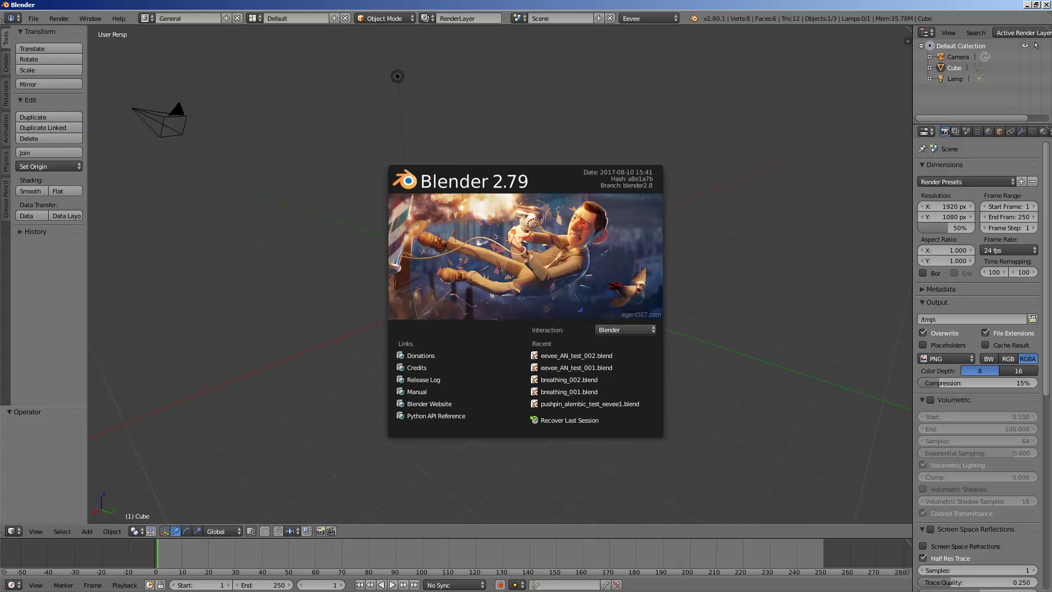
# Step: Switch to the browser to view the Blender download page, then return to Blender and dismiss the splash screen
pyautogui.hotkey('alt', 'Tab')
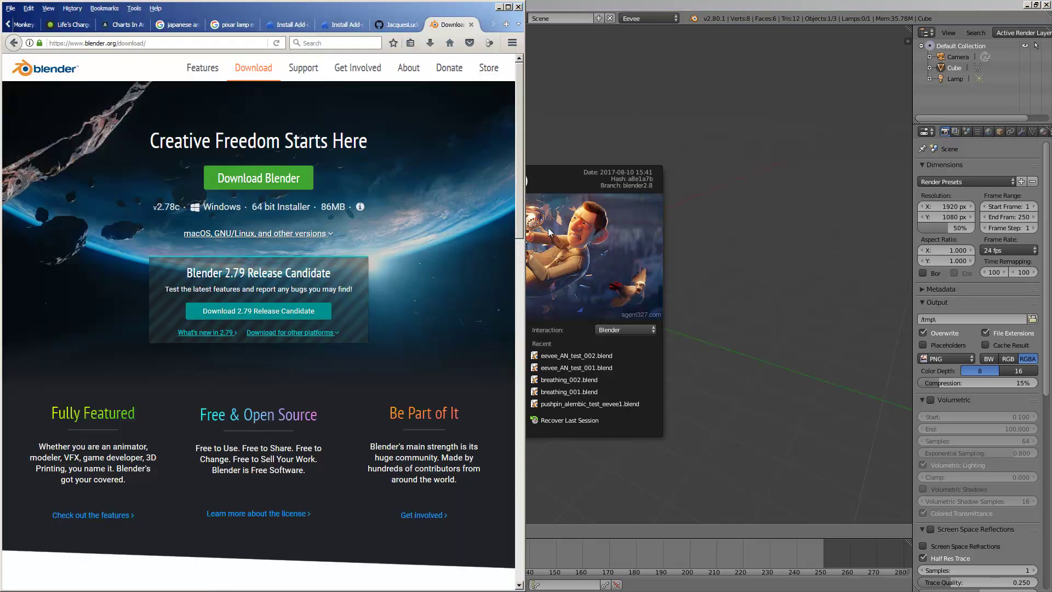
pyautogui.moveTo(524, 241); pyautogui.dragTo(710, 255)
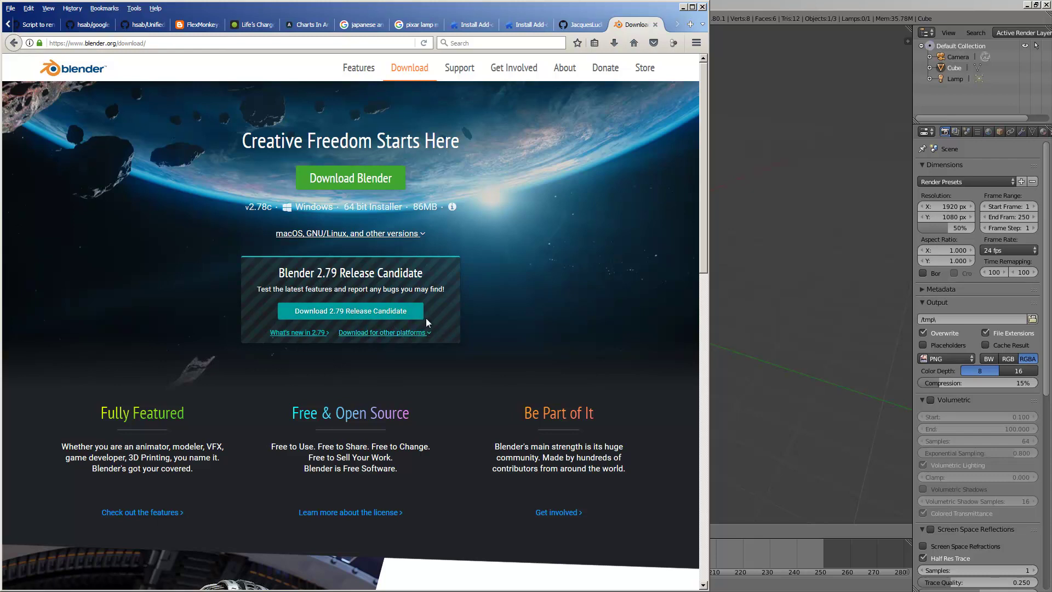
pyautogui.click(683, 7)
pyautogui.click(559, 126)
pyautogui.scroll(4, 545, 142)
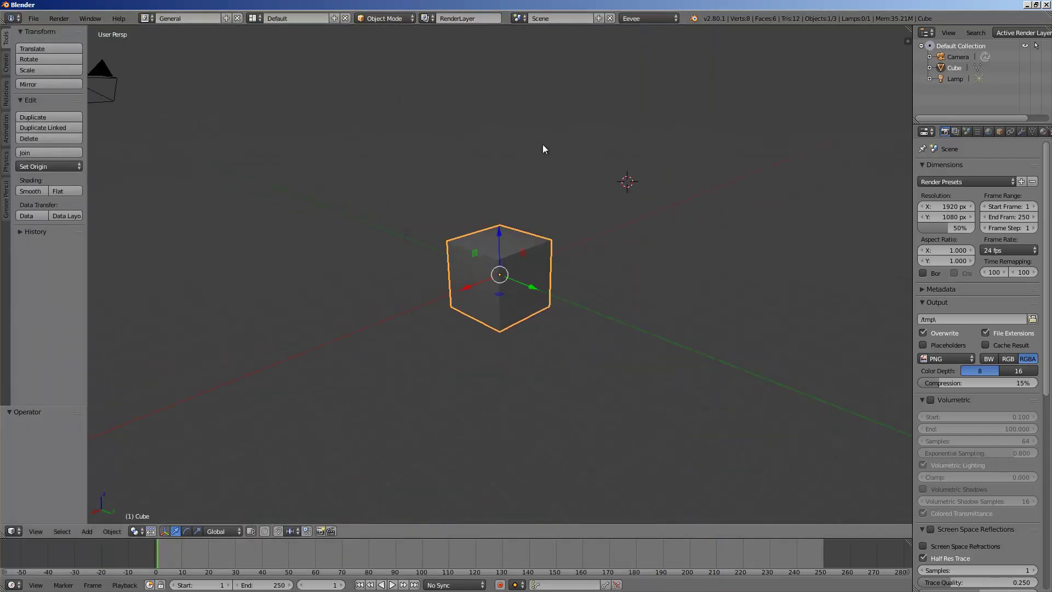
# Step: Preview the default cube with the Clay render engine and switch back to Eevee
pyautogui.moveTo(553, 212); pyautogui.dragTo(623, 81, button='middle')
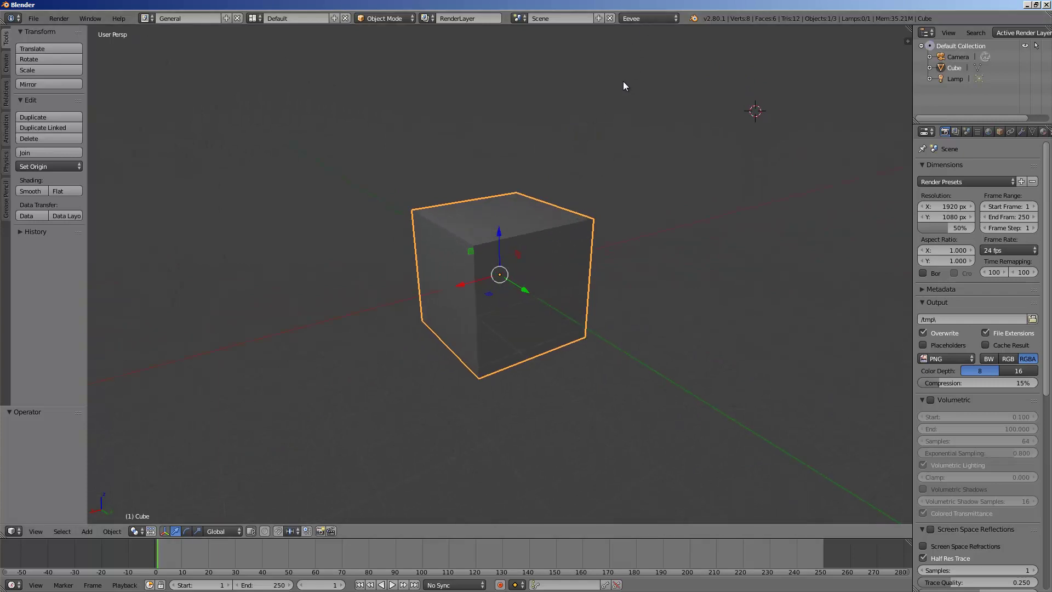
pyautogui.click(644, 19)
pyautogui.click(636, 56)
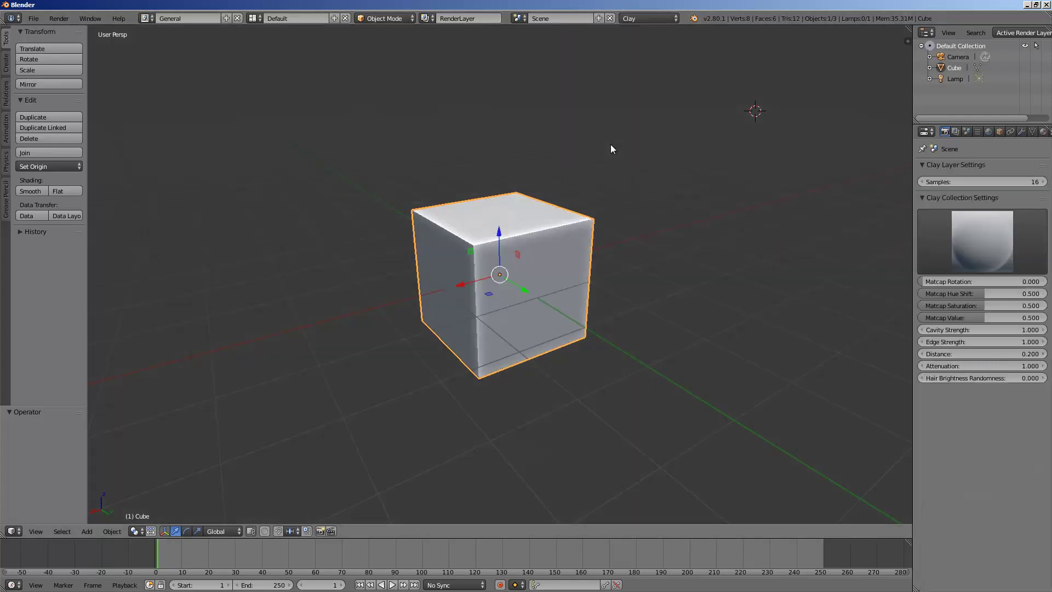
pyautogui.click(666, 21)
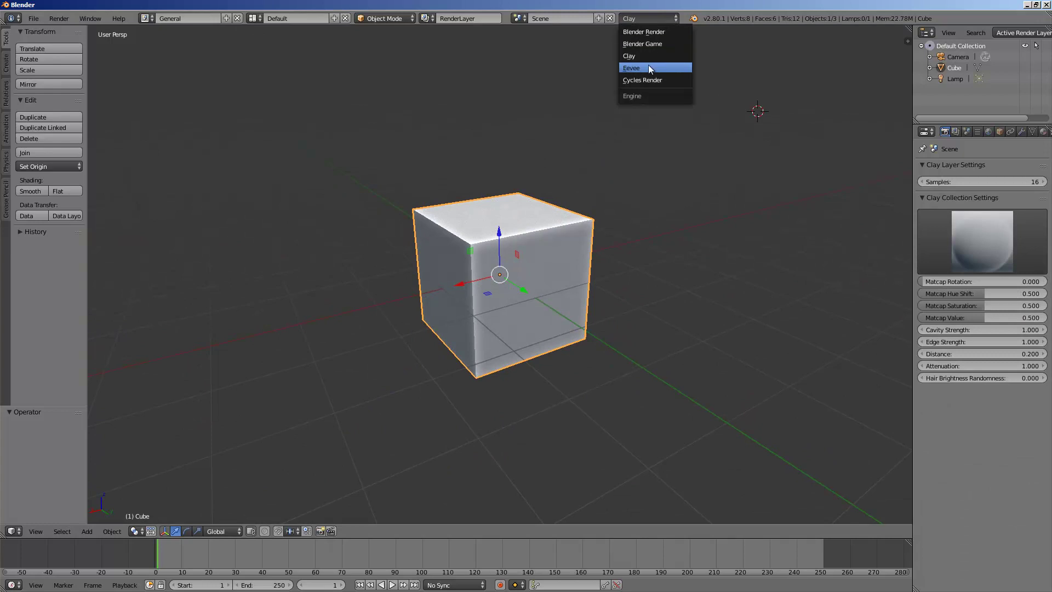
pyautogui.click(649, 66)
# Step: Select the cube and raise it along the Z axis so it sits on the ground grid
pyautogui.moveTo(578, 134); pyautogui.dragTo(610, 162, button='middle')
pyautogui.scroll(2, 595, 147)
pyautogui.moveTo(644, 201); pyautogui.dragTo(609, 218, button='middle')
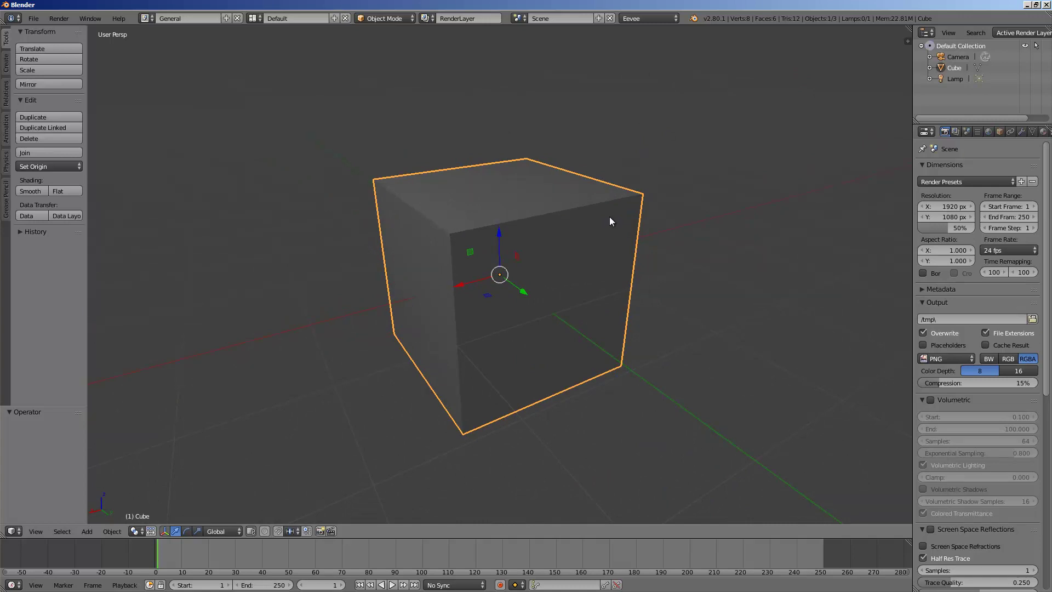
pyautogui.moveTo(610, 220); pyautogui.dragTo(605, 267, button='middle')
pyautogui.press('a')
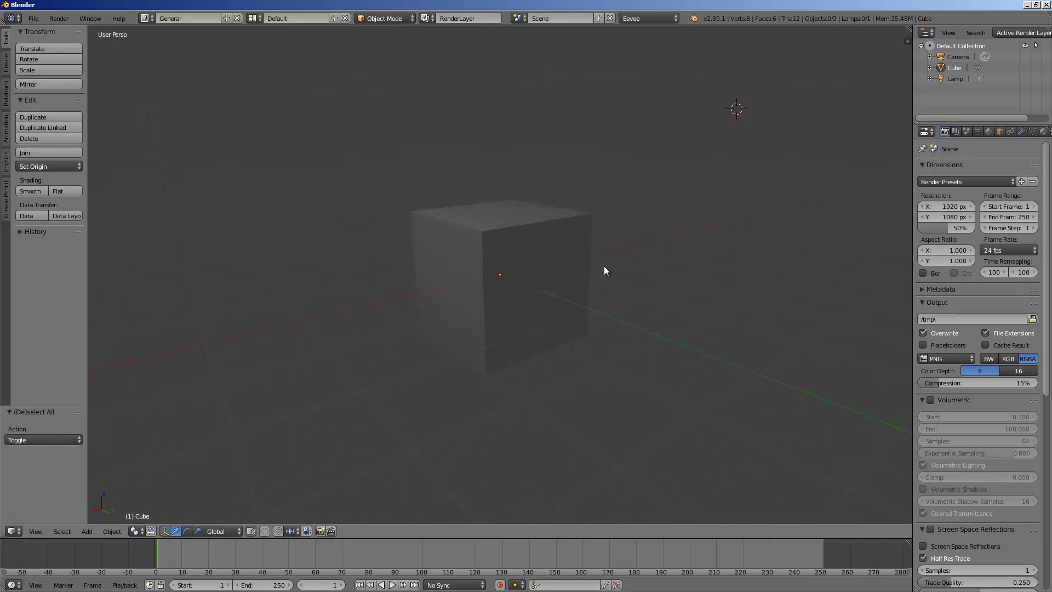
pyautogui.moveTo(604, 267); pyautogui.dragTo(515, 223, button='middle')
pyautogui.click(528, 259)
pyautogui.scroll(-2, 529, 258)
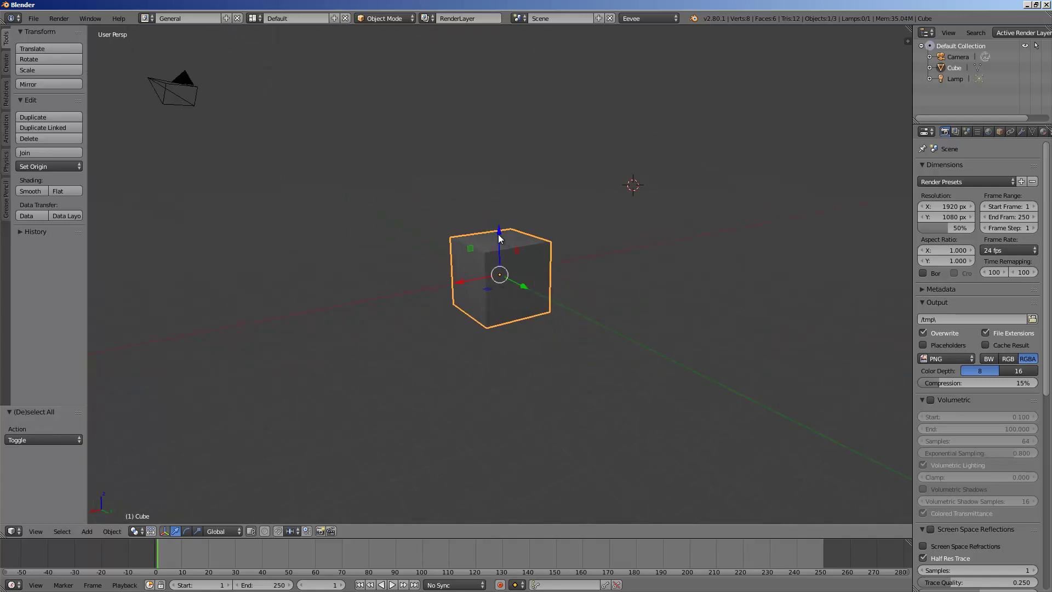
pyautogui.moveTo(498, 235); pyautogui.dragTo(524, 201)
# Step: Add a plane, clear its location to the world origin and scale it up into a floor beneath the cube
pyautogui.moveTo(524, 202); pyautogui.dragTo(531, 252, button='middle')
pyautogui.hotkey('shift', 'a')
pyautogui.moveTo(537, 215)
pyautogui.click(572, 219)
pyautogui.hotkey('alt', 'g')
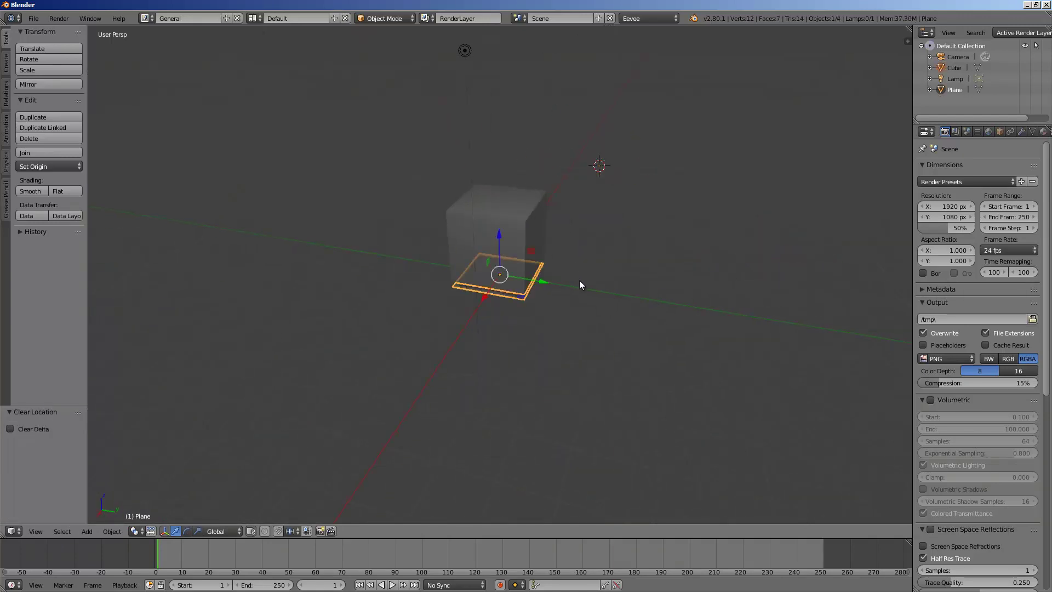
pyautogui.press('s')
pyautogui.click(825, 347)
pyautogui.press('s')
pyautogui.click(744, 322)
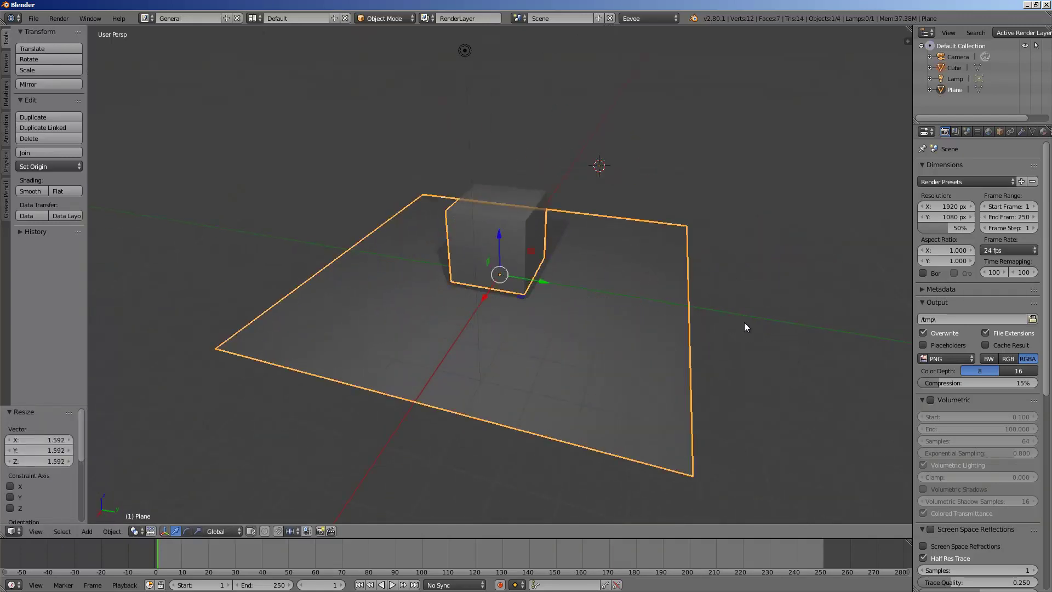
# Step: Move the lamp closer to the cube by about X -1.525, Y -1.296, Z -1.636
pyautogui.moveTo(744, 323); pyautogui.dragTo(455, 182, button='middle')
pyautogui.scroll(-3, 624, 255)
pyautogui.rightClick(433, 115)
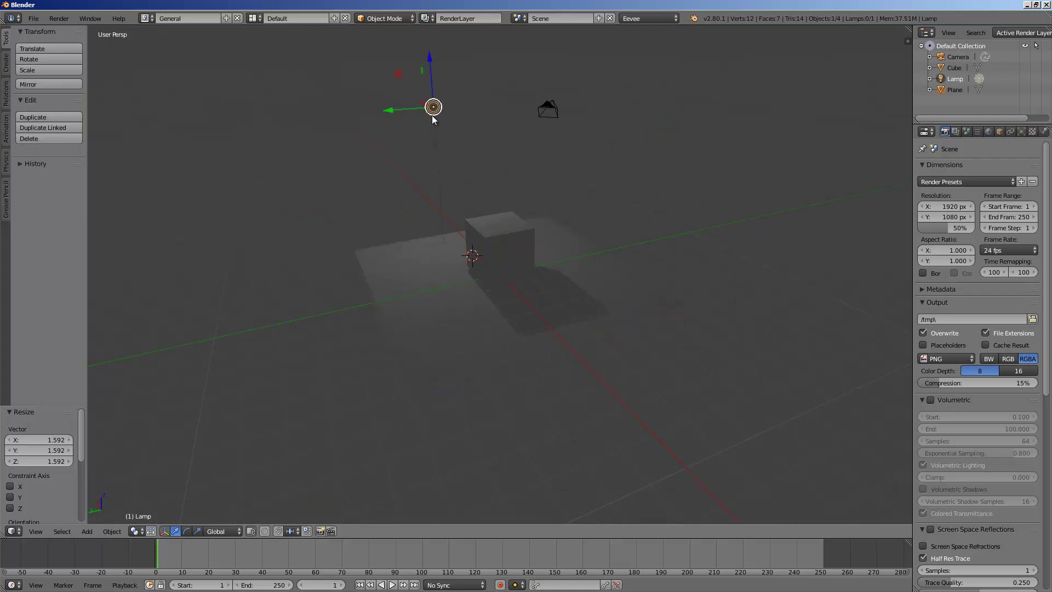
pyautogui.press('g')
pyautogui.click(479, 162)
# Step: Duplicate the lamp and place the copy about X -1.909, Y -3.798, Z -0.405 away from the original
pyautogui.hotkey('shift', 'd')
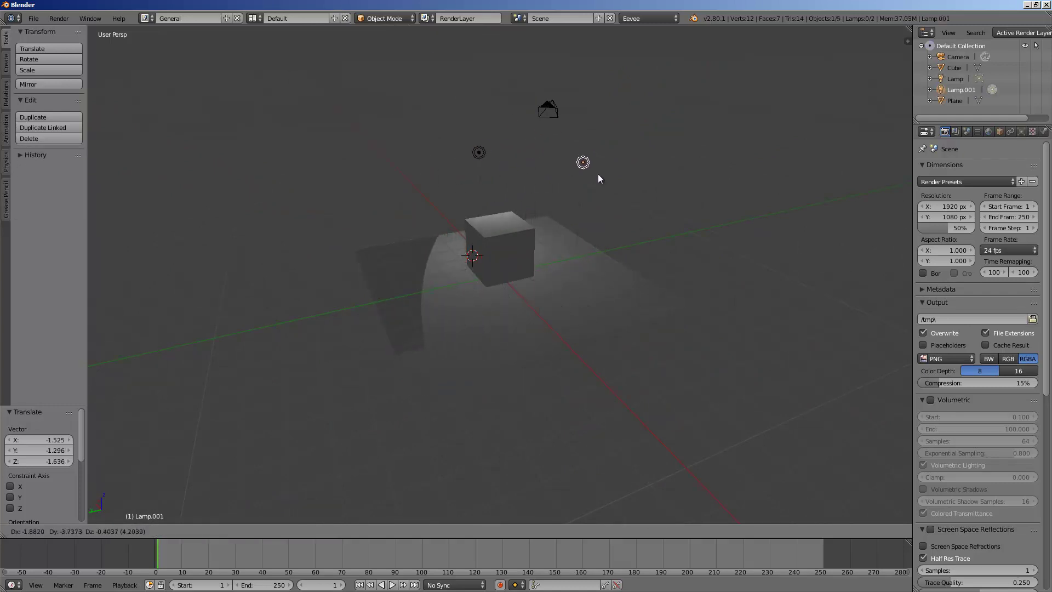
pyautogui.click(598, 173)
pyautogui.moveTo(597, 173); pyautogui.dragTo(702, 190, button='middle')
pyautogui.moveTo(812, 252); pyautogui.dragTo(657, 228, button='middle')
# Step: Select the cube, widen the Properties editor and show the cube's material settings
pyautogui.rightClick(528, 235)
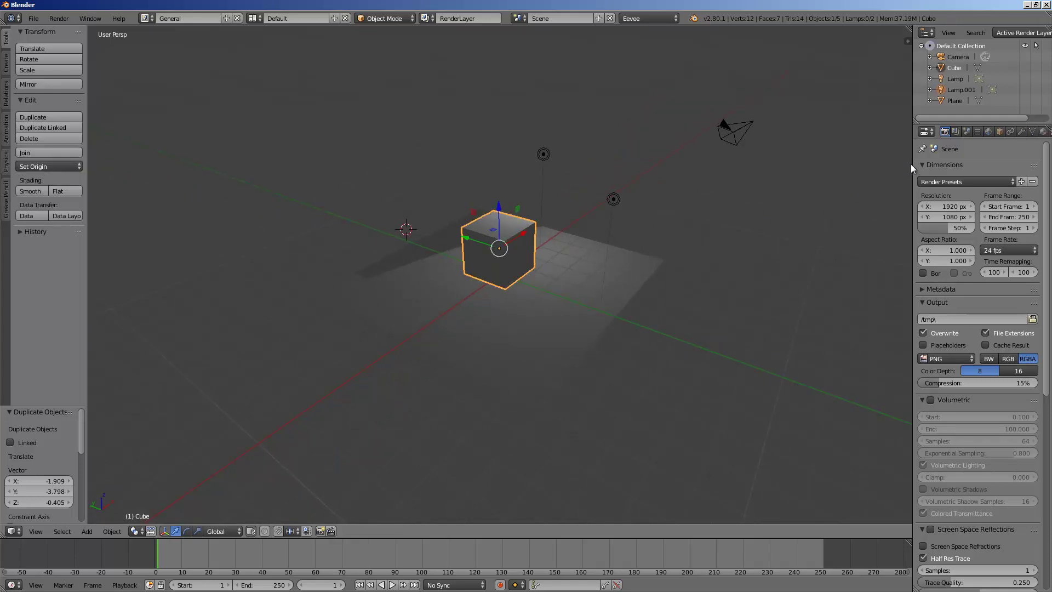
pyautogui.moveTo(911, 164); pyautogui.dragTo(870, 165)
pyautogui.scroll(1, 708, 196)
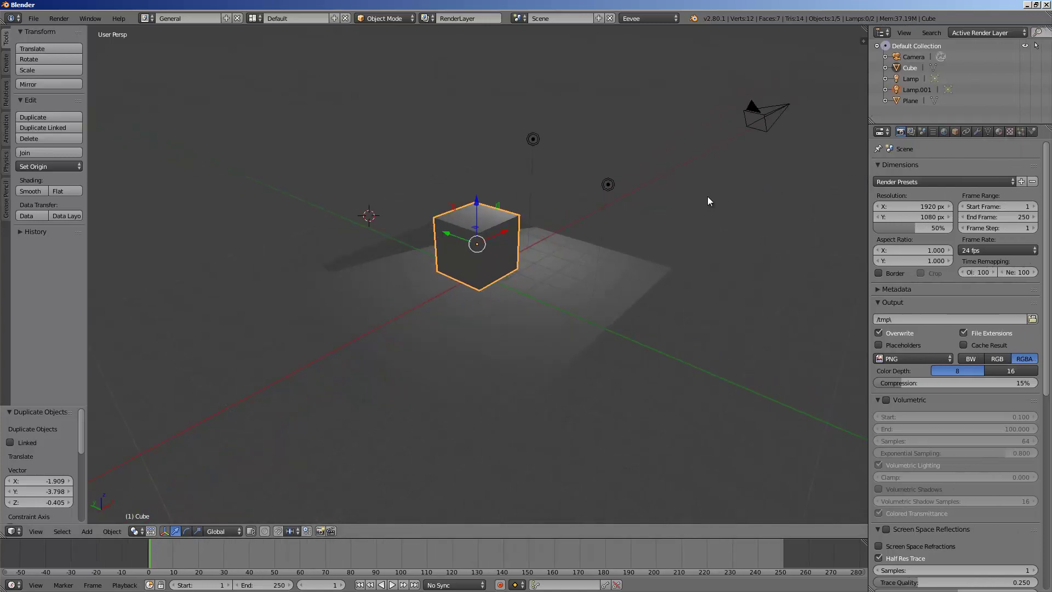
pyautogui.scroll(1, 722, 200)
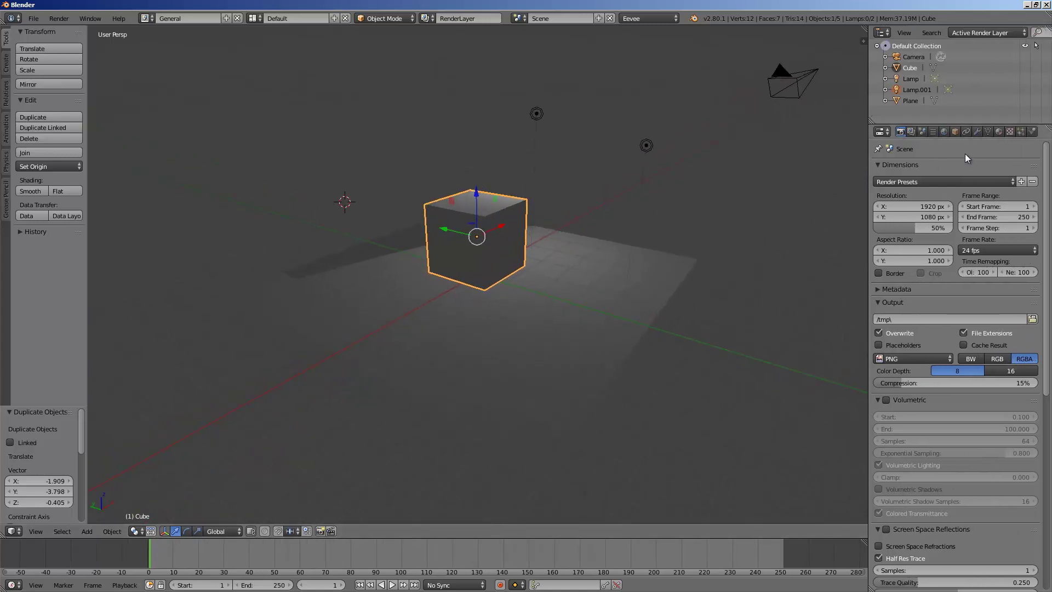
pyautogui.click(998, 132)
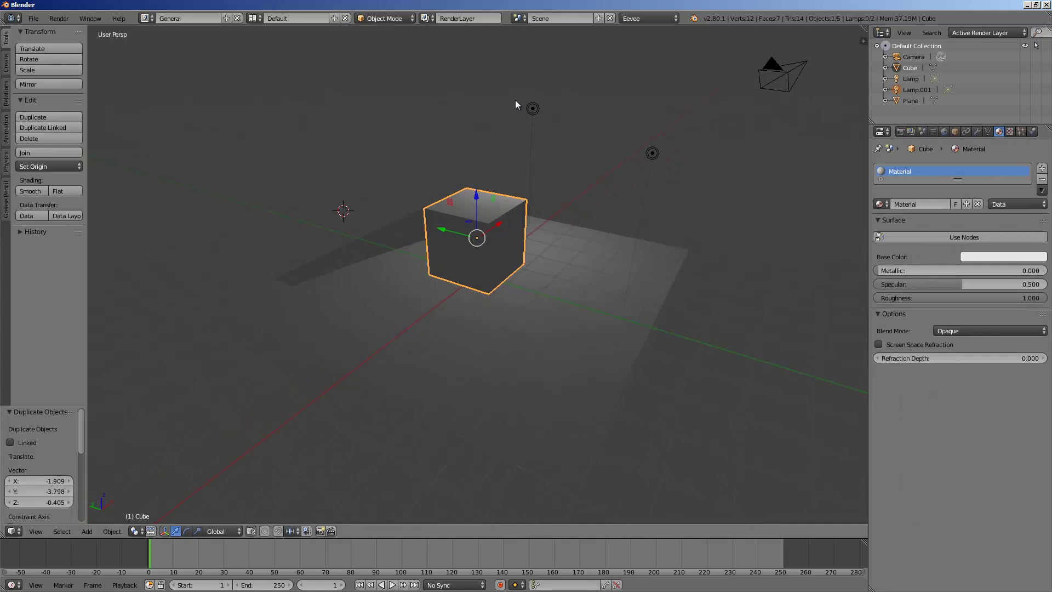
pyautogui.click(630, 19)
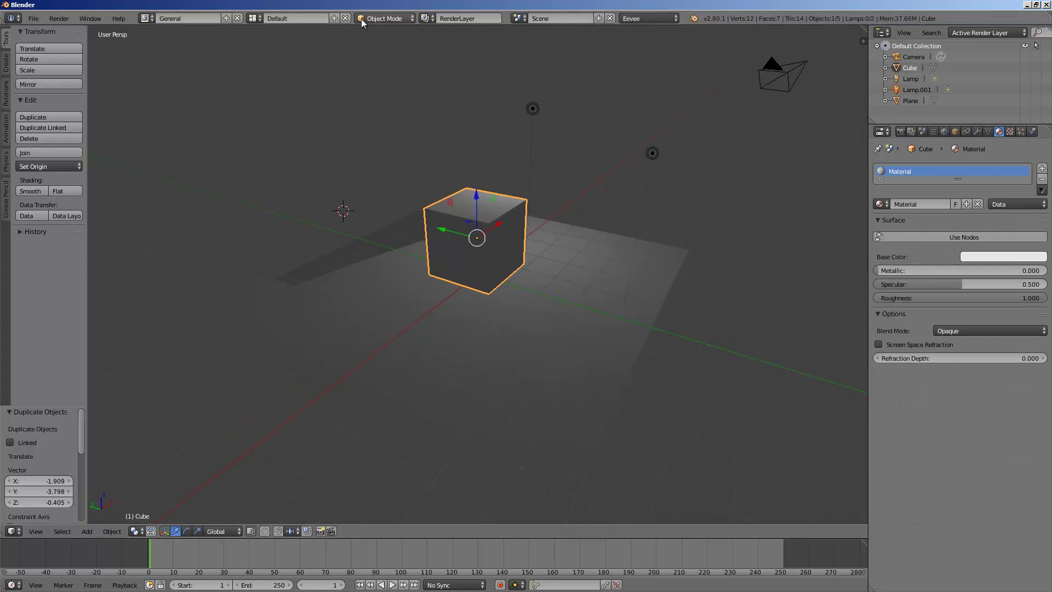
pyautogui.moveTo(471, 166); pyautogui.dragTo(488, 252, button='middle')
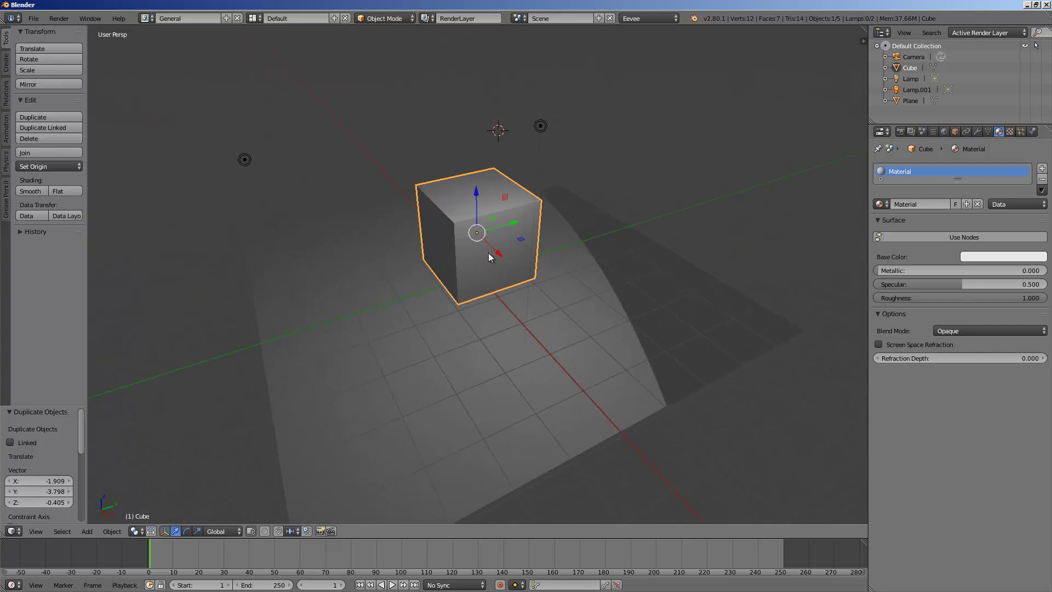
pyautogui.click(33, 20)
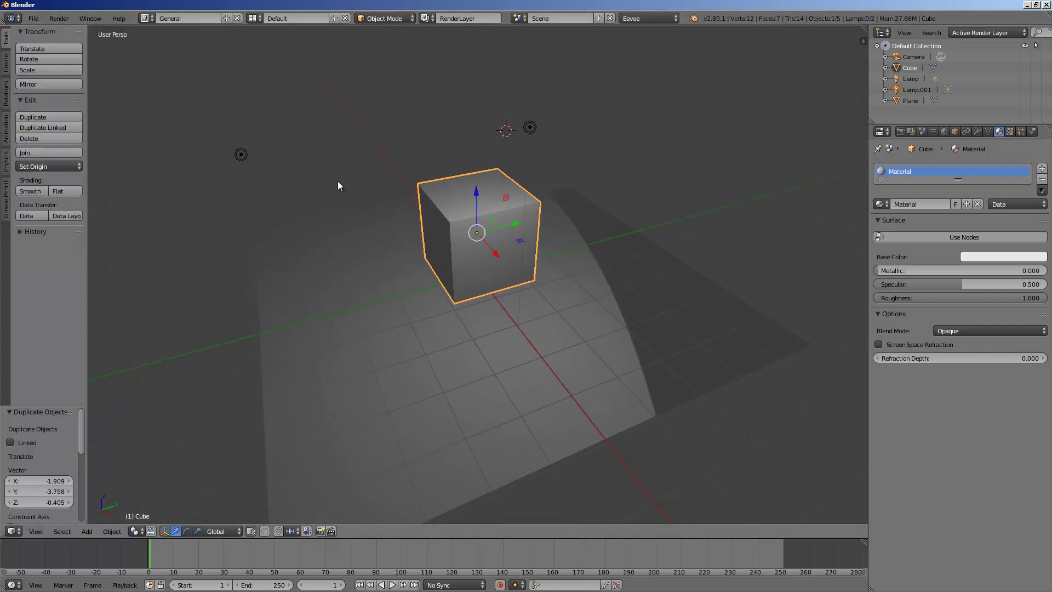
# Step: Move the original lamp to the cube's other side by about X -1.2, Y 3.166, Z -0.302
pyautogui.moveTo(411, 204); pyautogui.dragTo(519, 238, button='middle')
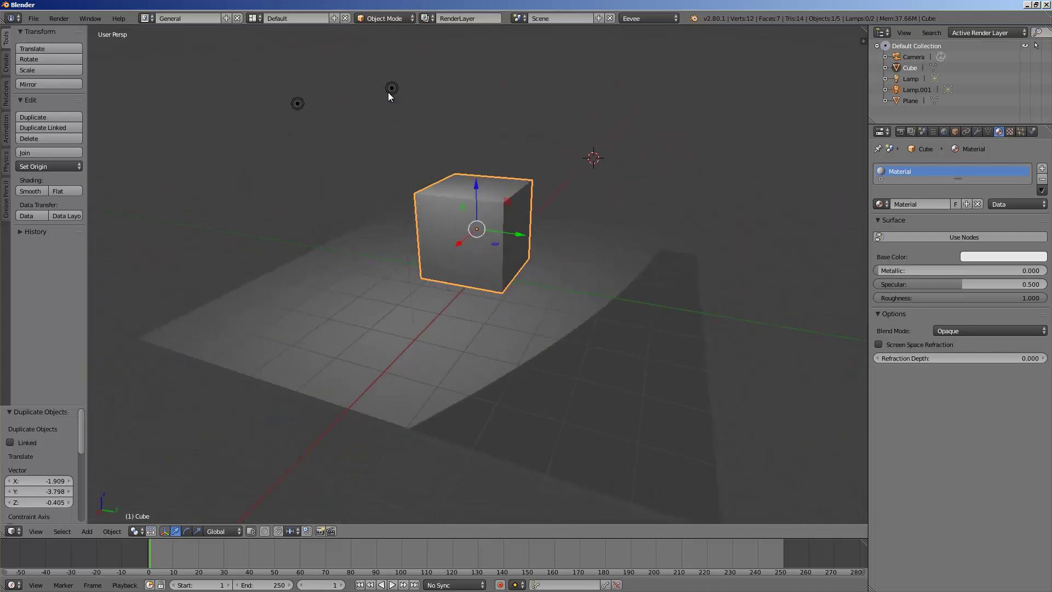
pyautogui.rightClick(391, 88)
pyautogui.press('g')
pyautogui.click(563, 176)
# Step: Enable nodes for the cube's material and set its surface shader to Emission
pyautogui.rightClick(515, 214)
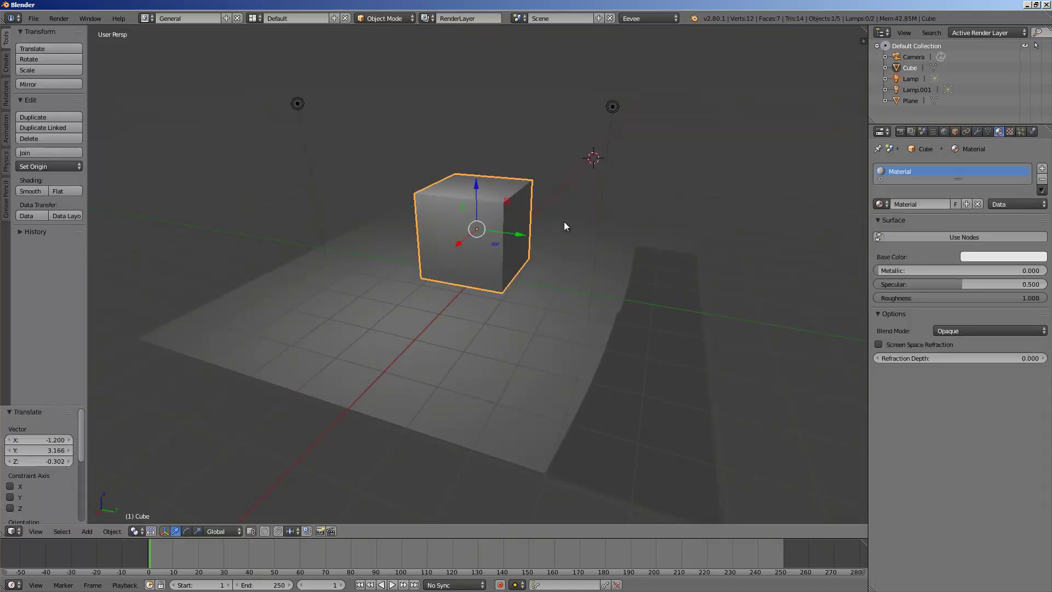
pyautogui.moveTo(564, 223); pyautogui.dragTo(552, 225, button='middle')
pyautogui.moveTo(623, 264); pyautogui.dragTo(636, 268, button='middle')
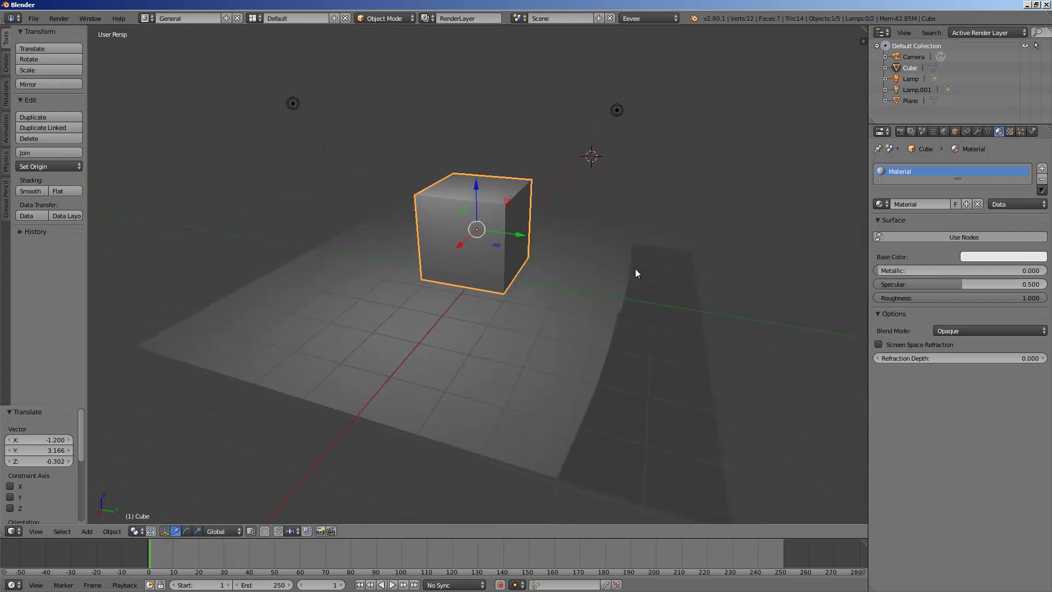
pyautogui.click(946, 237)
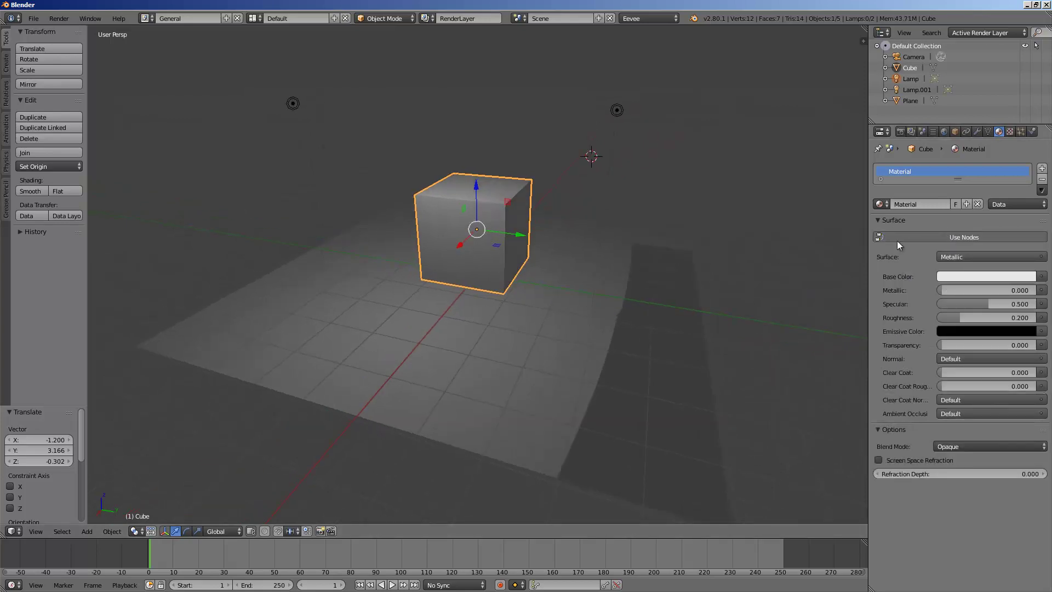
pyautogui.click(943, 257)
pyautogui.click(926, 343)
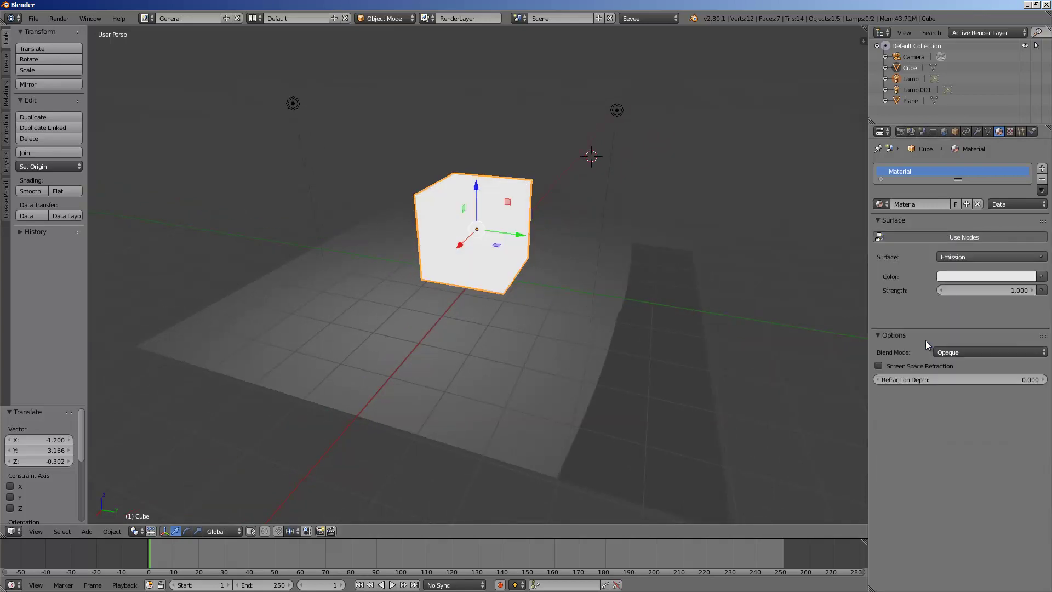
# Step: Move the emissive cube up and sideways by about X 0.17, Y 1.9, Z 0.68
pyautogui.moveTo(740, 242); pyautogui.dragTo(553, 244, button='middle')
pyautogui.press('g')
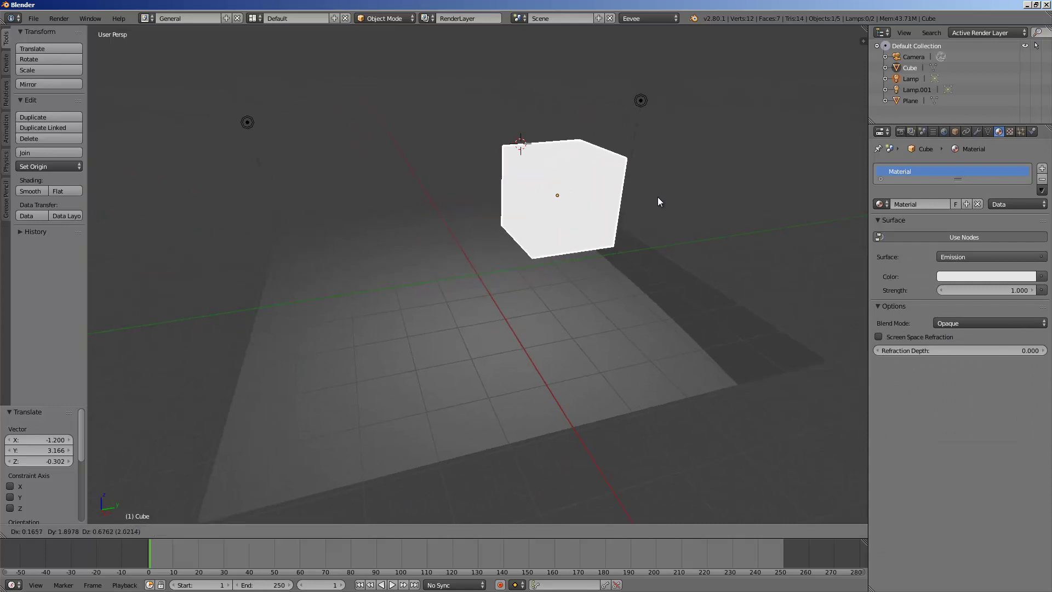
pyautogui.click(652, 197)
# Step: Duplicate the emissive cube about X -1.295, Y -5.118, Z -0.322 away, then shift the copy by about X -0.817, Y 1.057, Z 0.468
pyautogui.hotkey('shift', 'd')
pyautogui.click(465, 217)
pyautogui.moveTo(464, 217); pyautogui.dragTo(458, 223, button='middle')
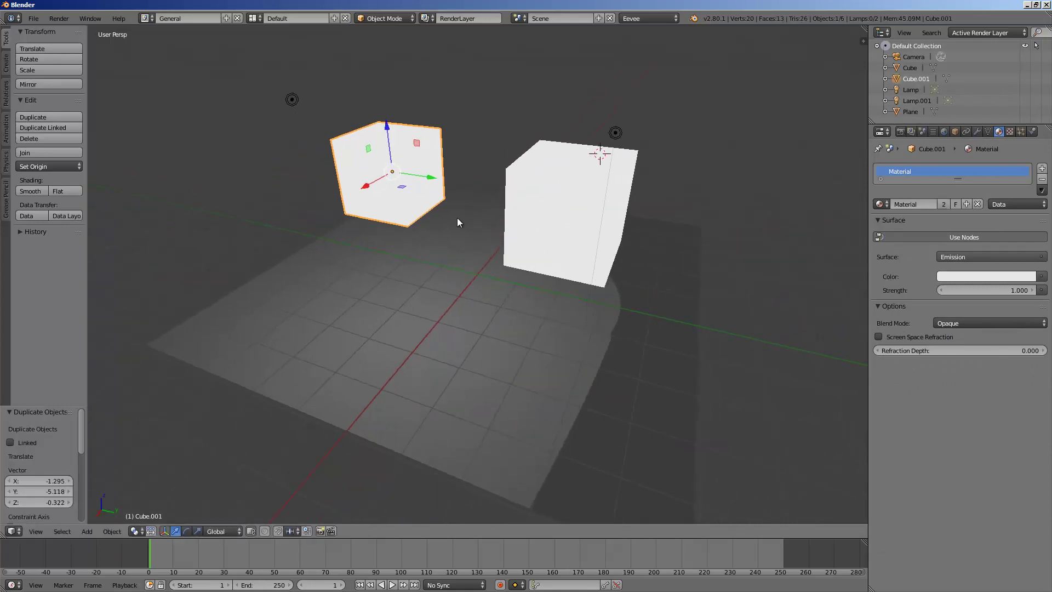
pyautogui.press('g')
pyautogui.click(514, 159)
pyautogui.moveTo(513, 158); pyautogui.dragTo(570, 181, button='middle')
# Step: Enable Bloom in the post process stack of the render settings
pyautogui.click(900, 136)
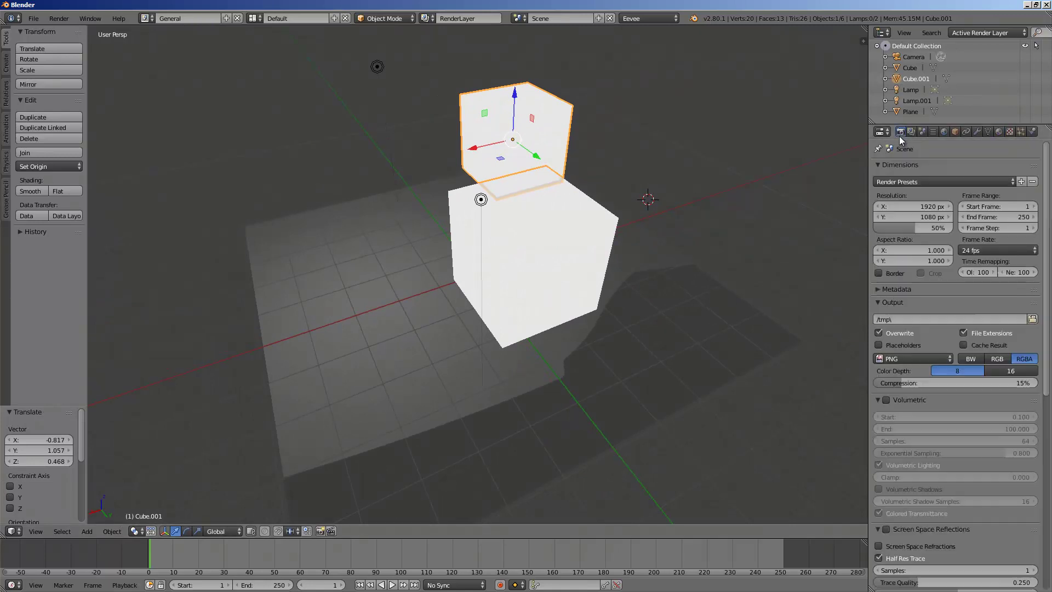
pyautogui.scroll(-12, 949, 450)
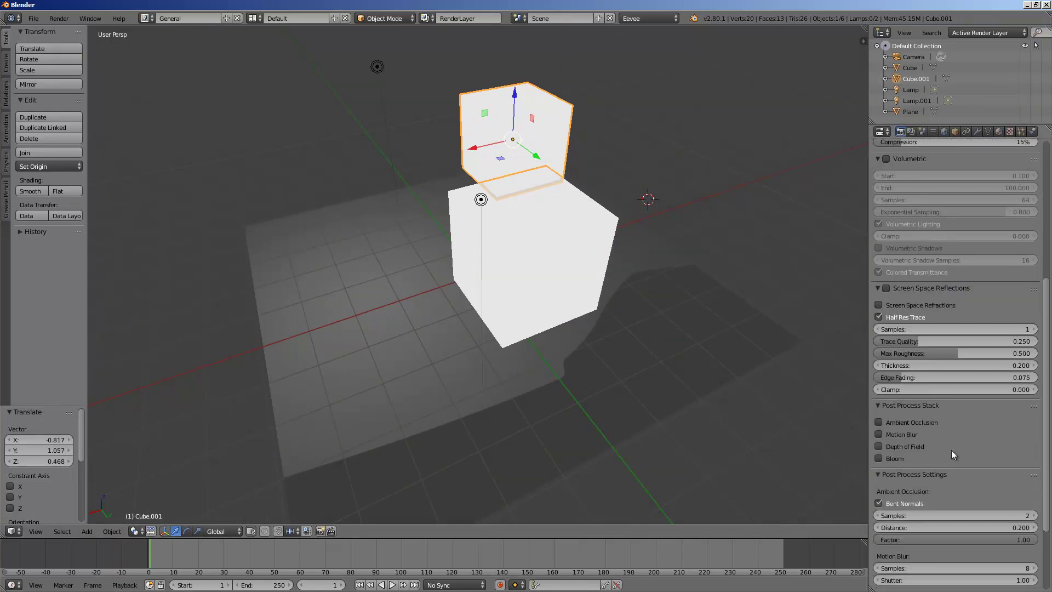
pyautogui.click(893, 396)
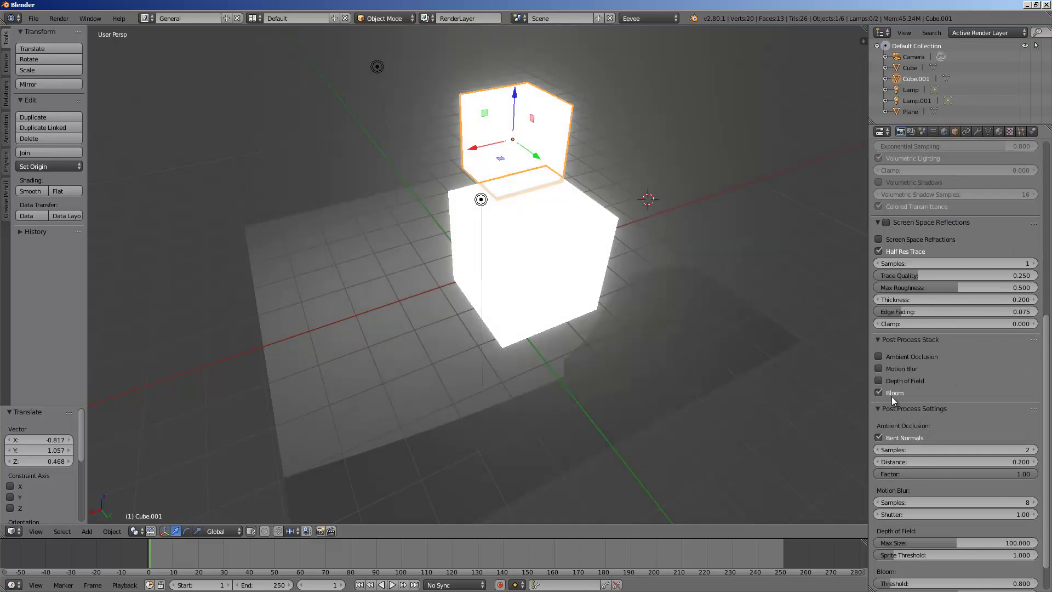
# Step: Move the original emissive cube by about X -0.346, Y -0.833, Z 0.342
pyautogui.moveTo(694, 374); pyautogui.dragTo(527, 263, button='middle')
pyautogui.rightClick(550, 231)
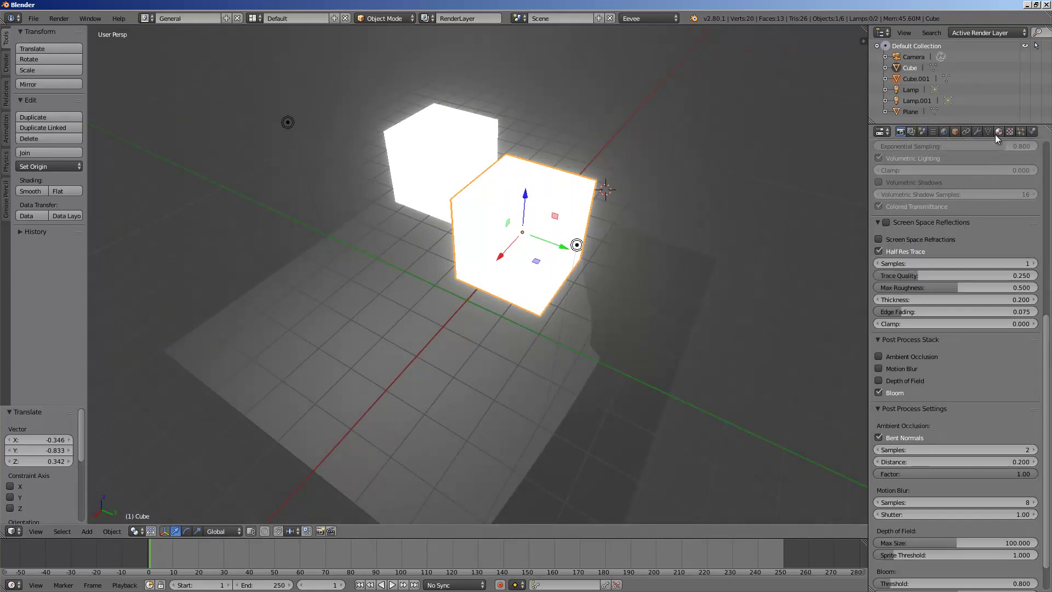
pyautogui.moveTo(712, 337); pyautogui.dragTo(554, 209, button='middle')
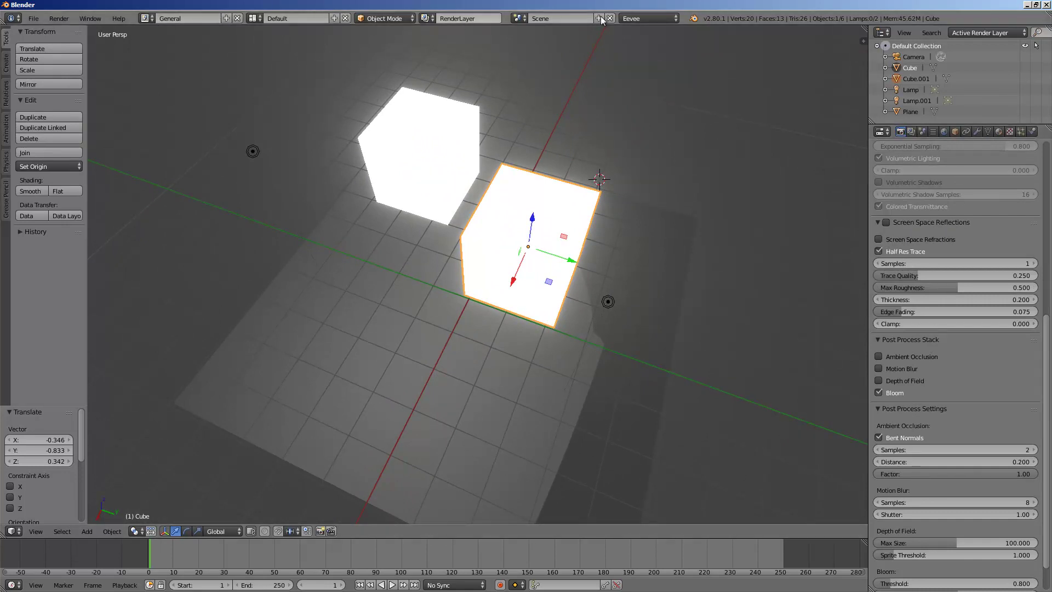
# Step: Split the 3D viewport horizontally into two stacked 3D views
pyautogui.moveTo(864, 33); pyautogui.dragTo(125, 241)
pyautogui.click(11, 236)
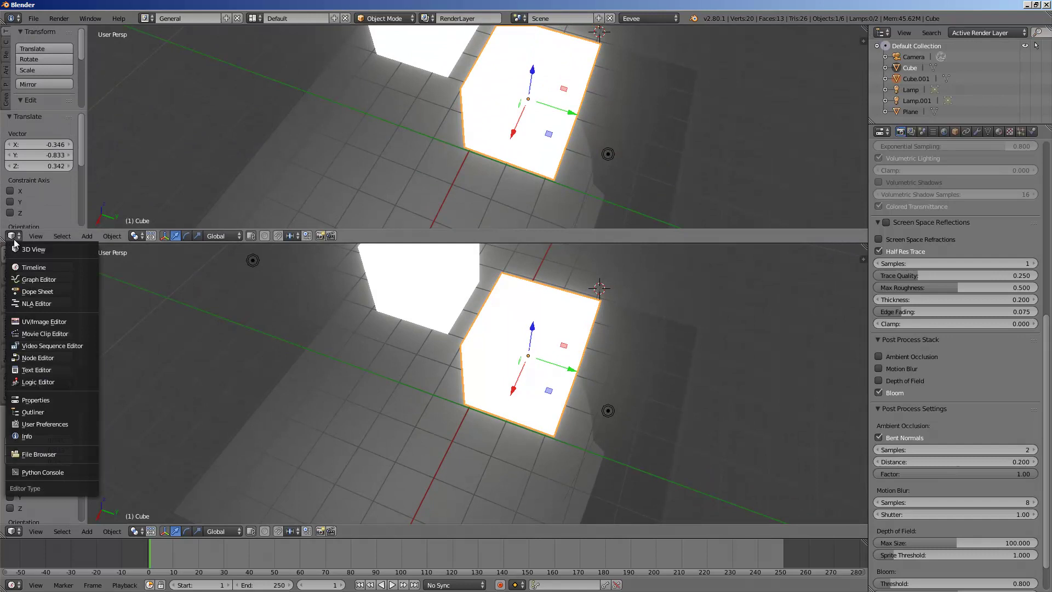
pyautogui.click(304, 363)
pyautogui.moveTo(304, 362); pyautogui.dragTo(366, 359, button='middle')
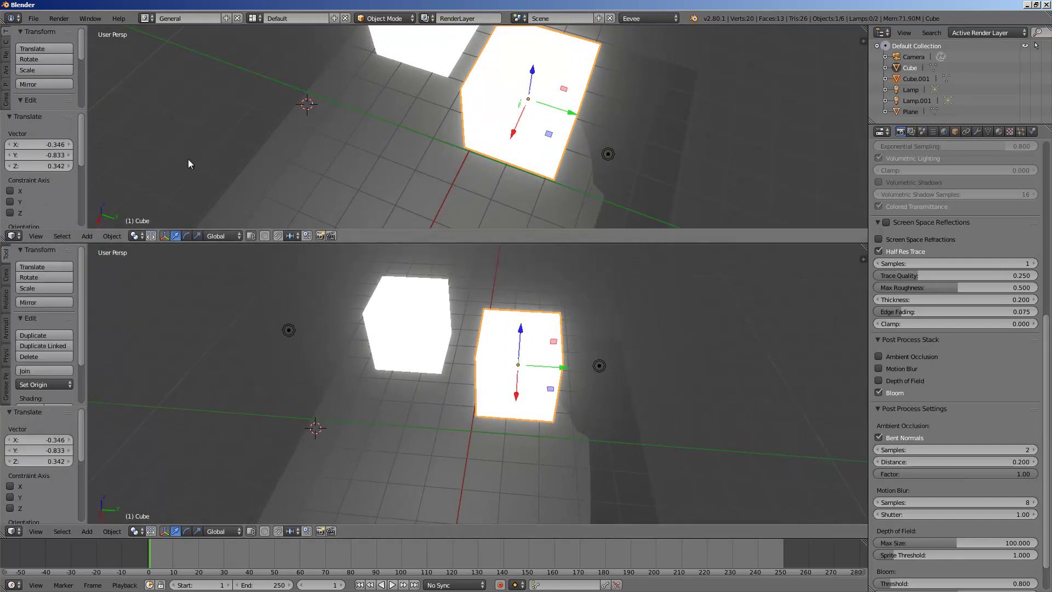
# Step: Save the scene to the Desktop as eevee_test_001.blend
pyautogui.click(39, 19)
pyautogui.click(86, 101)
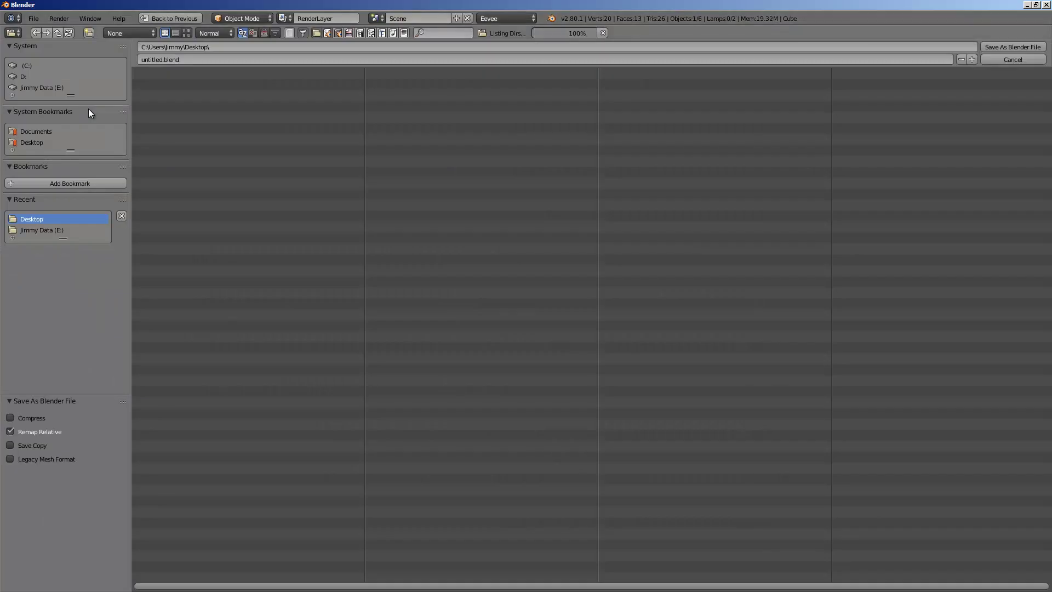
pyautogui.click(189, 58)
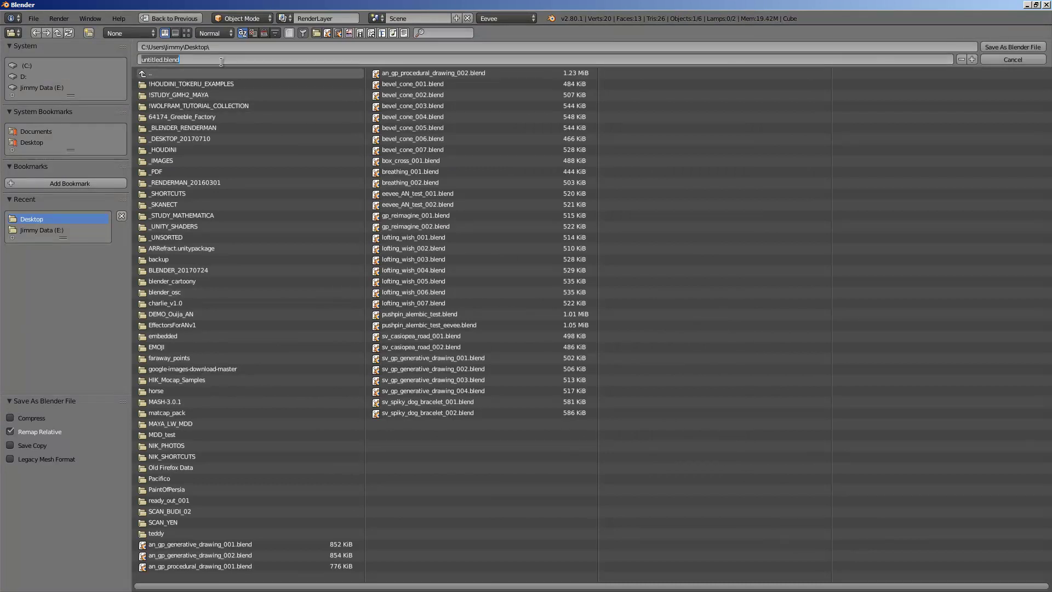
pyautogui.write('evvee_test_001')
pyautogui.press('Return')
pyautogui.click(1011, 47)
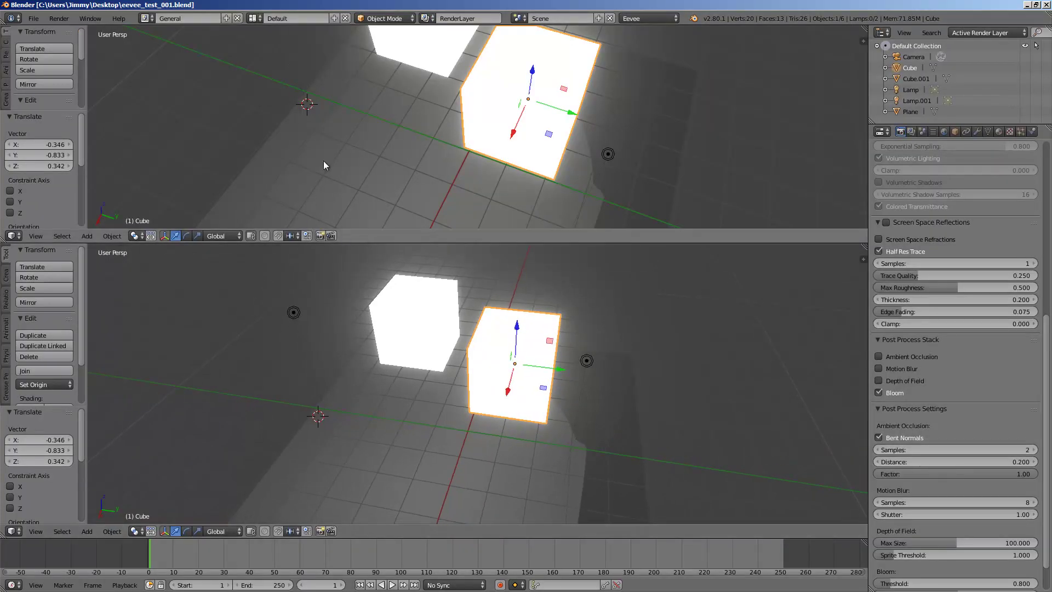
# Step: Change the upper 3D view into a Node Editor, enlarge it and fit the cube material's nodes in it
pyautogui.click(253, 18)
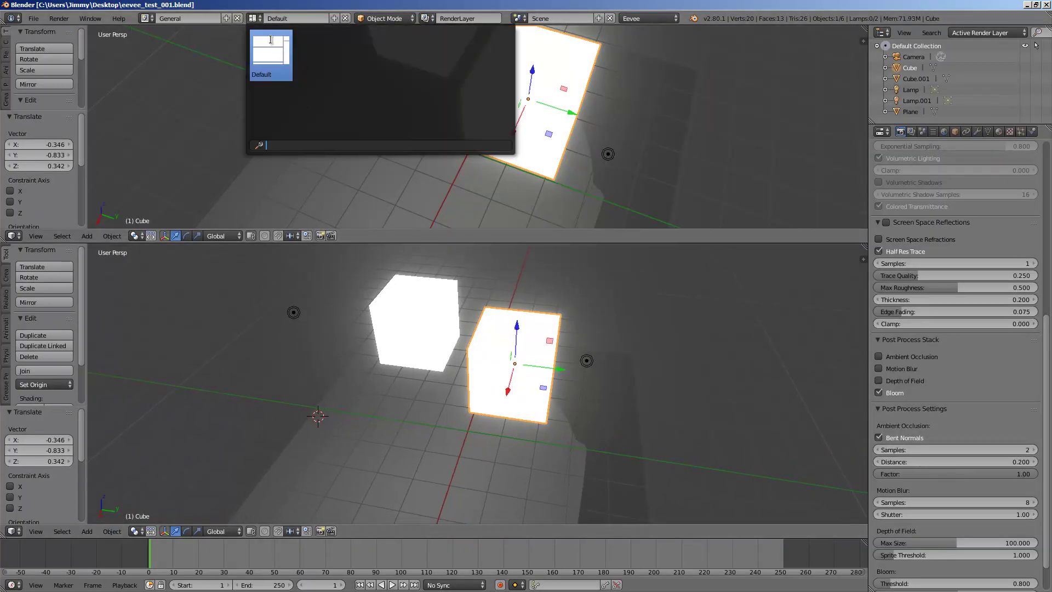
pyautogui.click(13, 236)
pyautogui.click(71, 362)
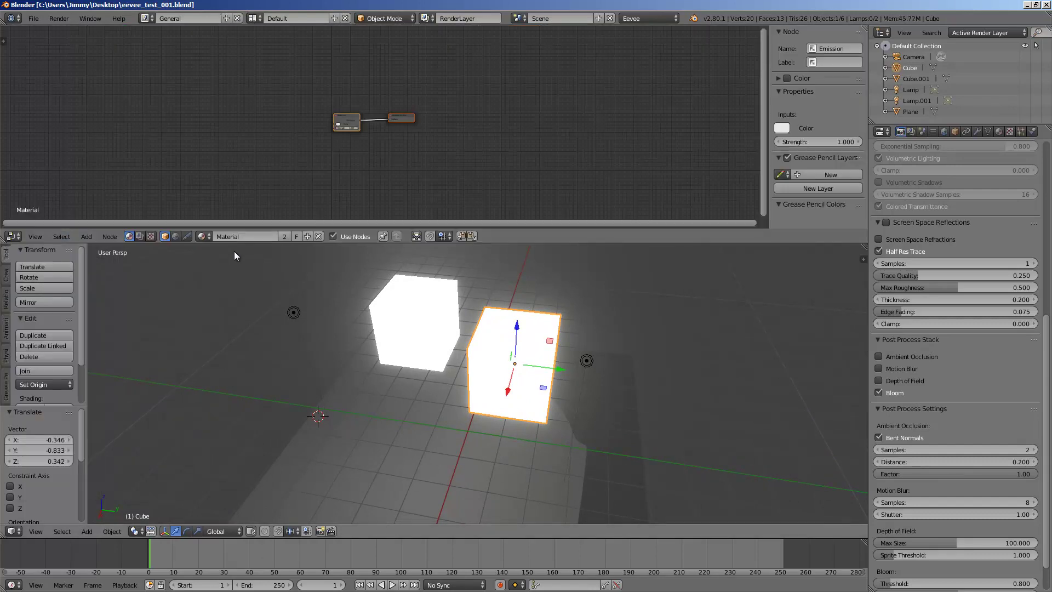
pyautogui.moveTo(243, 244); pyautogui.dragTo(243, 322)
pyautogui.press('Home')
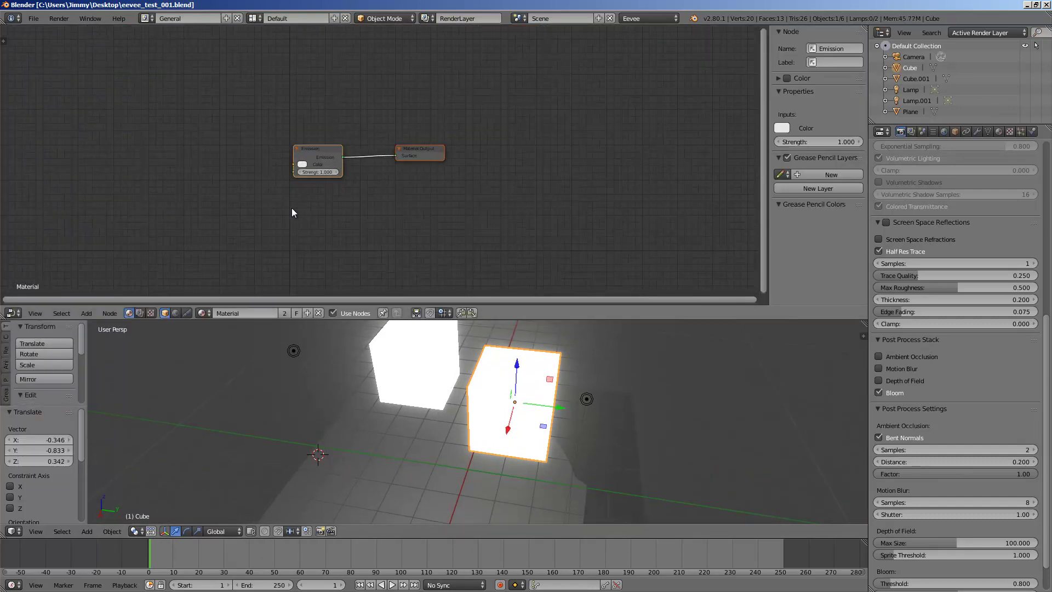
# Step: Move the Emission and Material Output nodes apart and set the Emission strength to 2.000
pyautogui.moveTo(377, 142); pyautogui.dragTo(432, 120)
pyautogui.scroll(1, 562, 177)
pyautogui.click(561, 176)
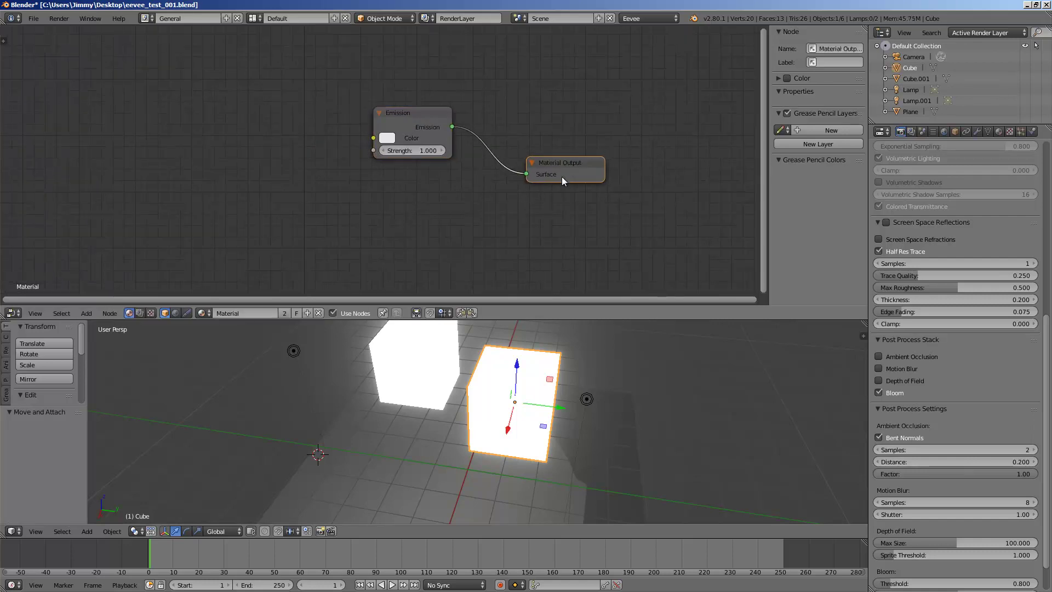
pyautogui.moveTo(557, 319); pyautogui.dragTo(557, 300)
pyautogui.moveTo(423, 137)
pyautogui.mouseDown()
pyautogui.moveTo(409, 136)
pyautogui.moveTo(426, 141)
pyautogui.mouseUp()
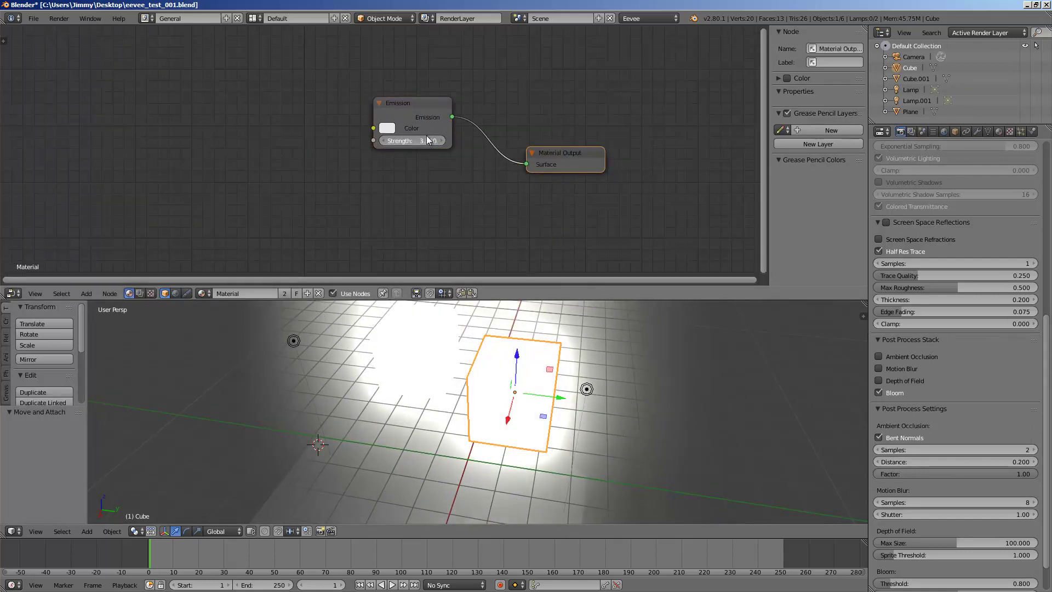
# Step: Move the first lamp by about X -0.301, Y 2.191, Z 0.620, away from the cubes
pyautogui.rightClick(587, 389)
pyautogui.moveTo(603, 376); pyautogui.dragTo(589, 351, button='middle')
pyautogui.press('g')
pyautogui.click(639, 341)
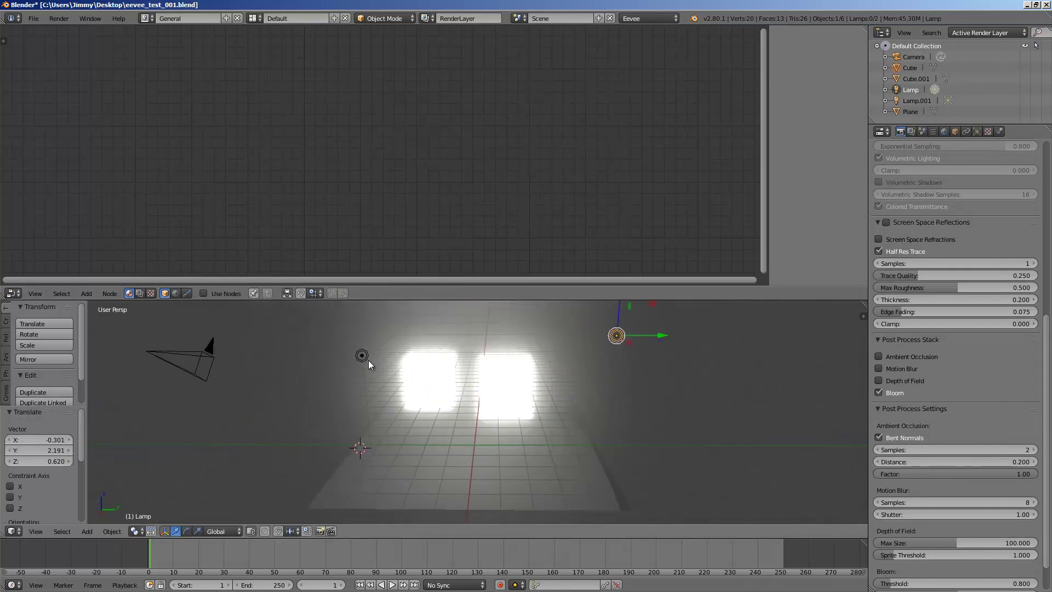
# Step: Move the second lamp by about X -0.049, Y -1.927, Z 0.372, away from the cubes
pyautogui.click(368, 360)
pyautogui.rightClick(364, 355)
pyautogui.press('g')
pyautogui.click(316, 351)
# Step: Set the cube material's emission color to light green and its strength to 4.800
pyautogui.rightClick(424, 358)
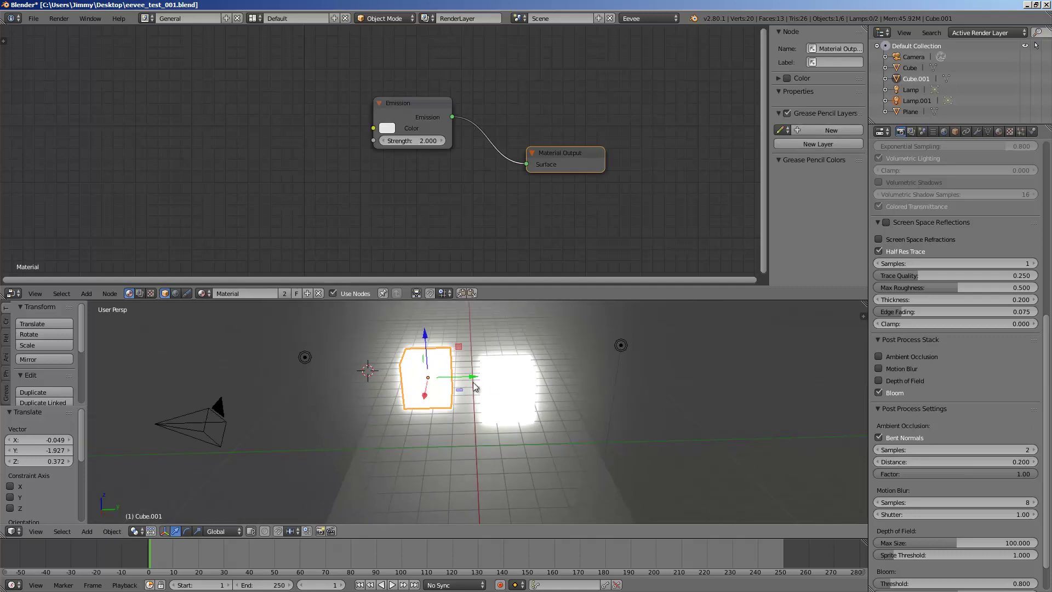
pyautogui.moveTo(424, 358); pyautogui.dragTo(799, 338, button='middle')
pyautogui.moveTo(864, 315); pyautogui.dragTo(625, 392, button='middle')
pyautogui.moveTo(384, 141); pyautogui.dragTo(373, 200)
pyautogui.scroll(1, 397, 148)
pyautogui.click(361, 136)
pyautogui.click(689, 445)
pyautogui.moveTo(688, 445); pyautogui.dragTo(630, 419, button='middle')
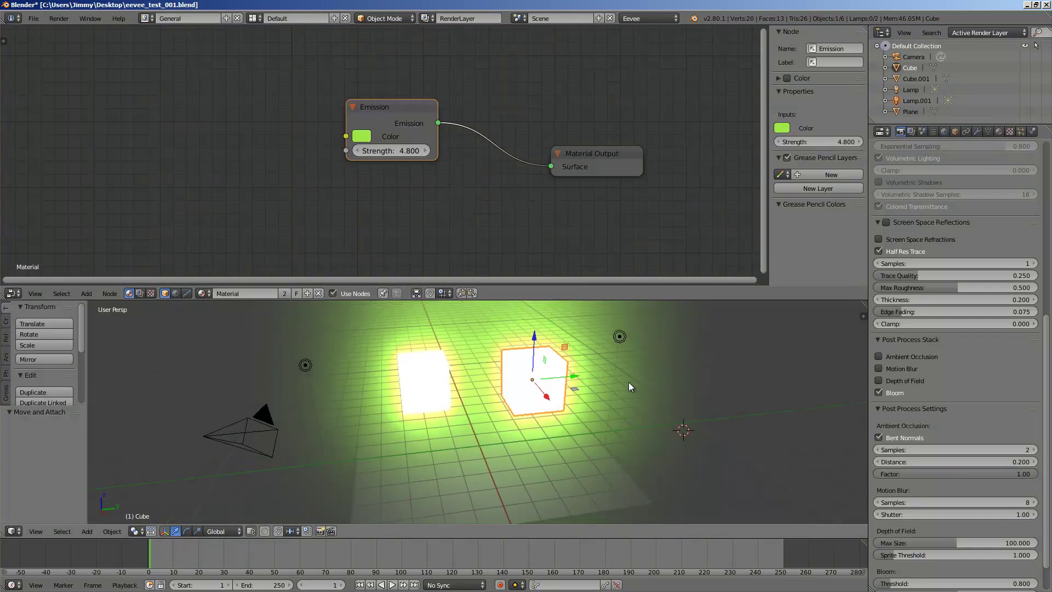
# Step: Lower the Emission strength to 1.700 while checking the glow from other angles, and settle on 2.000
pyautogui.moveTo(631, 383); pyautogui.dragTo(399, 384, button='middle')
pyautogui.rightClick(581, 364)
pyautogui.rightClick(550, 393)
pyautogui.moveTo(397, 154); pyautogui.dragTo(389, 149)
pyautogui.moveTo(498, 377); pyautogui.dragTo(543, 376, button='middle')
pyautogui.moveTo(397, 150)
pyautogui.mouseDown()
pyautogui.moveTo(414, 148)
pyautogui.moveTo(388, 148)
pyautogui.mouseUp()
pyautogui.moveTo(502, 318); pyautogui.dragTo(480, 300, button='middle')
pyautogui.moveTo(420, 152); pyautogui.dragTo(422, 151)
pyautogui.scroll(1, 495, 336)
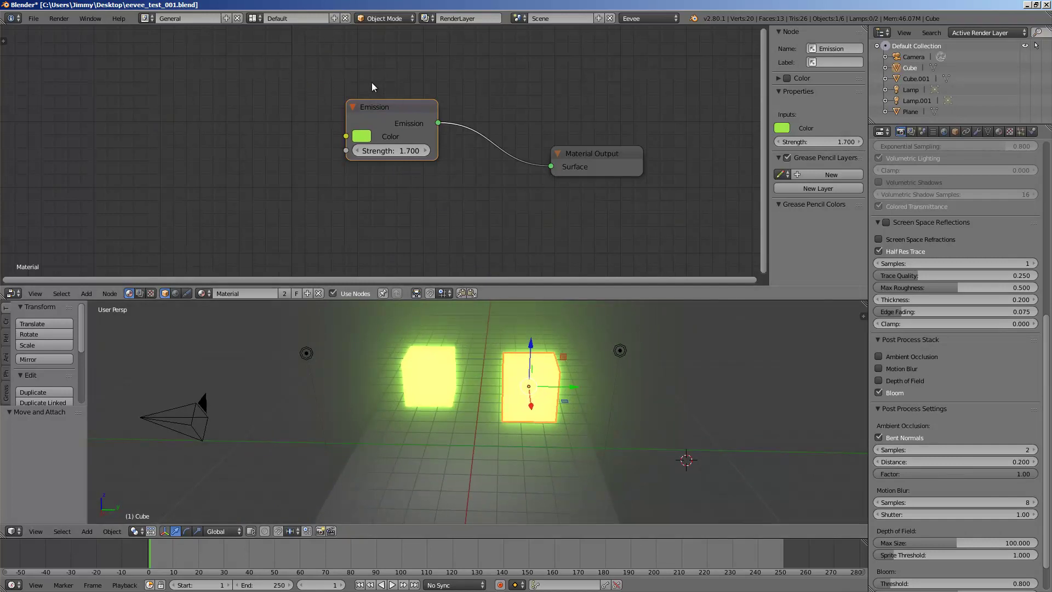
pyautogui.moveTo(388, 150); pyautogui.dragTo(398, 150)
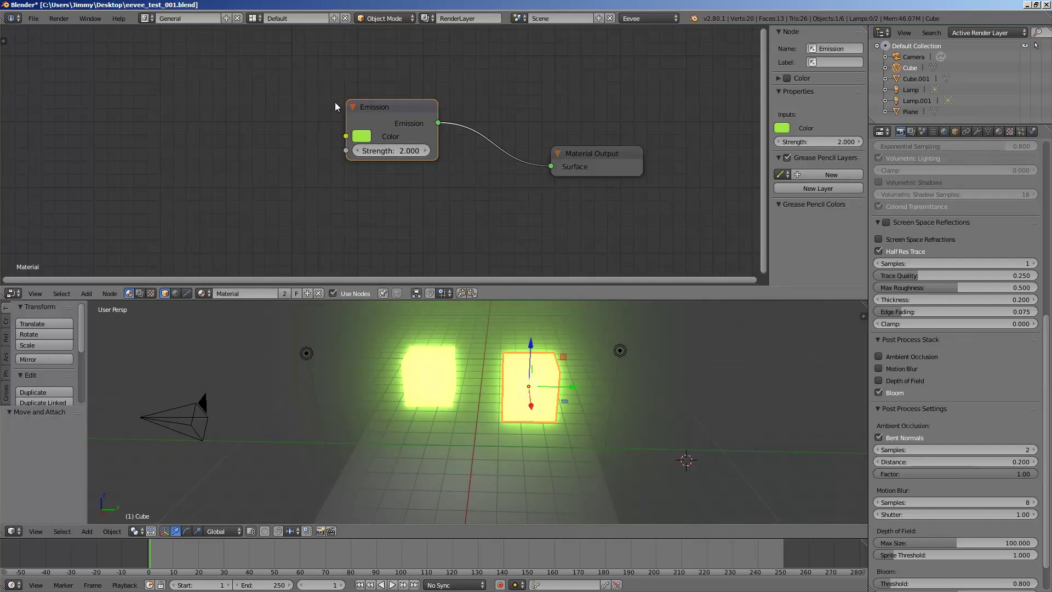
# Step: Shift the Emission and Material Output nodes to the left in the node graph
pyautogui.scroll(1, 322, 88)
pyautogui.moveTo(357, 97); pyautogui.dragTo(293, 93)
pyautogui.moveTo(612, 156); pyautogui.dragTo(533, 157)
pyautogui.scroll(1, 533, 157)
pyautogui.moveTo(523, 148); pyautogui.dragTo(512, 153, button='middle')
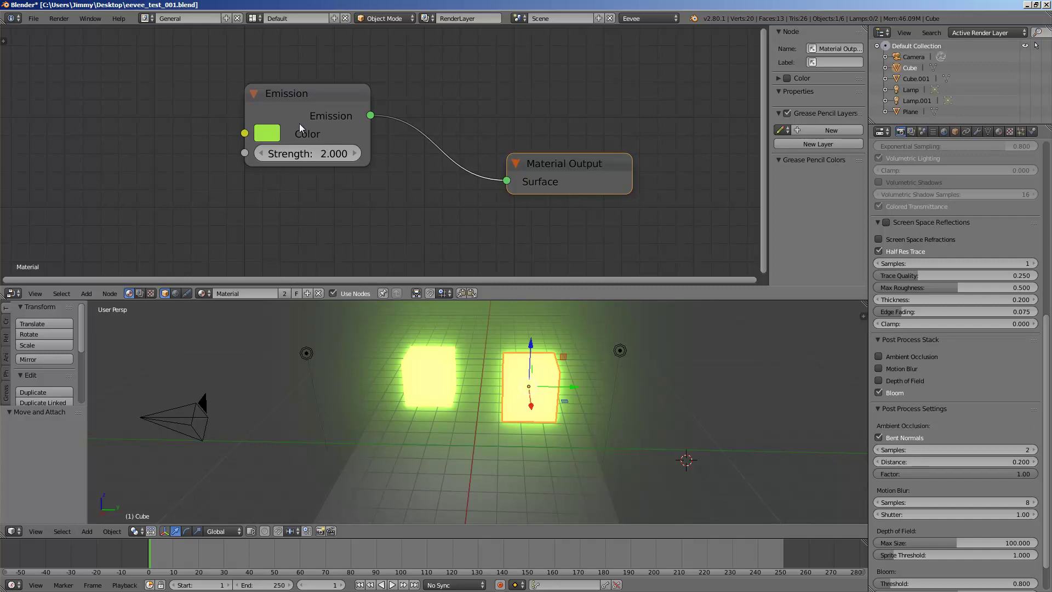
# Step: Try Emission strengths of 5.300 and 7.900, and settle on 7.600
pyautogui.moveTo(311, 152); pyautogui.dragTo(329, 153)
pyautogui.moveTo(306, 118); pyautogui.dragTo(320, 122)
pyautogui.moveTo(355, 163)
pyautogui.mouseDown()
pyautogui.moveTo(340, 163)
pyautogui.moveTo(355, 158)
pyautogui.mouseUp()
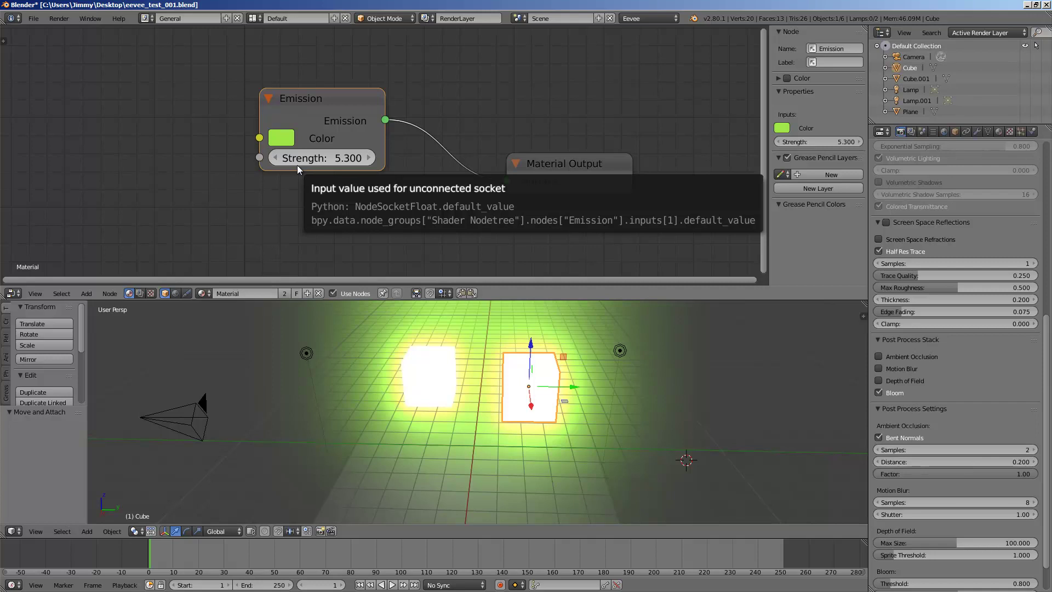
pyautogui.moveTo(297, 163); pyautogui.dragTo(338, 118)
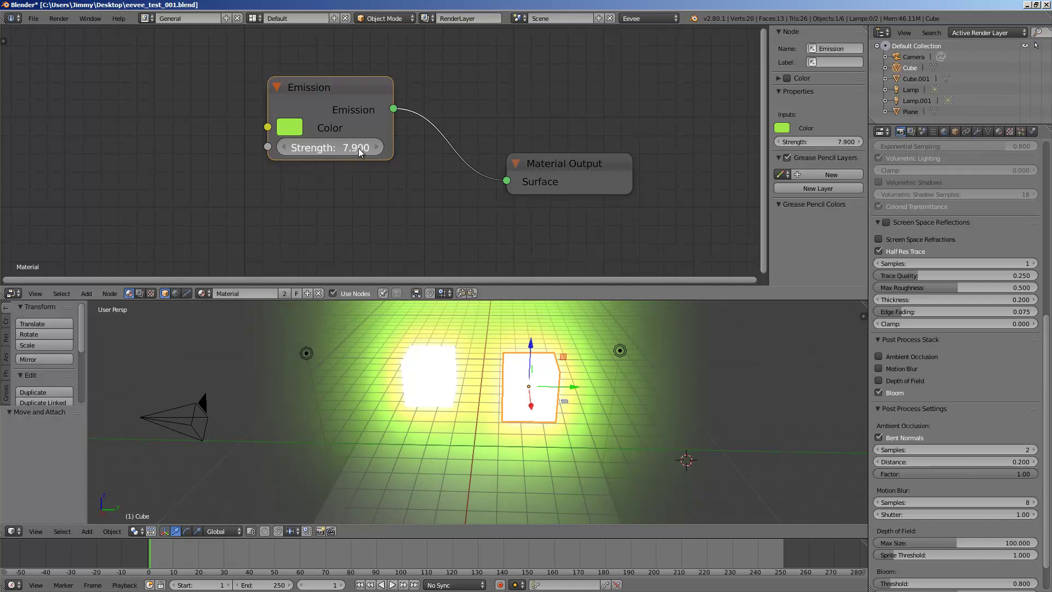
pyautogui.moveTo(359, 148)
pyautogui.mouseDown()
pyautogui.moveTo(349, 147)
pyautogui.moveTo(358, 135)
pyautogui.mouseUp()
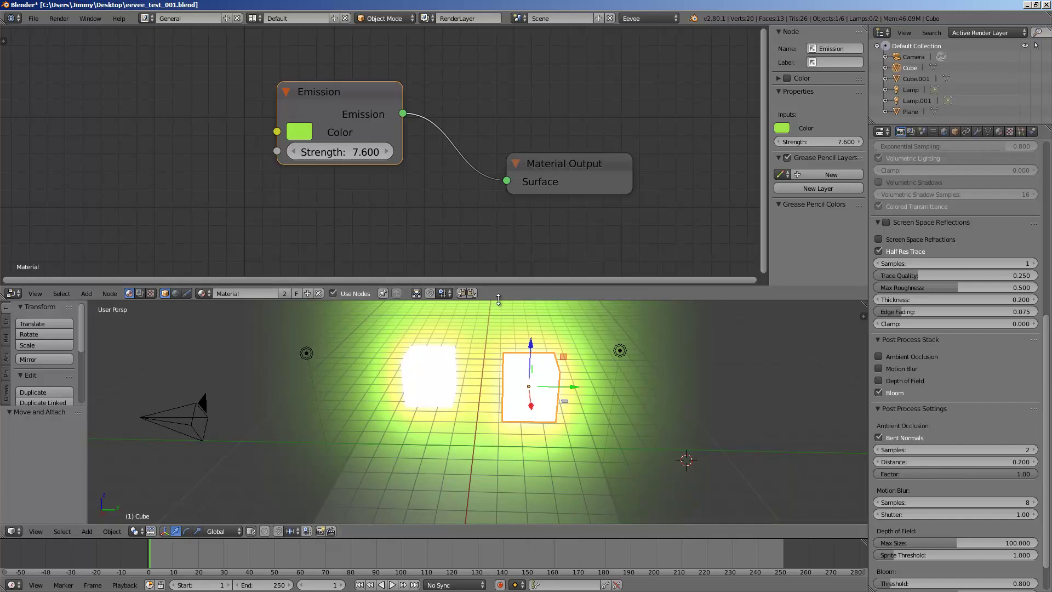
# Step: Enlarge the 3D view and move the original cube by about X -1.002, Y 4.594, Z 0.736
pyautogui.moveTo(498, 301); pyautogui.dragTo(502, 285)
pyautogui.moveTo(502, 285); pyautogui.dragTo(503, 324, button='middle')
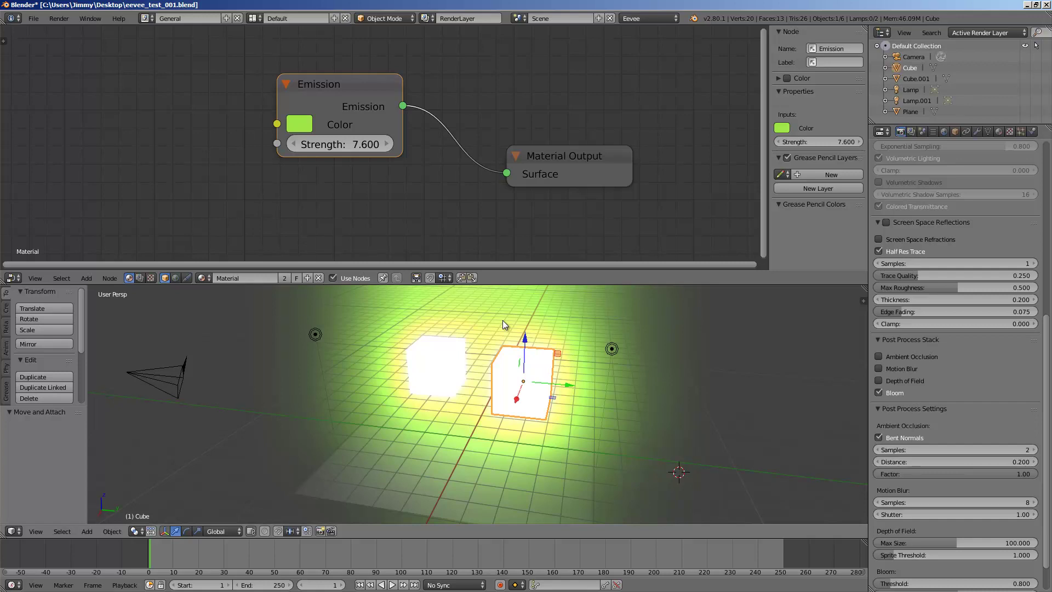
pyautogui.moveTo(548, 367); pyautogui.dragTo(564, 393, button='middle')
pyautogui.press('g')
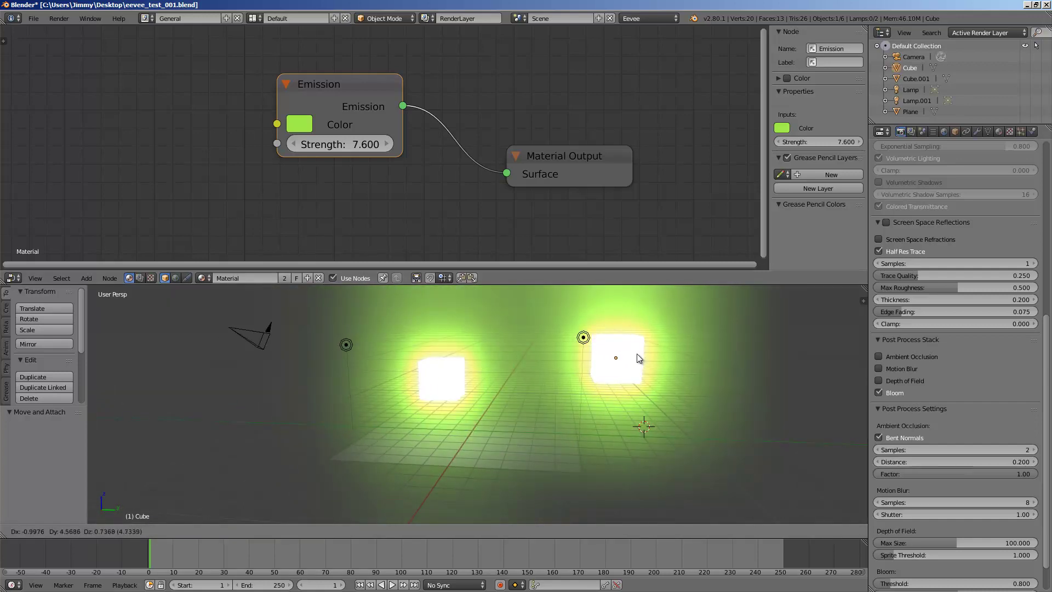
pyautogui.click(636, 353)
pyautogui.moveTo(636, 354); pyautogui.dragTo(558, 363, button='middle')
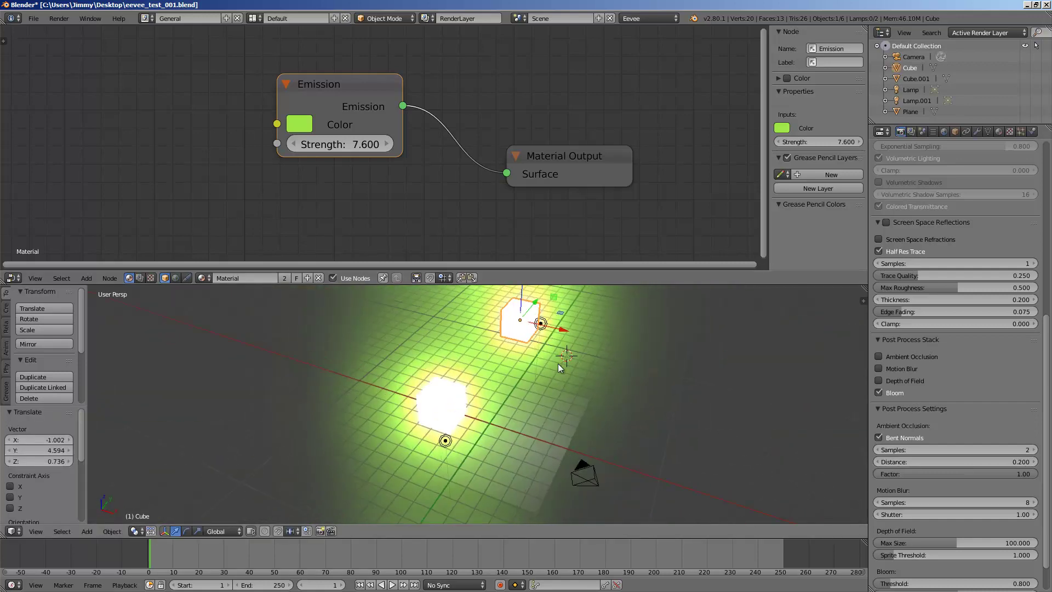
# Step: Duplicate the selected glowing cube and shift the copy by about X 1.716, Y -5.741, Z 3.628
pyautogui.hotkey('shift', 'd')
pyautogui.click(695, 393)
pyautogui.moveTo(695, 394); pyautogui.dragTo(545, 404, button='middle')
pyautogui.press('g')
pyautogui.click(416, 448)
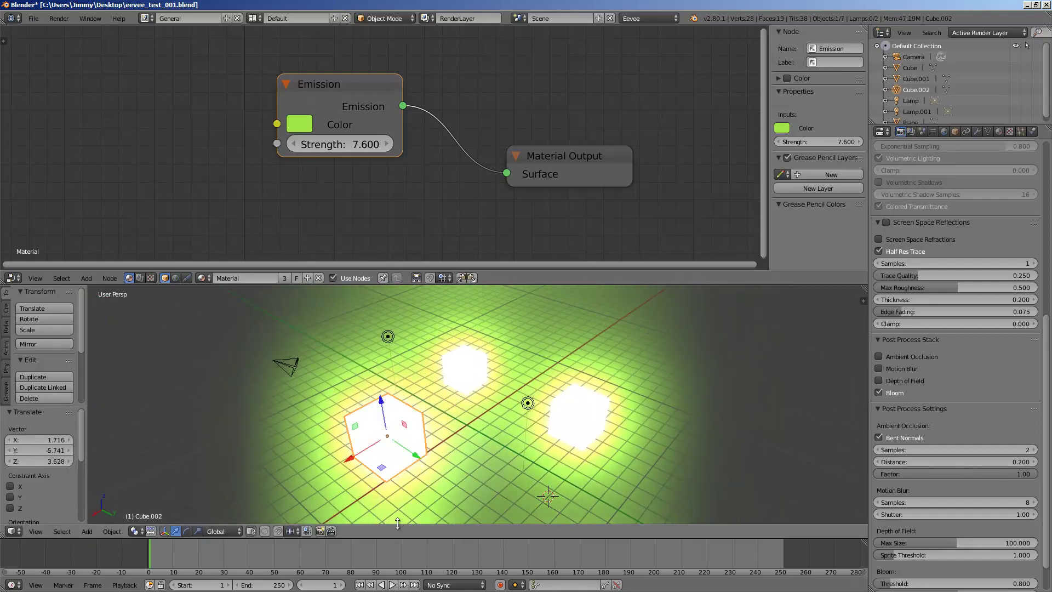
pyautogui.moveTo(416, 449); pyautogui.dragTo(413, 206, button='middle')
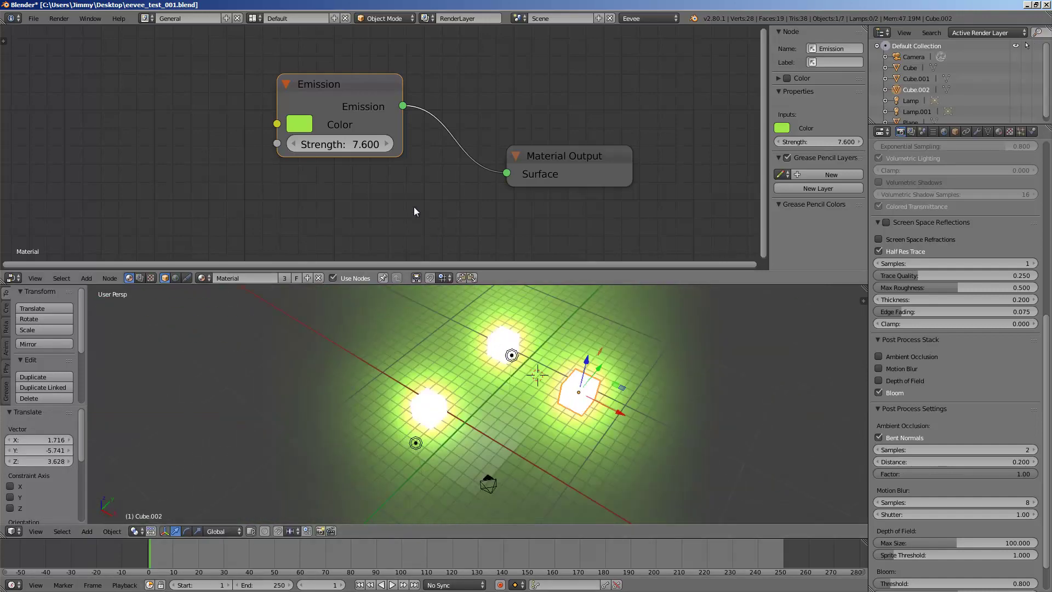
# Step: Try Emission strengths of 7.800 and 4.800, and reduce the strength to 2.700
pyautogui.moveTo(344, 143); pyautogui.dragTo(340, 150)
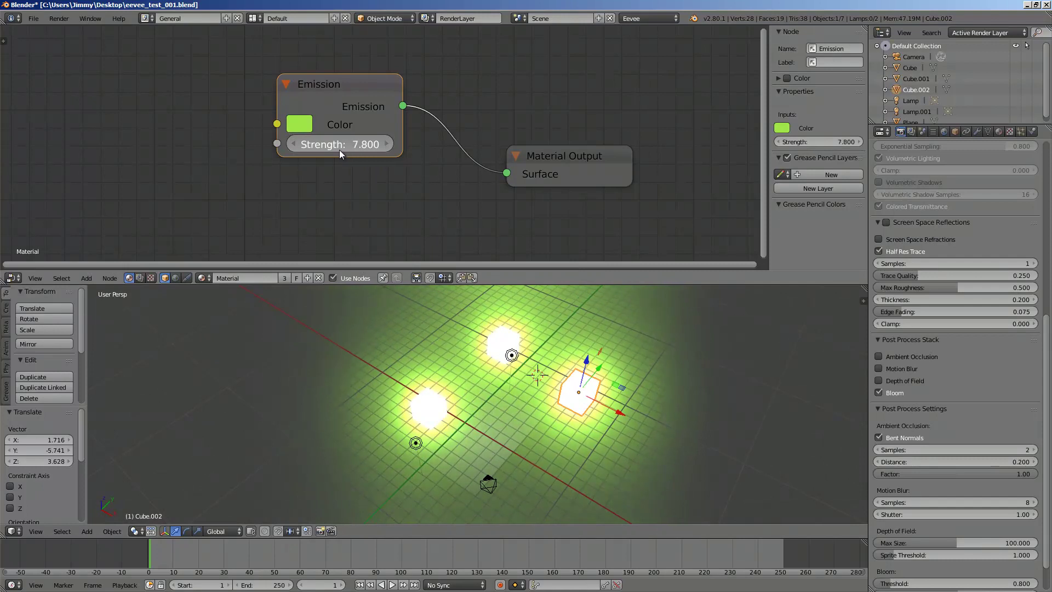
pyautogui.scroll(2, 347, 173)
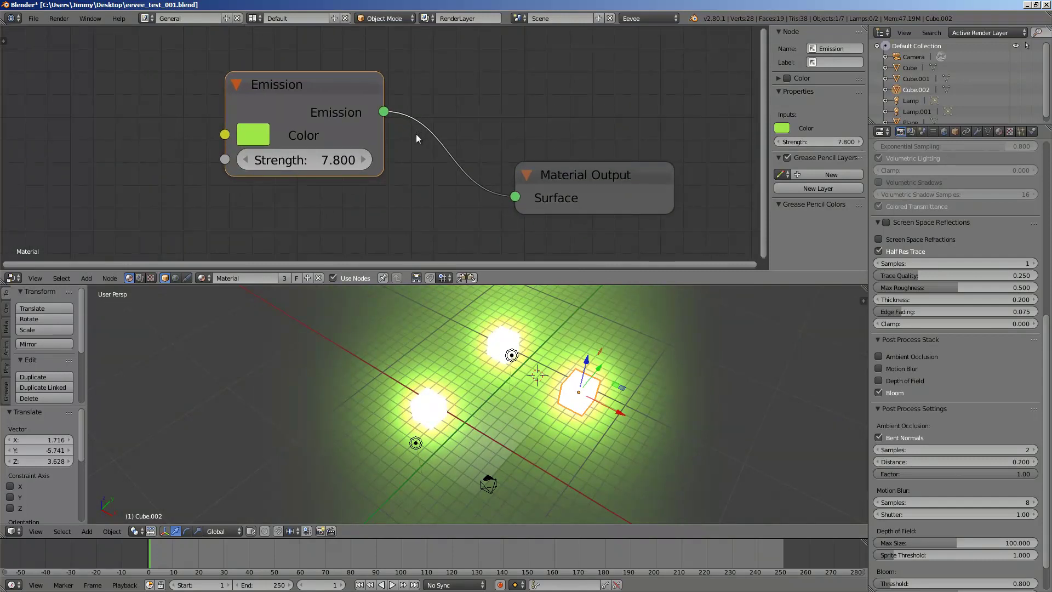
pyautogui.moveTo(325, 164); pyautogui.dragTo(291, 166)
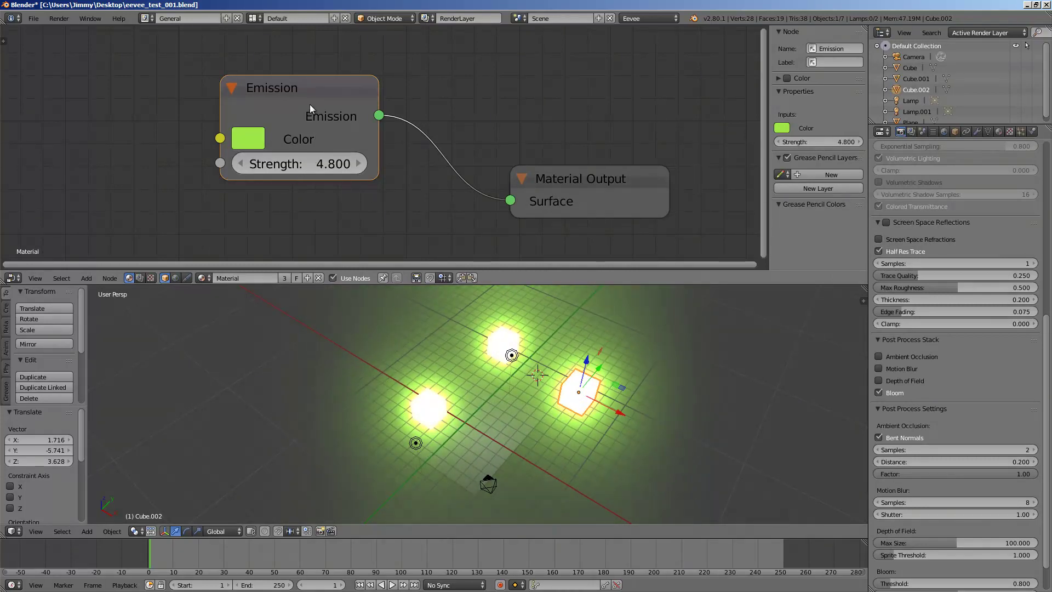
pyautogui.moveTo(306, 109); pyautogui.dragTo(399, 132)
pyautogui.scroll(-1, 379, 177)
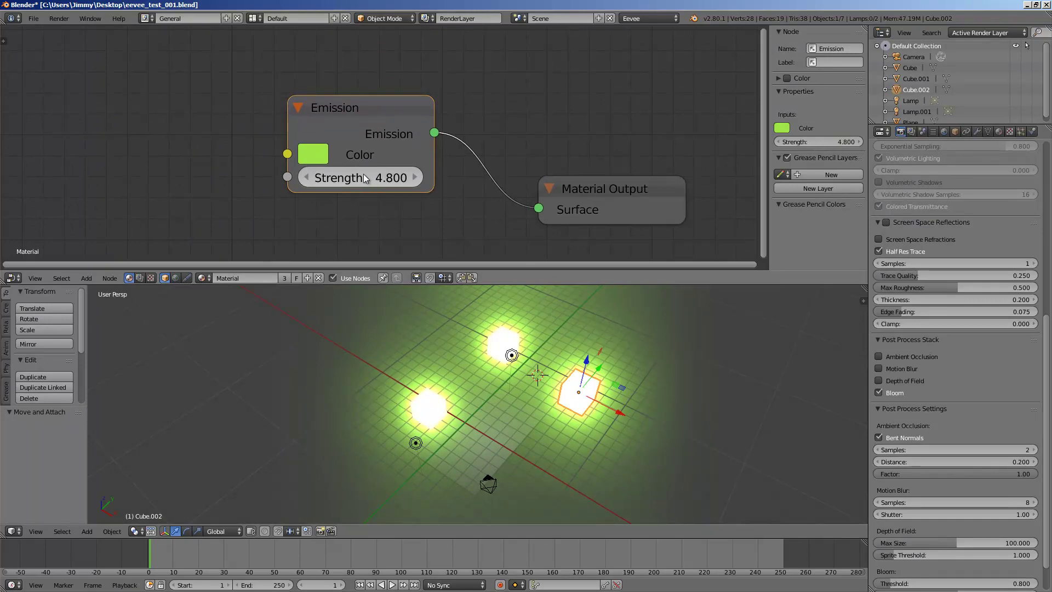
pyautogui.moveTo(366, 179)
pyautogui.mouseDown()
pyautogui.moveTo(345, 182)
pyautogui.moveTo(374, 182)
pyautogui.moveTo(356, 181)
pyautogui.mouseUp()
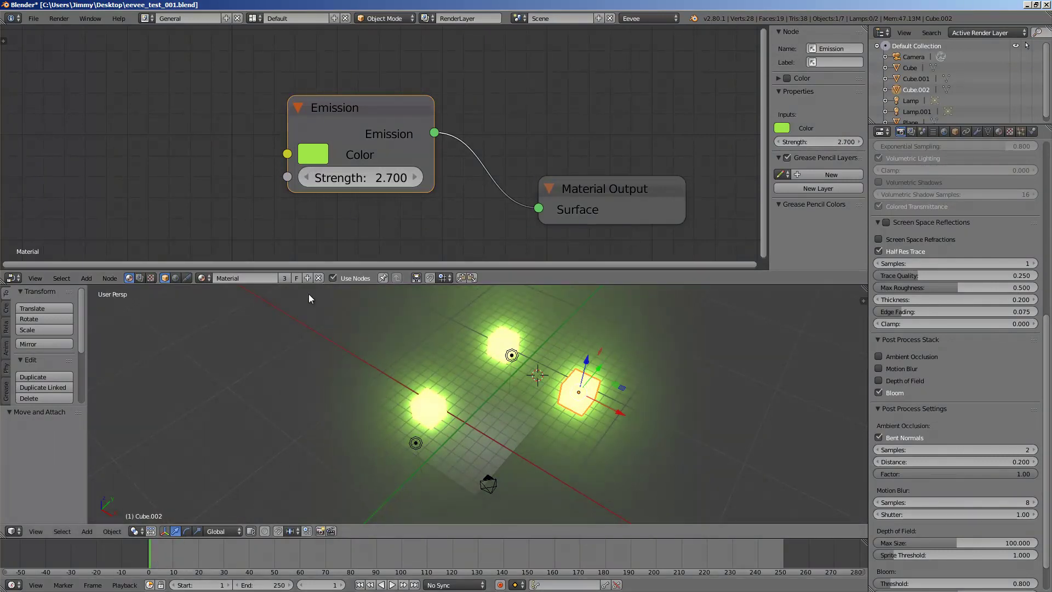
# Step: Set the Emission strength to 0 and raise it to 1.500
pyautogui.click(357, 181)
pyautogui.write('0')
pyautogui.press('Return')
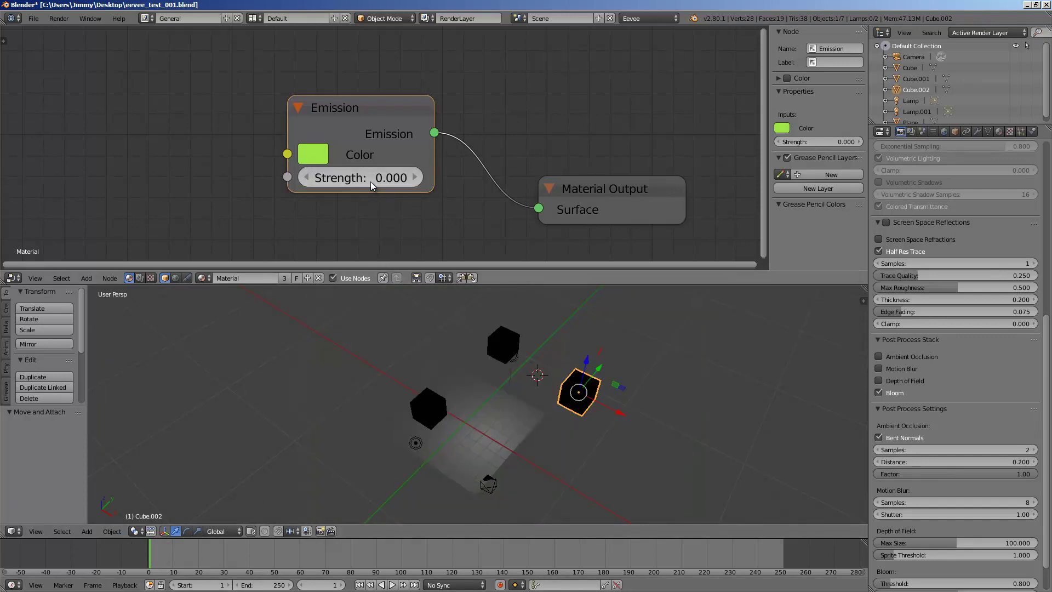
pyautogui.moveTo(371, 185)
pyautogui.mouseDown()
pyautogui.moveTo(417, 185)
pyautogui.moveTo(387, 187)
pyautogui.mouseUp()
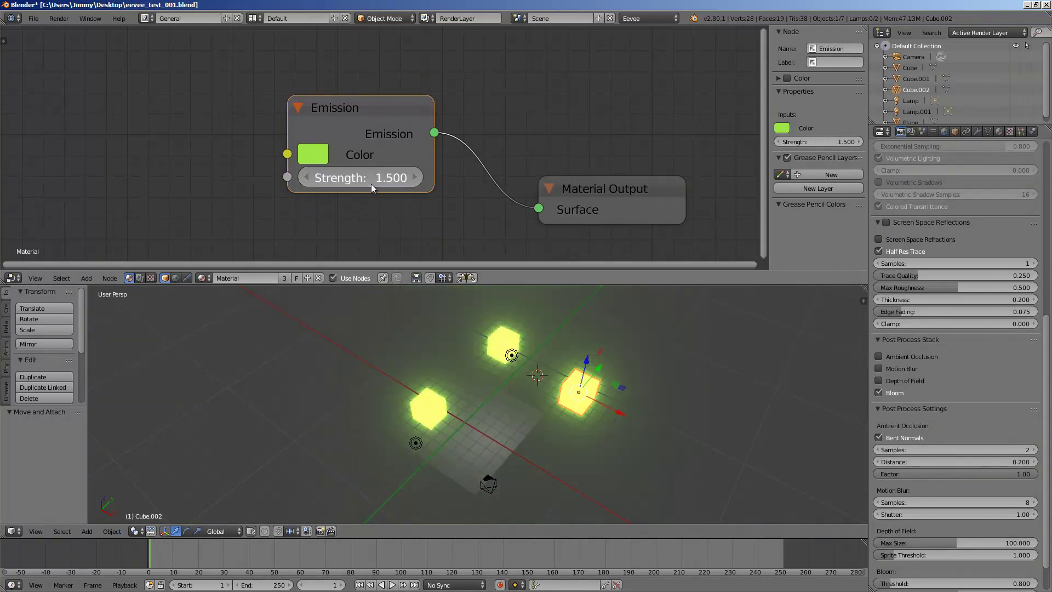
# Step: Set the Emission strength to 0 and insert a keyframe for it at frame 1
pyautogui.click(371, 184)
pyautogui.write('0')
pyautogui.press('Return')
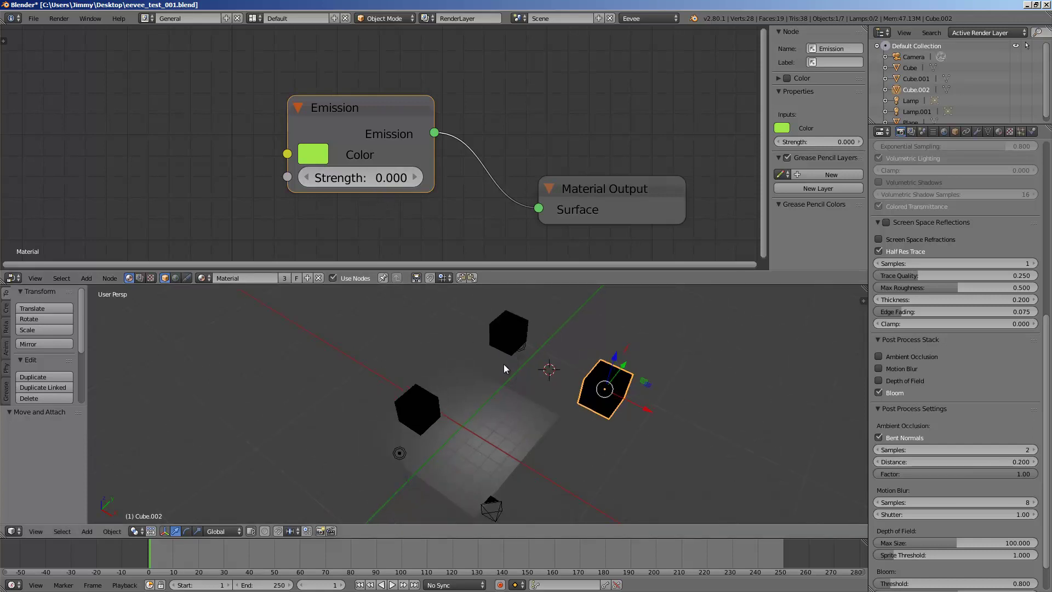
pyautogui.moveTo(505, 364); pyautogui.dragTo(365, 307, button='middle')
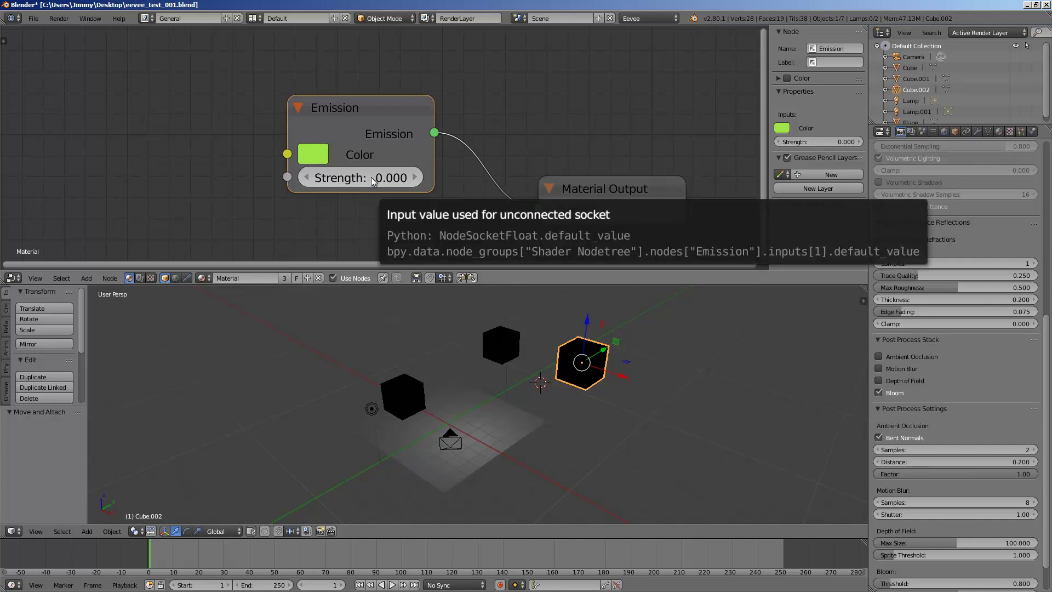
pyautogui.press('i')
# Step: Go to frame 20, set the Emission strength to 4.100 and insert a keyframe for it
pyautogui.hotkey('alt', 'a')
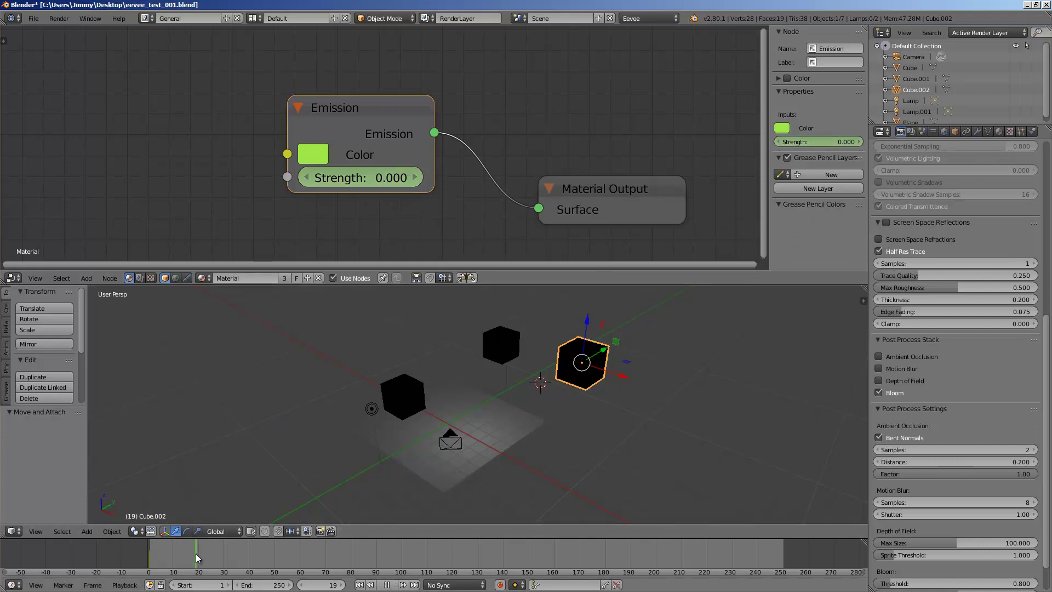
pyautogui.hotkey('alt', 'a')
pyautogui.moveTo(389, 179); pyautogui.dragTo(410, 178)
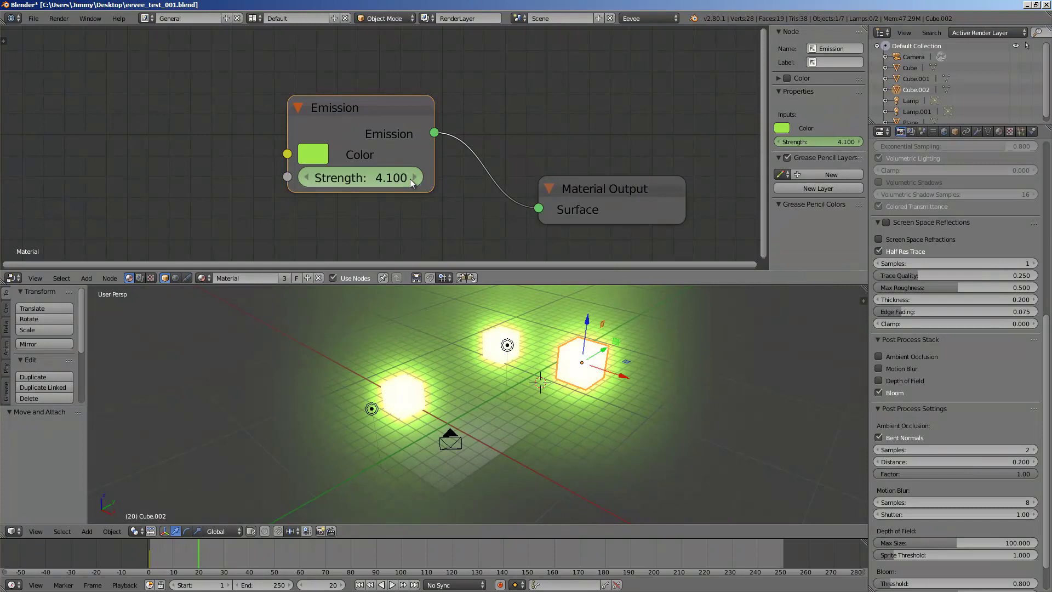
pyautogui.press('i')
# Step: Go to frame 40, set the Emission strength to 0 and insert a keyframe for it
pyautogui.hotkey('alt', 'a')
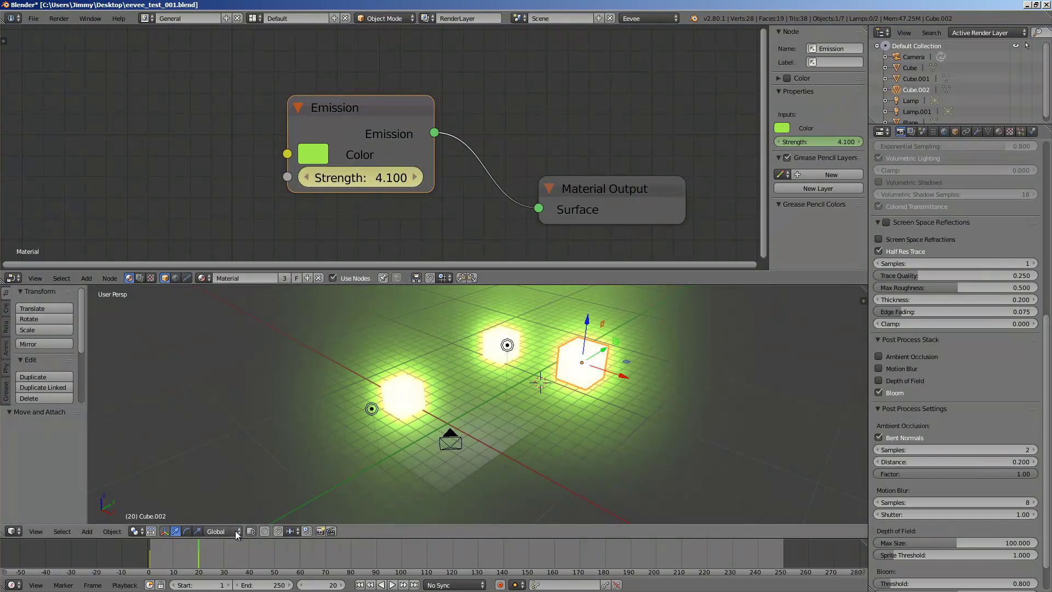
pyautogui.hotkey('alt', 'a')
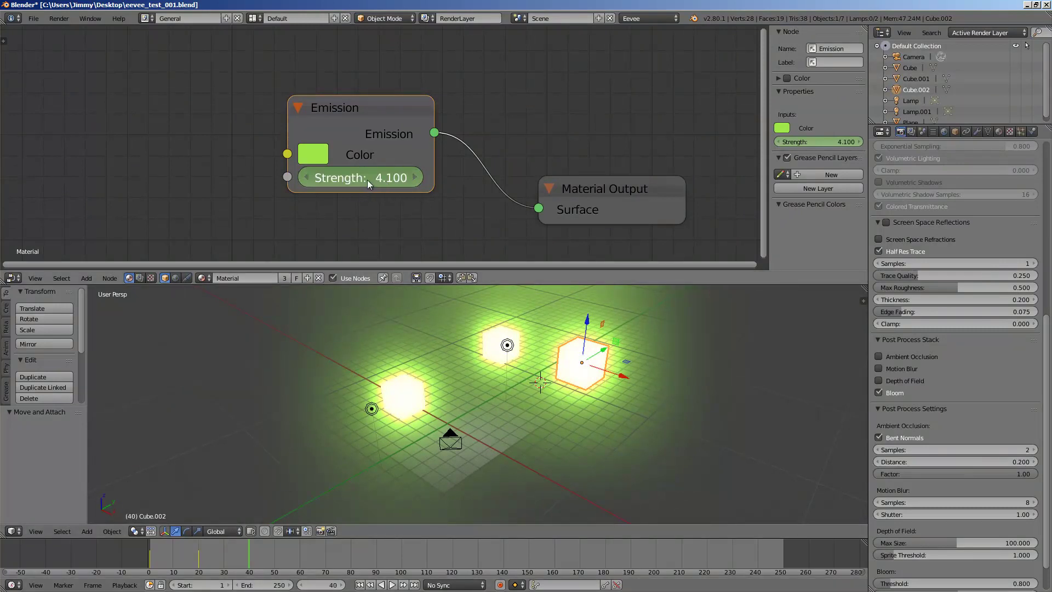
pyautogui.moveTo(368, 180); pyautogui.dragTo(337, 182)
pyautogui.press('i')
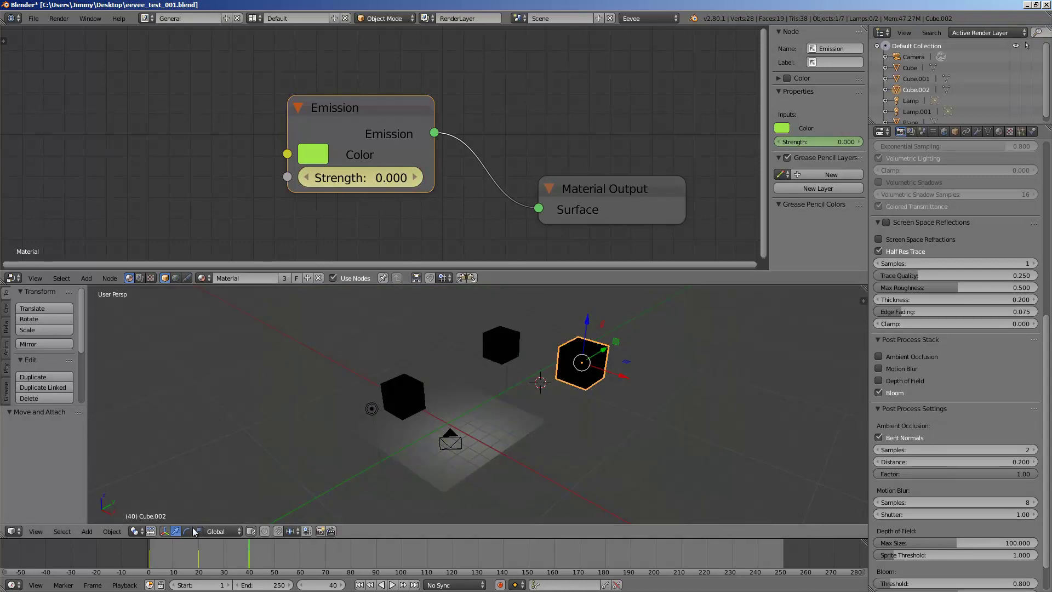
# Step: Play back and scrub the keyframed emission animation, checking the cubes' pulsing glow in the 3D view
pyautogui.click(161, 551)
pyautogui.hotkey('alt', 'a')
pyautogui.moveTo(160, 551); pyautogui.dragTo(234, 543)
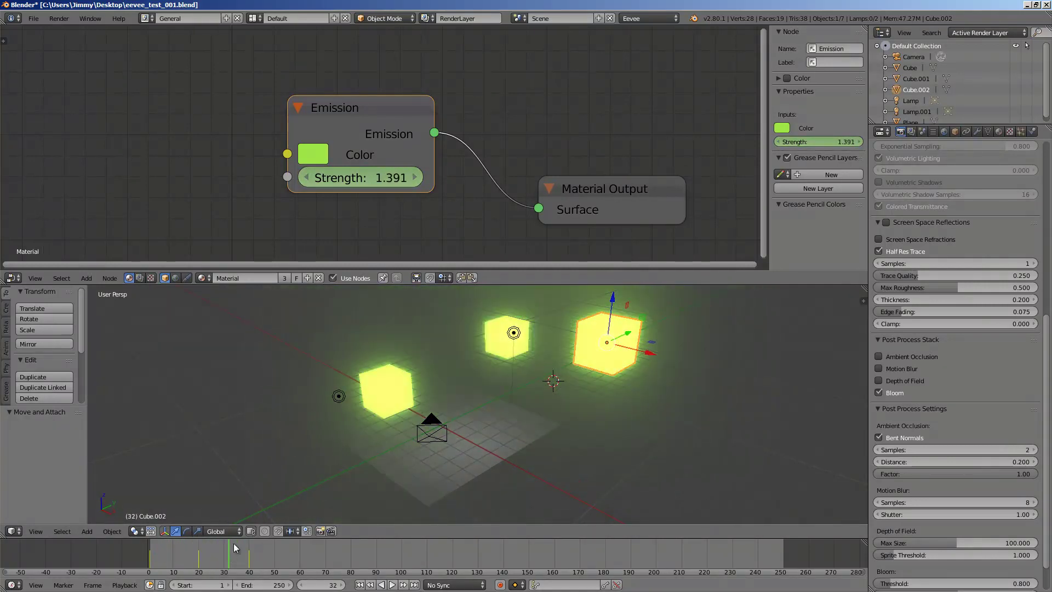
pyautogui.moveTo(392, 400); pyautogui.dragTo(367, 389, button='middle')
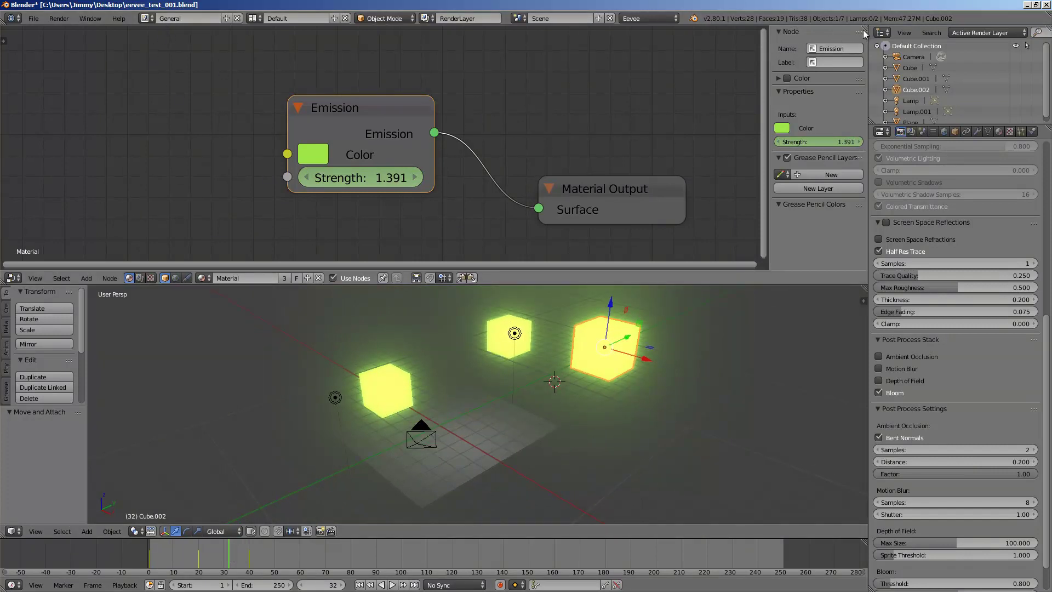
# Step: Split the node editor area in two and turn the new area into a Graph Editor
pyautogui.moveTo(863, 29); pyautogui.dragTo(475, 230)
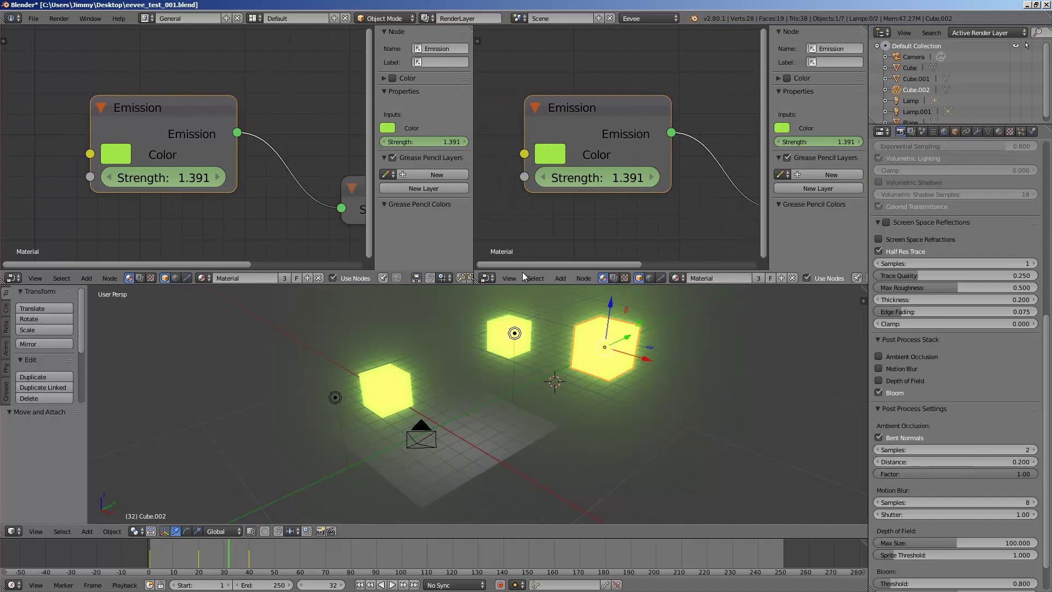
pyautogui.click(486, 278)
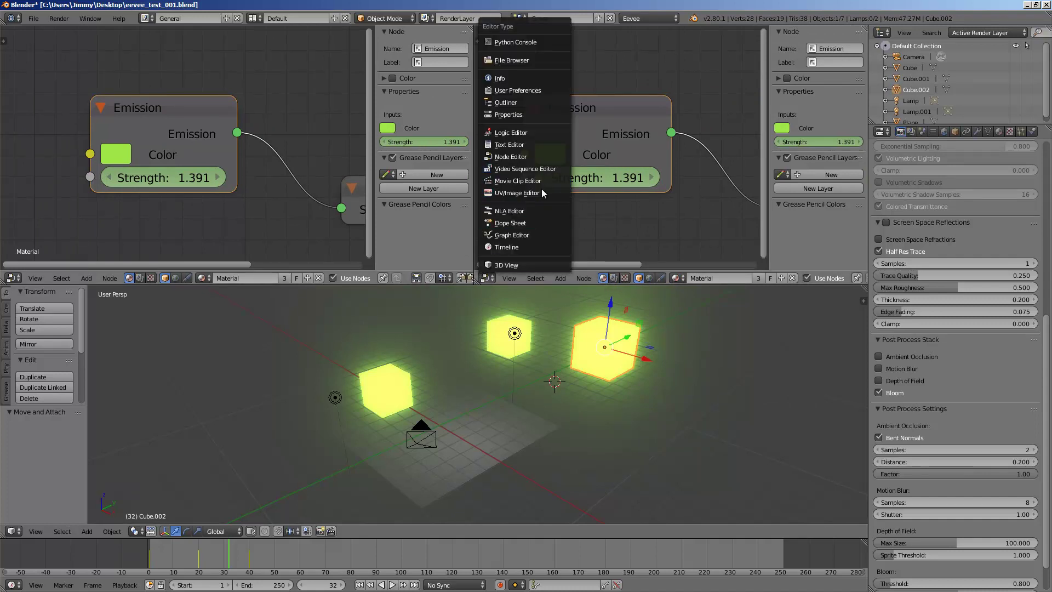
pyautogui.click(539, 236)
pyautogui.moveTo(708, 157); pyautogui.dragTo(751, 146, button='middle')
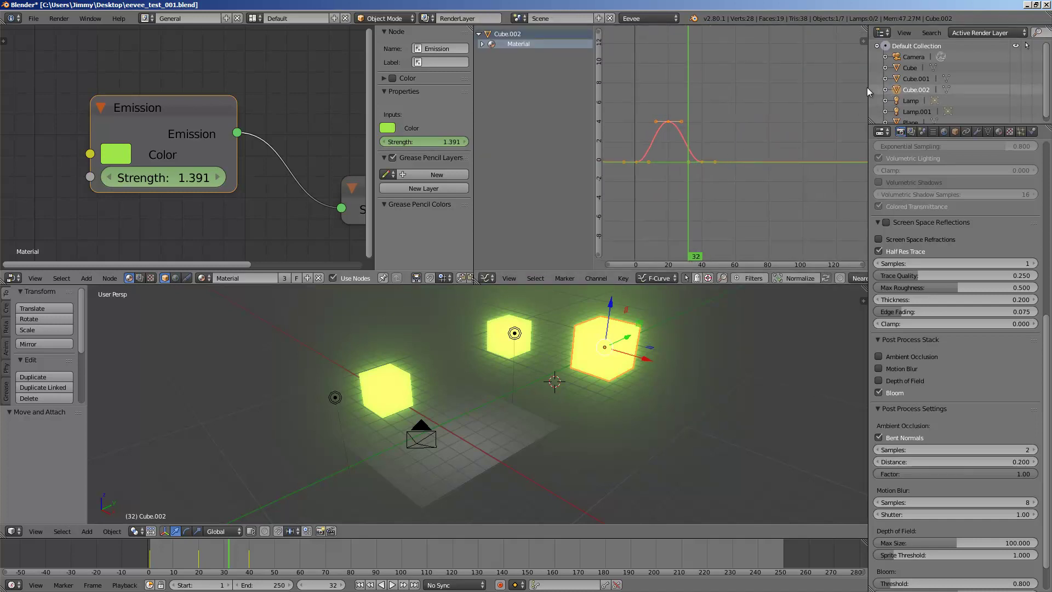
# Step: Widen the Graph Editor on both sides and frame the Emission strength curve in it
pyautogui.moveTo(867, 87); pyautogui.dragTo(939, 88)
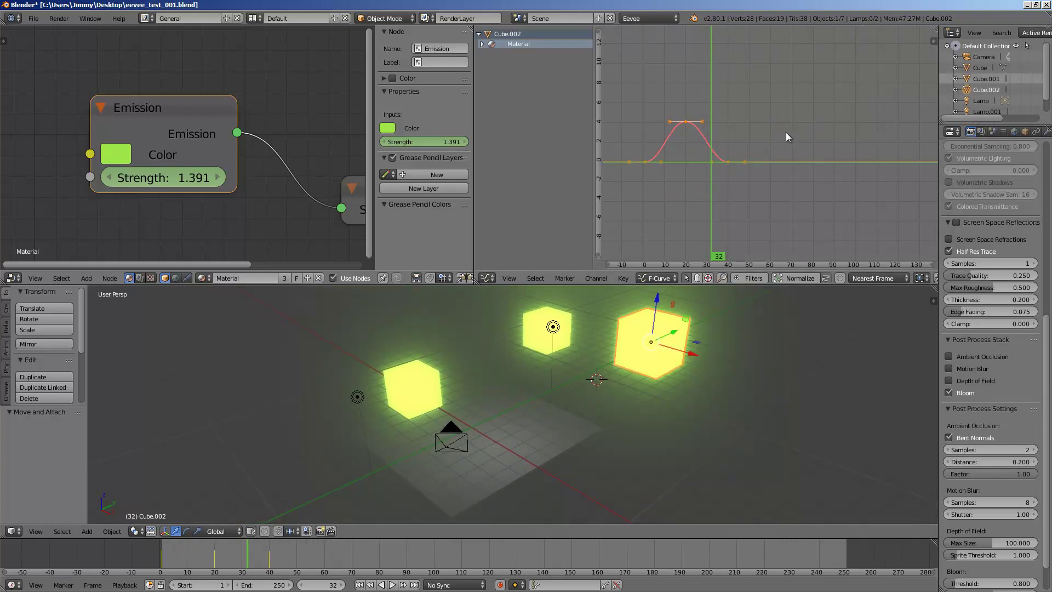
pyautogui.keyDown('ctrl'); pyautogui.moveTo(786, 133); pyautogui.dragTo(613, 126, button='middle'); pyautogui.keyUp('ctrl')
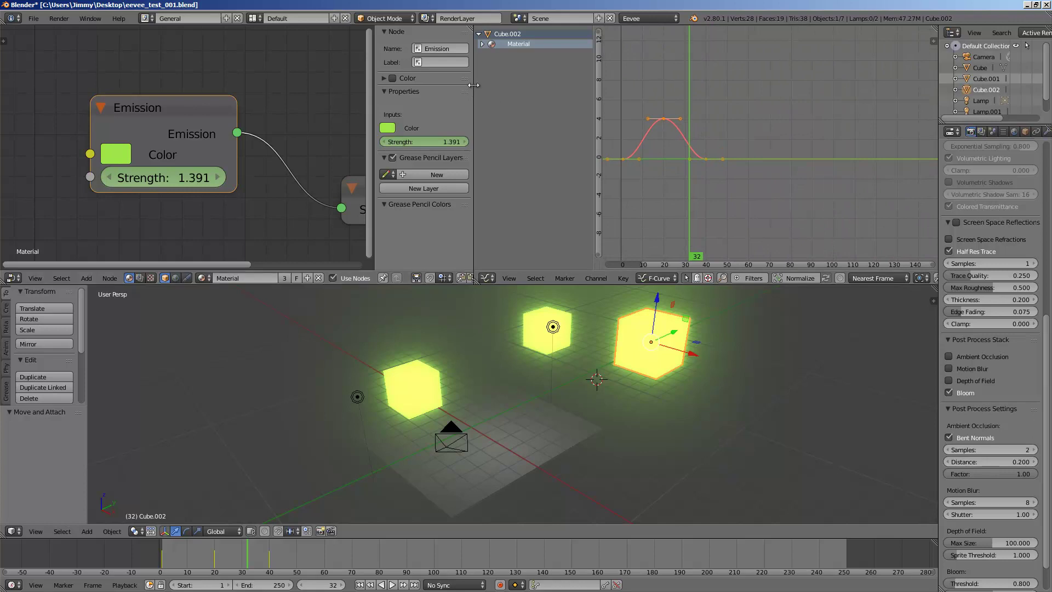
pyautogui.moveTo(473, 85); pyautogui.dragTo(441, 86)
pyautogui.moveTo(309, 89); pyautogui.dragTo(232, 98, button='middle')
pyautogui.keyDown('ctrl'); pyautogui.moveTo(731, 131); pyautogui.dragTo(709, 126, button='middle'); pyautogui.keyUp('ctrl')
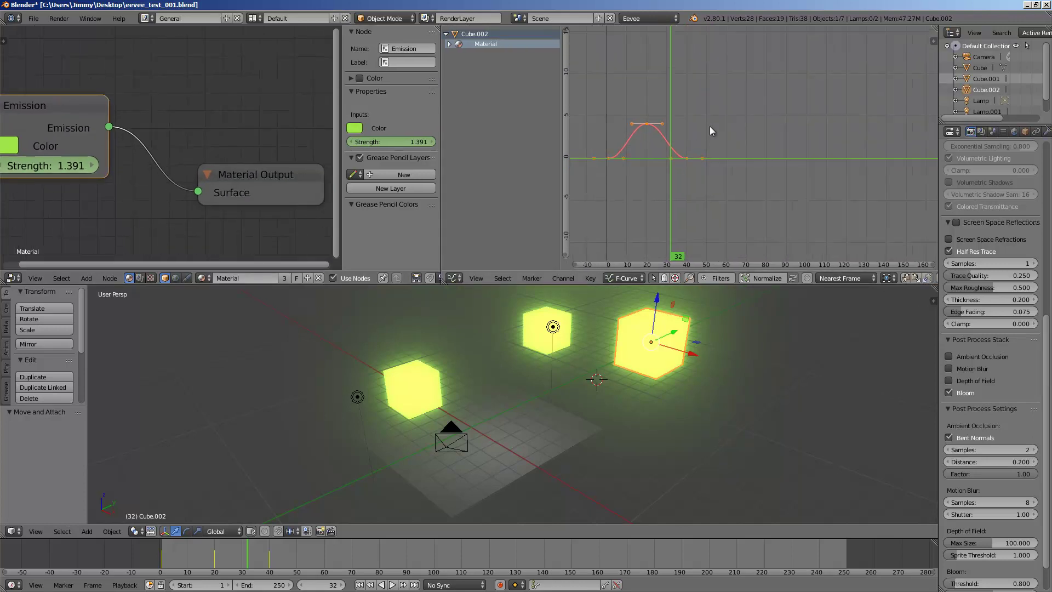
pyautogui.moveTo(814, 137); pyautogui.dragTo(828, 101, button='middle')
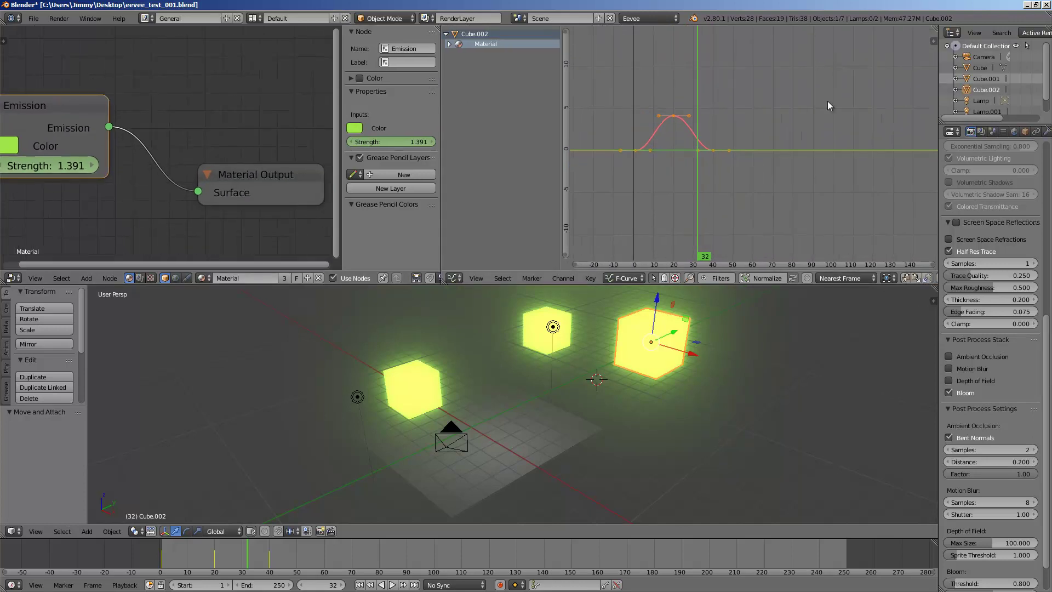
# Step: Go to frame 20 and try lowering the strength curve's peak keyframe
pyautogui.click(215, 550)
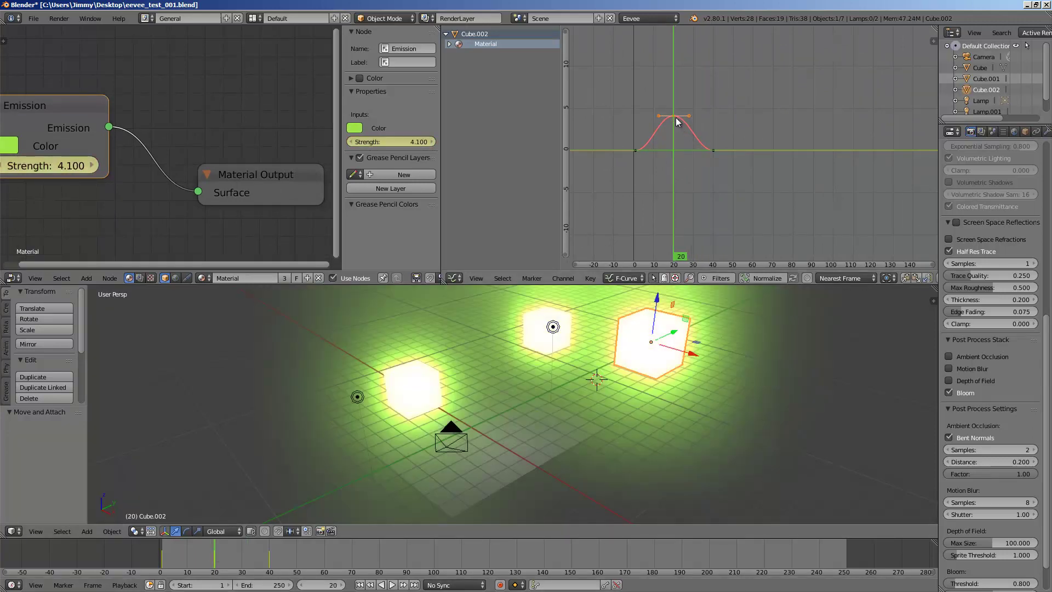
pyautogui.press('g')
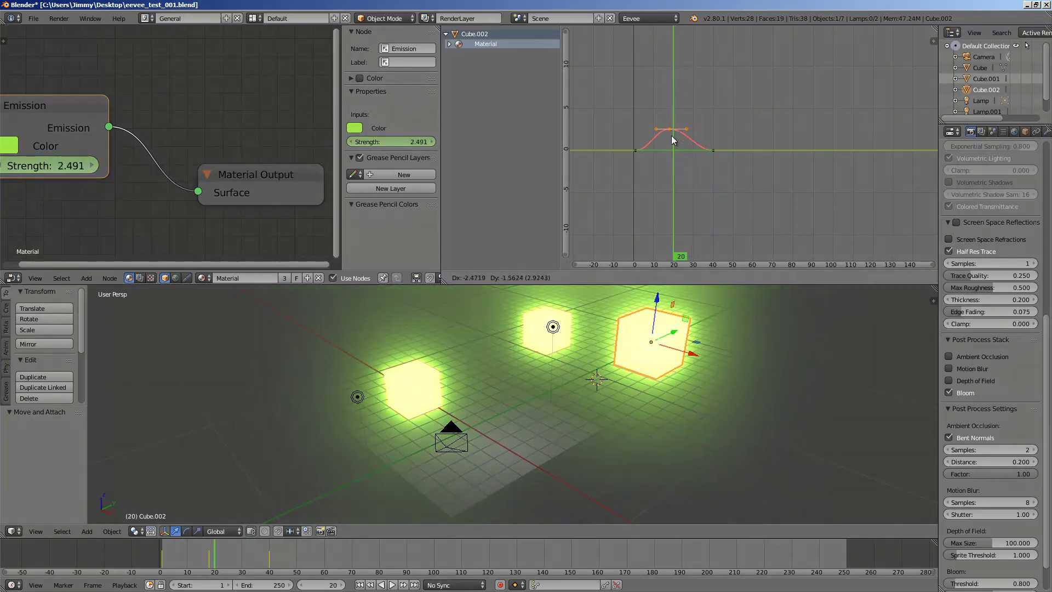
pyautogui.rightClick(672, 114)
pyautogui.scroll(-1, 877, 74)
pyautogui.moveTo(935, 55); pyautogui.dragTo(917, 67, button='middle')
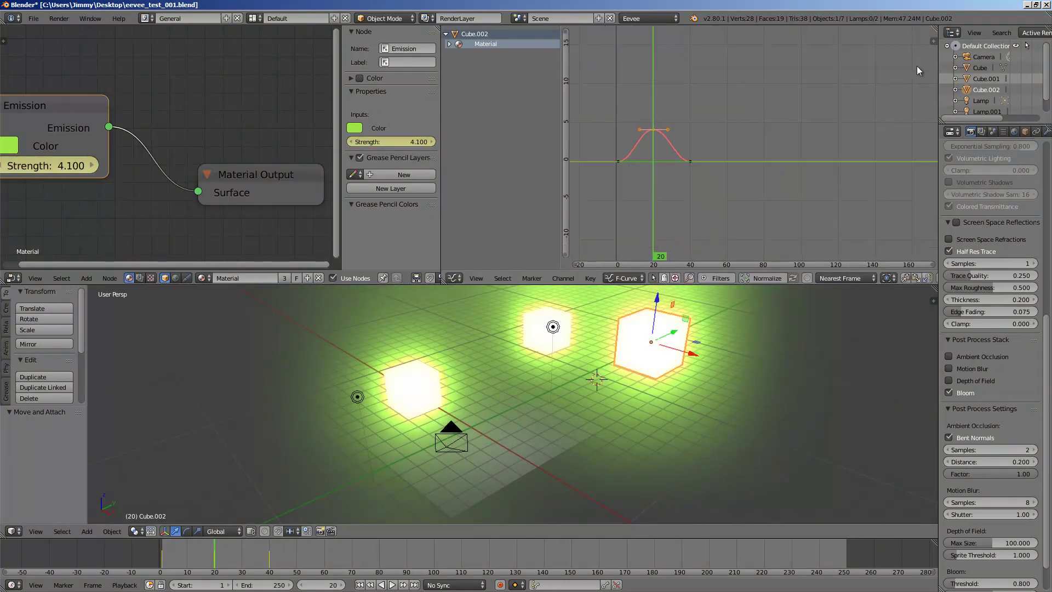
# Step: Scrub to frame 29 and display the strength curve's F-Curve properties and modifier settings in the Graph Editor
pyautogui.moveTo(213, 547); pyautogui.dragTo(239, 546)
pyautogui.click(932, 43)
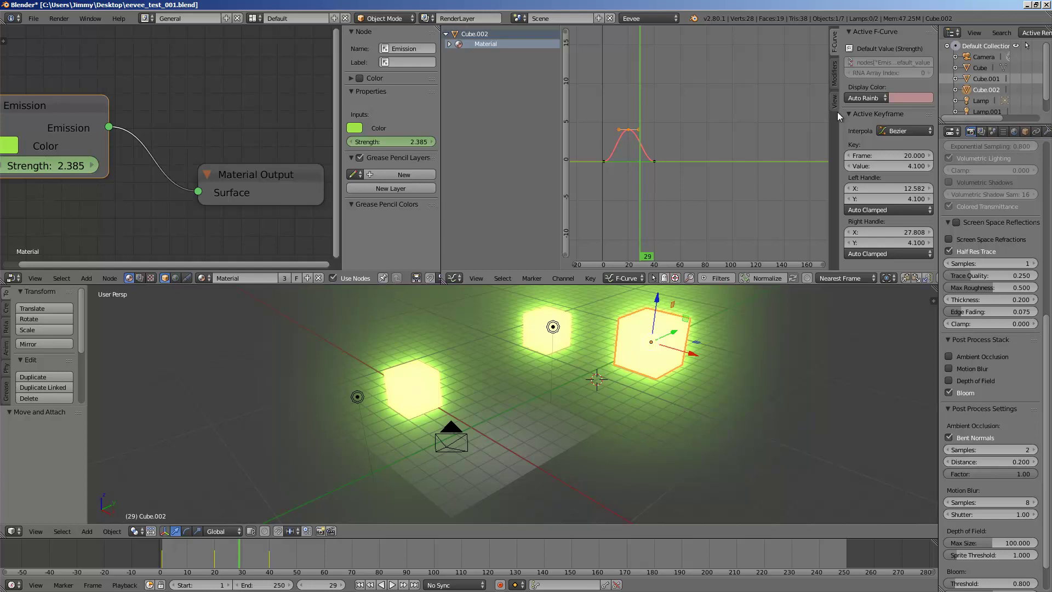
pyautogui.click(902, 132)
pyautogui.click(906, 131)
pyautogui.click(833, 68)
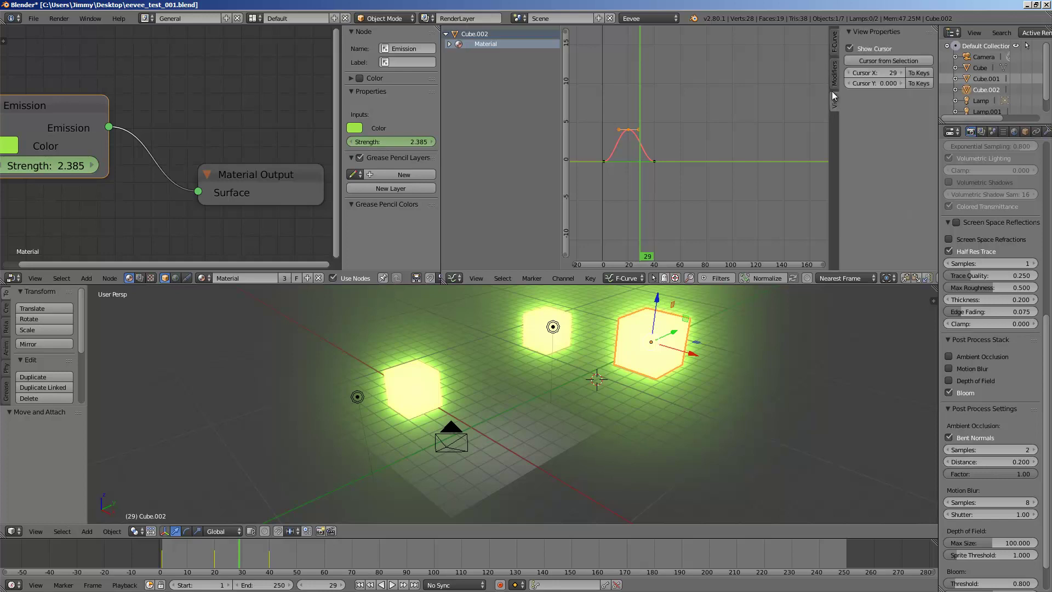
# Step: Make the Graph Editor taller and add a Generator modifier to the Emission strength curve
pyautogui.click(875, 47)
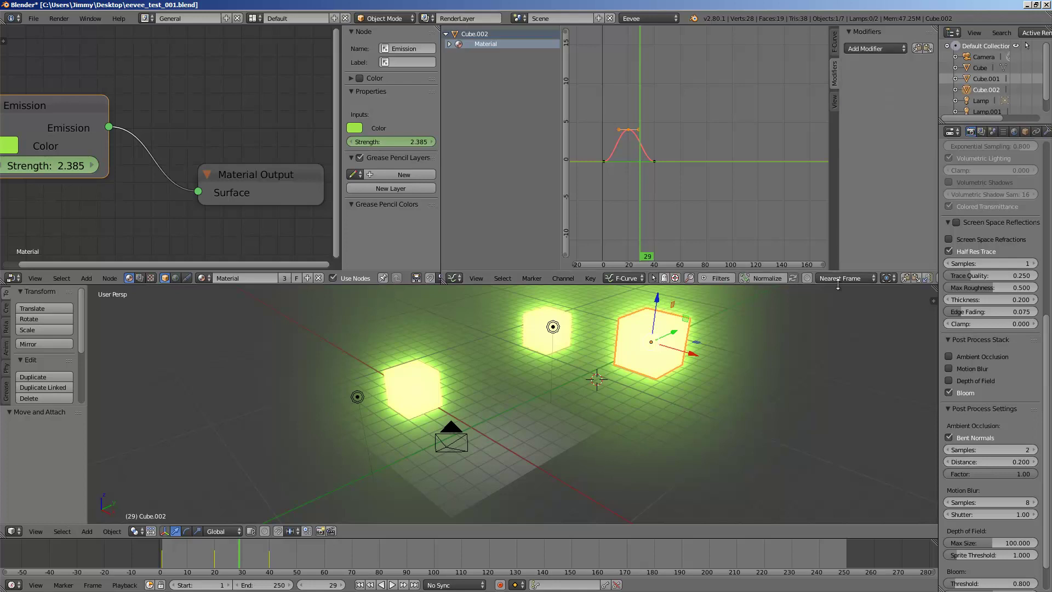
pyautogui.moveTo(839, 285); pyautogui.dragTo(840, 300)
pyautogui.click(884, 48)
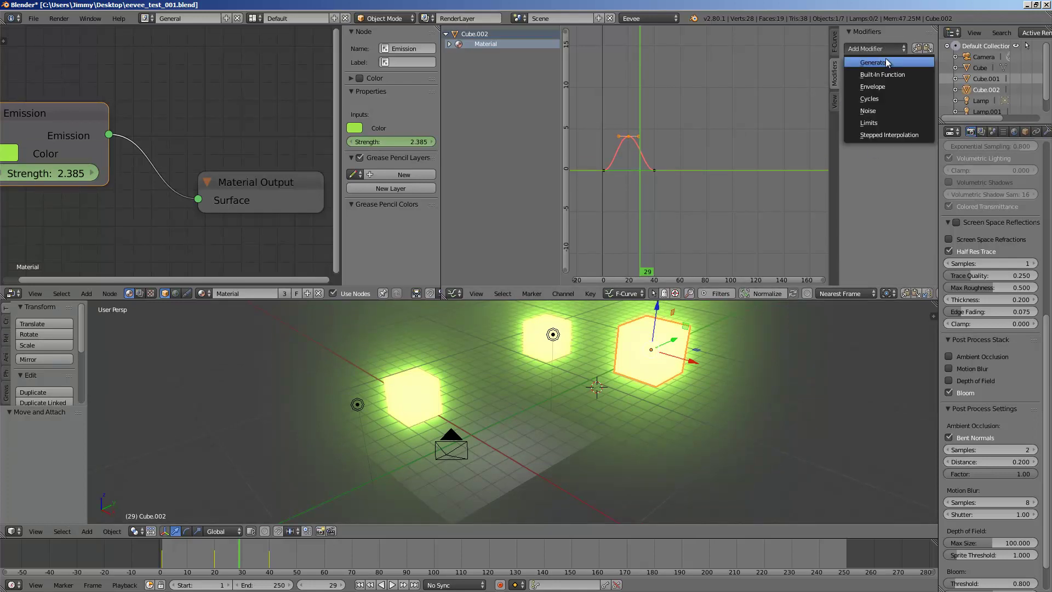
pyautogui.click(885, 60)
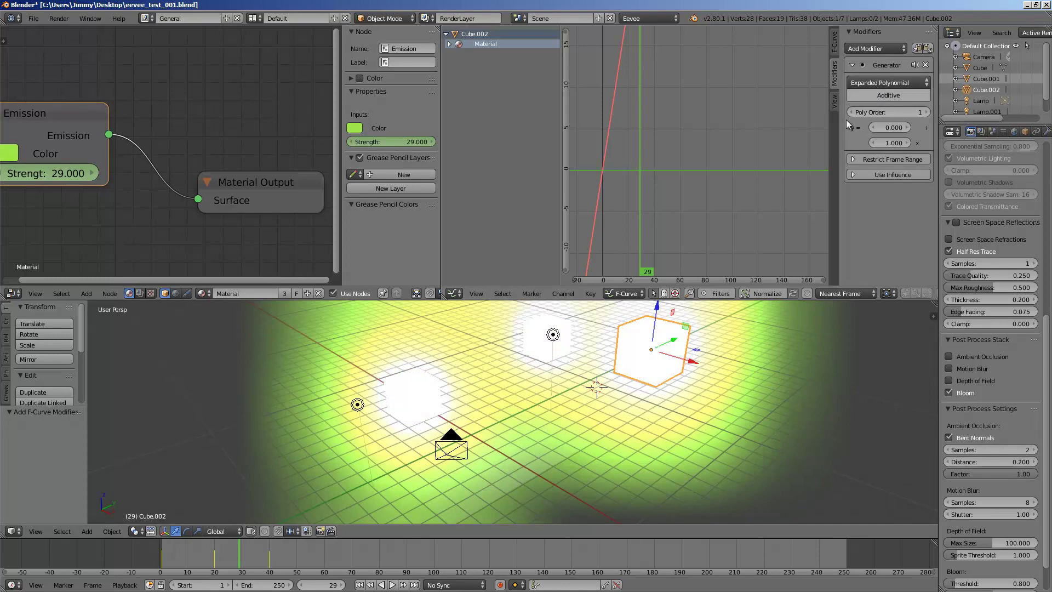
# Step: Play back the animation with the Generator modifier and examine the resulting strength curve in the graph
pyautogui.click(195, 560)
pyautogui.hotkey('alt', 'a')
pyautogui.hotkey('alt', 'a')
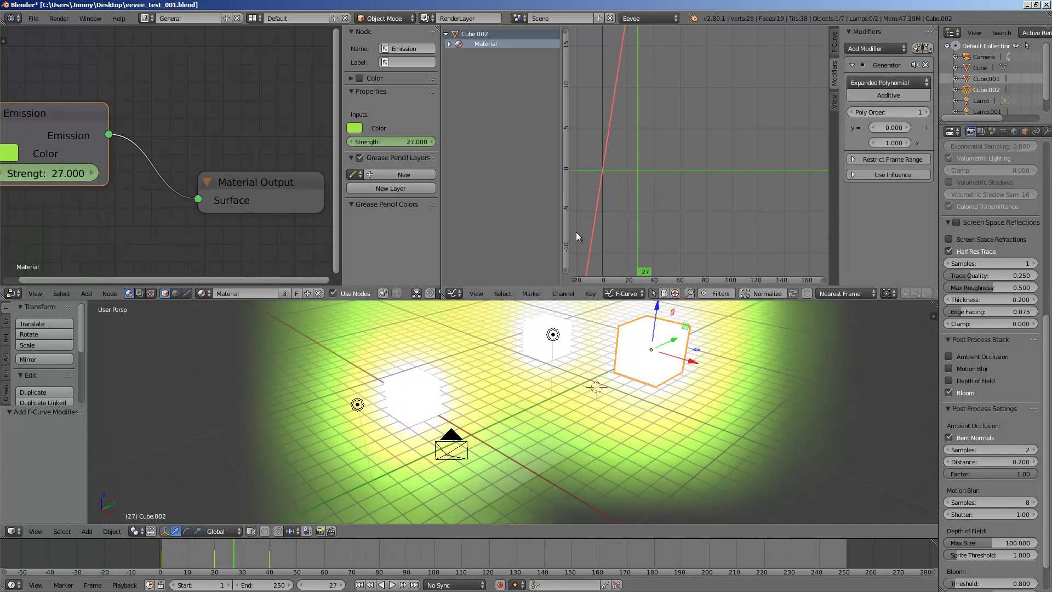
pyautogui.scroll(-2, 697, 145)
pyautogui.moveTo(690, 85); pyautogui.dragTo(723, 148, button='middle')
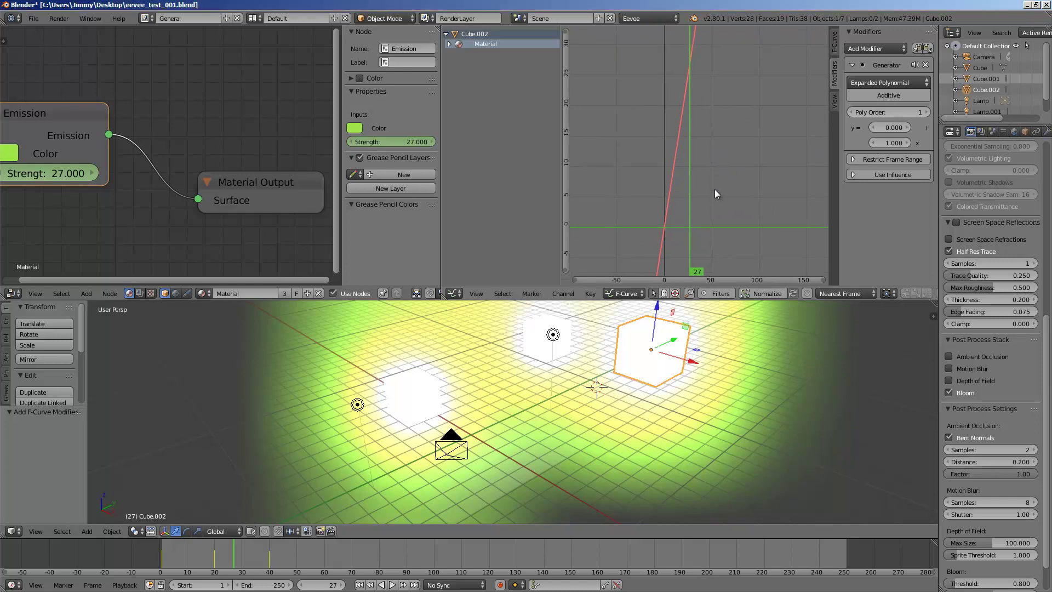
pyautogui.scroll(-3, 716, 163)
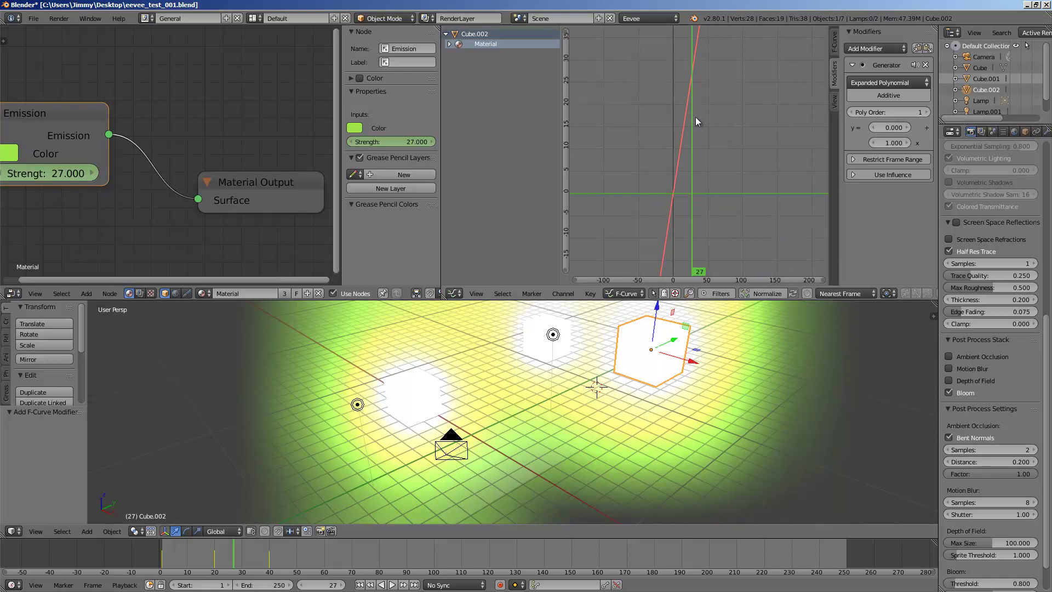
pyautogui.keyDown('ctrl'); pyautogui.moveTo(696, 117); pyautogui.dragTo(766, 150, button='middle'); pyautogui.keyUp('ctrl')
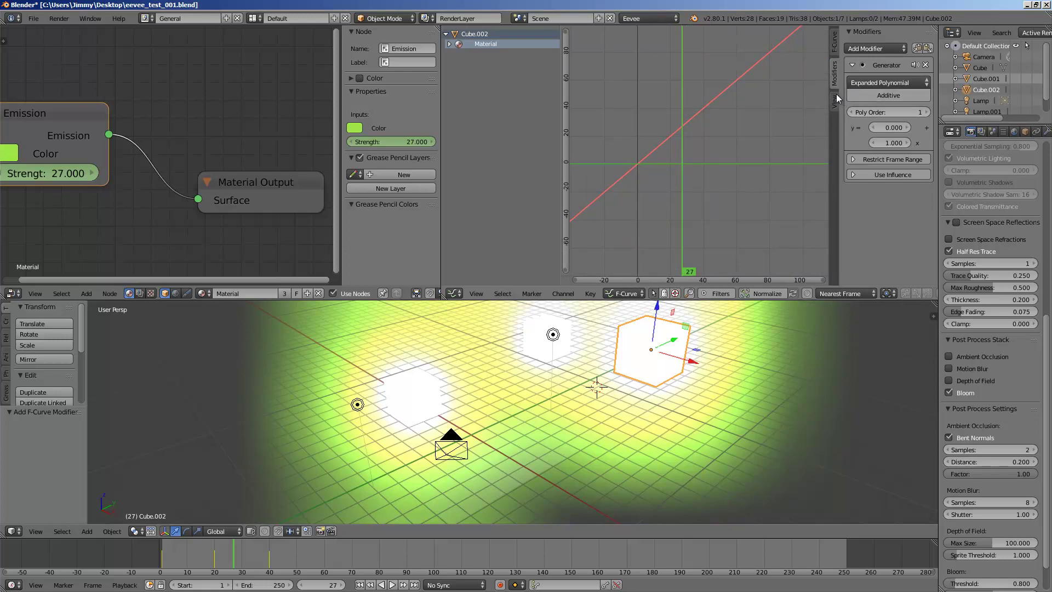
# Step: Widen the Graph Editor and its modifier settings, and add a Noise modifier to the strength curve
pyautogui.moveTo(829, 91); pyautogui.dragTo(541, 66)
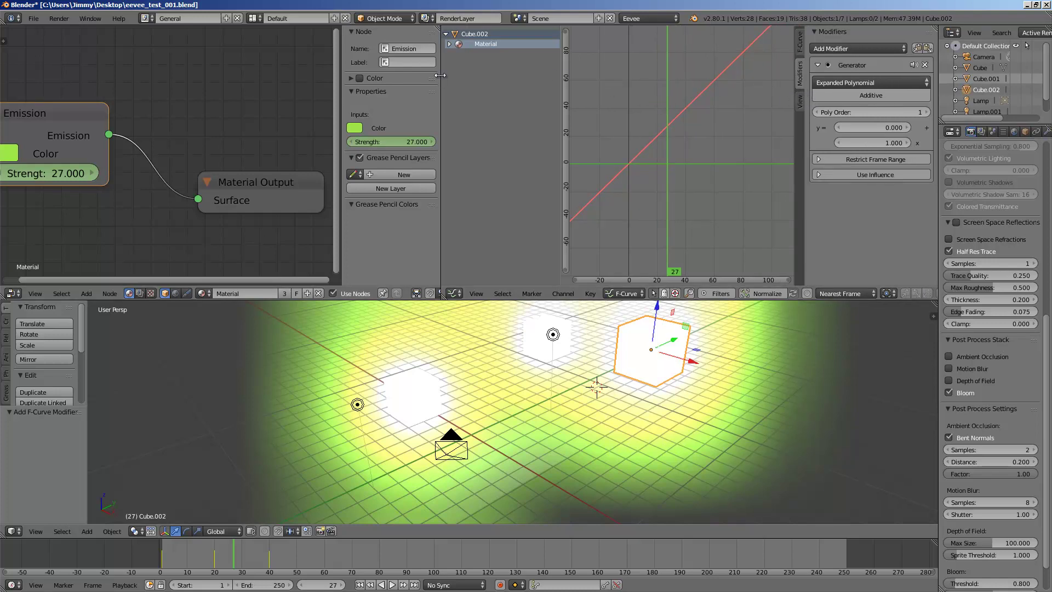
pyautogui.moveTo(441, 76); pyautogui.dragTo(324, 83)
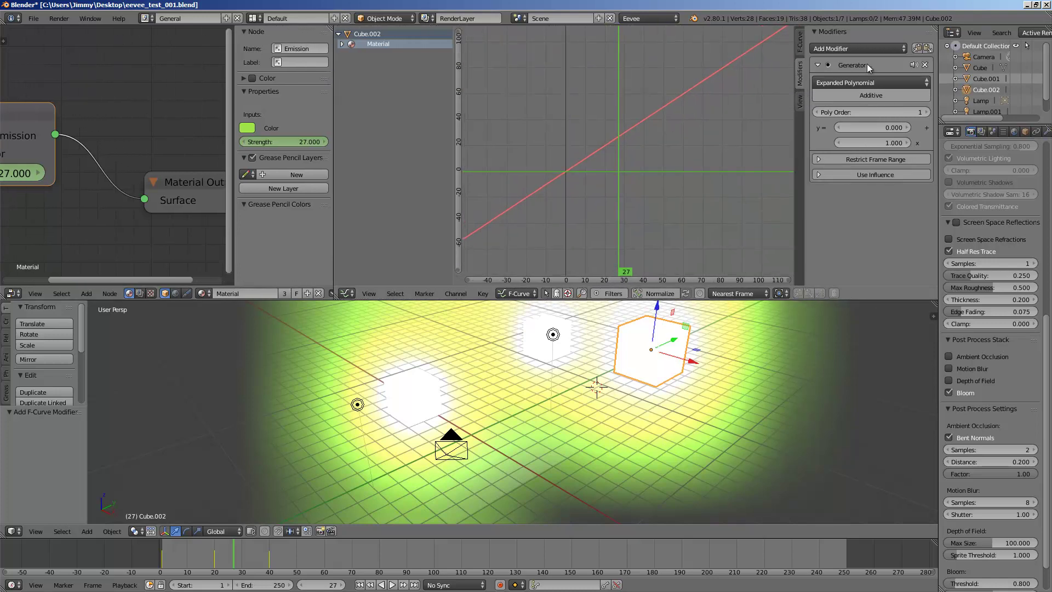
pyautogui.click(836, 48)
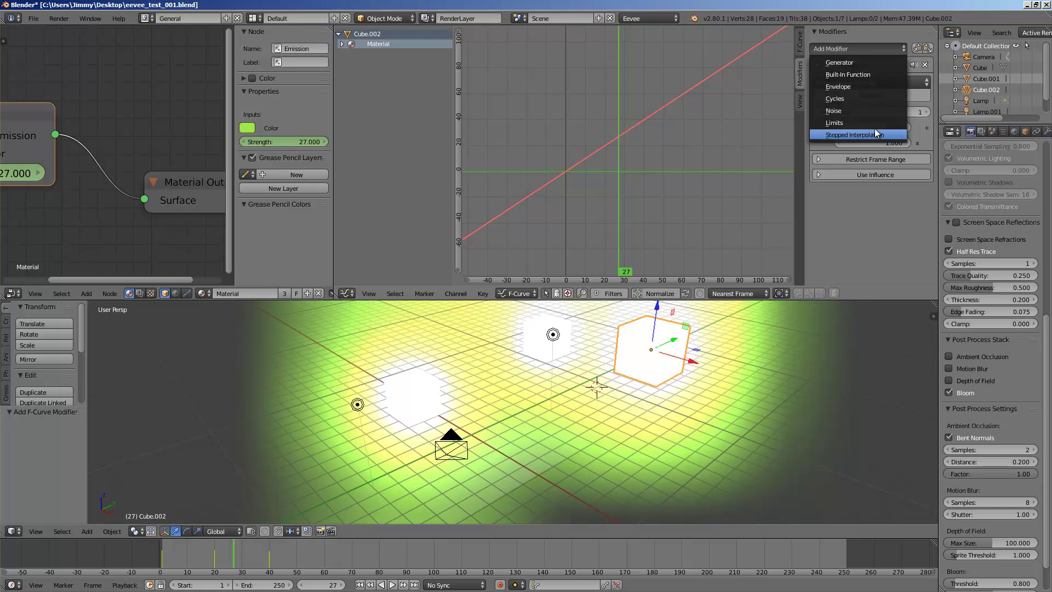
pyautogui.click(868, 110)
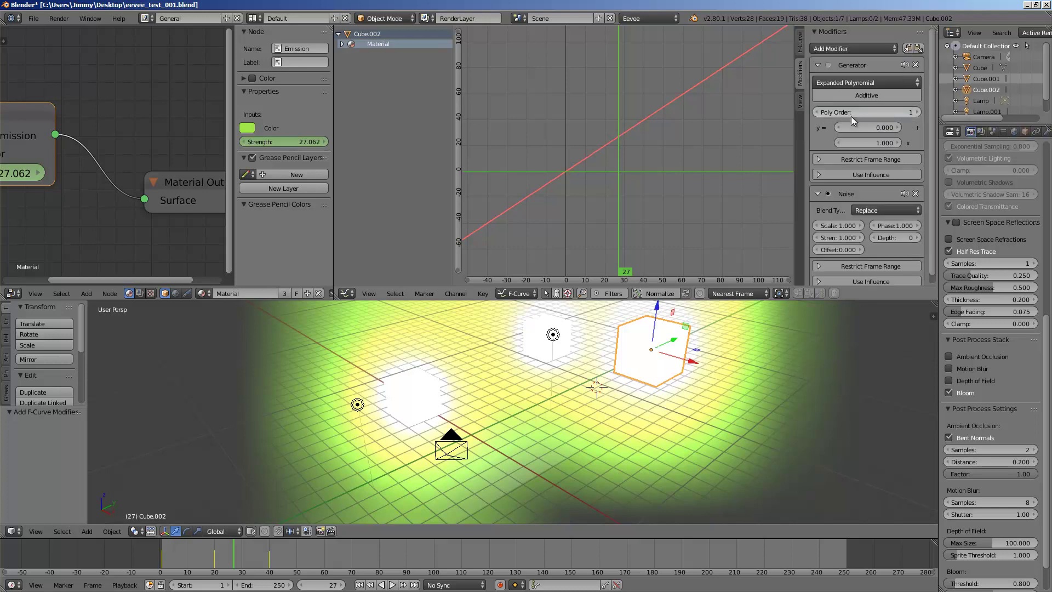
# Step: Set the Noise modifier's scale to 2.300 and its strength to 12.400
pyautogui.scroll(-1, 847, 188)
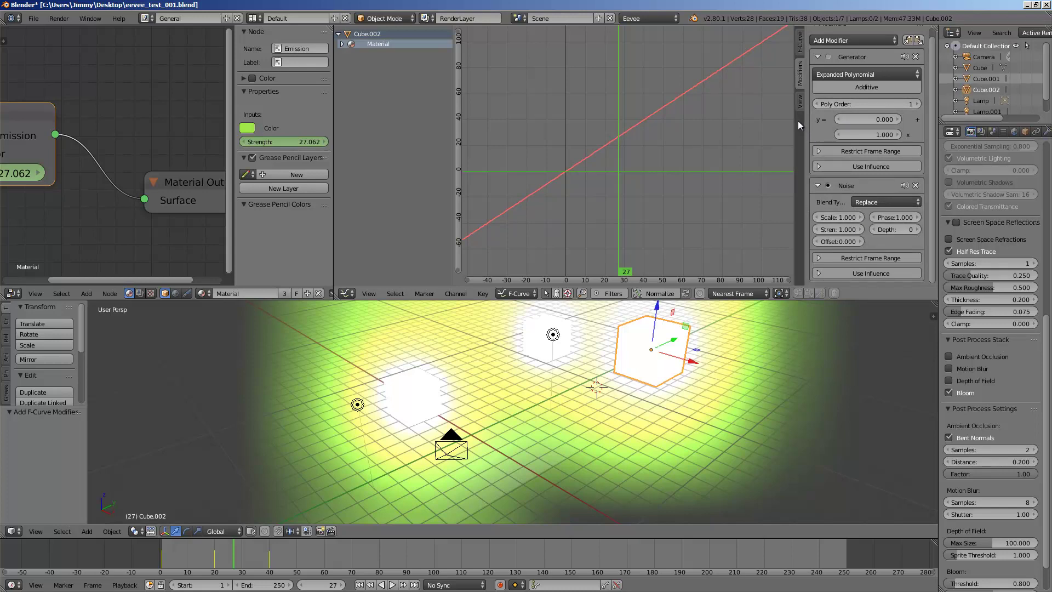
pyautogui.moveTo(794, 122); pyautogui.dragTo(741, 123)
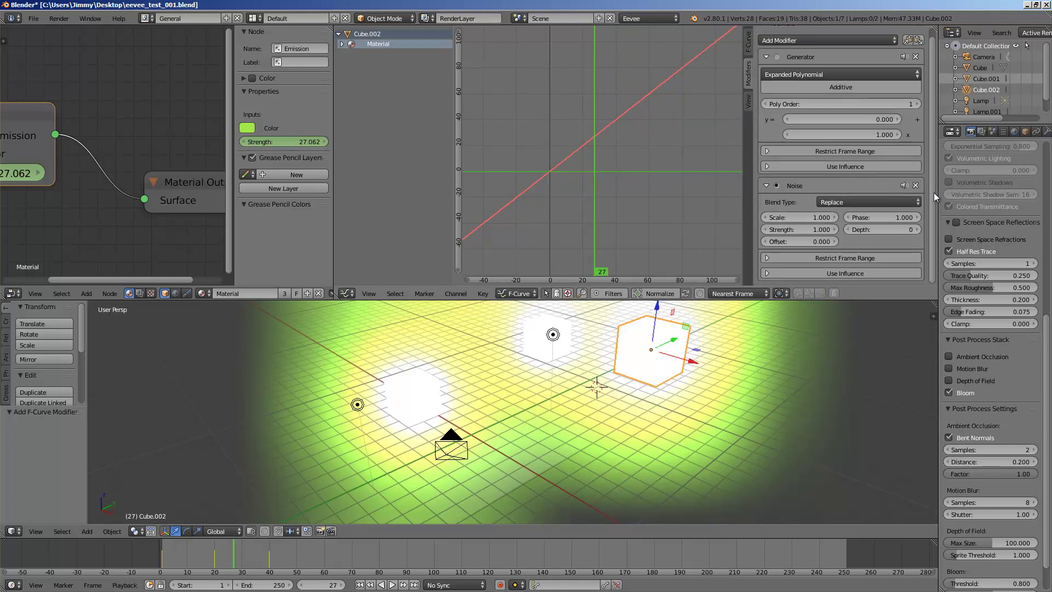
pyautogui.moveTo(796, 220)
pyautogui.mouseDown()
pyautogui.moveTo(834, 233)
pyautogui.moveTo(805, 229)
pyautogui.mouseUp()
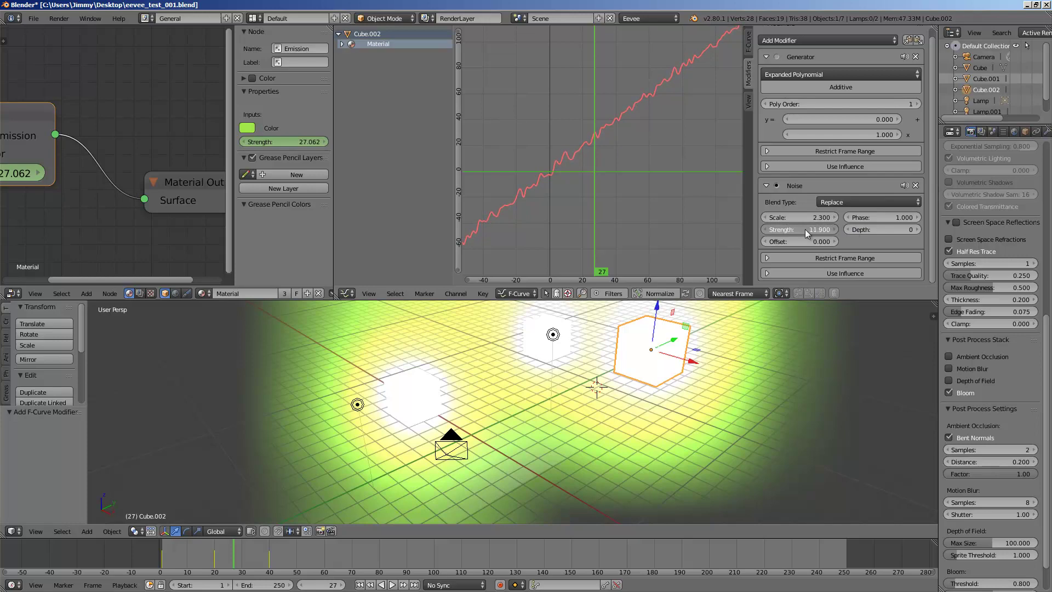
# Step: Play back and scrub the animation to examine how the noisy curve drives the cubes' emission
pyautogui.hotkey('alt', 'a')
pyautogui.moveTo(277, 548); pyautogui.dragTo(238, 544)
pyautogui.hotkey('alt', 'a')
pyautogui.moveTo(612, 196); pyautogui.dragTo(590, 220, button='middle')
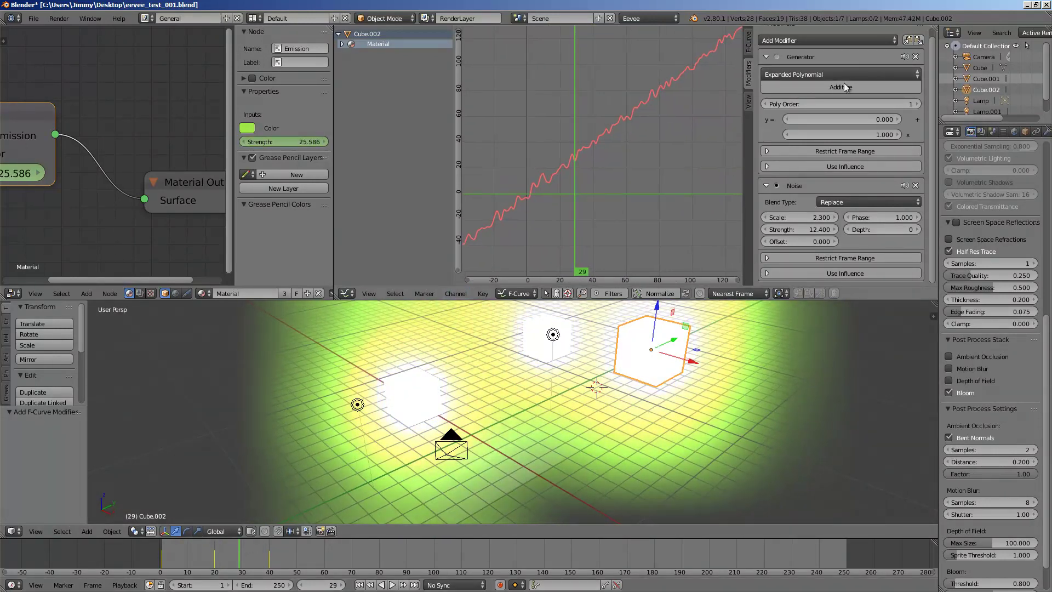
pyautogui.click(169, 557)
pyautogui.hotkey('alt', 'a')
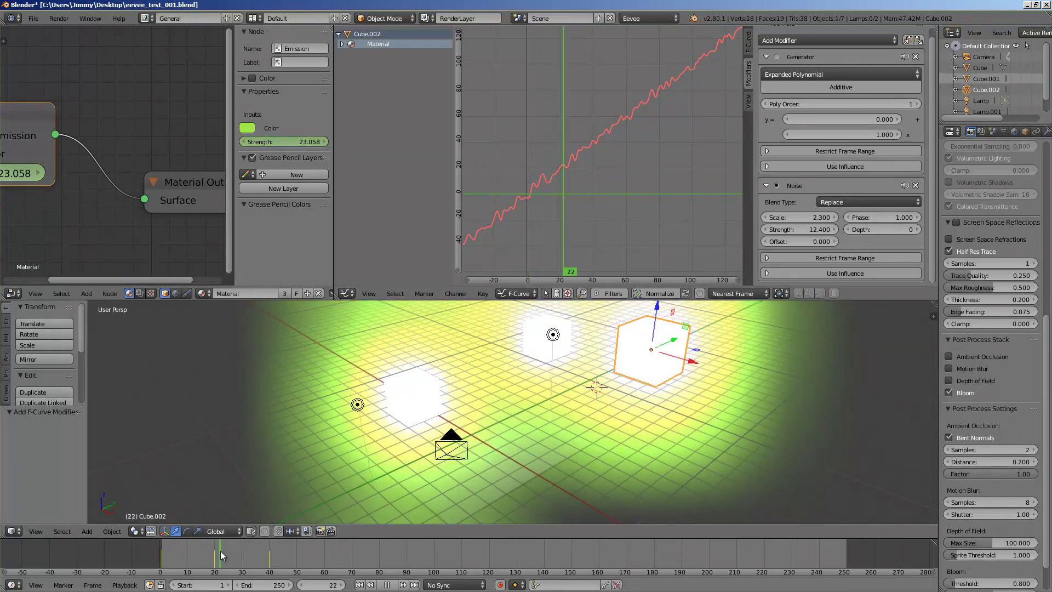
pyautogui.moveTo(235, 554)
pyautogui.mouseDown()
pyautogui.moveTo(558, 543)
pyautogui.moveTo(762, 562)
pyautogui.moveTo(880, 546)
pyautogui.moveTo(142, 544)
pyautogui.moveTo(239, 542)
pyautogui.mouseUp()
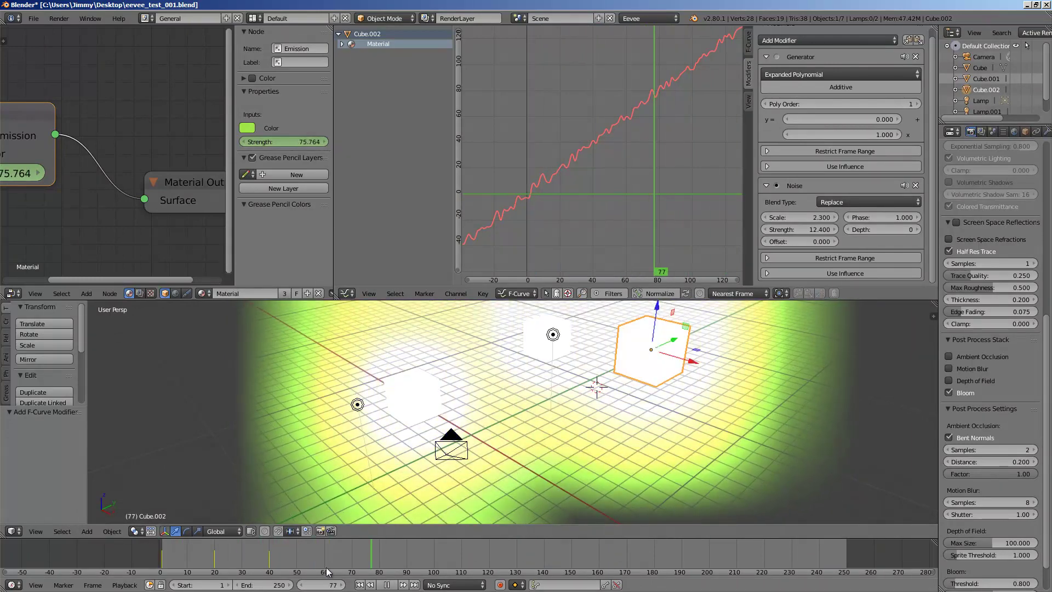
pyautogui.hotkey('alt', 'a')
pyautogui.scroll(-2, 608, 249)
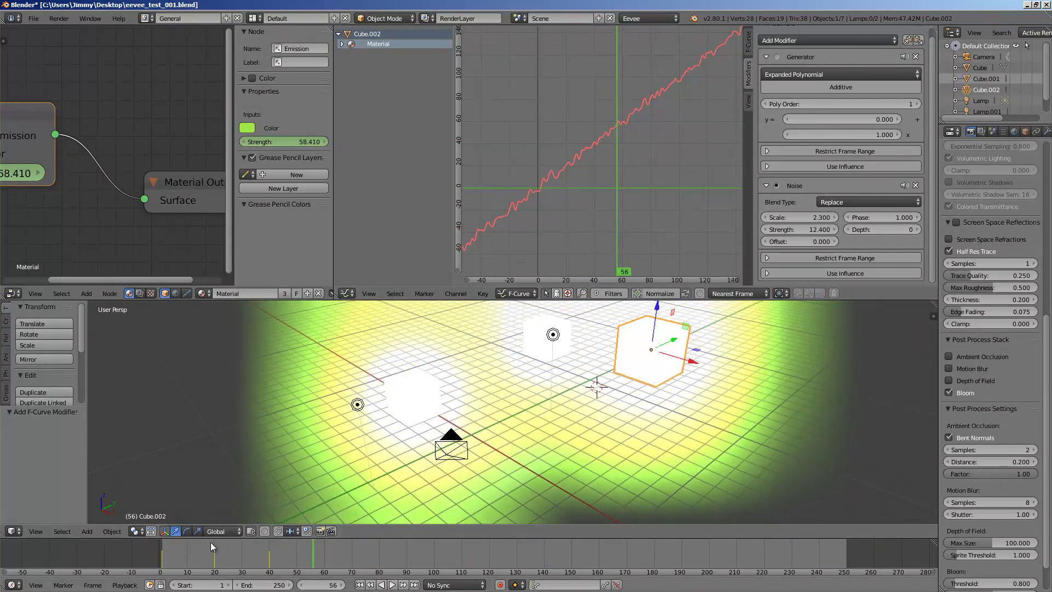
# Step: Scrub the animation to frame 77 and examine the noisy strength curve across its whole range in the graph
pyautogui.moveTo(210, 542); pyautogui.dragTo(371, 548)
pyautogui.scroll(-2, 209, 219)
pyautogui.scroll(2, 133, 150)
pyautogui.scroll(-3, 614, 156)
pyautogui.moveTo(728, 72); pyautogui.dragTo(614, 169, button='middle')
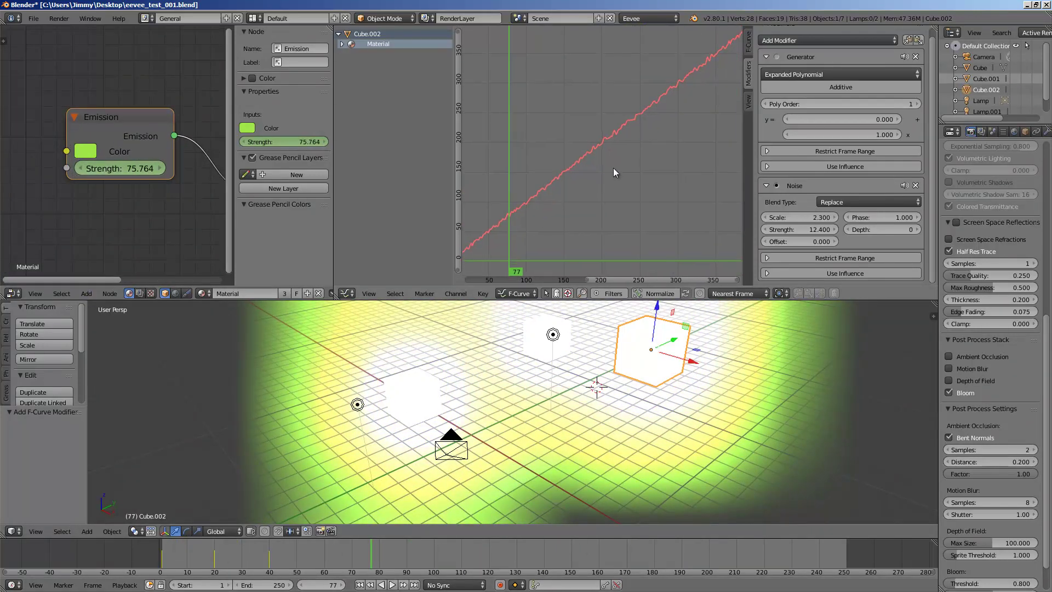
pyautogui.moveTo(718, 91); pyautogui.dragTo(609, 185, button='middle')
pyautogui.scroll(-5, 645, 179)
pyautogui.moveTo(634, 117); pyautogui.dragTo(666, 33, button='middle')
pyautogui.scroll(4, 561, 145)
pyautogui.moveTo(560, 146); pyautogui.dragTo(746, 122, button='middle')
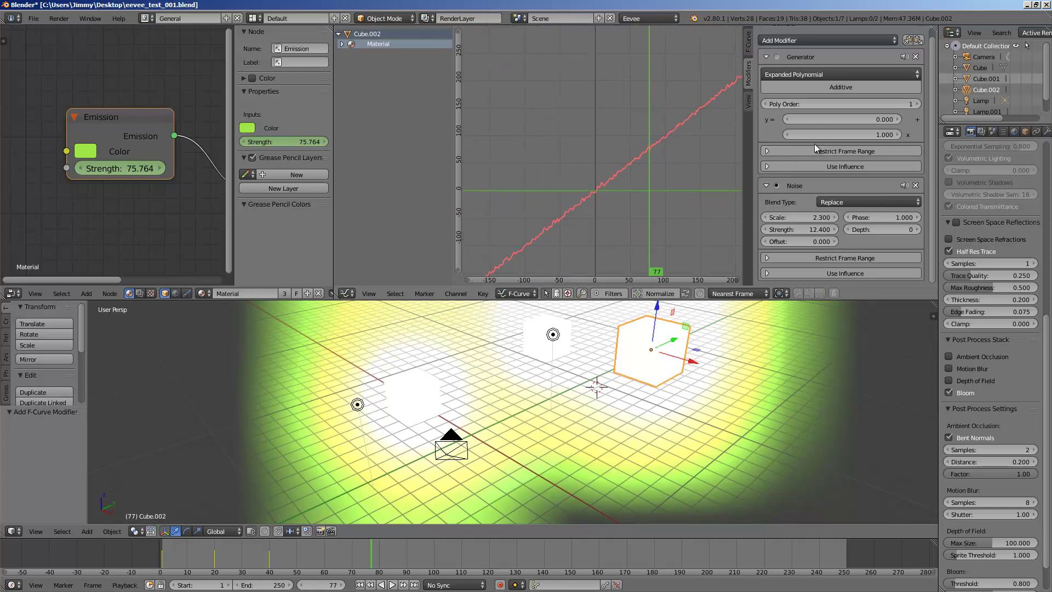
# Step: Widen the modifier settings beside the graph and remove the Noise modifier from the strength curve
pyautogui.click(813, 73)
pyautogui.moveTo(755, 55); pyautogui.dragTo(722, 55)
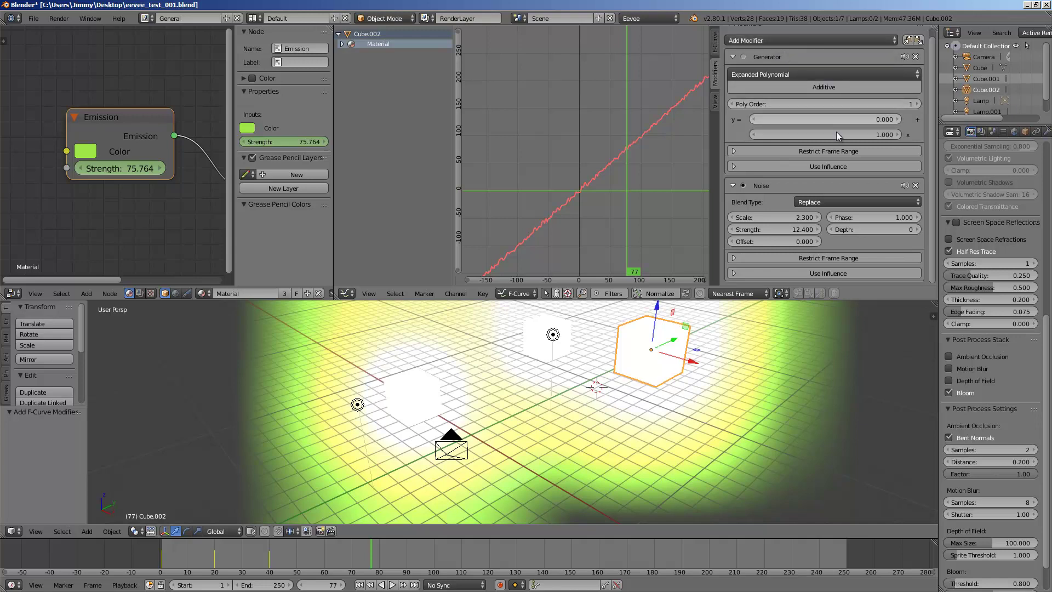
pyautogui.click(915, 185)
# Step: Try to add a Cycles modifier to the strength curve
pyautogui.click(817, 40)
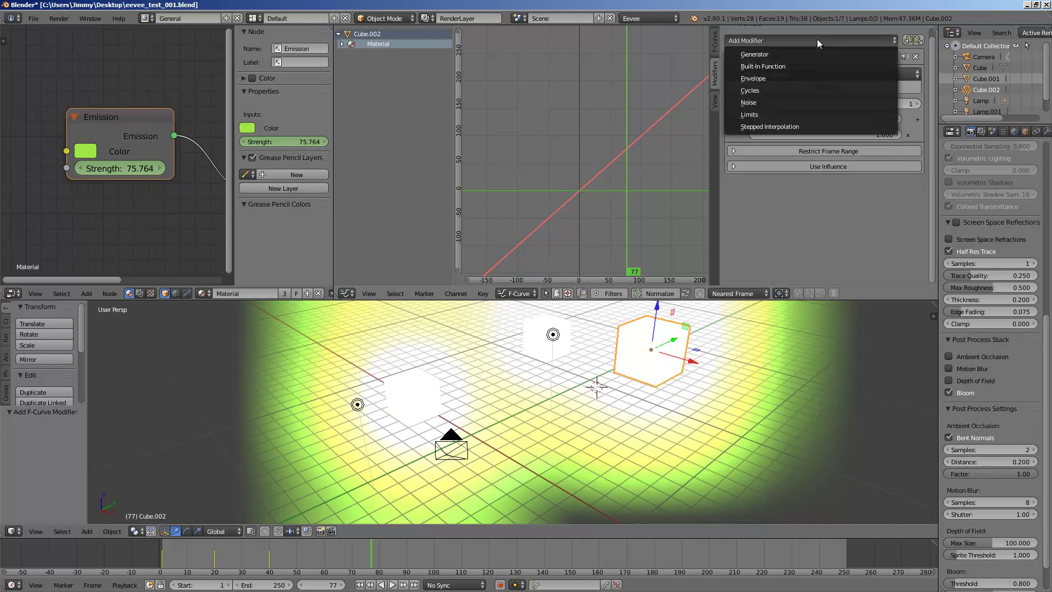
pyautogui.click(797, 86)
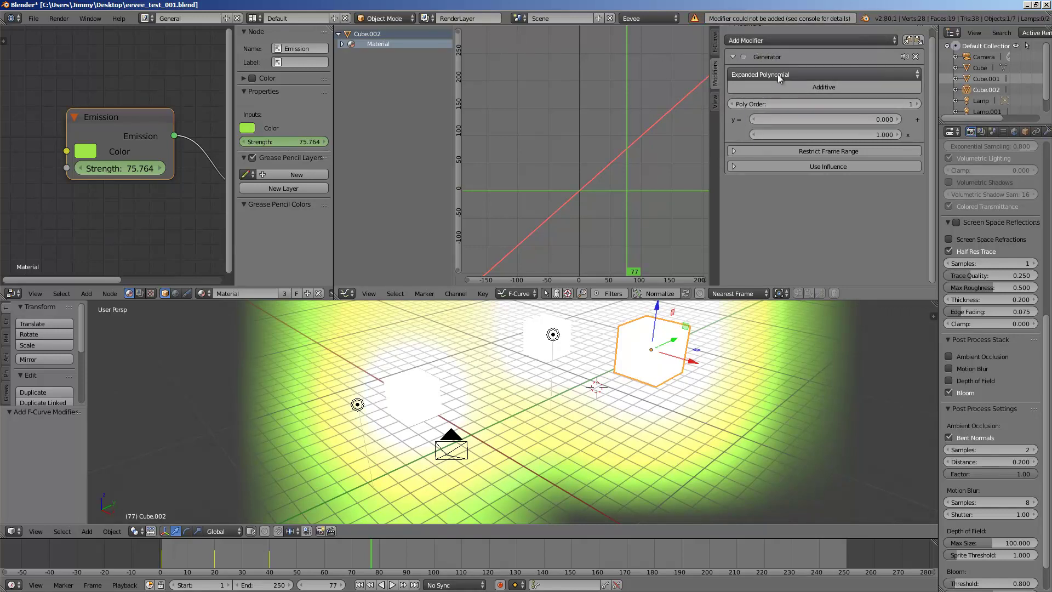
pyautogui.click(781, 77)
# Step: Add a Built-In Function modifier to the emission strength curve
pyautogui.click(746, 47)
pyautogui.click(747, 43)
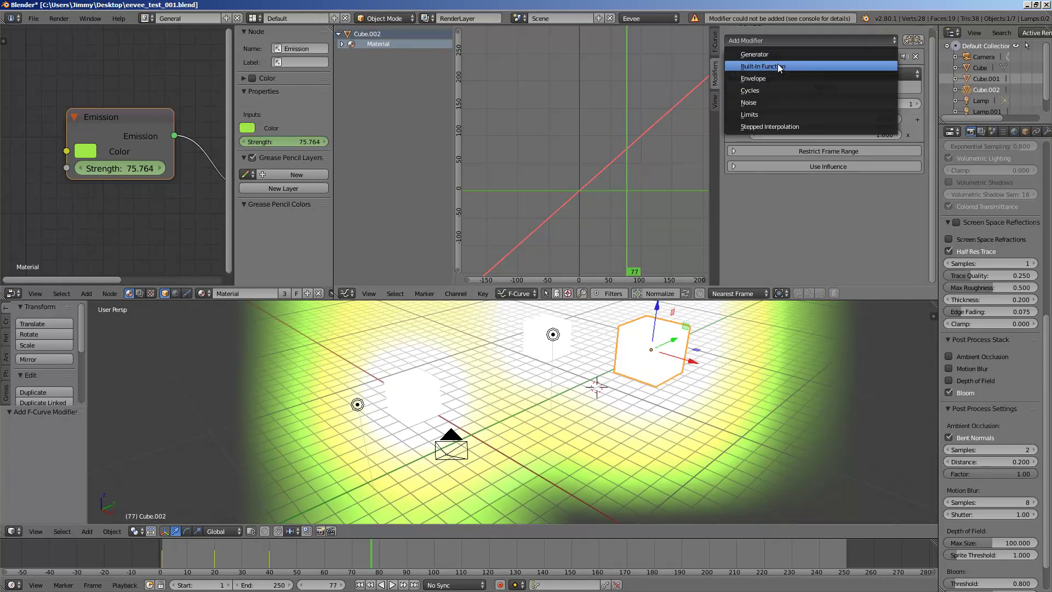
pyautogui.click(780, 67)
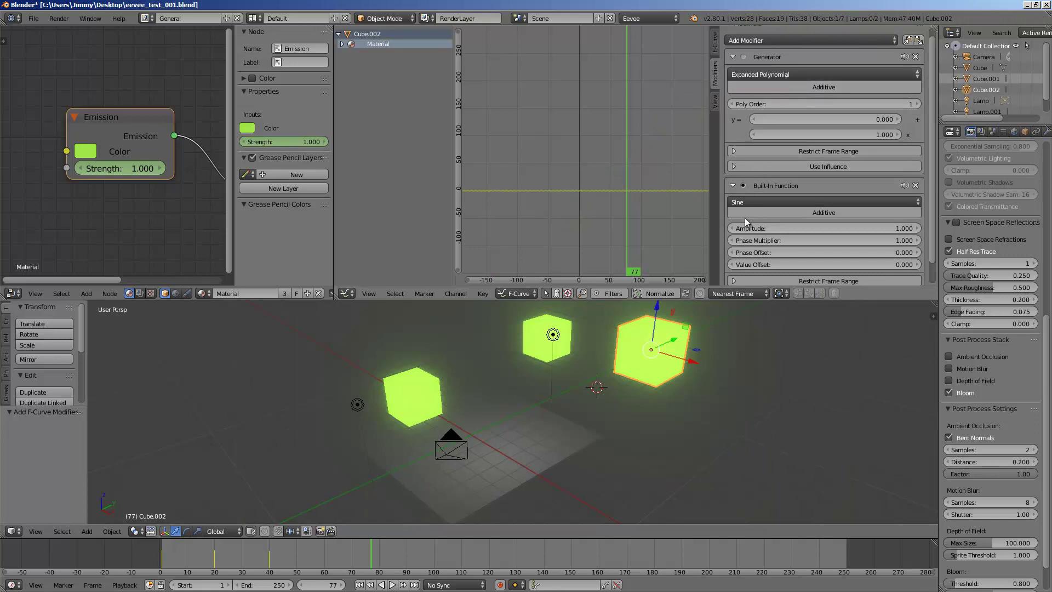
# Step: Play back and scrub the animation to frame 29, and examine the sine-shaped strength curve up close in the graph
pyautogui.scroll(5, 564, 216)
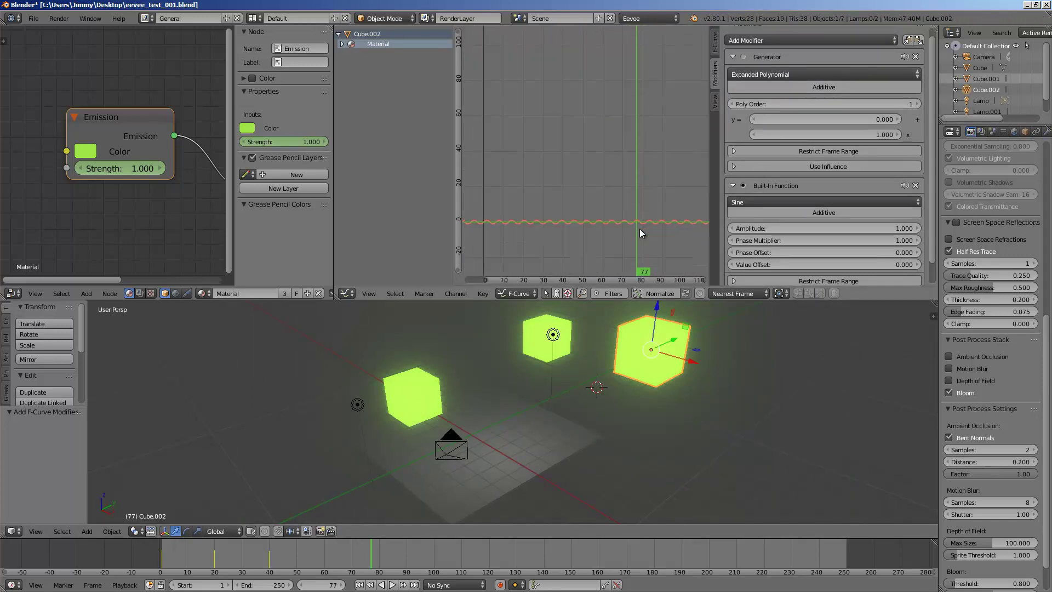
pyautogui.keyDown('ctrl'); pyautogui.moveTo(639, 228); pyautogui.dragTo(474, 327, button='middle'); pyautogui.keyUp('ctrl')
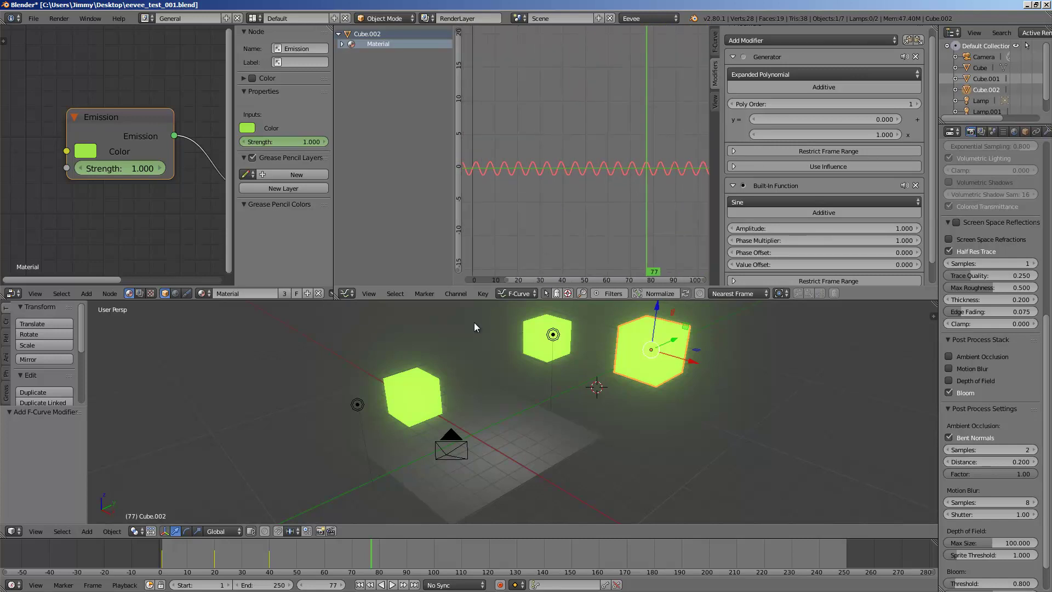
pyautogui.click(167, 557)
pyautogui.hotkey('alt', 'a')
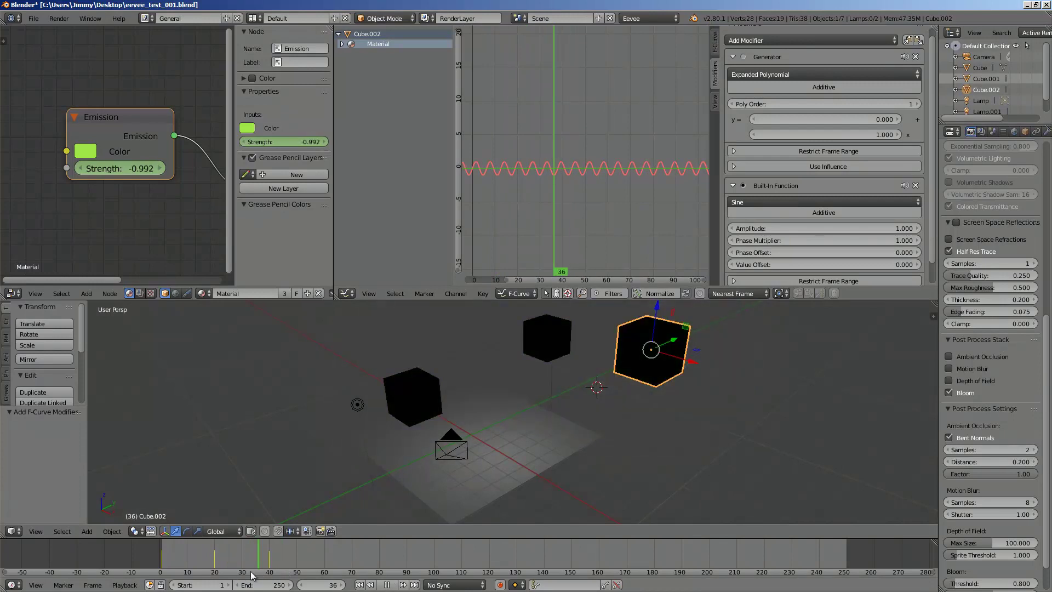
pyautogui.hotkey('alt', 'a')
pyautogui.moveTo(548, 171); pyautogui.dragTo(527, 171)
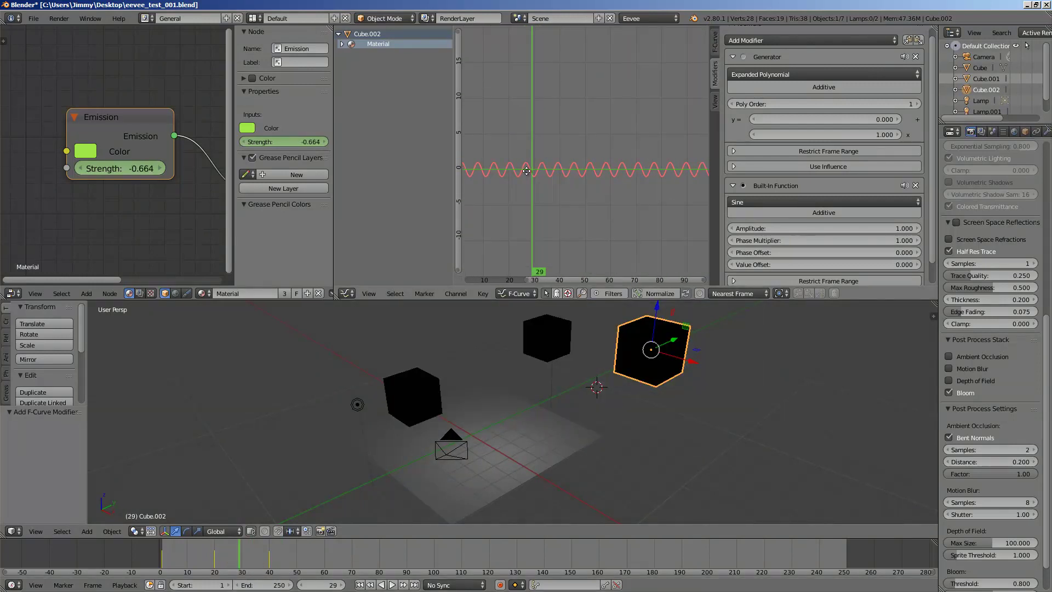
pyautogui.keyDown('ctrl'); pyautogui.moveTo(526, 171); pyautogui.dragTo(567, 181, button='middle'); pyautogui.keyUp('ctrl')
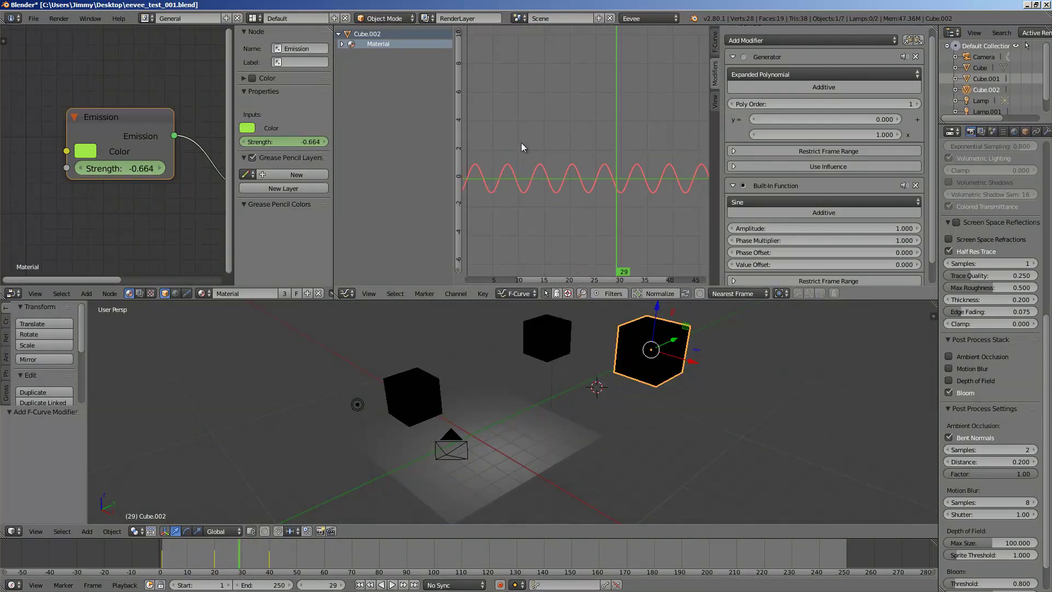
pyautogui.moveTo(521, 143); pyautogui.dragTo(511, 141, button='middle')
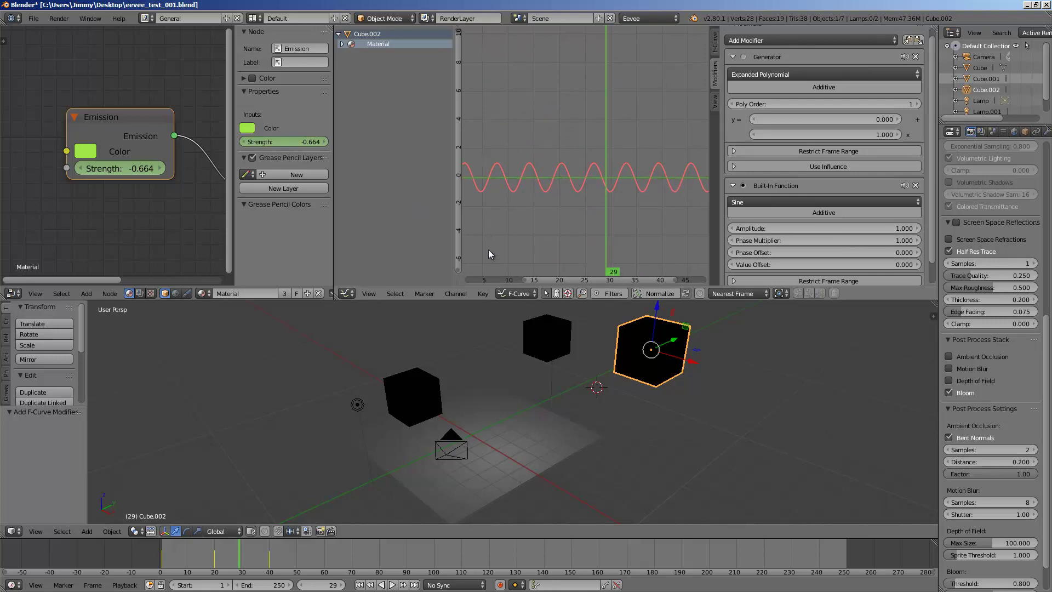
pyautogui.scroll(-3, 587, 218)
pyautogui.moveTo(684, 196); pyautogui.dragTo(659, 197, button='middle')
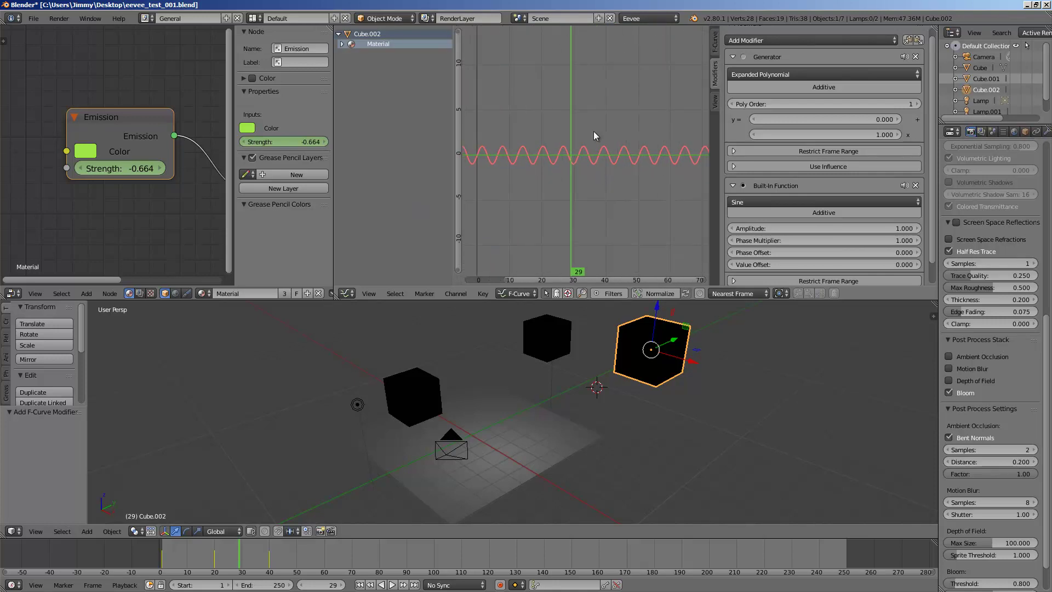
pyautogui.scroll(3, 575, 124)
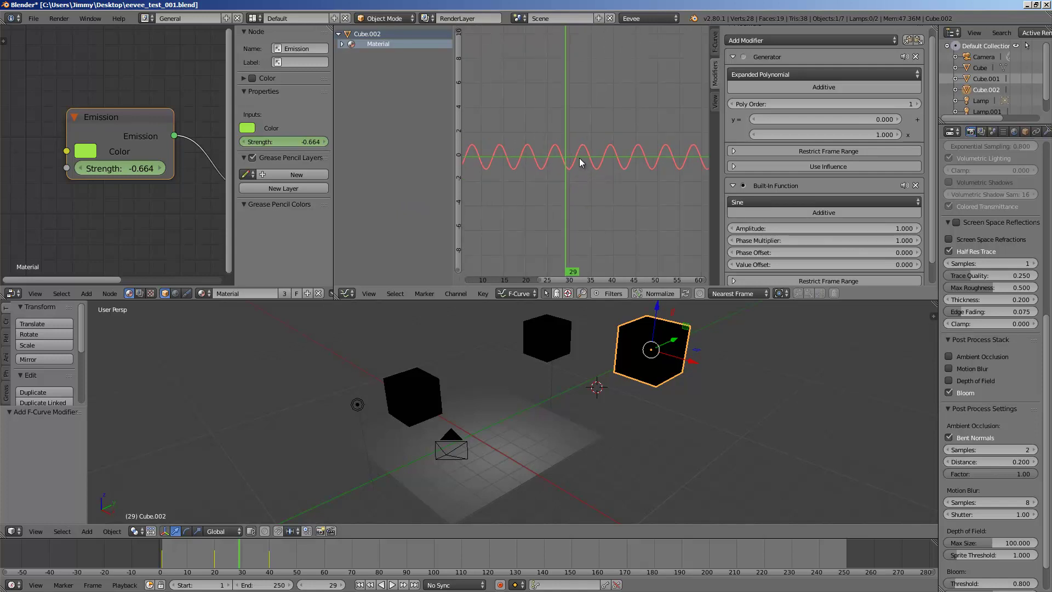
pyautogui.scroll(-1, 611, 147)
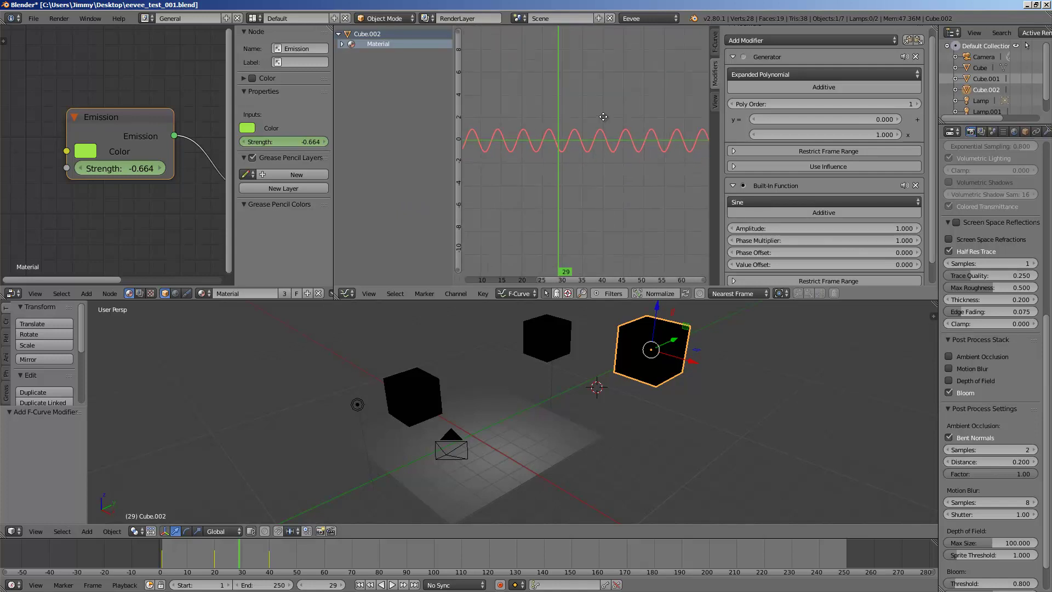
# Step: Set the sine function's amplitude to 4.500 and phase multiplier to -0.430, and play back and scrub the animation to check the pulsing
pyautogui.moveTo(849, 230)
pyautogui.mouseDown()
pyautogui.moveTo(877, 220)
pyautogui.moveTo(843, 245)
pyautogui.moveTo(866, 239)
pyautogui.mouseUp()
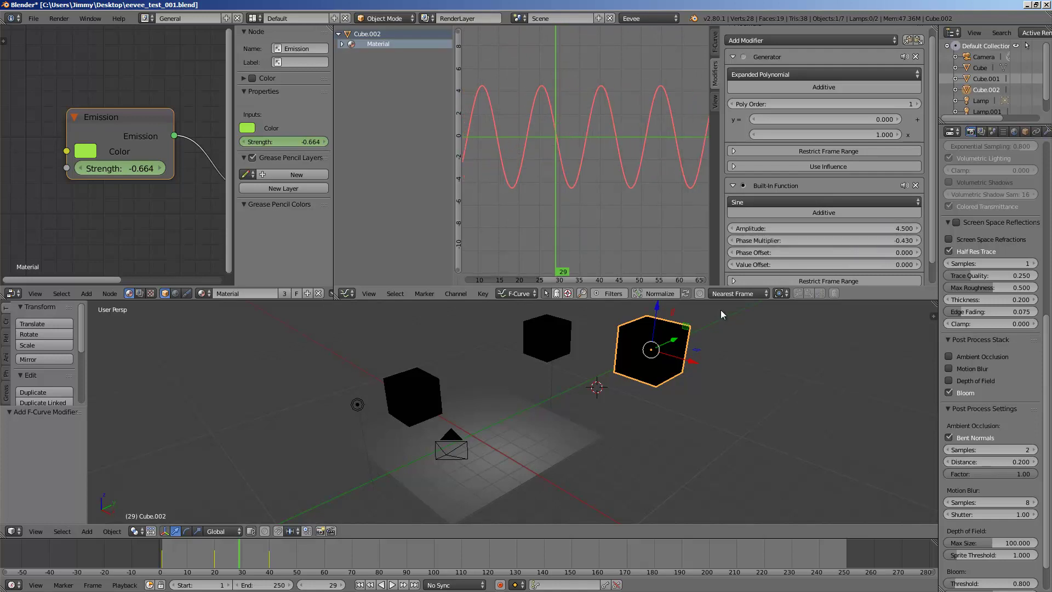
pyautogui.click(173, 540)
pyautogui.hotkey('alt', 'a')
pyautogui.moveTo(201, 547); pyautogui.dragTo(402, 545)
pyautogui.hotkey('alt', 'a')
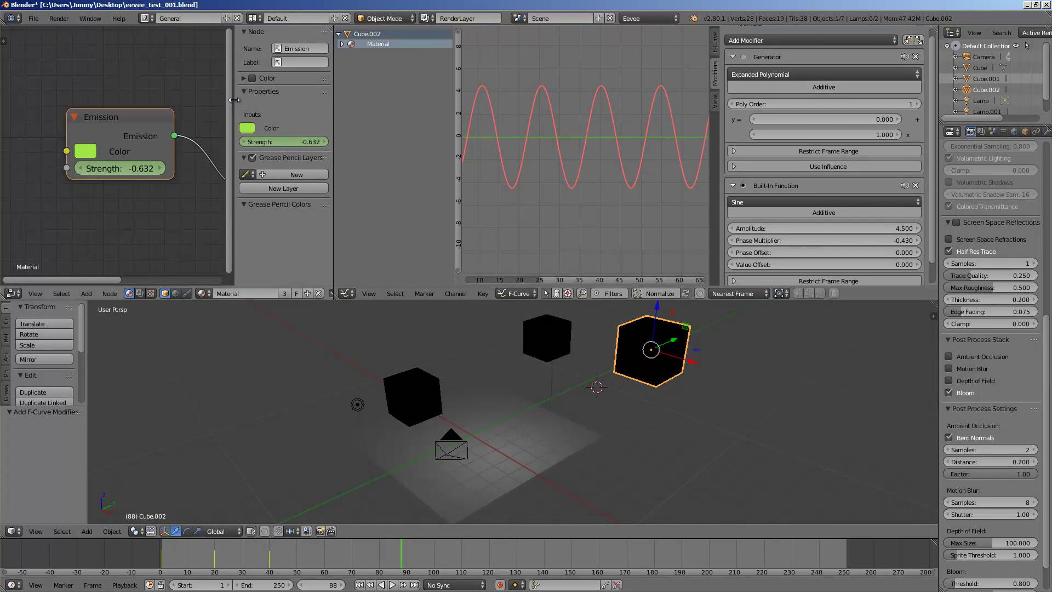
# Step: Make the Graph Editor wider and taller so all sine modifier settings fit, and scrub to frame 107 to examine the curve
pyautogui.moveTo(232, 100); pyautogui.dragTo(259, 102)
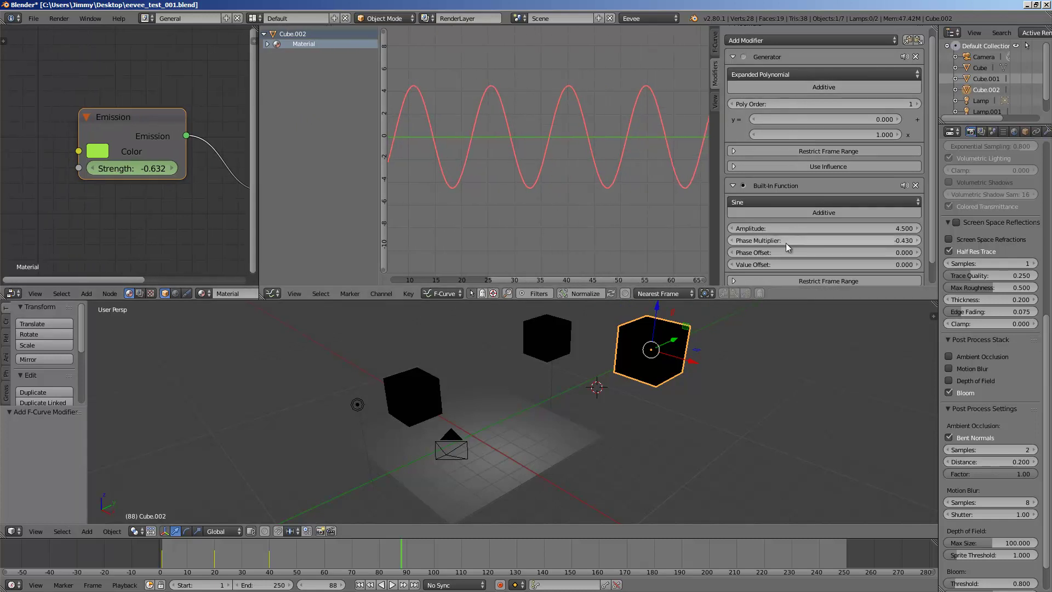
pyautogui.moveTo(827, 300); pyautogui.dragTo(825, 320)
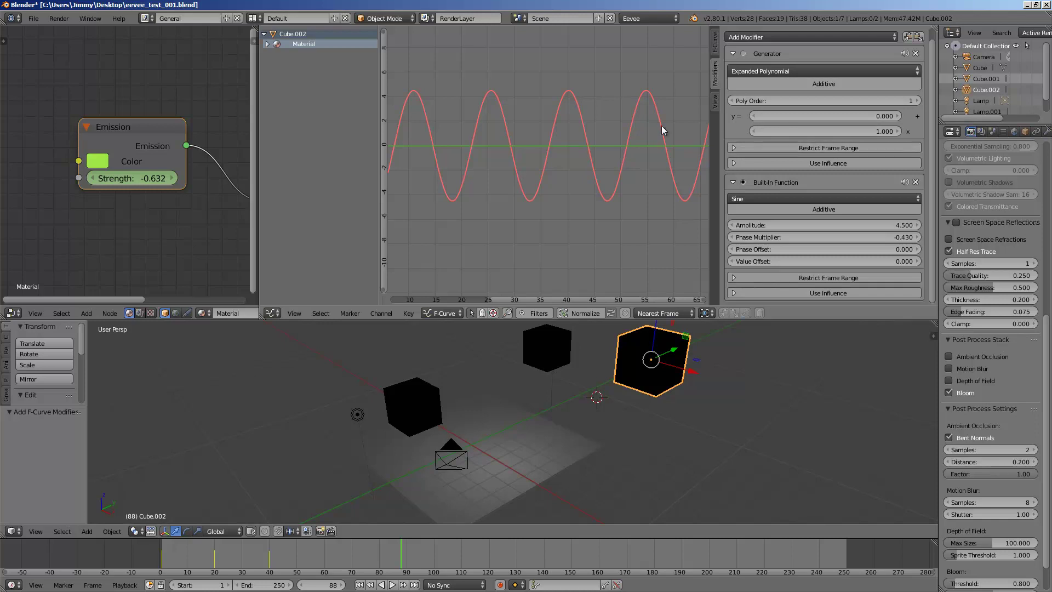
pyautogui.press('Home')
pyautogui.moveTo(387, 545); pyautogui.dragTo(453, 550)
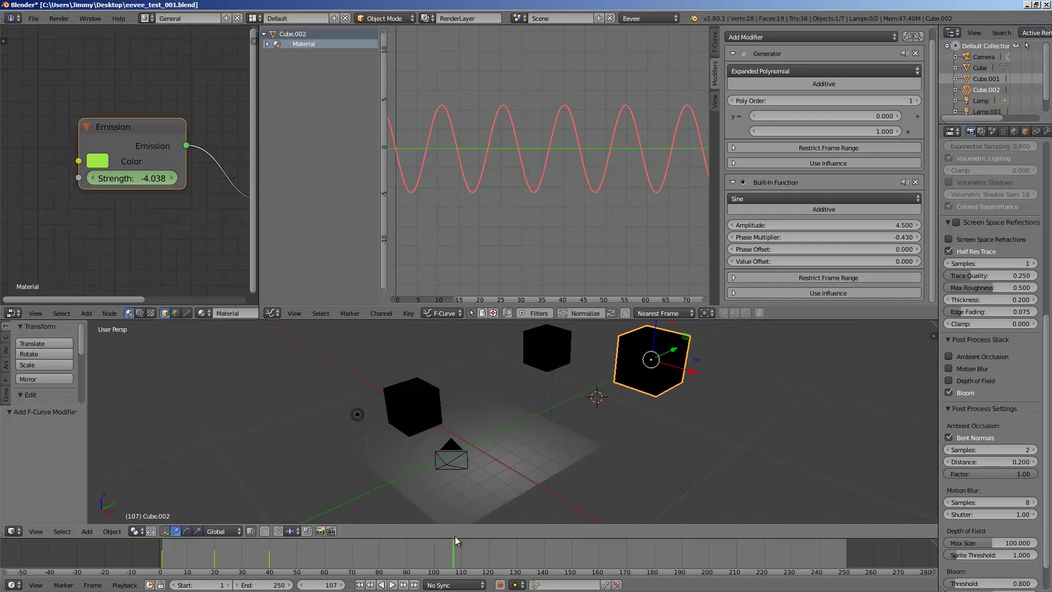
pyautogui.scroll(-2, 485, 236)
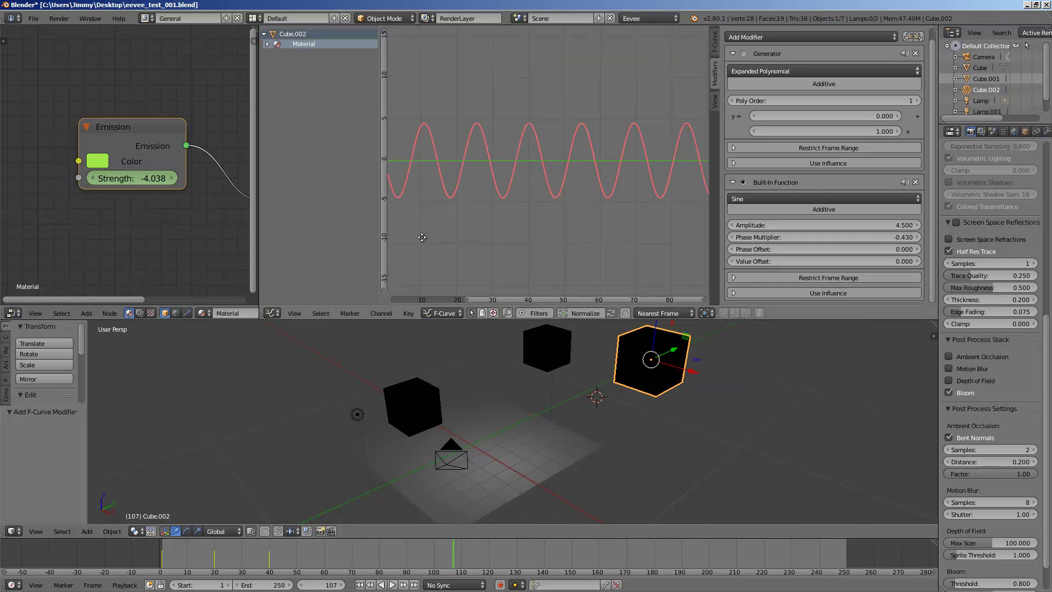
# Step: Set the sine function's amplitude to 4.800 and scrub to frame 47 to check the emission
pyautogui.moveTo(229, 560); pyautogui.dragTo(269, 560)
pyautogui.moveTo(868, 223)
pyautogui.mouseDown()
pyautogui.moveTo(879, 222)
pyautogui.moveTo(857, 223)
pyautogui.moveTo(912, 210)
pyautogui.moveTo(869, 215)
pyautogui.moveTo(892, 210)
pyautogui.moveTo(870, 212)
pyautogui.moveTo(877, 206)
pyautogui.mouseUp()
pyautogui.moveTo(271, 555); pyautogui.dragTo(288, 550)
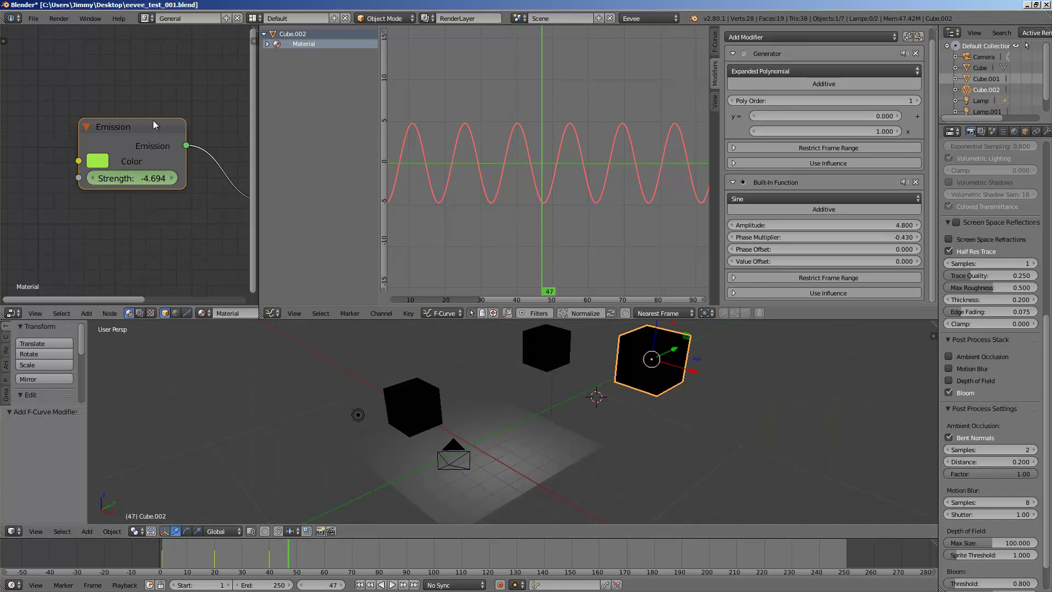
# Step: Reposition the Emission node so its strength is easy to read, and scrub to frame 27 to compare it with the cubes' glow
pyautogui.moveTo(153, 120); pyautogui.dragTo(144, 126)
pyautogui.scroll(2, 152, 147)
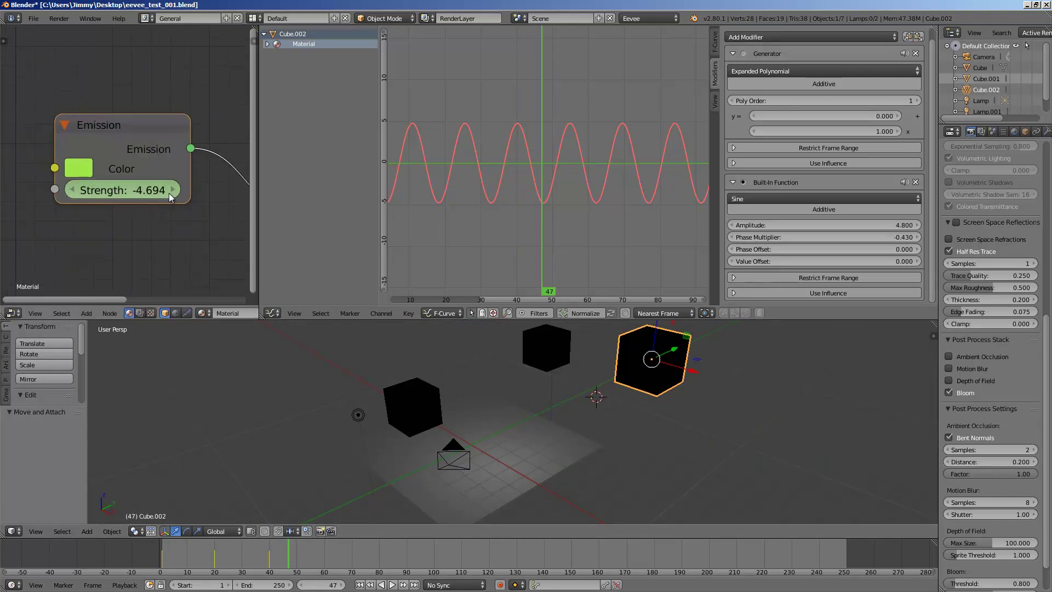
pyautogui.moveTo(422, 442)
pyautogui.mouseDown(button='middle')
pyautogui.moveTo(426, 426)
pyautogui.moveTo(439, 440)
pyautogui.mouseUp(button='middle')
pyautogui.scroll(-1, 464, 434)
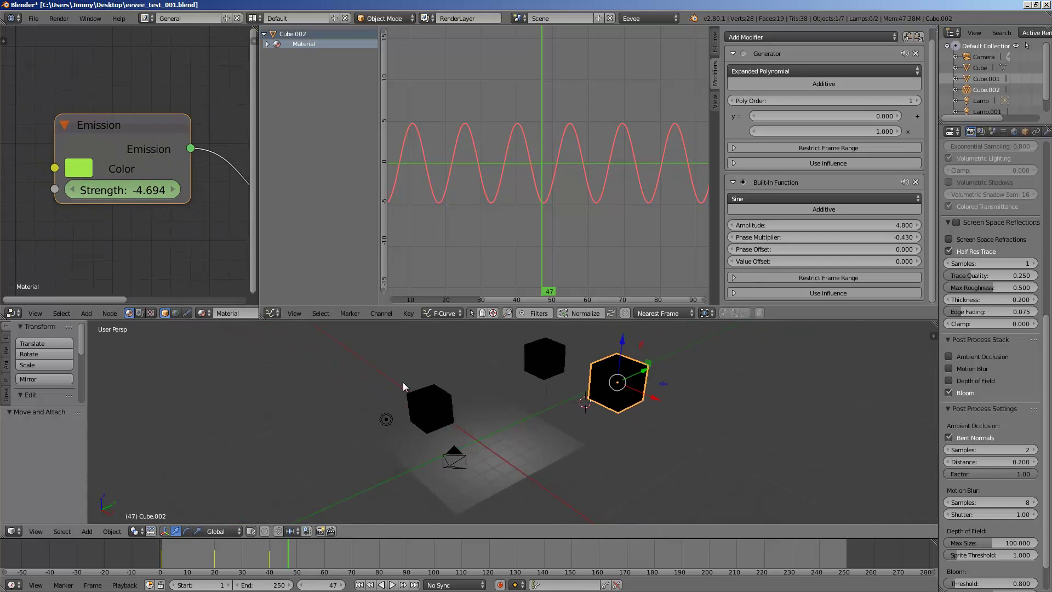
pyautogui.moveTo(128, 139); pyautogui.dragTo(118, 142)
pyautogui.moveTo(396, 405); pyautogui.dragTo(396, 407, button='middle')
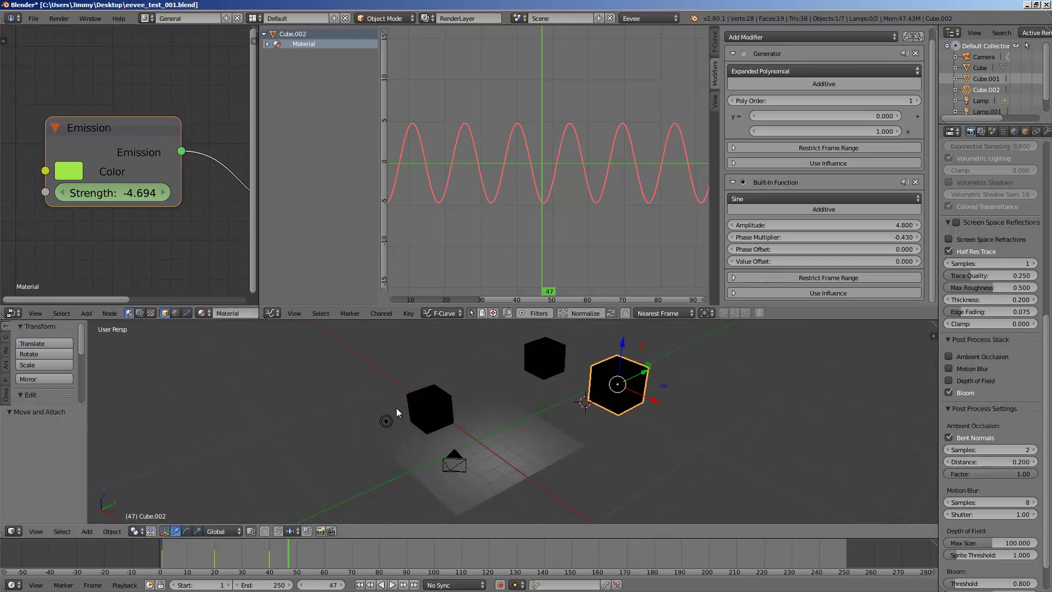
pyautogui.moveTo(221, 553)
pyautogui.mouseDown()
pyautogui.moveTo(245, 549)
pyautogui.moveTo(234, 547)
pyautogui.mouseUp()
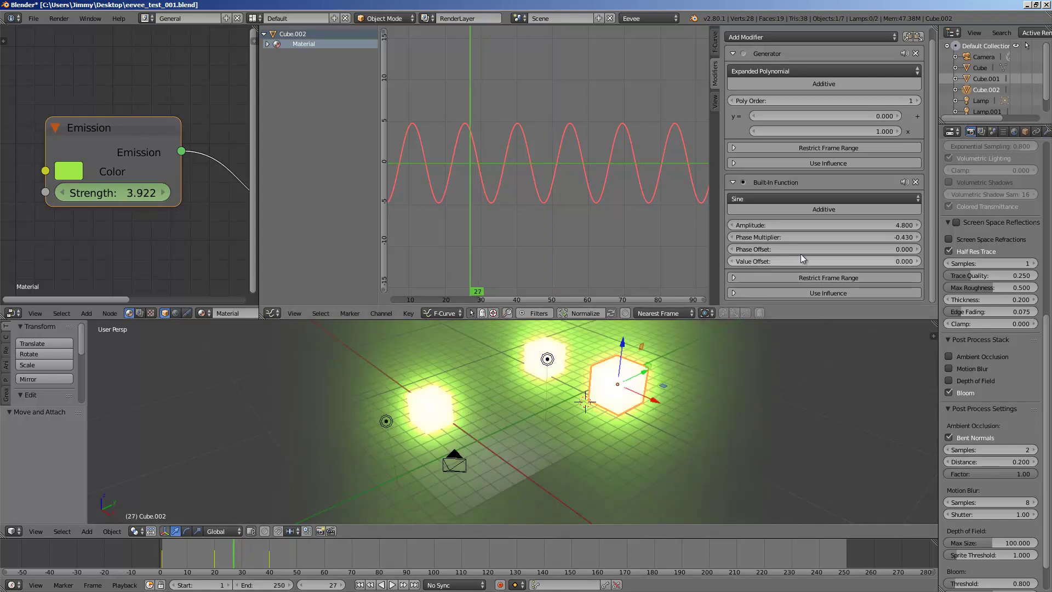
# Step: Set the sine function's phase offset to 1.500 and value offset to 4.900, and play back the animation to check the cubes' pulsing
pyautogui.moveTo(840, 246); pyautogui.dragTo(880, 253)
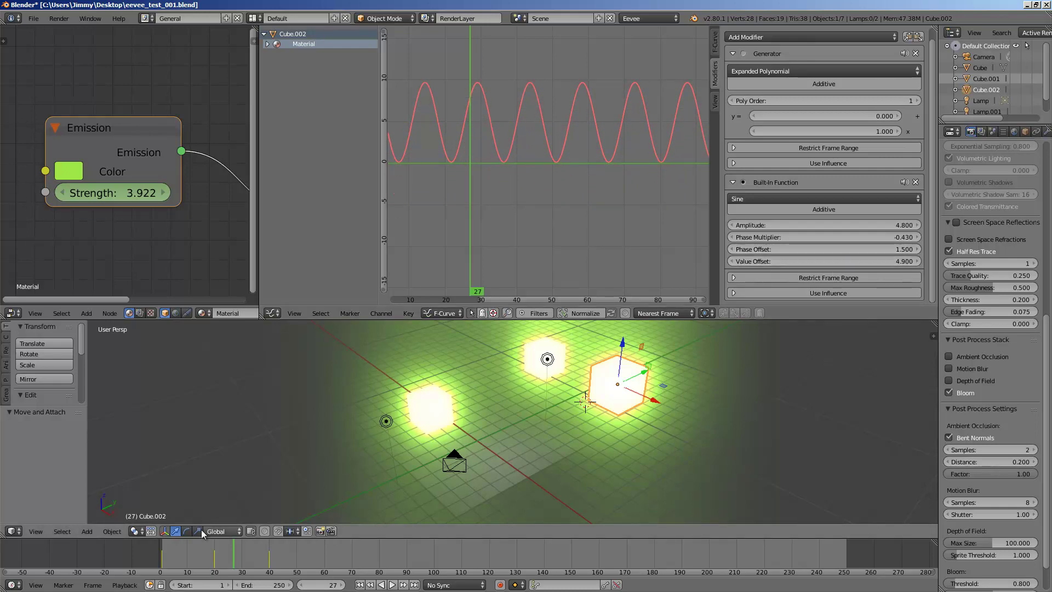
pyautogui.moveTo(202, 548)
pyautogui.mouseDown()
pyautogui.moveTo(173, 550)
pyautogui.moveTo(212, 547)
pyautogui.mouseUp()
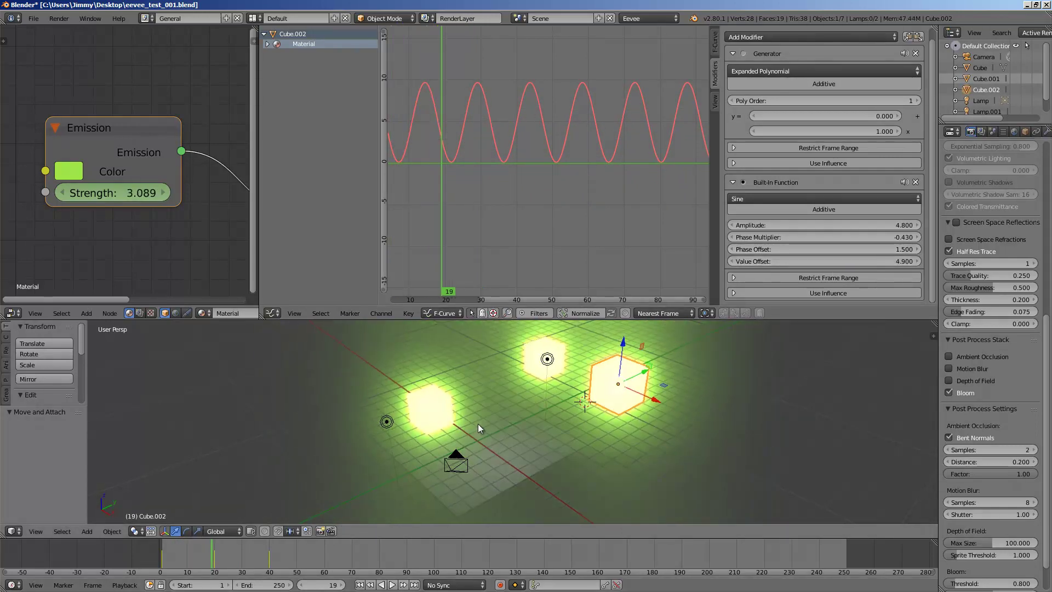
pyautogui.hotkey('alt', 'a')
pyautogui.moveTo(544, 406); pyautogui.dragTo(475, 400, button='middle')
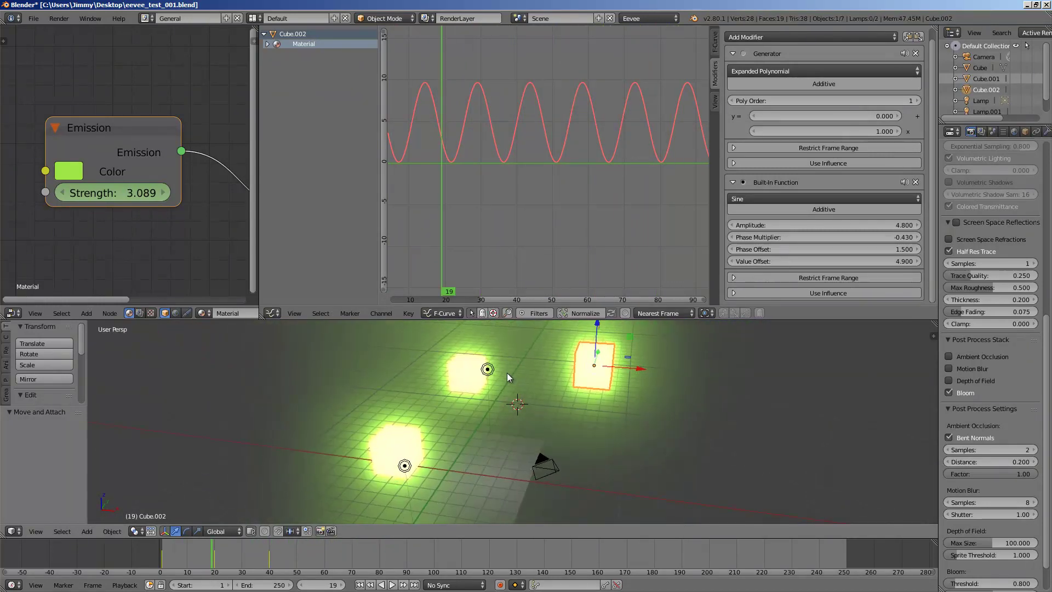
pyautogui.moveTo(588, 346); pyautogui.dragTo(466, 389, button='middle')
pyautogui.hotkey('alt', 'a')
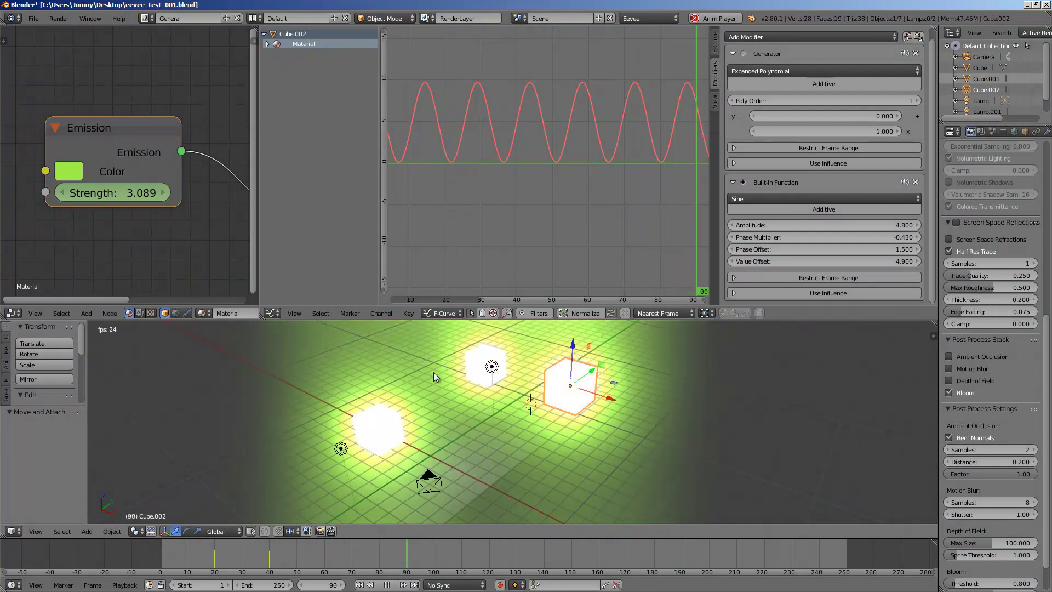
pyautogui.press('Escape')
# Step: Move the first lamp about 8 units away from the cubes, and Lamp.001 by about 0.31, -4.72 and 1.80 in X, Y and Z
pyautogui.moveTo(504, 399); pyautogui.dragTo(488, 346, button='middle')
pyautogui.rightClick(506, 410)
pyautogui.press('g')
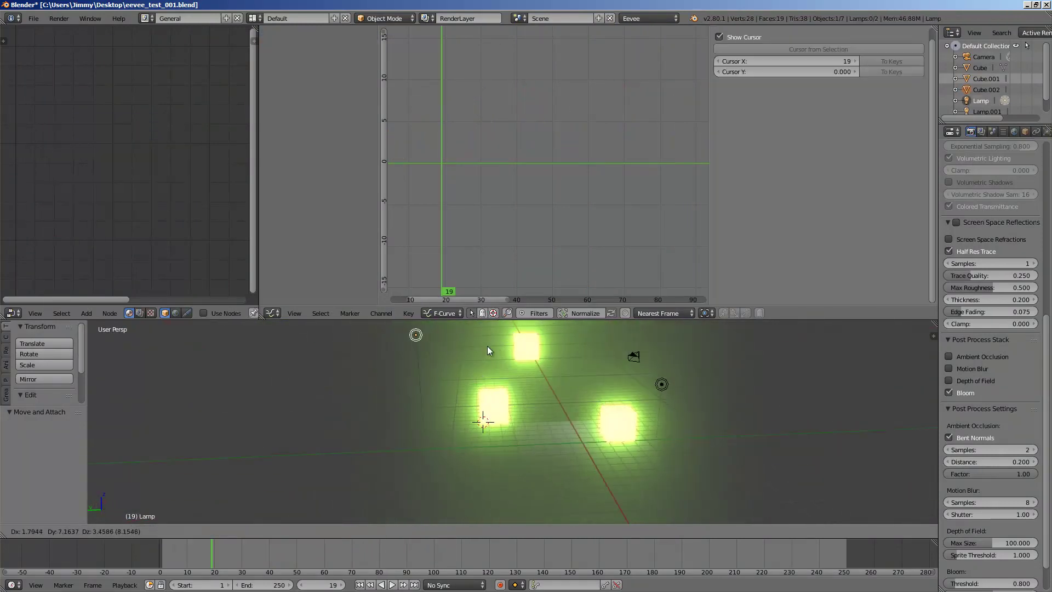
pyautogui.click(488, 346)
pyautogui.rightClick(674, 381)
pyautogui.press('g')
pyautogui.click(736, 354)
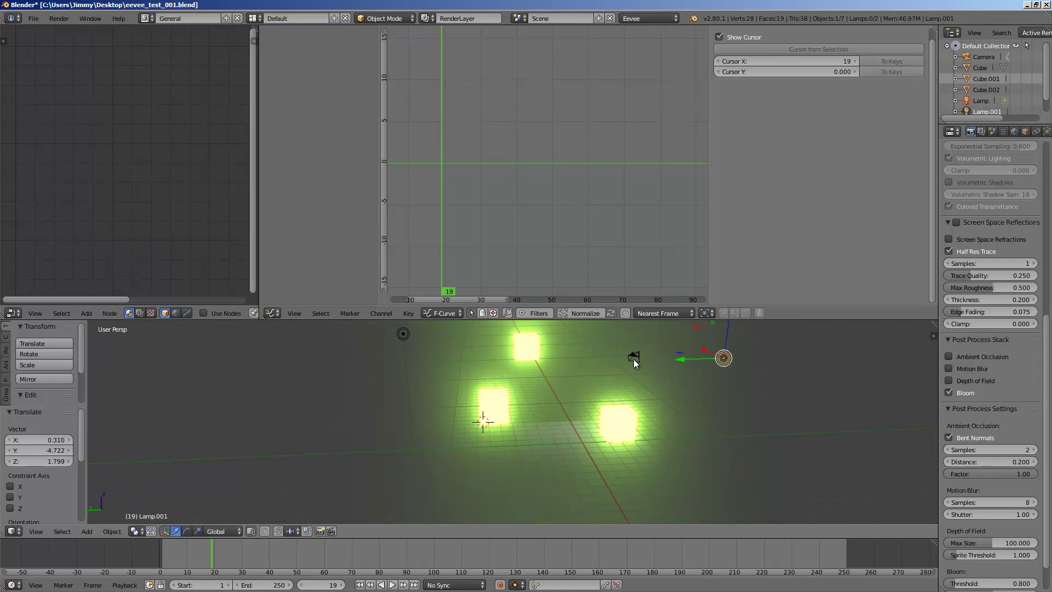
# Step: Move the camera by about 2.53, -1.31 and 1.42 in X, Y and Z, away from the cubes, and scale it up by about 2.14
pyautogui.rightClick(634, 359)
pyautogui.moveTo(635, 361); pyautogui.dragTo(598, 385, button='middle')
pyautogui.press('g')
pyautogui.click(675, 364)
pyautogui.moveTo(675, 365); pyautogui.dragTo(577, 350, button='middle')
pyautogui.press('s')
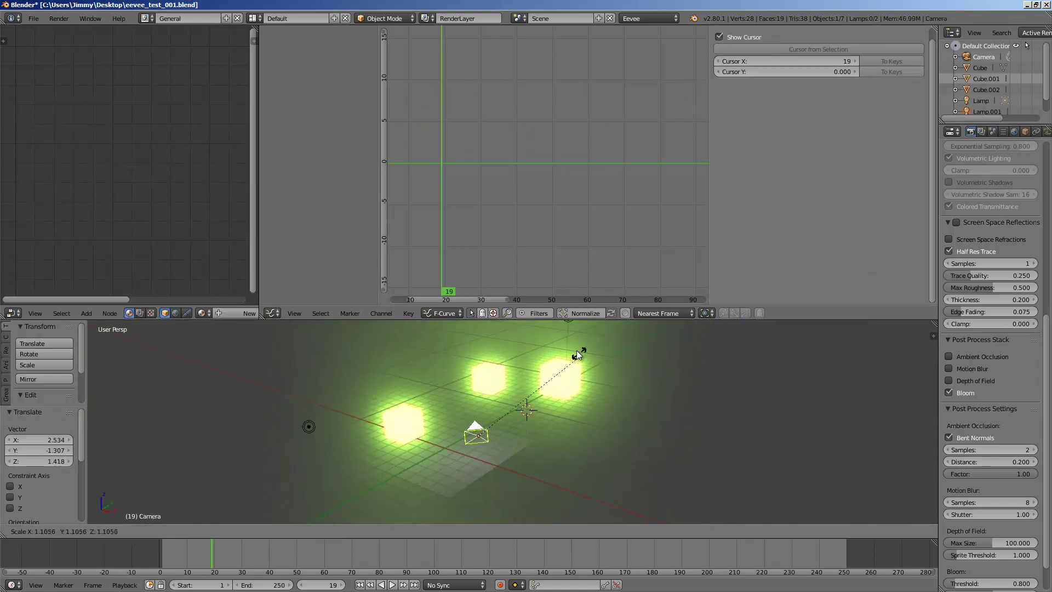
pyautogui.click(726, 396)
pyautogui.moveTo(726, 395); pyautogui.dragTo(671, 388, button='middle')
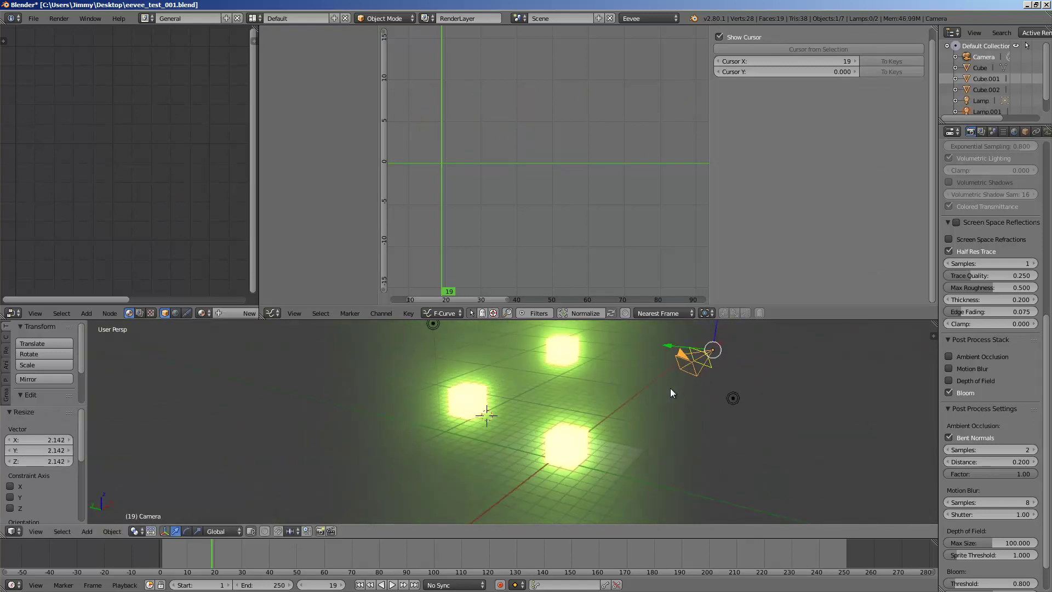
# Step: Deselect the camera and select Cube.002 to show its Emission node and F-curve modifiers
pyautogui.rightClick(498, 386)
pyautogui.moveTo(497, 386); pyautogui.dragTo(507, 414, button='middle')
pyautogui.press('a')
pyautogui.rightClick(469, 347)
pyautogui.moveTo(544, 382); pyautogui.dragTo(482, 398, button='middle')
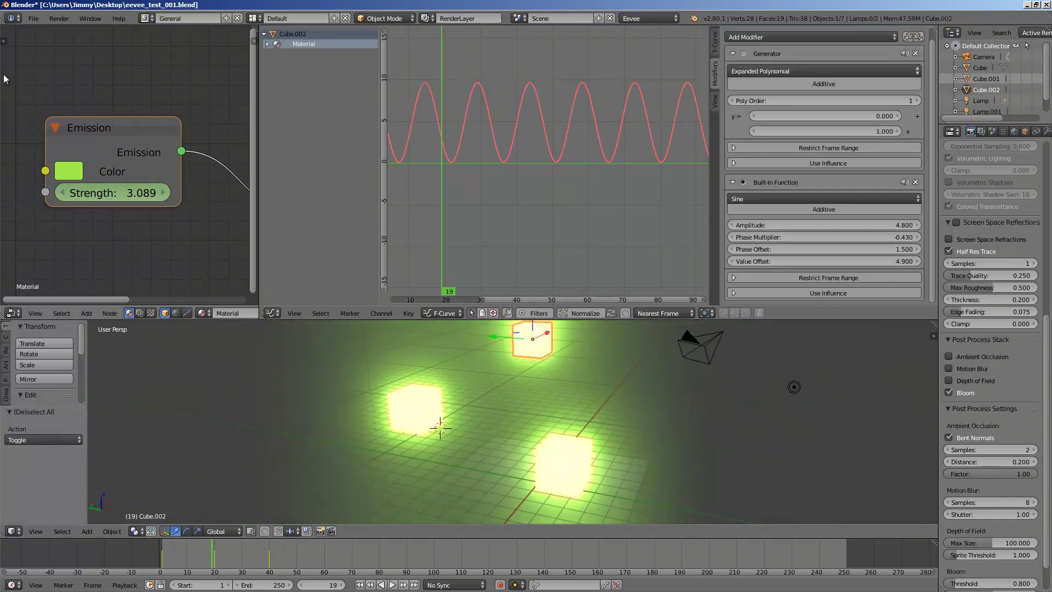
# Step: Look over the System settings in the user preferences and close the preferences window
pyautogui.click(31, 21)
pyautogui.click(68, 136)
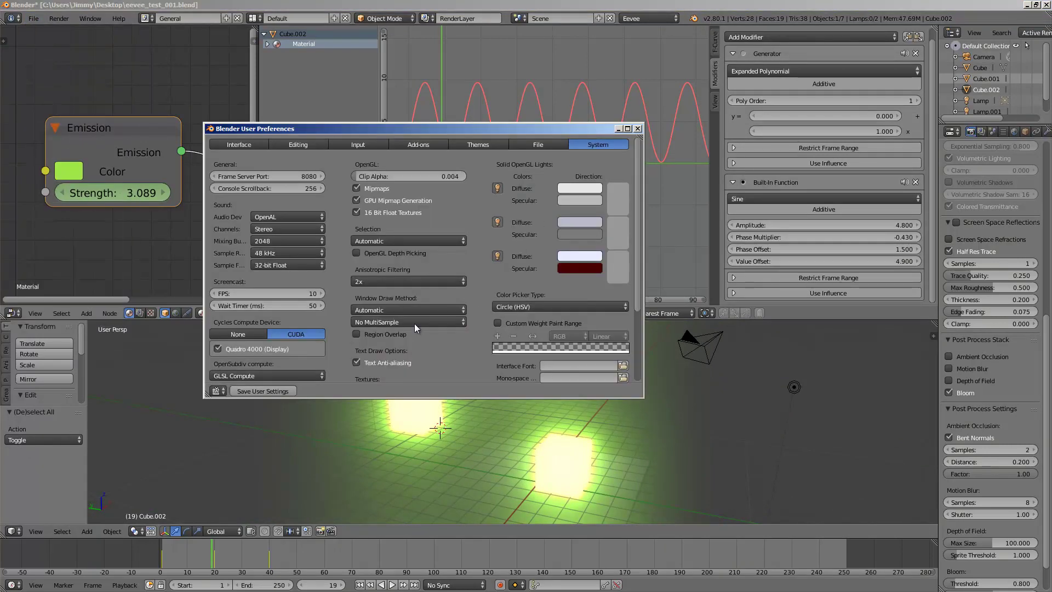
pyautogui.doubleClick(210, 128)
# Step: Select Cube.001 and move it by 0.752, -0.871 and 1.572 in X, Y and Z
pyautogui.moveTo(465, 404); pyautogui.dragTo(570, 390, button='middle')
pyautogui.rightClick(588, 425)
pyautogui.moveTo(606, 427); pyautogui.dragTo(631, 387, button='middle')
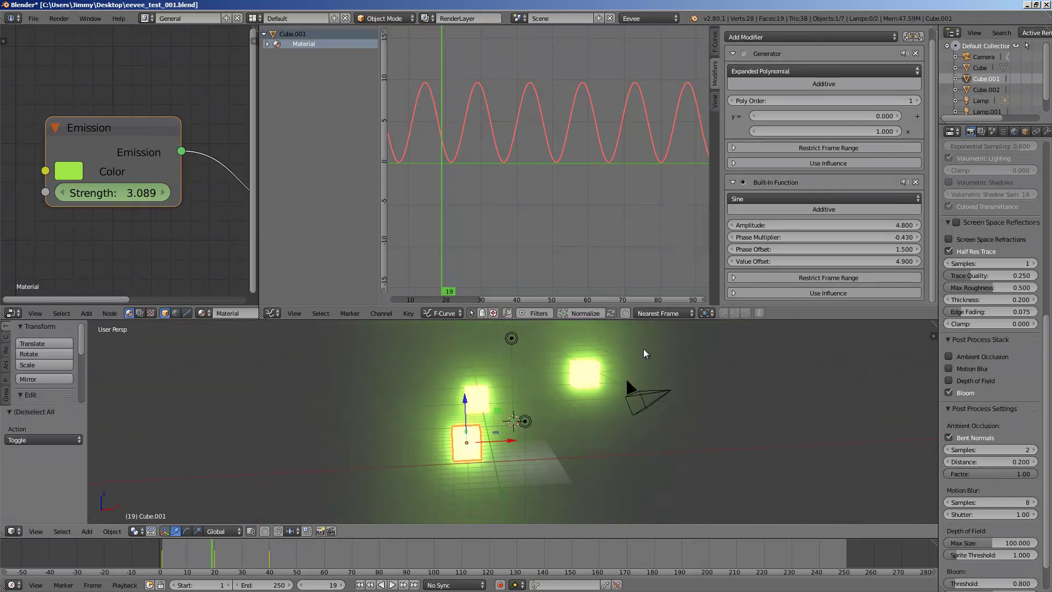
pyautogui.moveTo(527, 416); pyautogui.dragTo(450, 497, button='middle')
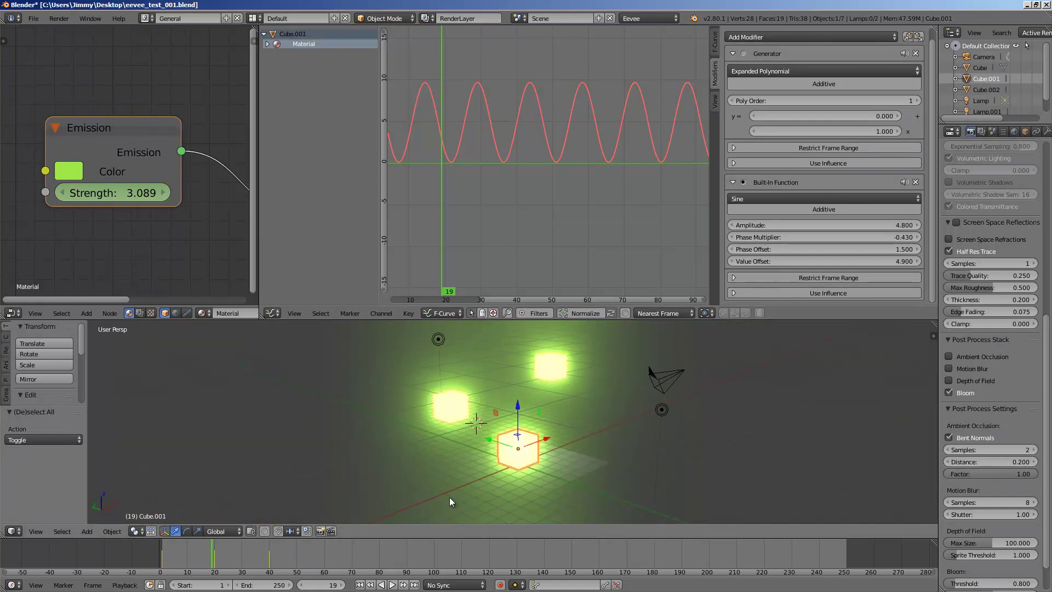
pyautogui.moveTo(265, 555); pyautogui.dragTo(336, 554)
pyautogui.moveTo(537, 425); pyautogui.dragTo(595, 417, button='middle')
pyautogui.press('g')
pyautogui.click(606, 394)
# Step: Scrub the timeline and play back the animation to check the glow with Cube.001 in its raised position
pyautogui.moveTo(296, 548); pyautogui.dragTo(261, 552)
pyautogui.moveTo(449, 538); pyautogui.dragTo(431, 538, button='middle')
pyautogui.hotkey('alt', 'a')
pyautogui.moveTo(515, 459); pyautogui.dragTo(541, 417, button='middle')
pyautogui.press('Escape')
# Step: Save over eevee_test_001.blend, and save an incremented version as eevee_test_002.blend on the Desktop
pyautogui.hotkey('ctrl', 's')
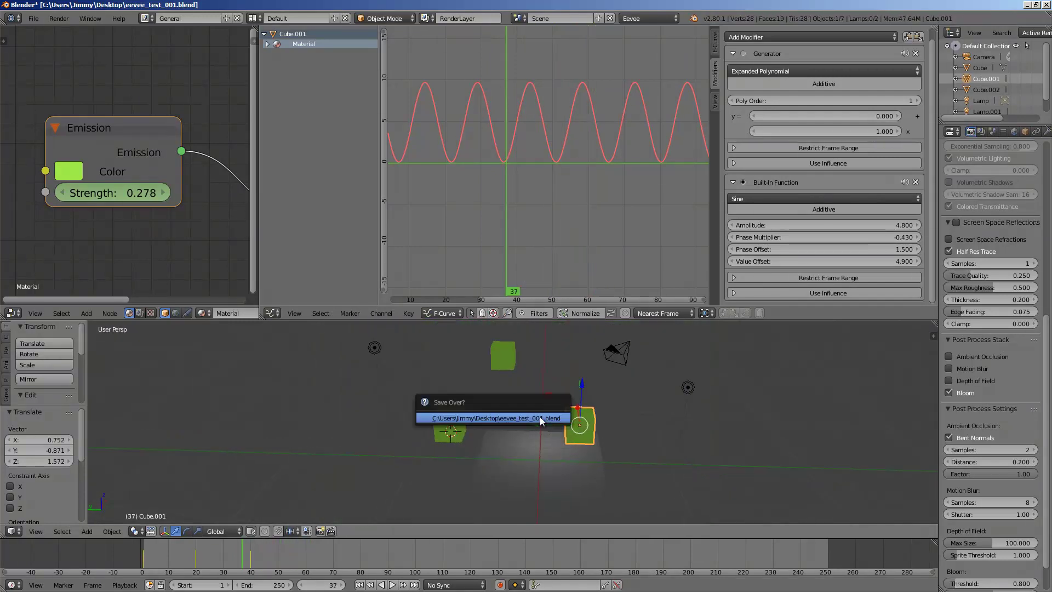
pyautogui.click(540, 417)
pyautogui.click(33, 19)
pyautogui.click(61, 113)
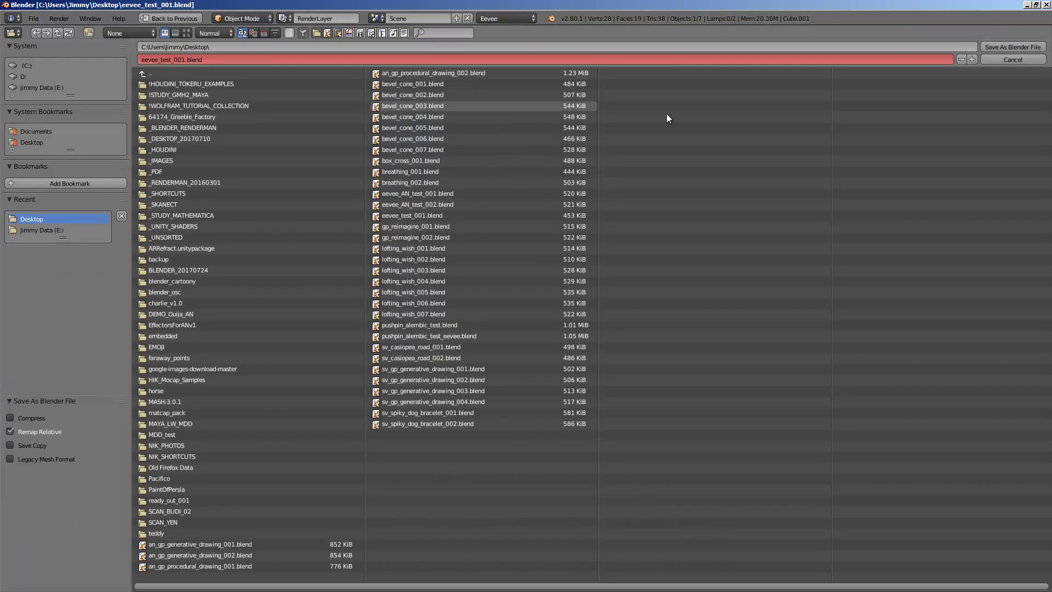
pyautogui.click(972, 60)
pyautogui.click(986, 46)
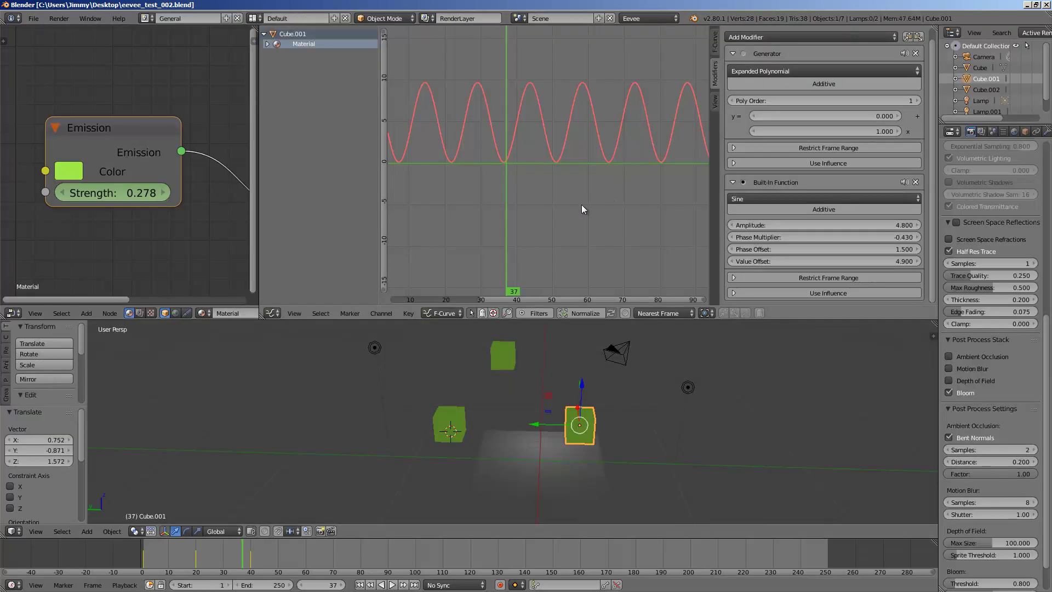
# Step: Set the sine function's amplitude to 4.550, phase multiplier to 0.280 and phase offset to 9.300, and play back the animation
pyautogui.keyDown('ctrl'); pyautogui.hscroll(1, 580, 205); pyautogui.keyUp('ctrl')
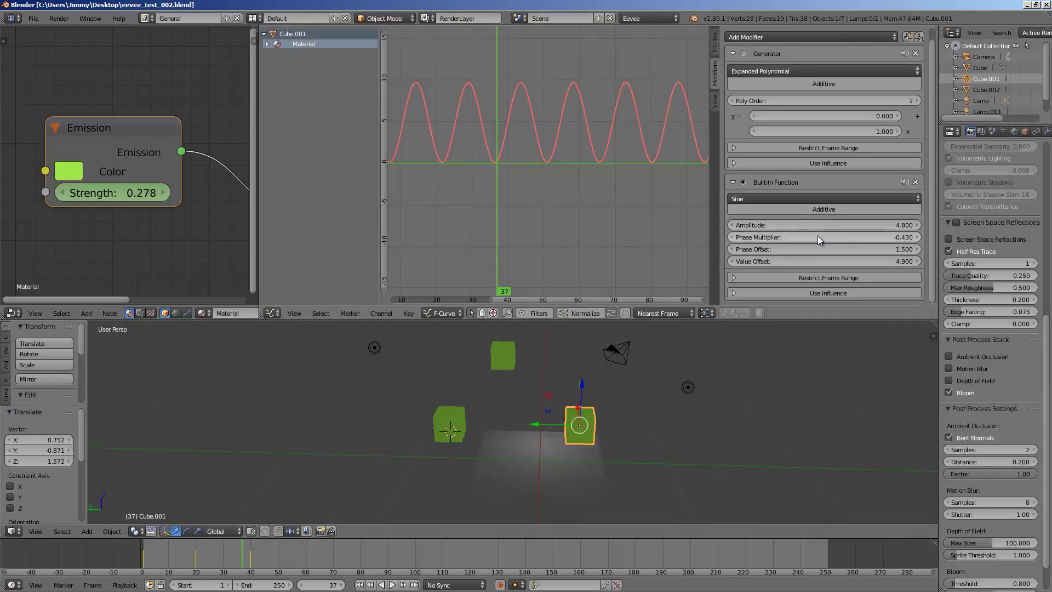
pyautogui.moveTo(840, 238)
pyautogui.mouseDown()
pyautogui.moveTo(855, 242)
pyautogui.moveTo(831, 239)
pyautogui.moveTo(870, 234)
pyautogui.moveTo(807, 239)
pyautogui.moveTo(860, 224)
pyautogui.moveTo(835, 222)
pyautogui.mouseUp()
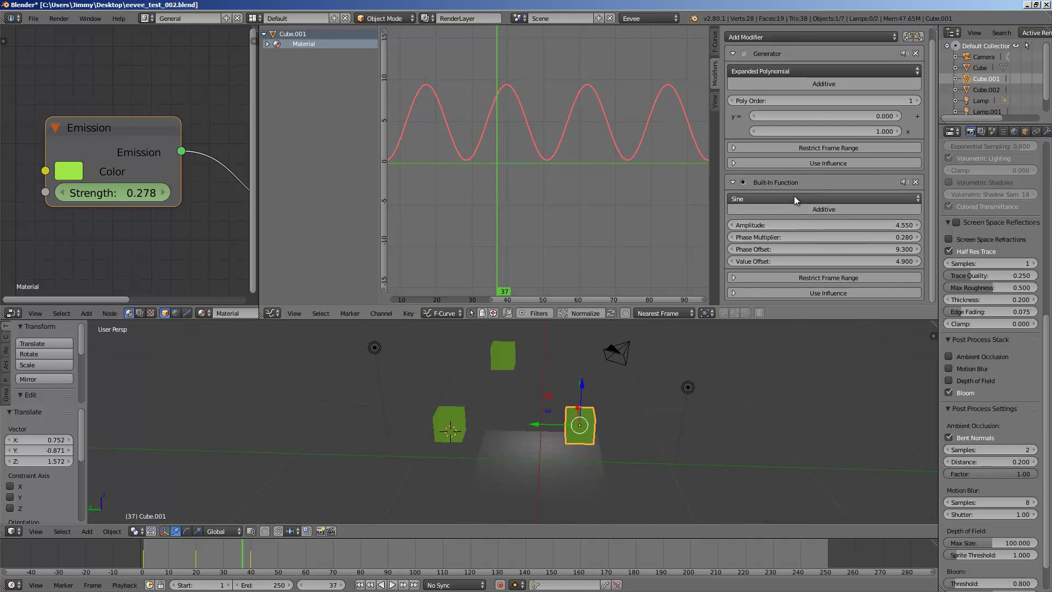
pyautogui.hotkey('alt', 'a')
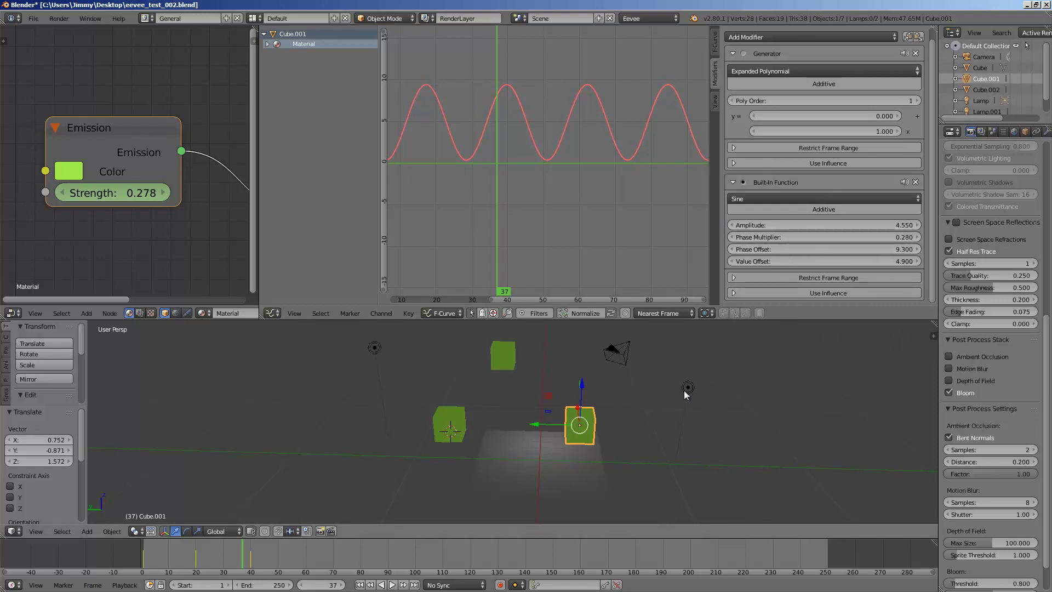
pyautogui.moveTo(673, 394); pyautogui.dragTo(571, 384, button='middle')
pyautogui.press('Escape')
# Step: Move the first lamp away from the cubes and delete it from the scene
pyautogui.rightClick(622, 360)
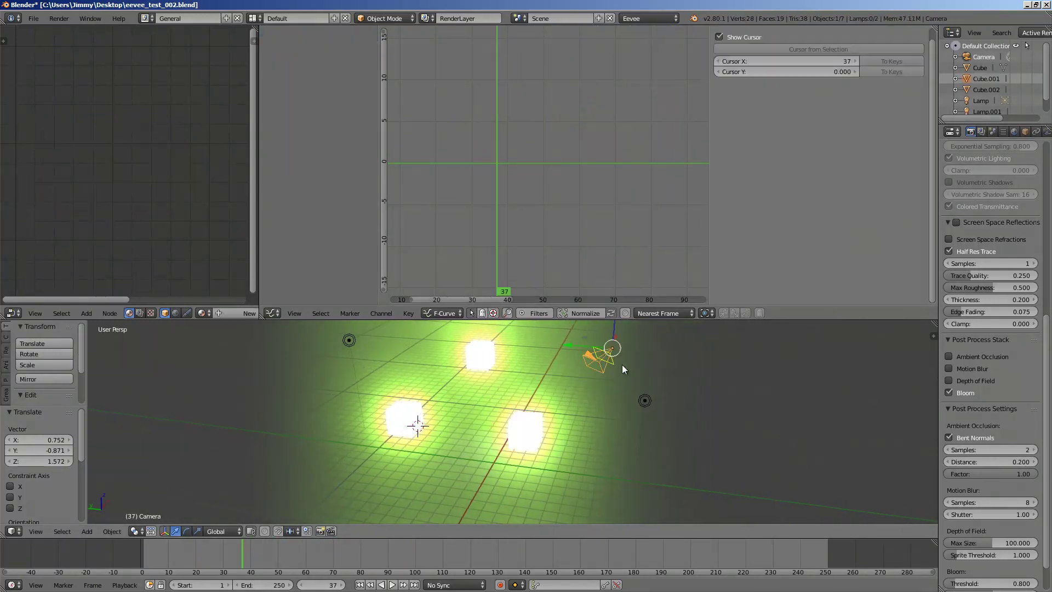
pyautogui.moveTo(647, 365); pyautogui.dragTo(562, 374, button='middle')
pyautogui.rightClick(570, 373)
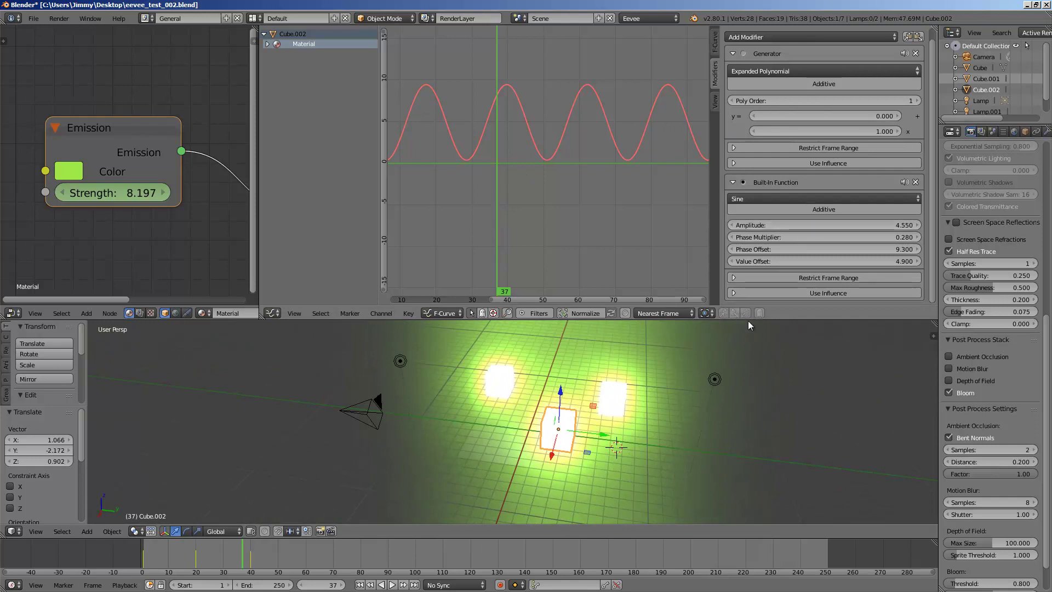
pyautogui.moveTo(573, 384); pyautogui.dragTo(547, 393, button='middle')
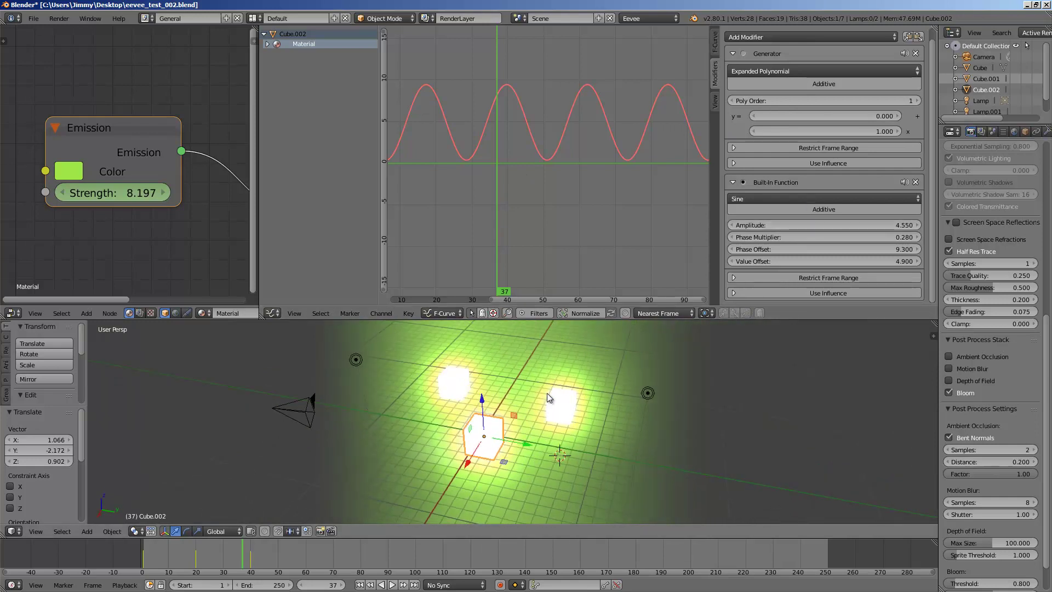
pyautogui.rightClick(561, 397)
pyautogui.rightClick(647, 393)
pyautogui.press('g')
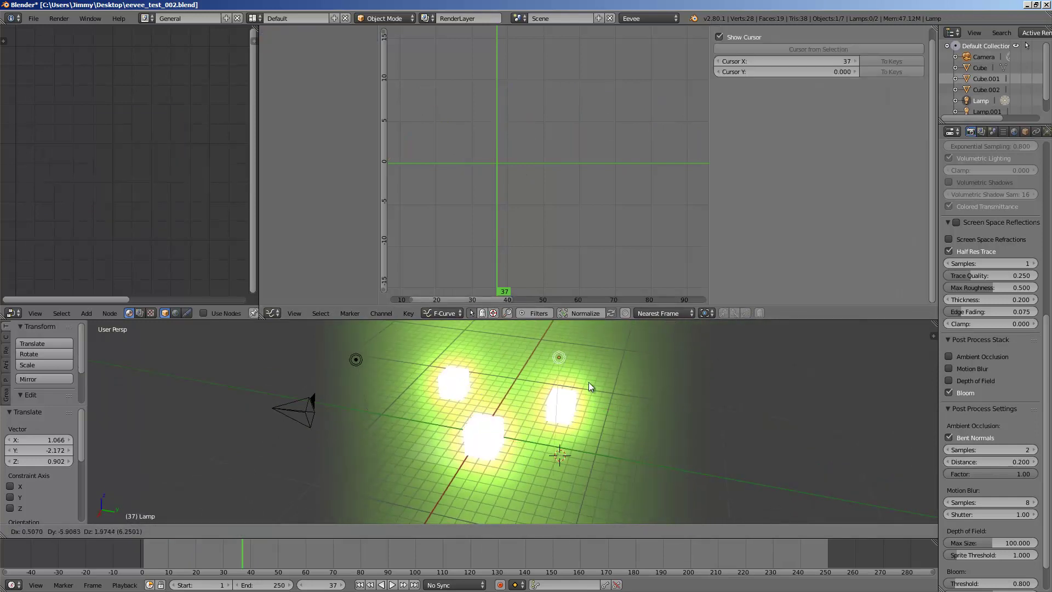
pyautogui.click(725, 368)
pyautogui.press('Delete')
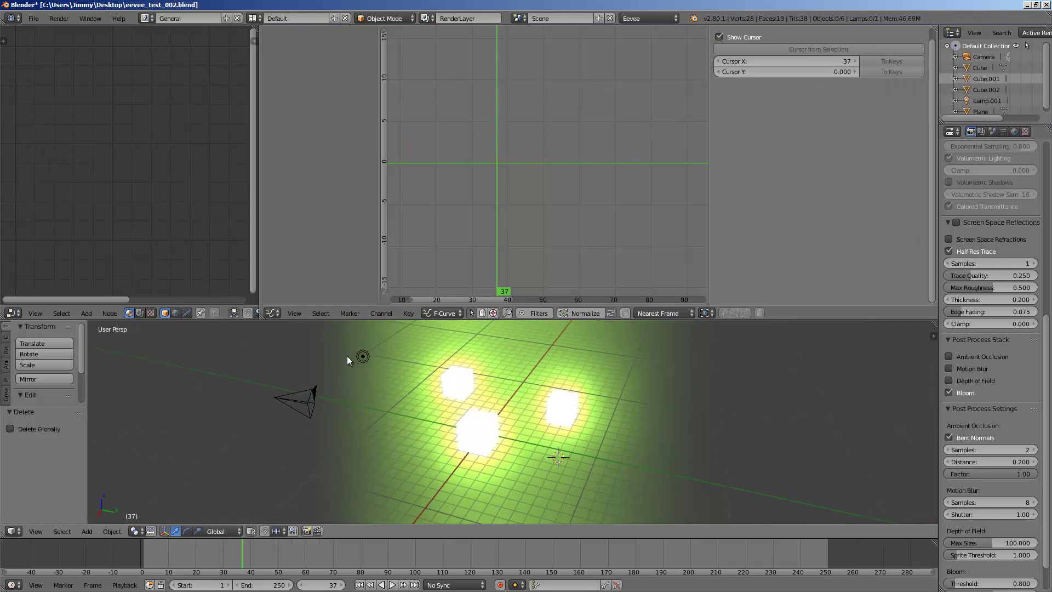
# Step: Select Lamp.001, switch the selection to Cube, and look for its material properties
pyautogui.rightClick(354, 359)
pyautogui.moveTo(478, 370); pyautogui.dragTo(537, 391, button='middle')
pyautogui.press('a')
pyautogui.rightClick(555, 428)
pyautogui.moveTo(555, 428); pyautogui.dragTo(553, 406, button='middle')
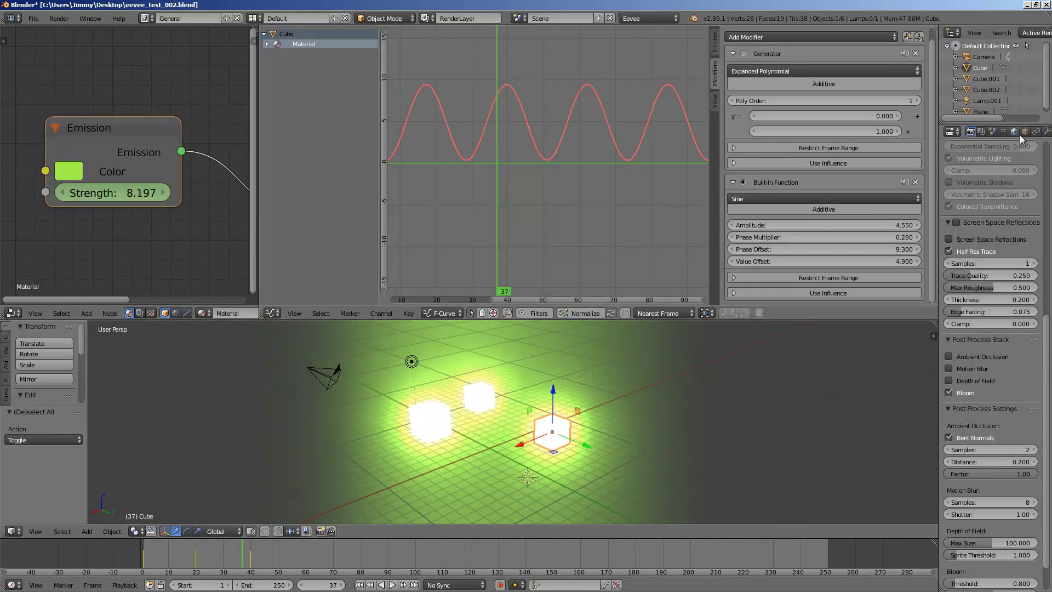
pyautogui.scroll(-3, 1020, 135)
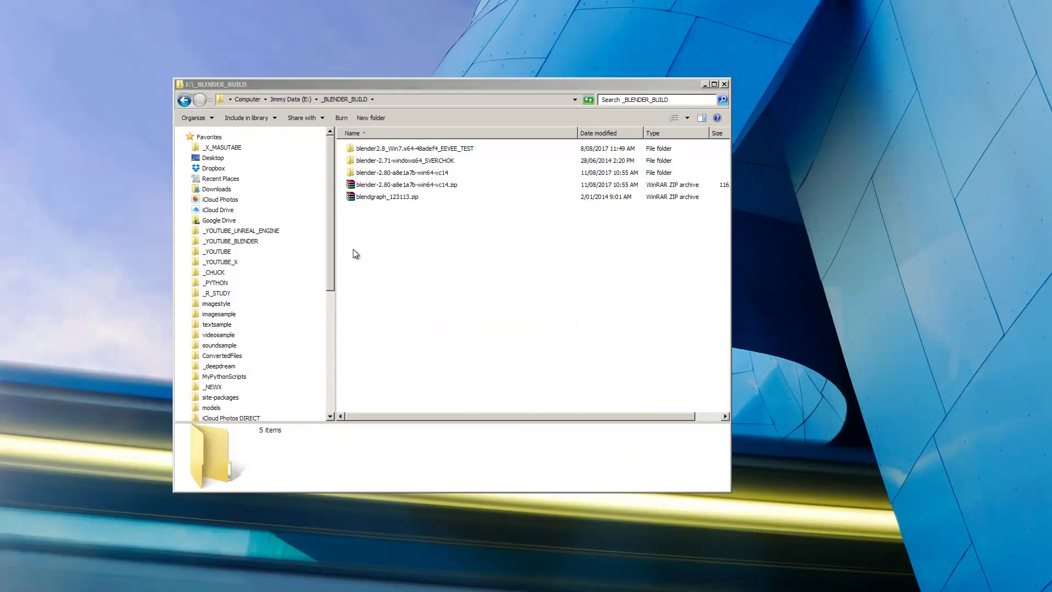
# Step: In Windows Explorer, look into the EEVEE_TEST build, go back, and open blender-2.80.0-git.a8e1a7b-windows64 inside blender-2.80-a8e1a7b-win64-vc14
pyautogui.doubleClick(455, 149)
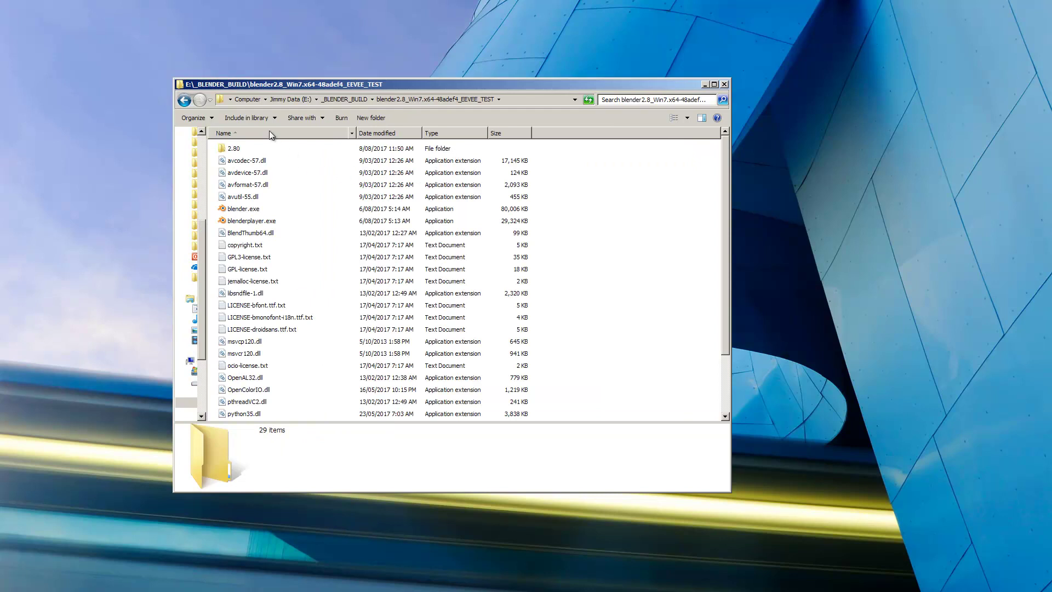
pyautogui.click(187, 101)
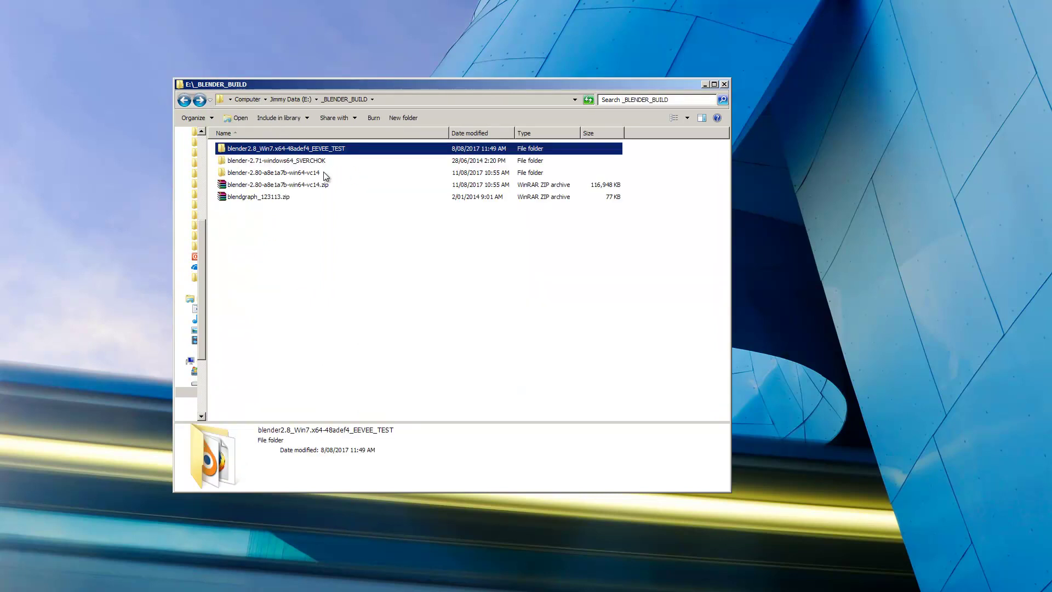
pyautogui.doubleClick(324, 174)
pyautogui.rightClick(300, 146)
pyautogui.click(285, 154)
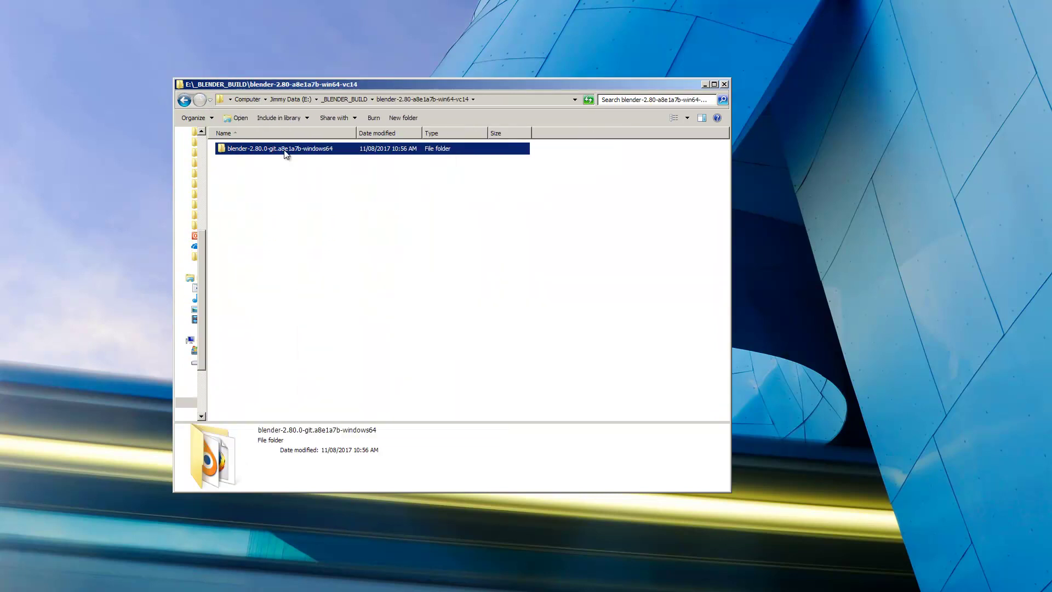
pyautogui.doubleClick(285, 154)
# Step: Launch blender.exe from this build folder and allow the unverified program to run
pyautogui.scroll(-8, 247, 258)
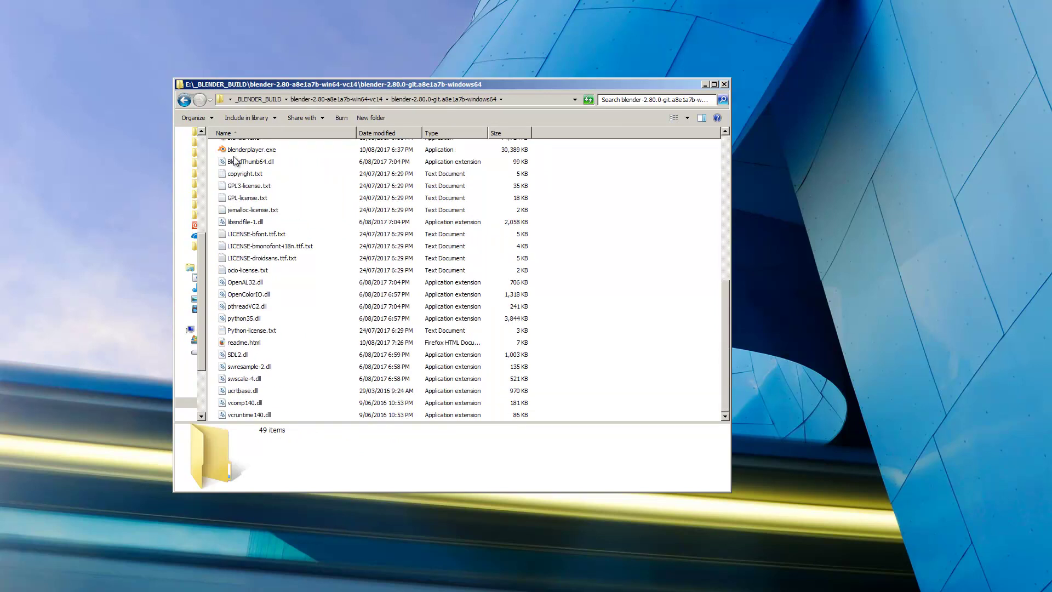
pyautogui.scroll(2, 235, 161)
pyautogui.click(250, 204)
pyautogui.rightClick(248, 202)
pyautogui.click(267, 207)
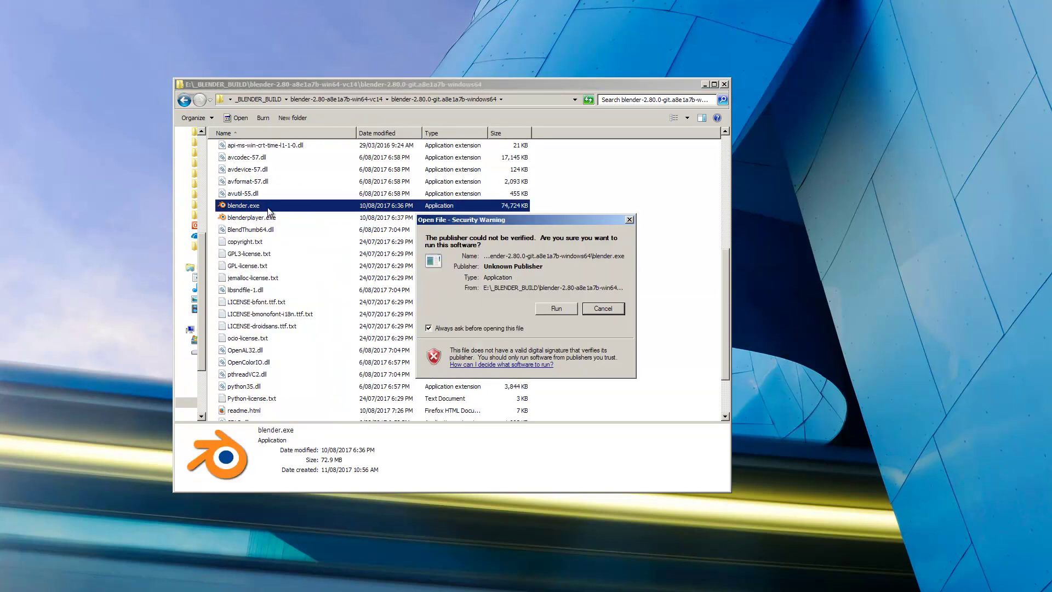
pyautogui.click(559, 308)
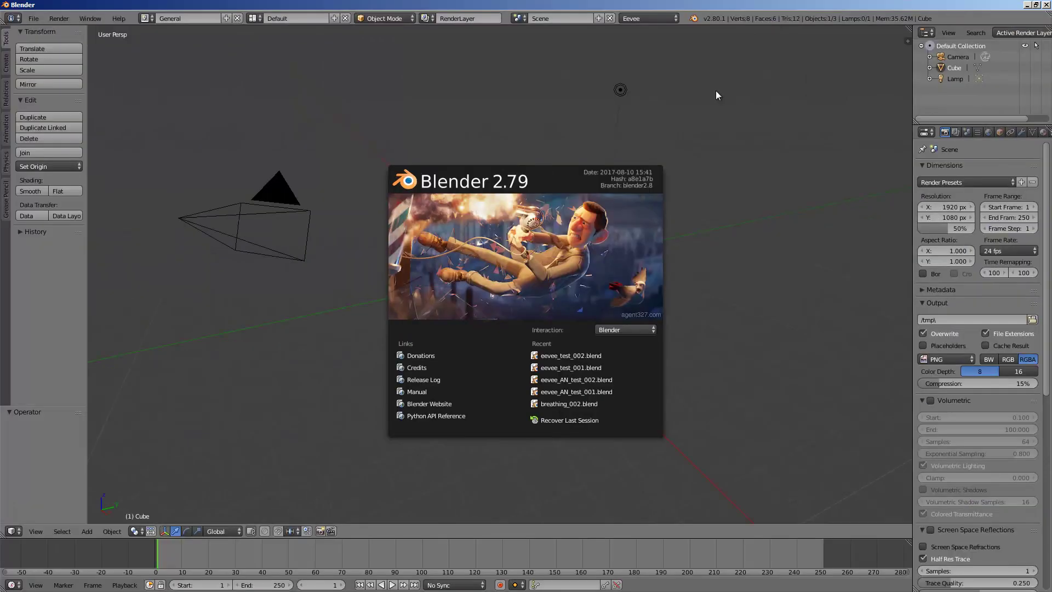
# Step: Reopen the recent file eevee_test_002.blend
pyautogui.click(33, 18)
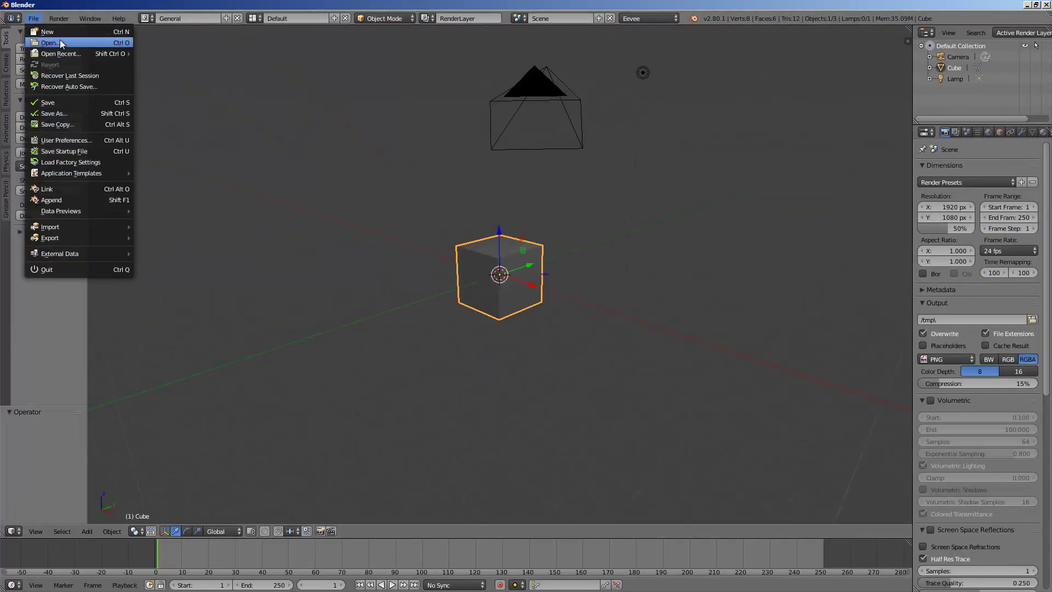
pyautogui.moveTo(77, 54)
pyautogui.click(174, 53)
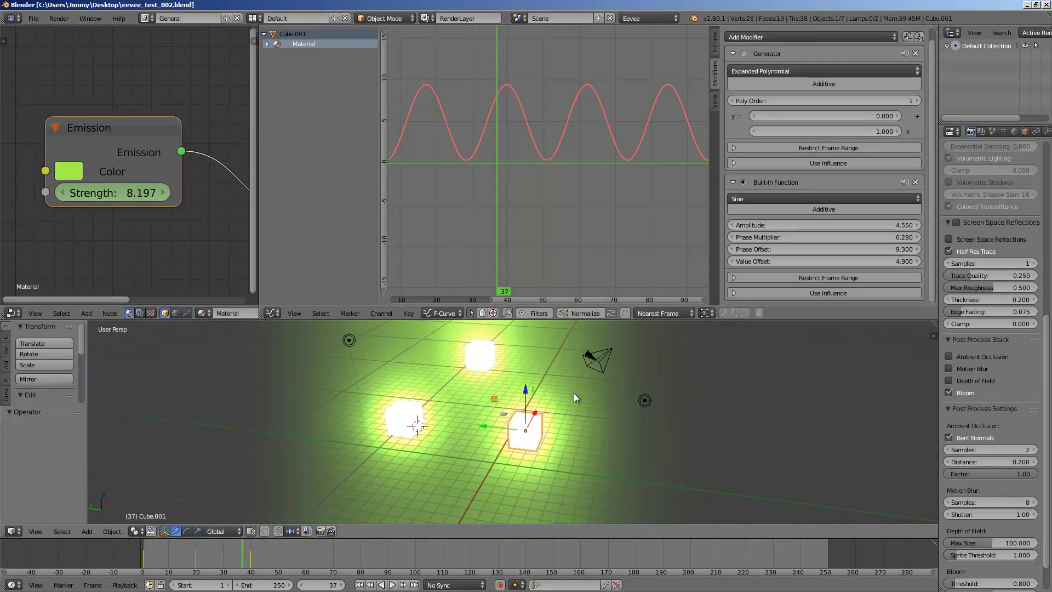
# Step: Show Cube.001's material properties and widen the properties area so its settings are readable
pyautogui.scroll(-3, 1018, 132)
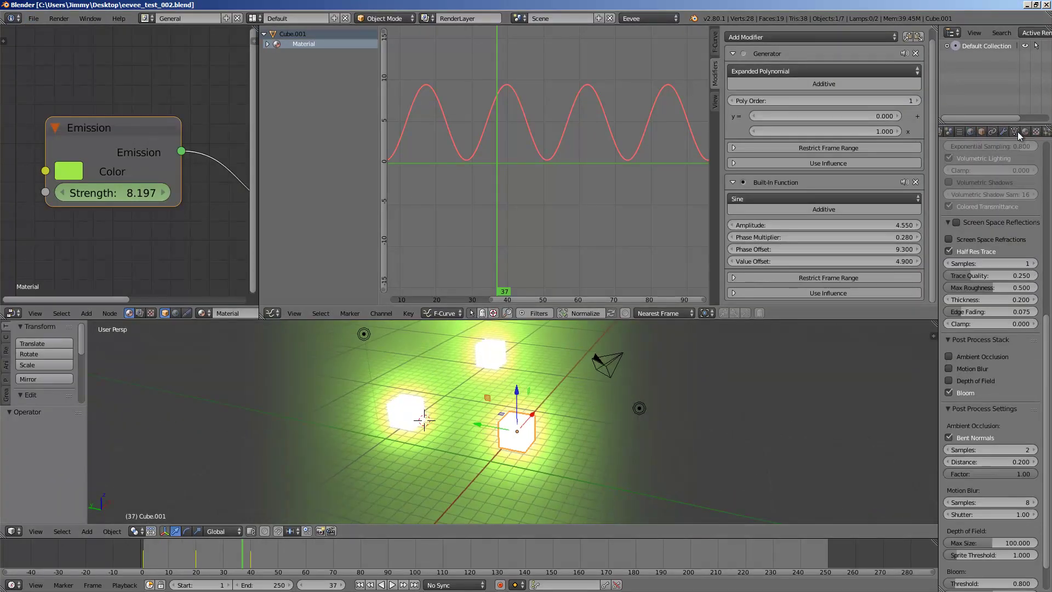
pyautogui.click(1025, 132)
pyautogui.moveTo(689, 379); pyautogui.dragTo(732, 340, button='middle')
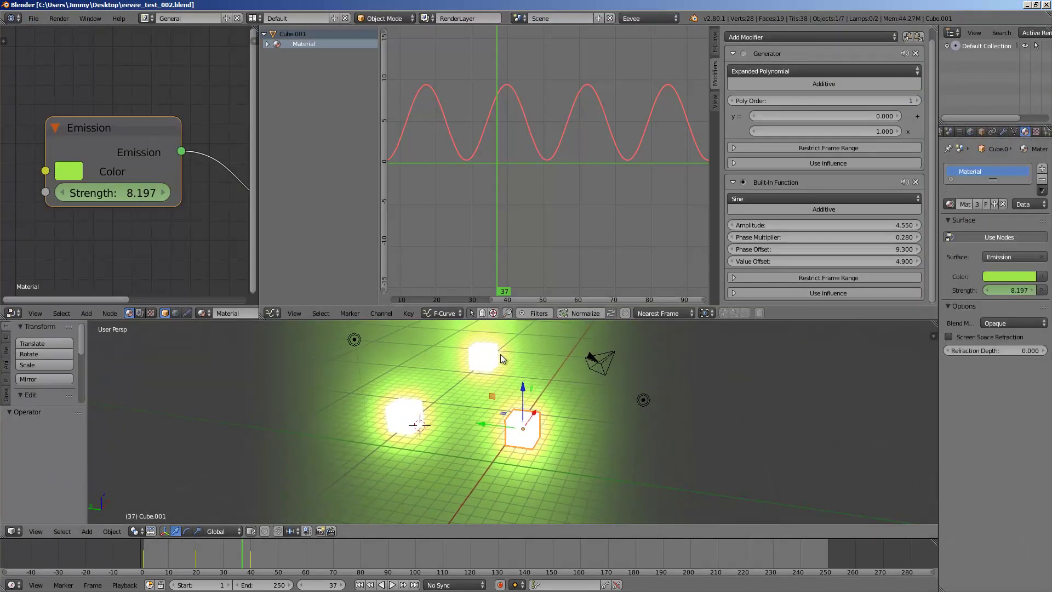
pyautogui.moveTo(574, 406); pyautogui.dragTo(577, 397, button='middle')
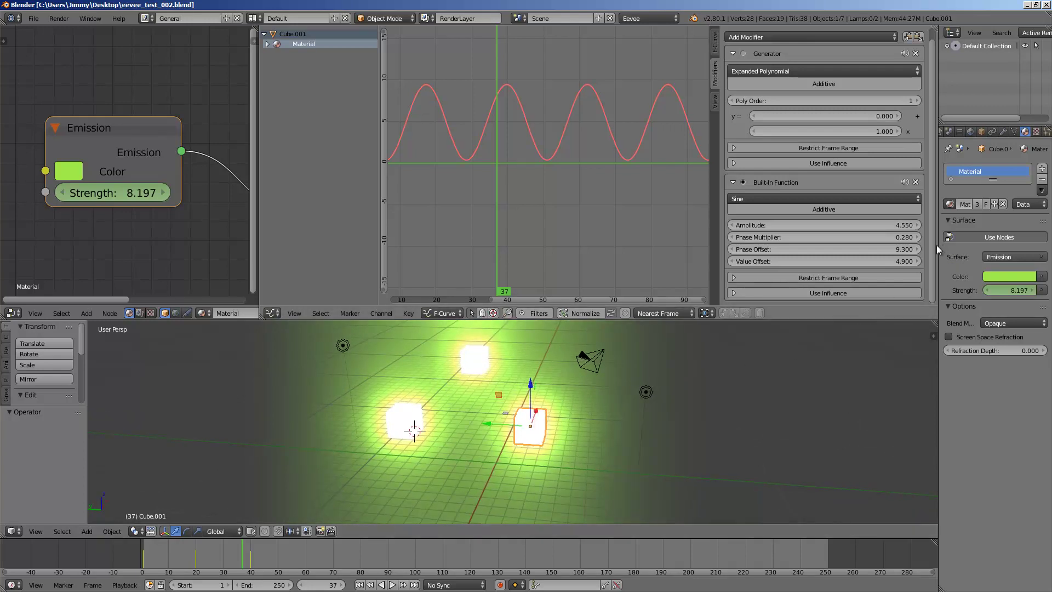
pyautogui.moveTo(936, 246); pyautogui.dragTo(810, 245)
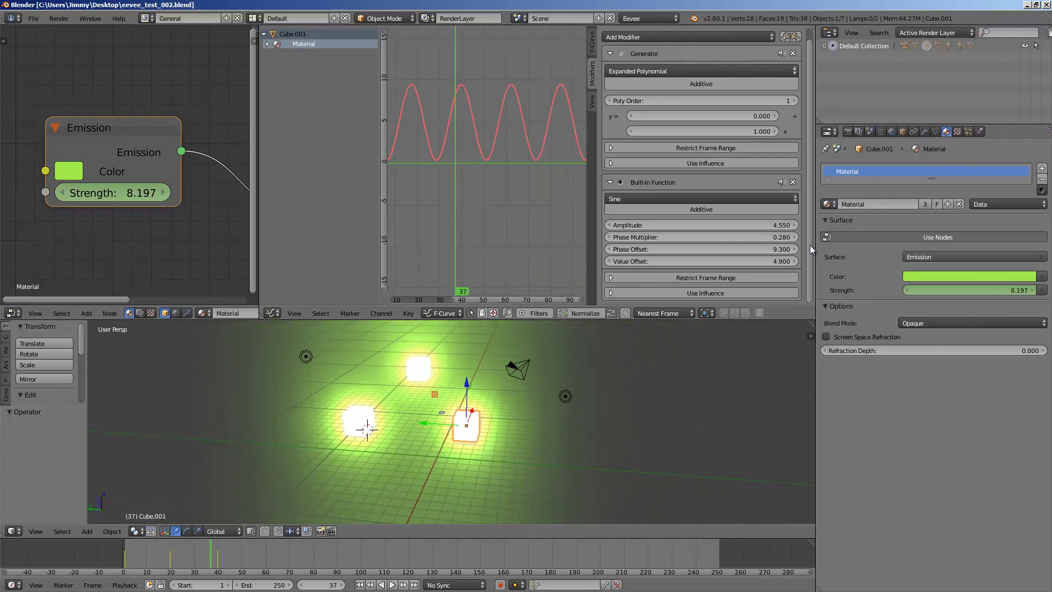
# Step: Give Cube.001 and Cube.002 their own single-user copies of the shared material, Material.001 and Material.002
pyautogui.click(923, 205)
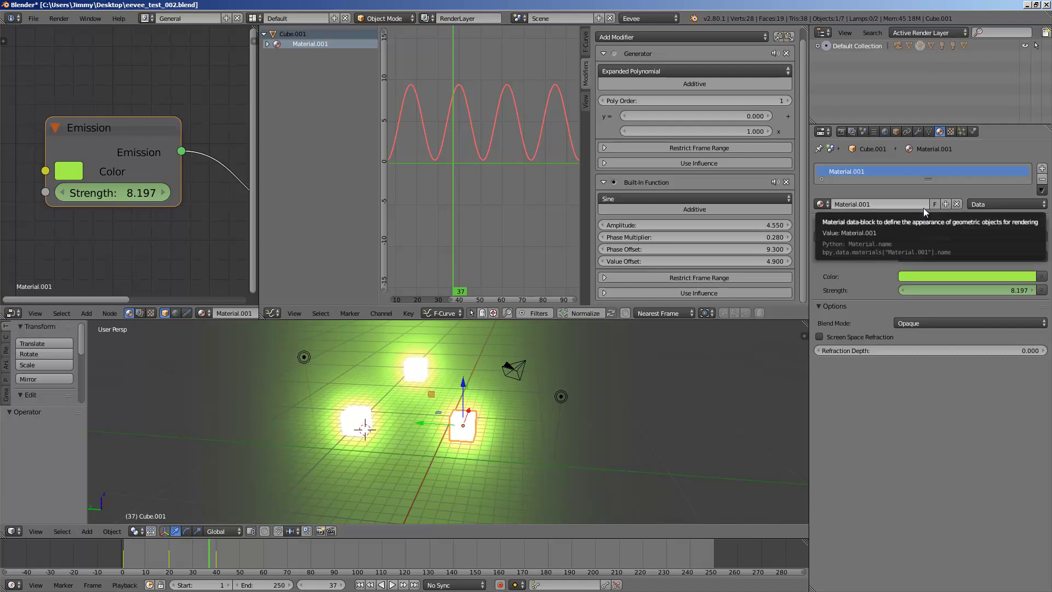
pyautogui.rightClick(418, 370)
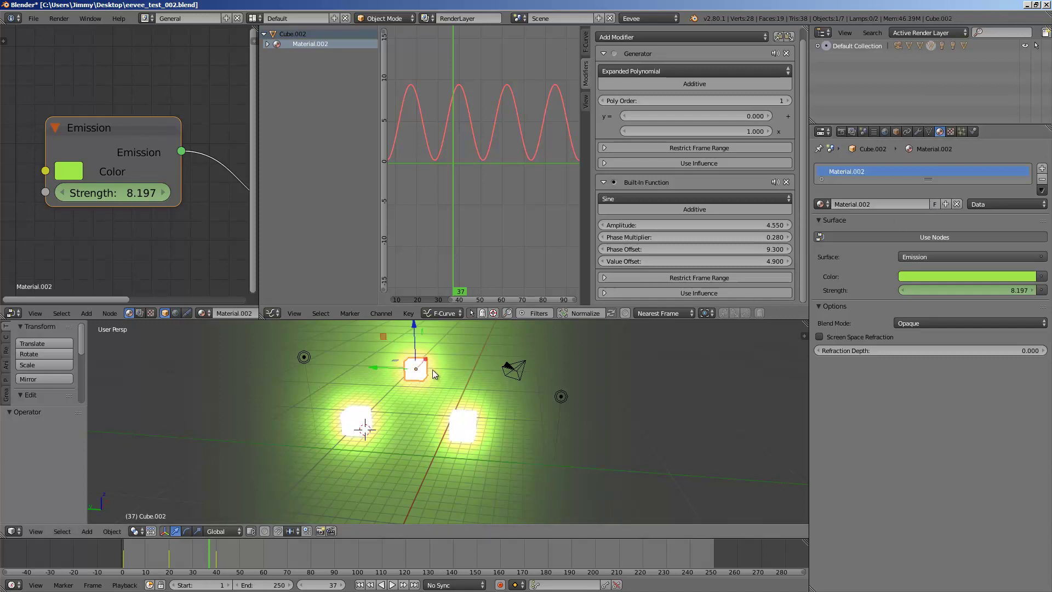
# Step: Set Cube.002's emission color to light blue, about R 0.116, G 0.551 and B 0.800
pyautogui.moveTo(440, 399); pyautogui.dragTo(372, 359, button='middle')
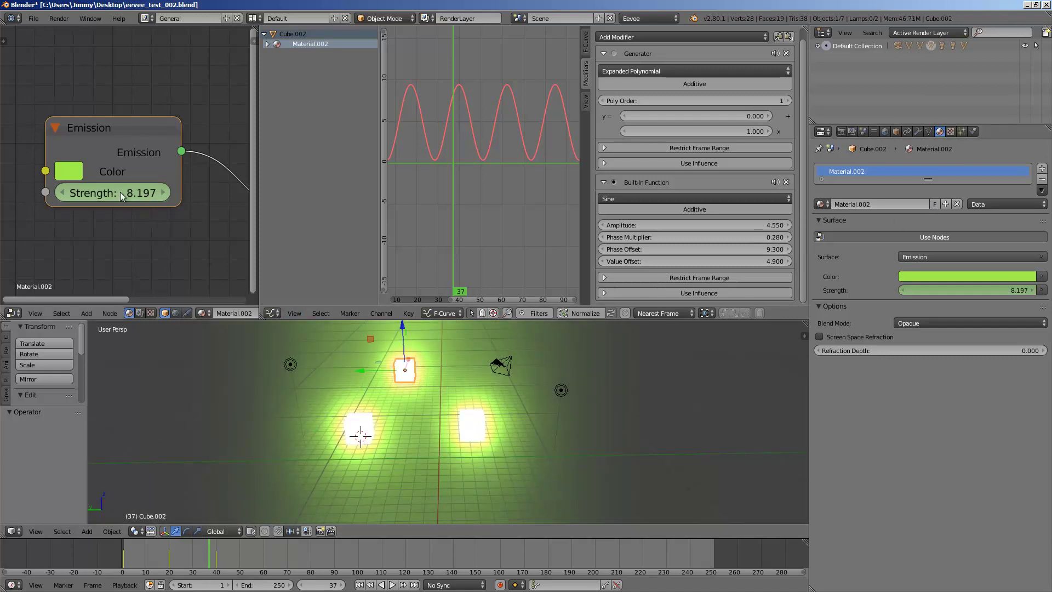
pyautogui.click(75, 167)
pyautogui.moveTo(151, 249); pyautogui.dragTo(148, 221)
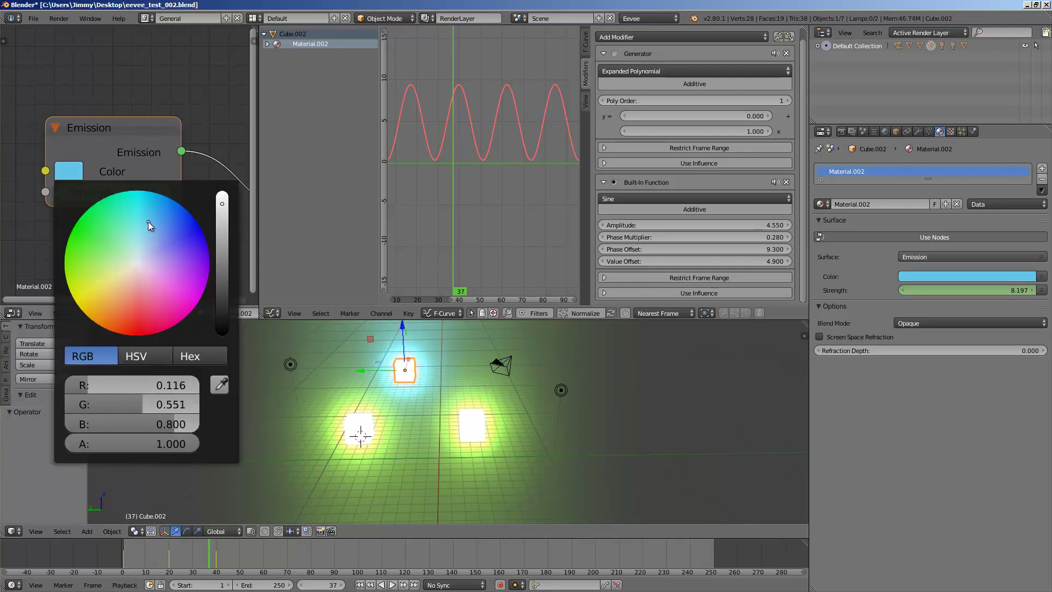
# Step: Set Cube.001's emission color to pinkish red and play back the animation with the differently colored cubes
pyautogui.rightClick(470, 425)
pyautogui.click(68, 171)
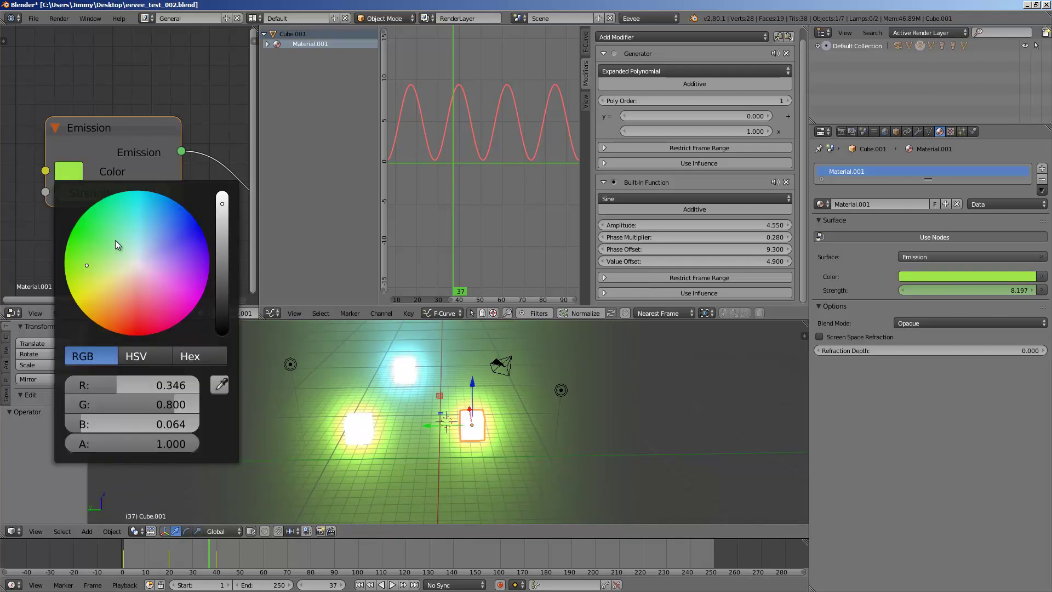
pyautogui.click(140, 297)
pyautogui.moveTo(140, 295); pyautogui.dragTo(159, 311)
pyautogui.hotkey('alt', 'a')
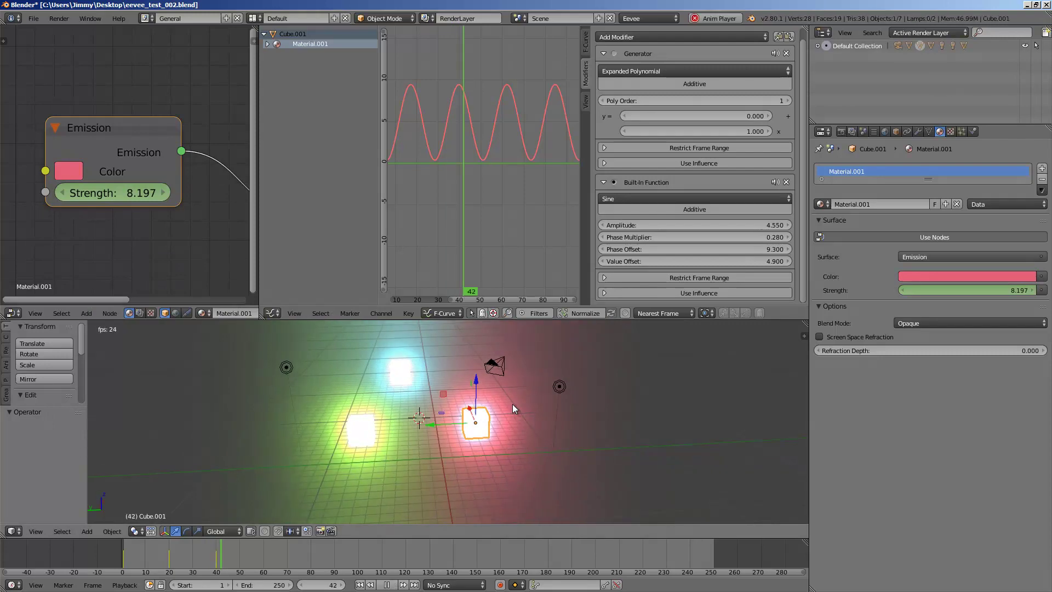
# Step: Clear the selection and delete the camera from the scene
pyautogui.moveTo(512, 403); pyautogui.dragTo(533, 407, button='middle')
pyautogui.press('a')
pyautogui.press('a')
pyautogui.press('a')
pyautogui.rightClick(467, 366)
pyautogui.press('x')
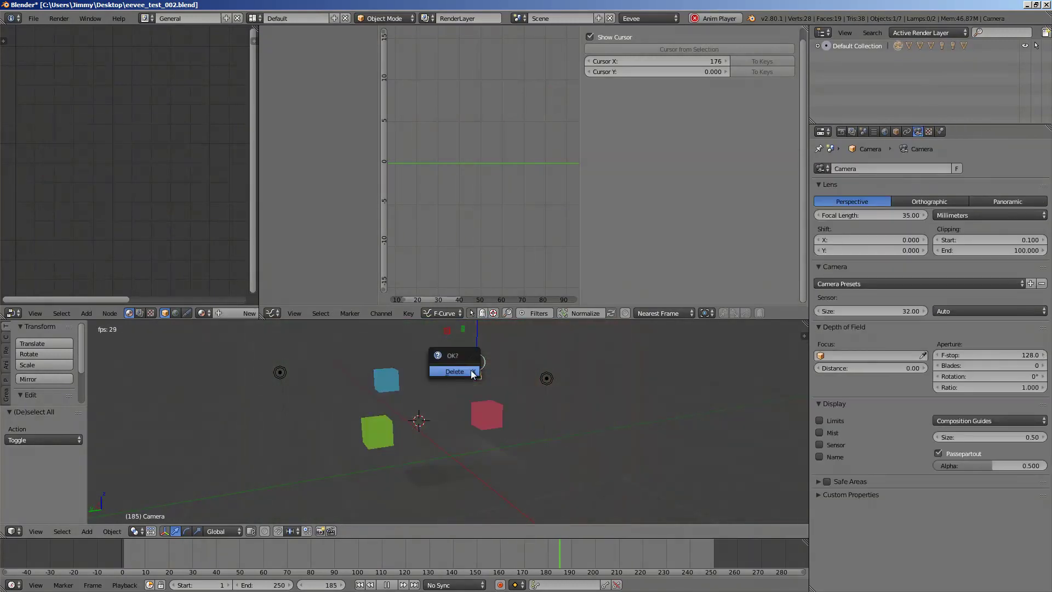
pyautogui.click(454, 370)
# Step: Delete both remaining lamps so that only the three glowing cubes light the ground plane
pyautogui.rightClick(547, 378)
pyautogui.press('x')
pyautogui.click(544, 382)
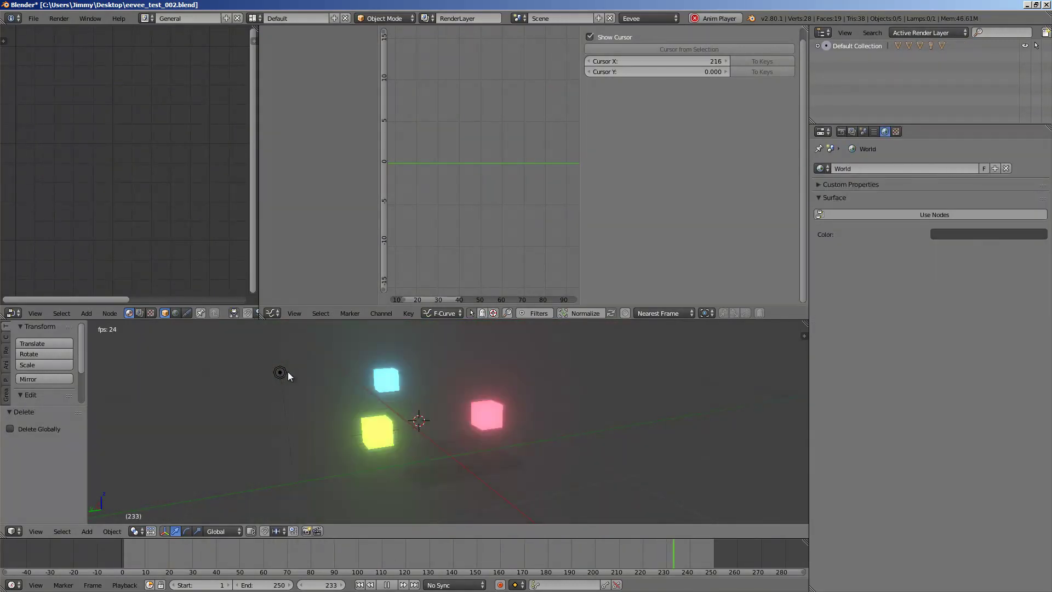
pyautogui.rightClick(280, 373)
pyautogui.press('x')
pyautogui.click(289, 375)
# Step: Stop the animation playback and save the scene over eevee_test_002.blend
pyautogui.hotkey('alt', 'a')
pyautogui.moveTo(290, 376); pyautogui.dragTo(443, 379, button='middle')
pyautogui.hotkey('ctrl', 's')
pyautogui.click(391, 392)
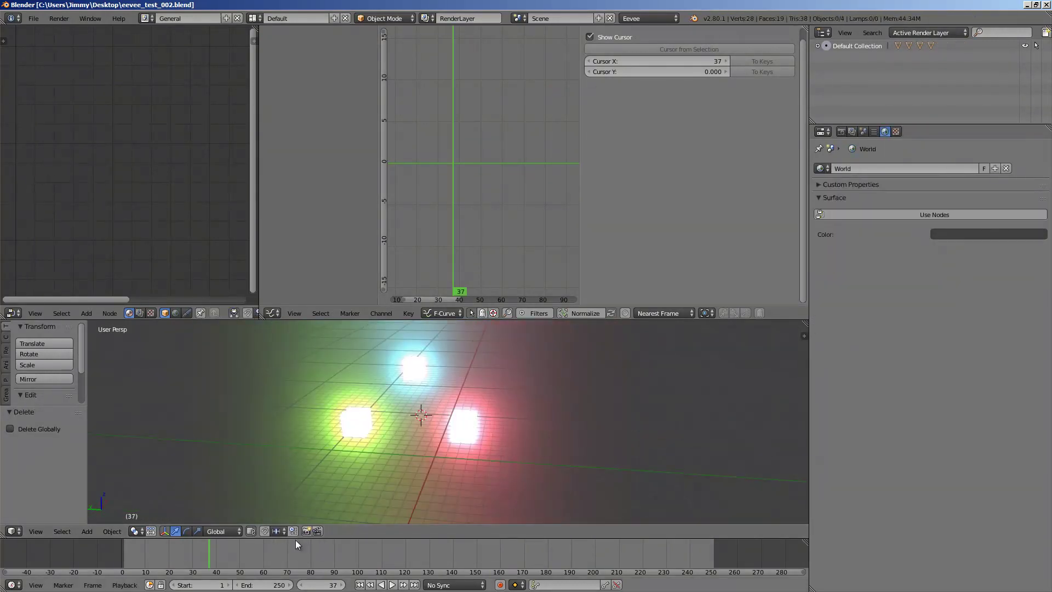
# Step: Go to frame 80 and expand Cube.002's animation channels down to its emission Strength curve
pyautogui.moveTo(295, 541)
pyautogui.mouseDown()
pyautogui.moveTo(356, 548)
pyautogui.moveTo(297, 550)
pyautogui.moveTo(310, 550)
pyautogui.mouseUp()
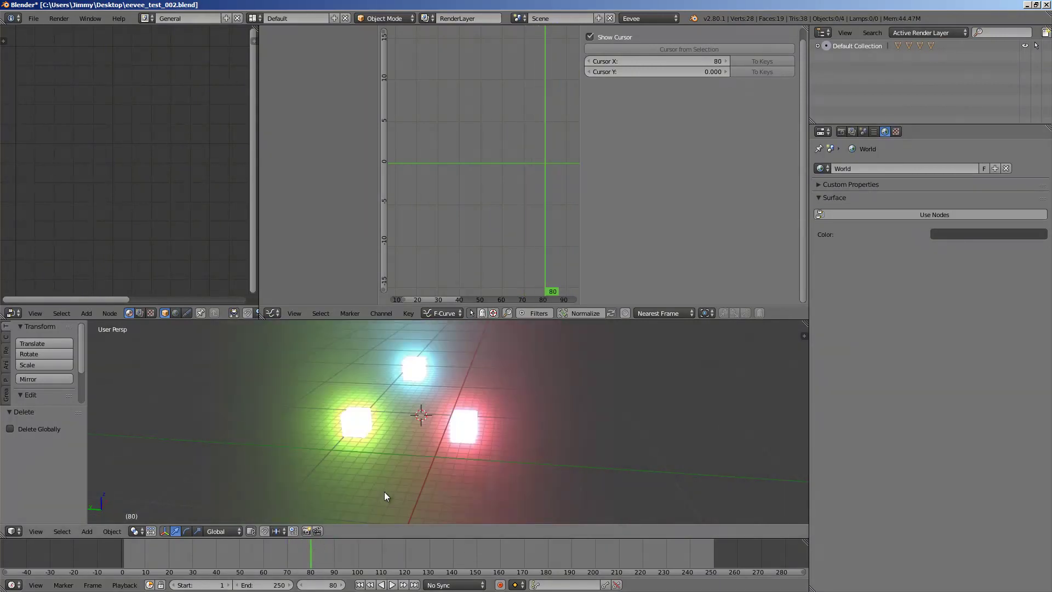
pyautogui.rightClick(464, 426)
pyautogui.rightClick(416, 367)
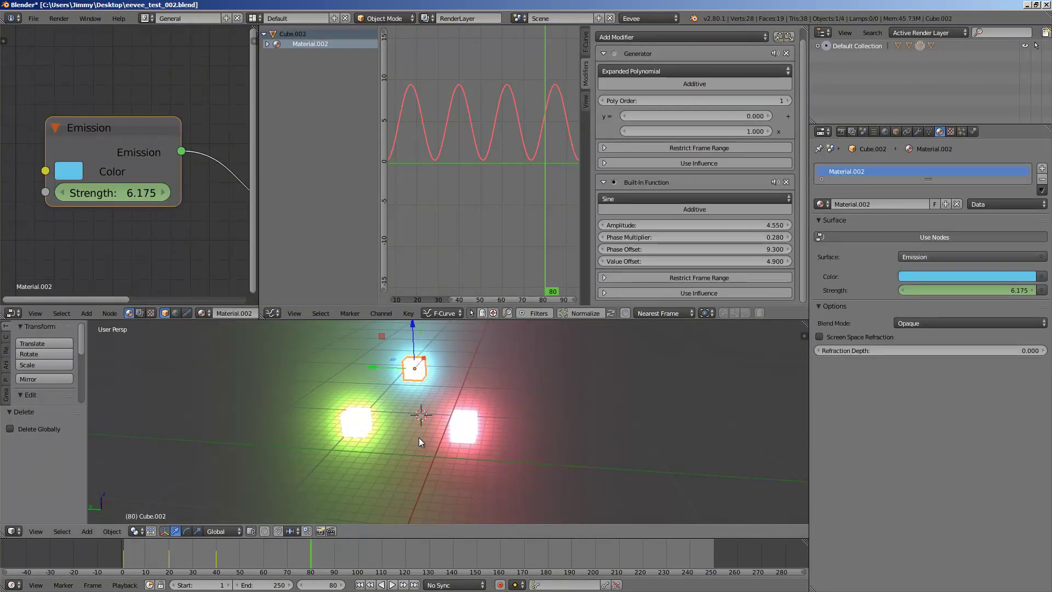
pyautogui.click(267, 44)
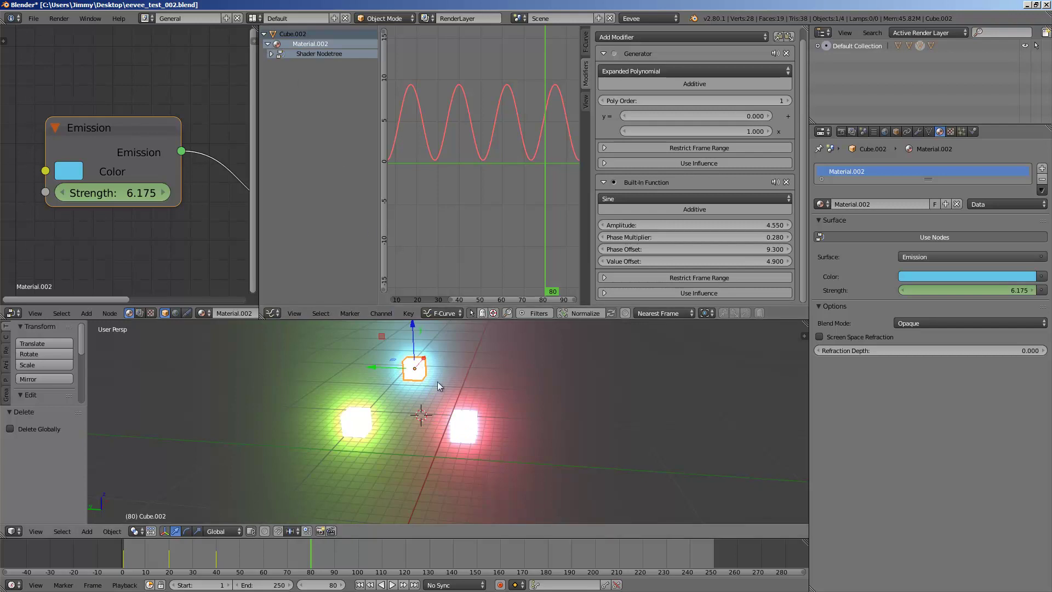
pyautogui.click(272, 54)
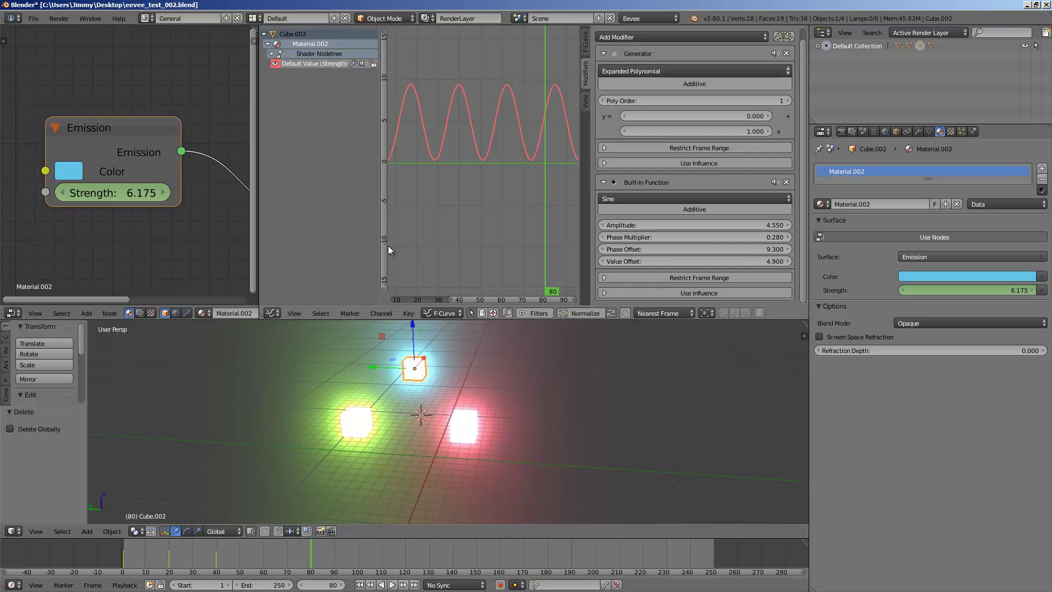
# Step: Set the phase offset of Cube.001's sine modifier to 1.3 and play back the animation
pyautogui.rightClick(460, 417)
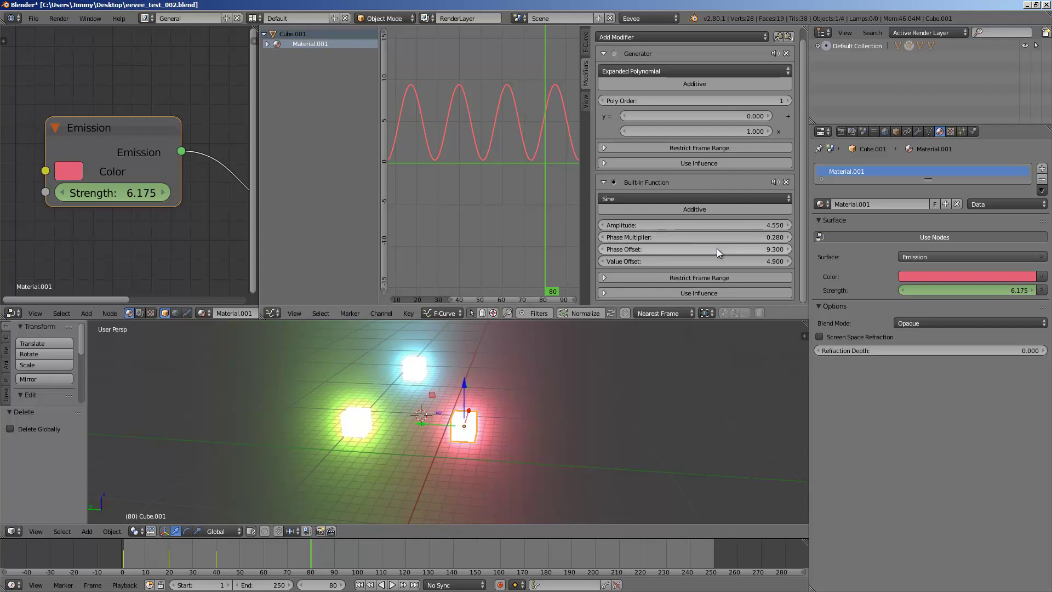
pyautogui.moveTo(717, 248); pyautogui.dragTo(685, 251)
pyautogui.hotkey('alt', 'a')
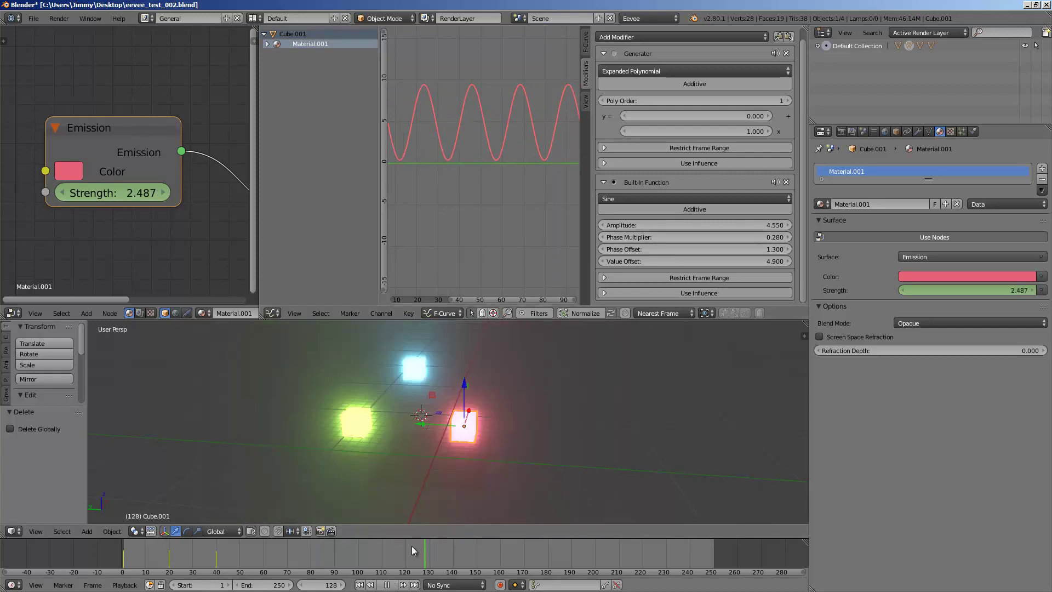
pyautogui.moveTo(412, 546); pyautogui.dragTo(477, 572)
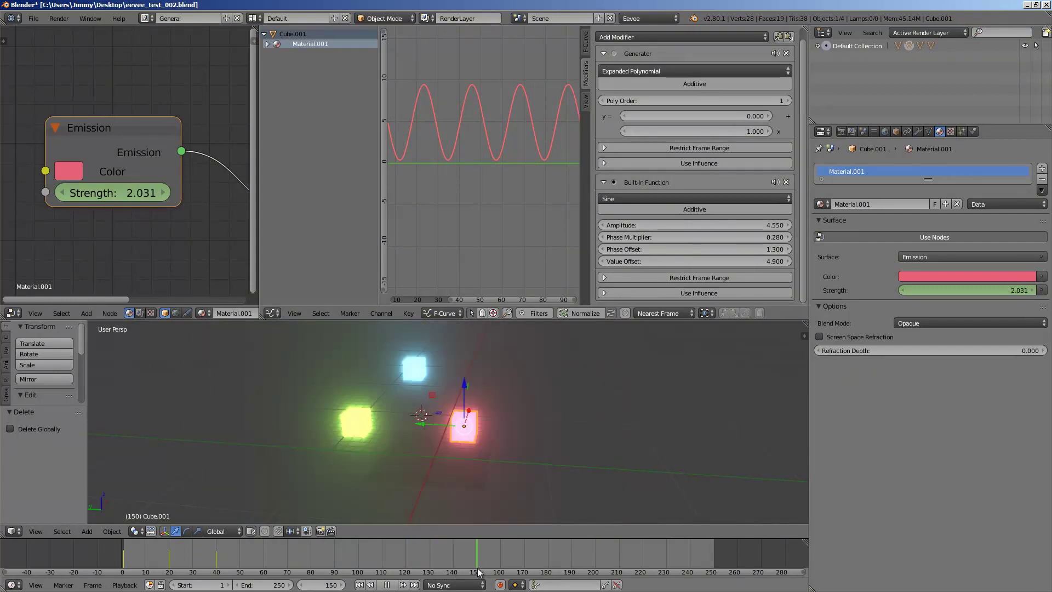
pyautogui.press('Escape')
# Step: Shift Material.001's Emission node slightly and bring up the keyframe options for its Strength value
pyautogui.scroll(2, 137, 206)
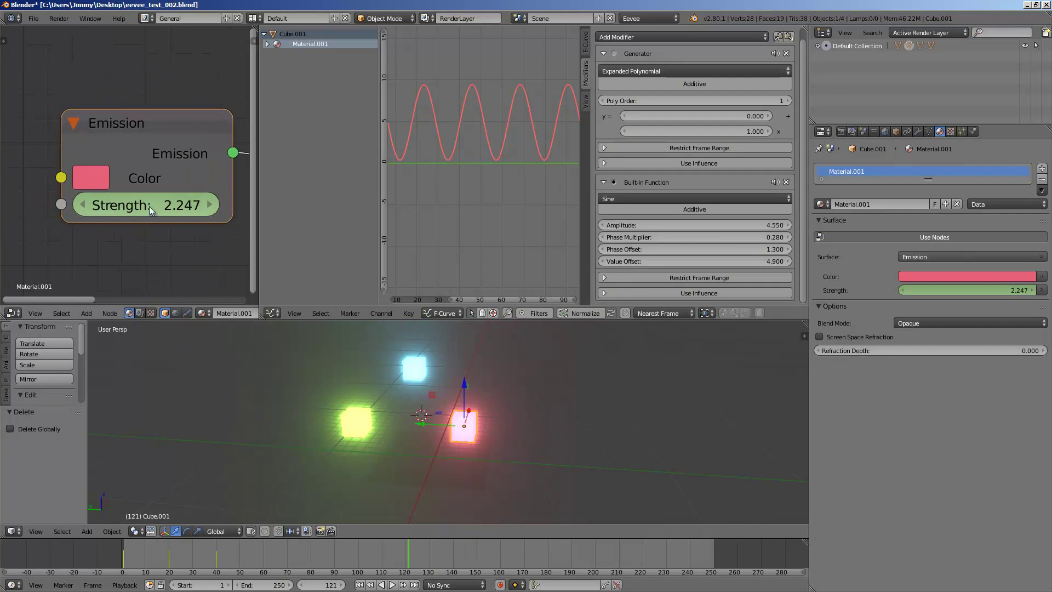
pyautogui.moveTo(166, 143); pyautogui.dragTo(140, 129)
pyautogui.scroll(-1, 140, 129)
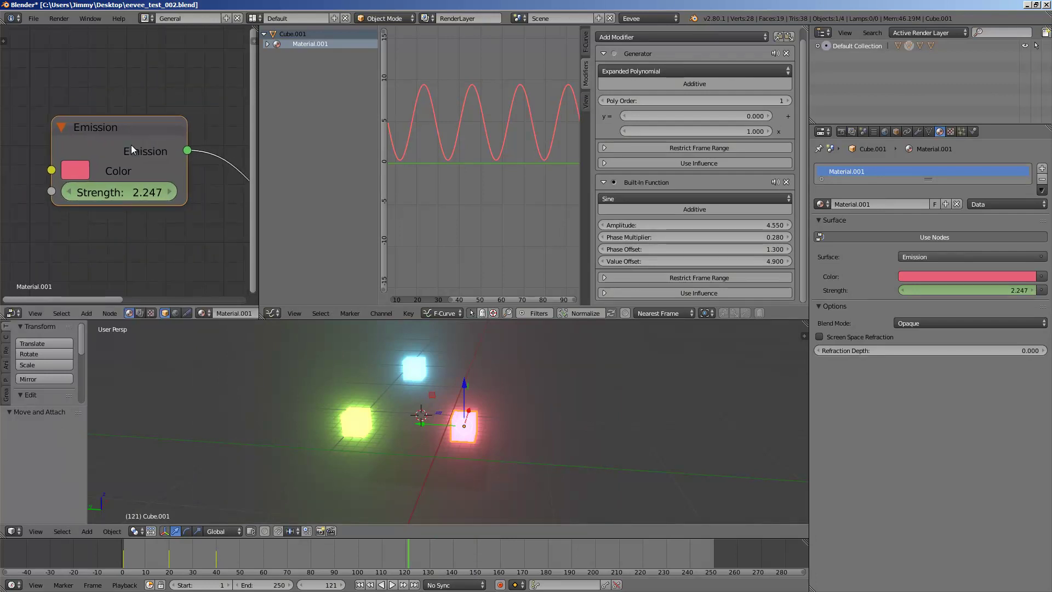
pyautogui.rightClick(130, 193)
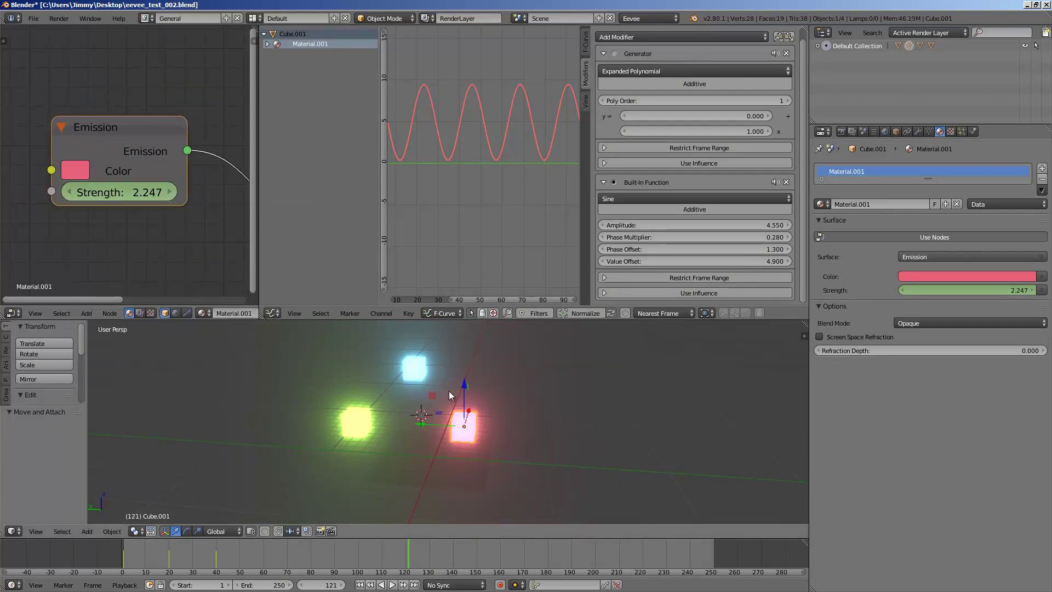
pyautogui.rightClick(157, 197)
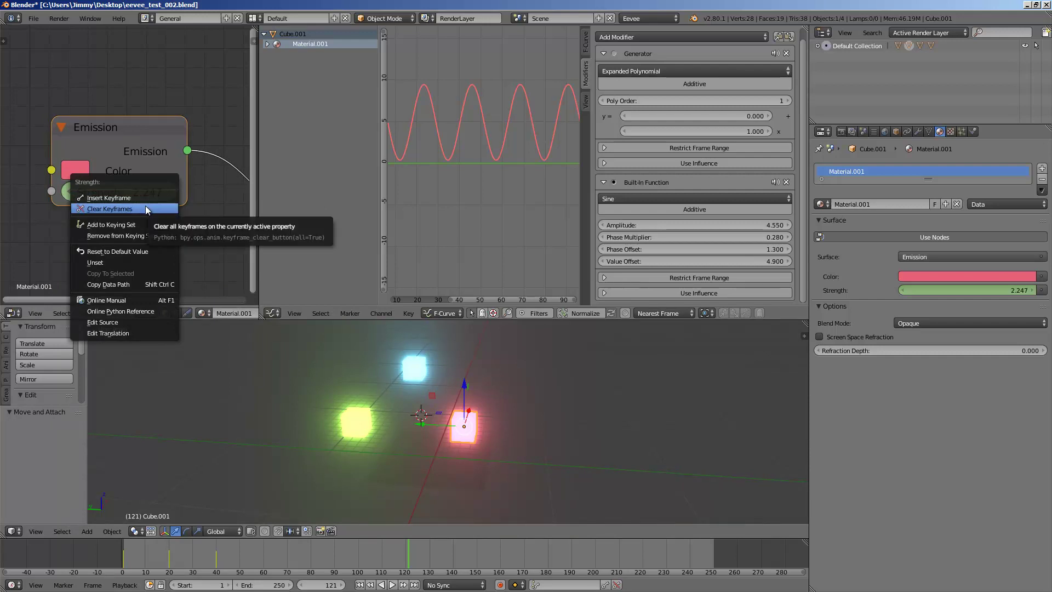
pyautogui.click(145, 237)
# Step: Compare the emission Strength animation channels of Cube, Cube.001 and Cube.002 by expanding each material's shader node tree
pyautogui.click(267, 44)
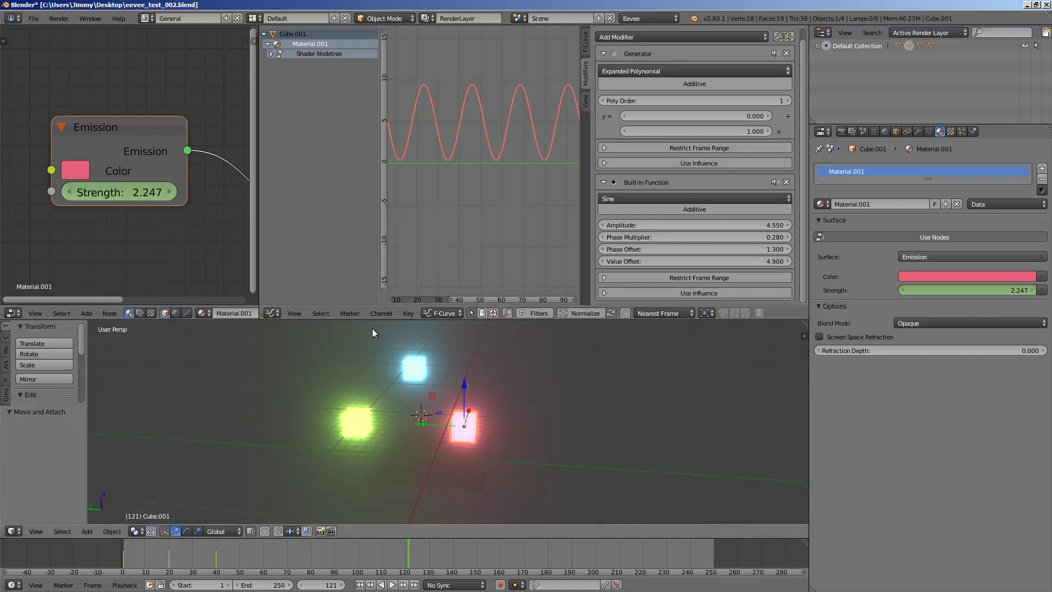
pyautogui.rightClick(421, 368)
pyautogui.rightClick(357, 428)
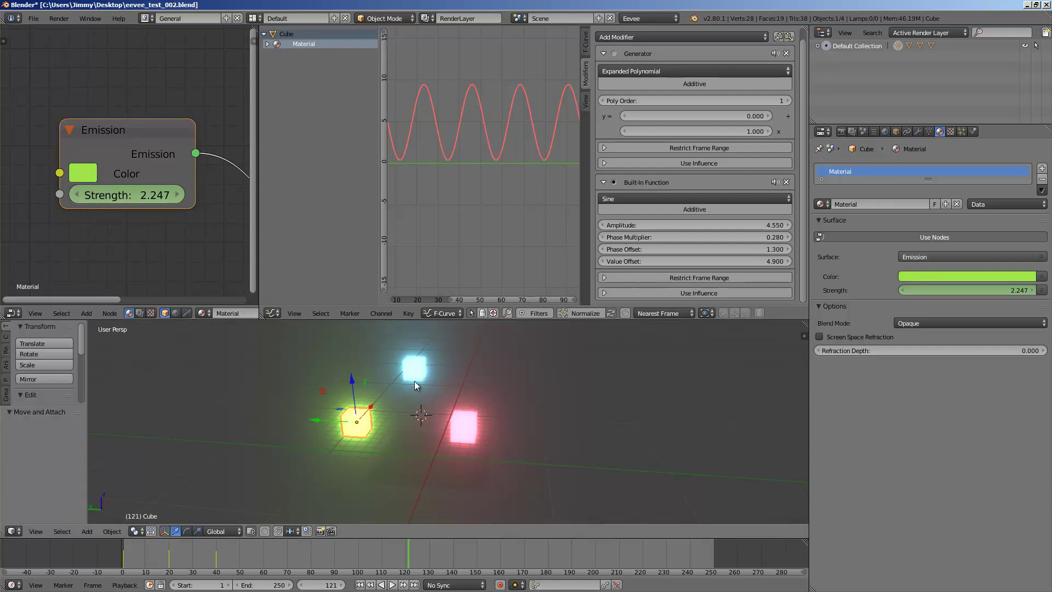
pyautogui.rightClick(414, 377)
pyautogui.rightClick(466, 427)
pyautogui.click(272, 54)
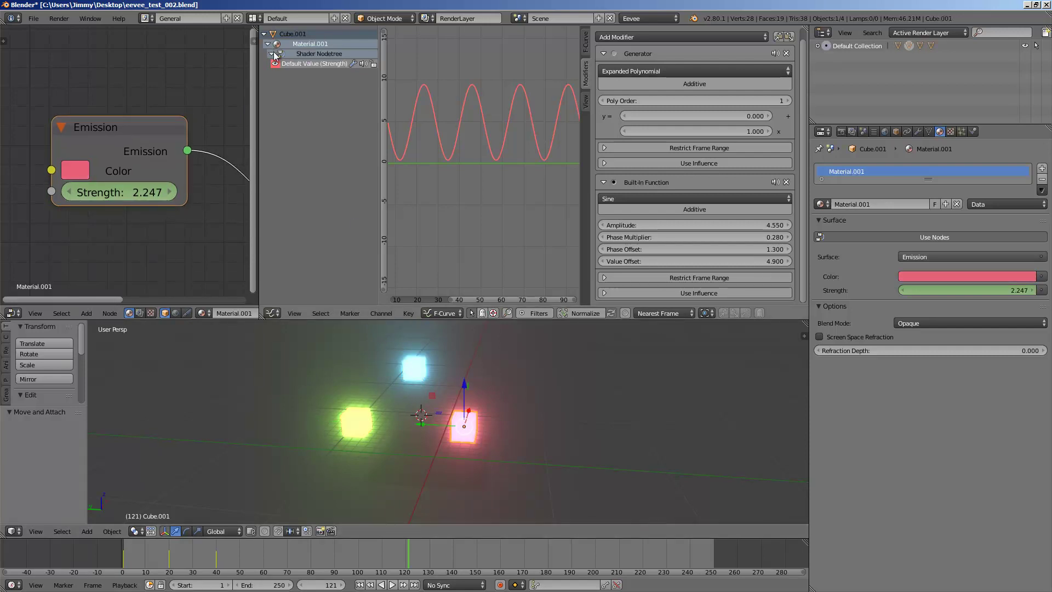
pyautogui.rightClick(347, 417)
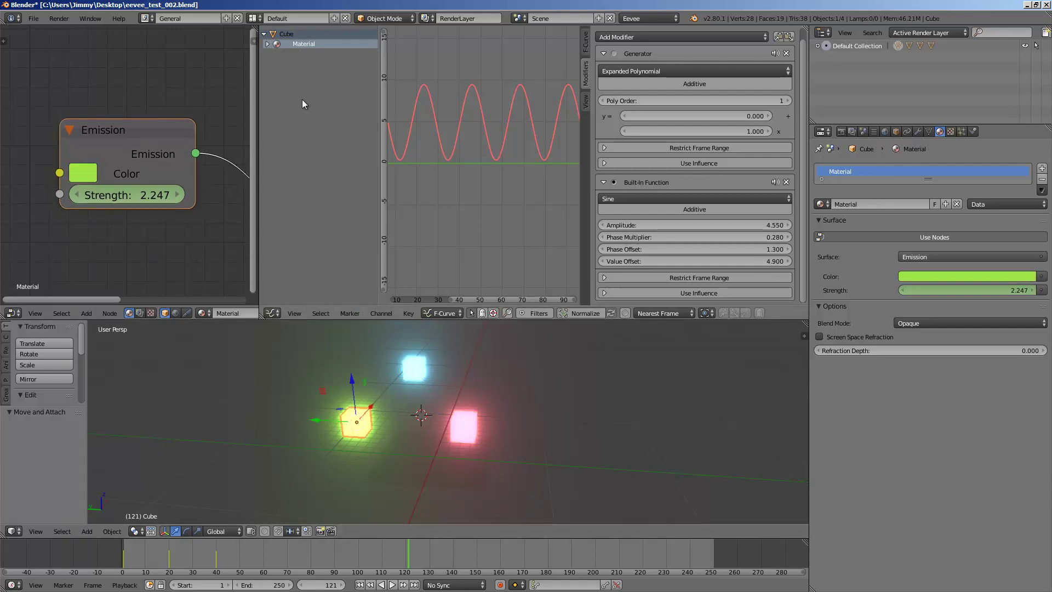
pyautogui.click(267, 44)
pyautogui.click(271, 54)
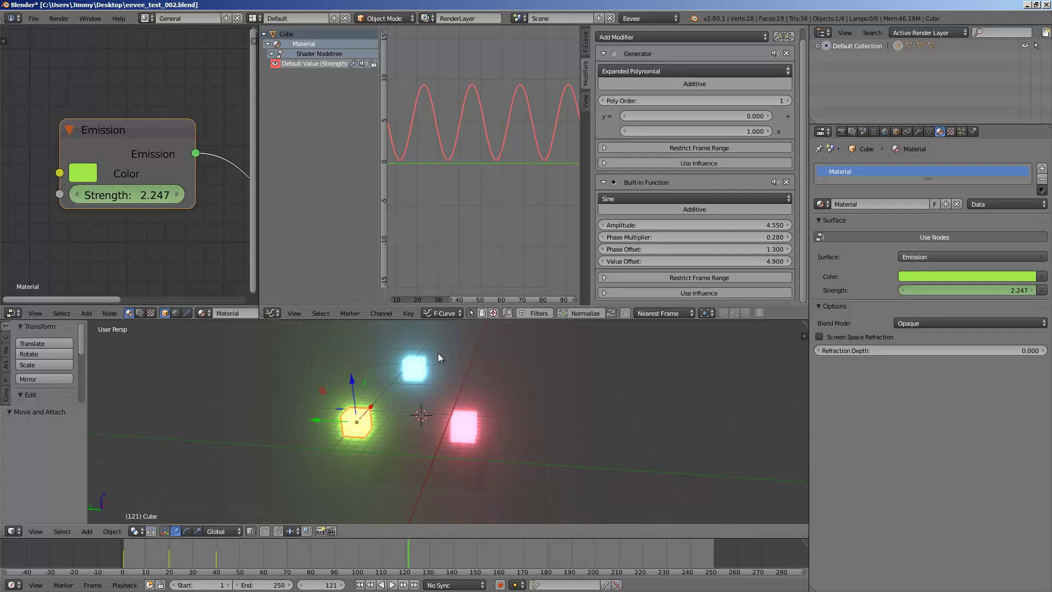
pyautogui.rightClick(419, 370)
pyautogui.rightClick(462, 422)
pyautogui.rightClick(420, 371)
# Step: Clear all keyframes from Cube.001's emission strength and check the other cubes' strength during playback
pyautogui.rightClick(465, 425)
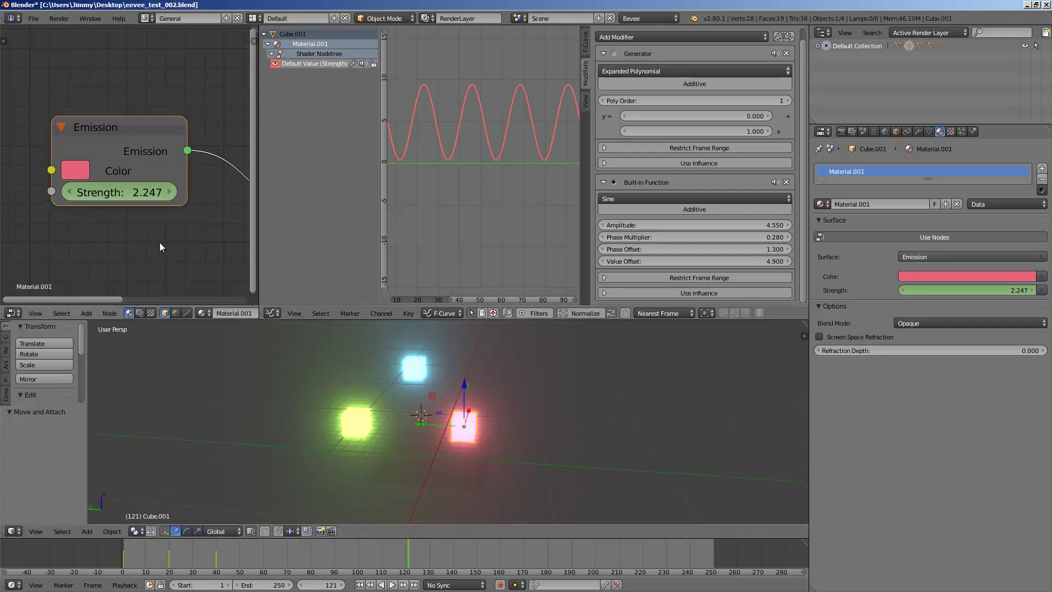
pyautogui.rightClick(140, 192)
pyautogui.click(124, 211)
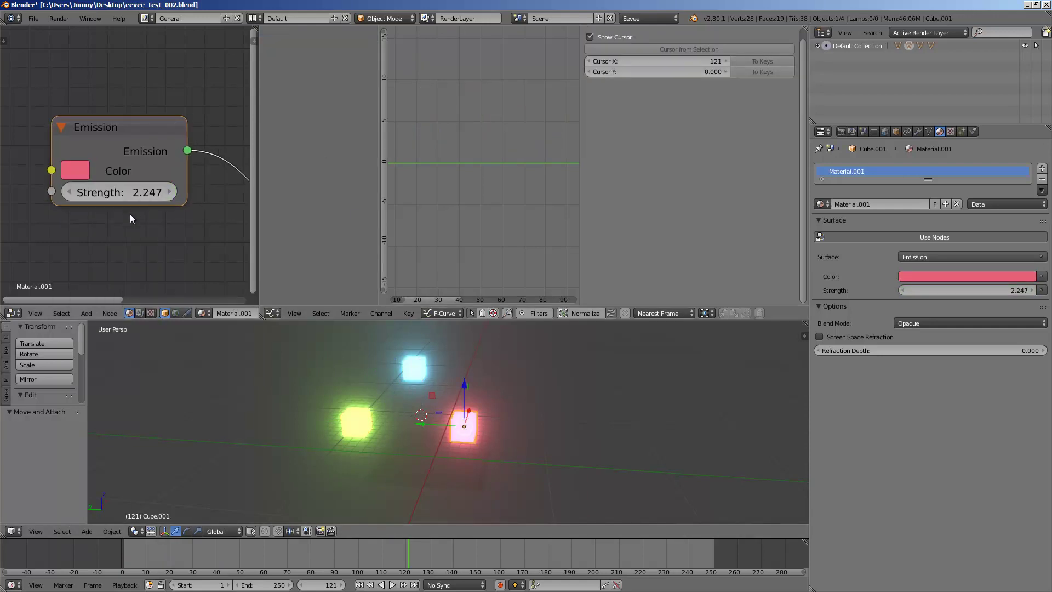
pyautogui.rightClick(412, 365)
pyautogui.rightClick(356, 421)
pyautogui.rightClick(420, 369)
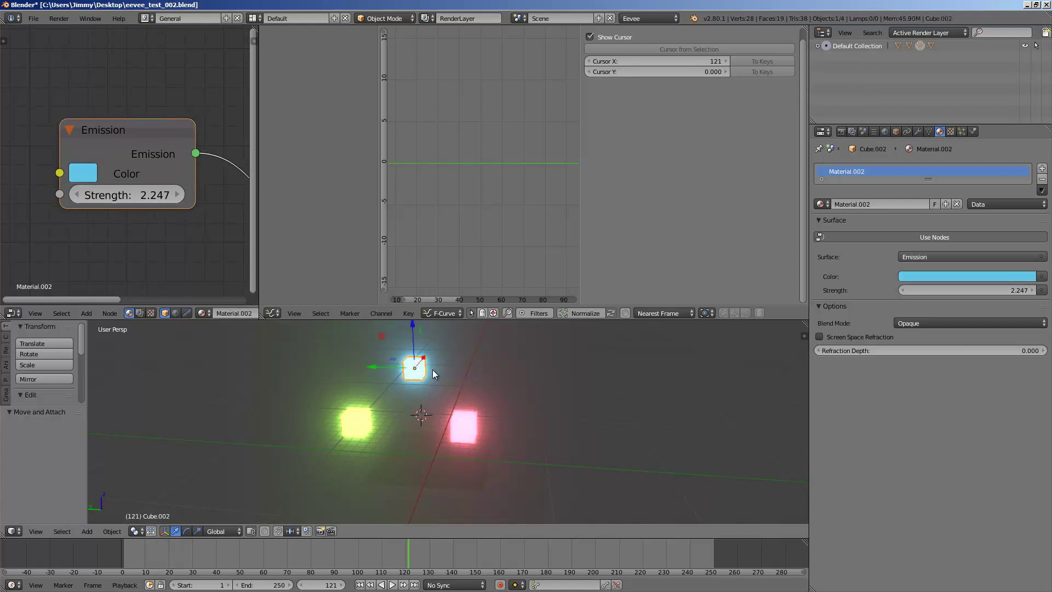
pyautogui.hotkey('alt', 'a')
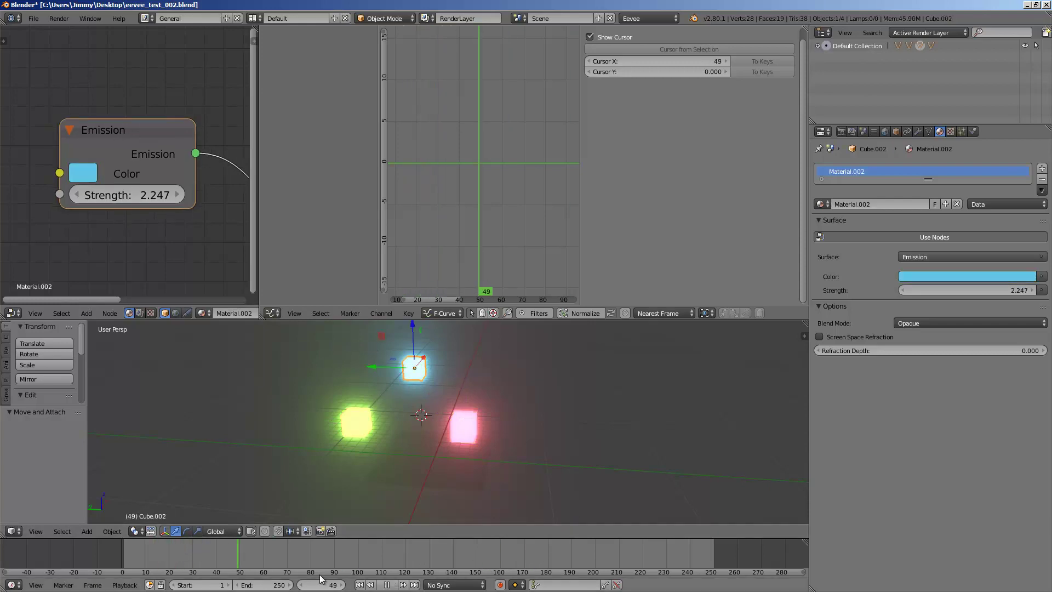
pyautogui.hotkey('alt', 'a')
# Step: Set Cube.001's emission strength to 0 and keyframe it at frame 0
pyautogui.moveTo(373, 406); pyautogui.dragTo(524, 456)
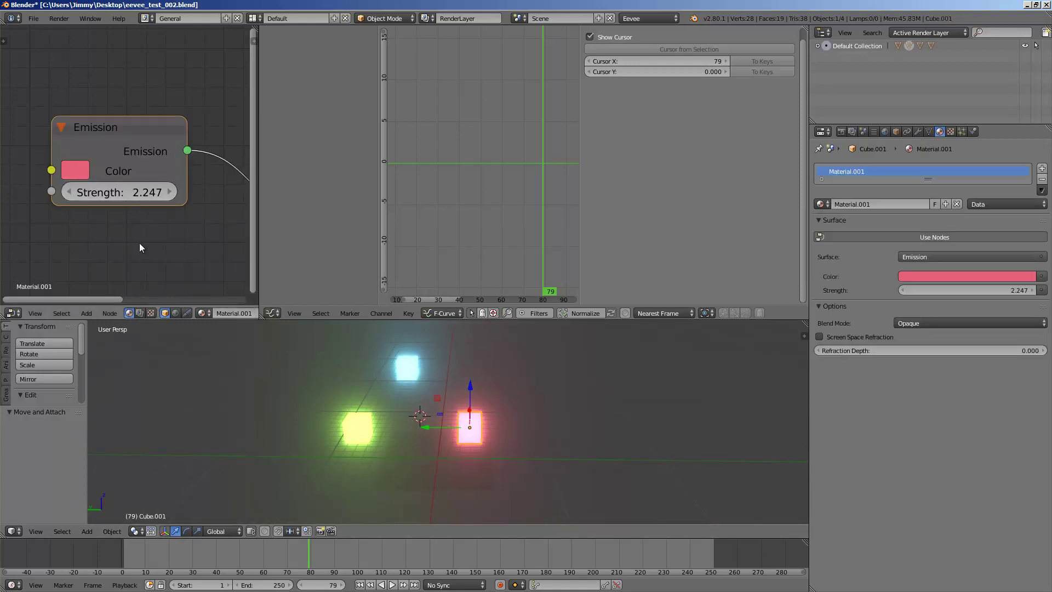
pyautogui.click(120, 556)
pyautogui.click(116, 193)
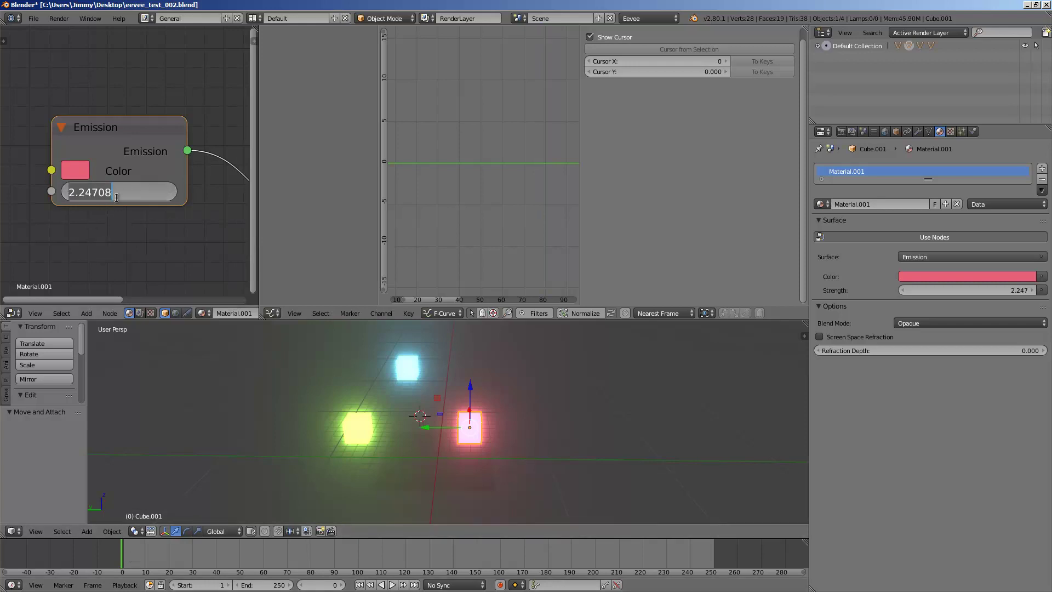
pyautogui.write('0')
pyautogui.press('Return')
pyautogui.press('i')
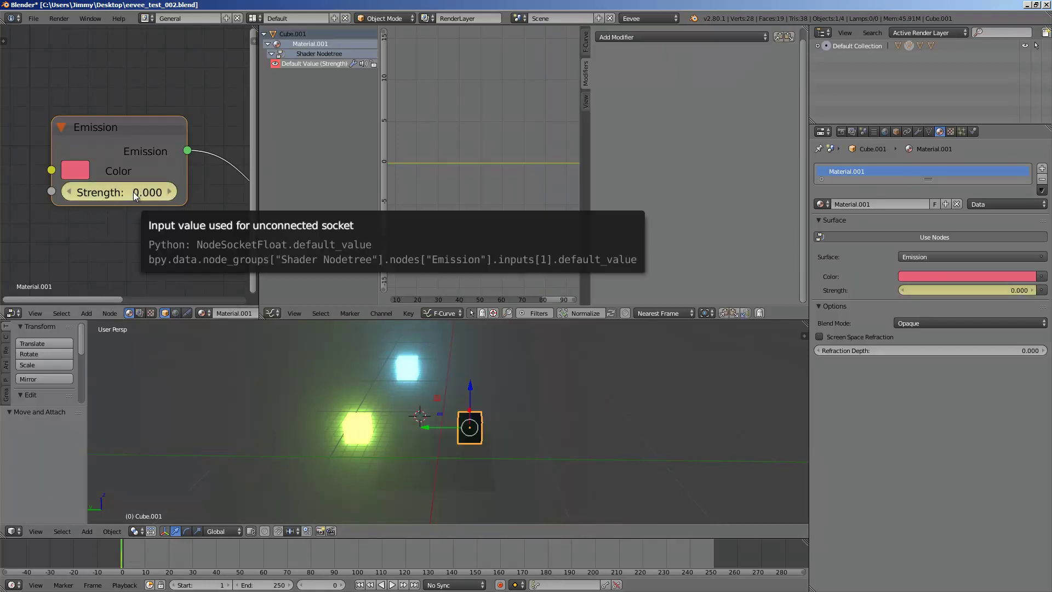
# Step: Keyframe Cube.001's emission strength at 4.2 on frame 22 and scrub through the fade-in
pyautogui.moveTo(147, 540); pyautogui.dragTo(174, 548)
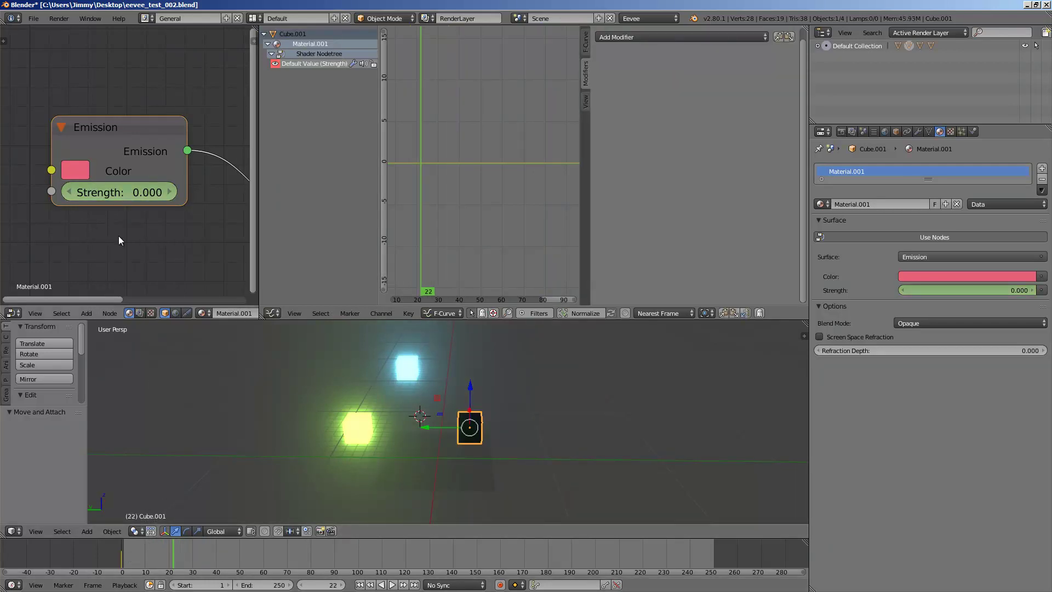
pyautogui.moveTo(126, 192); pyautogui.dragTo(149, 189)
pyautogui.press('i')
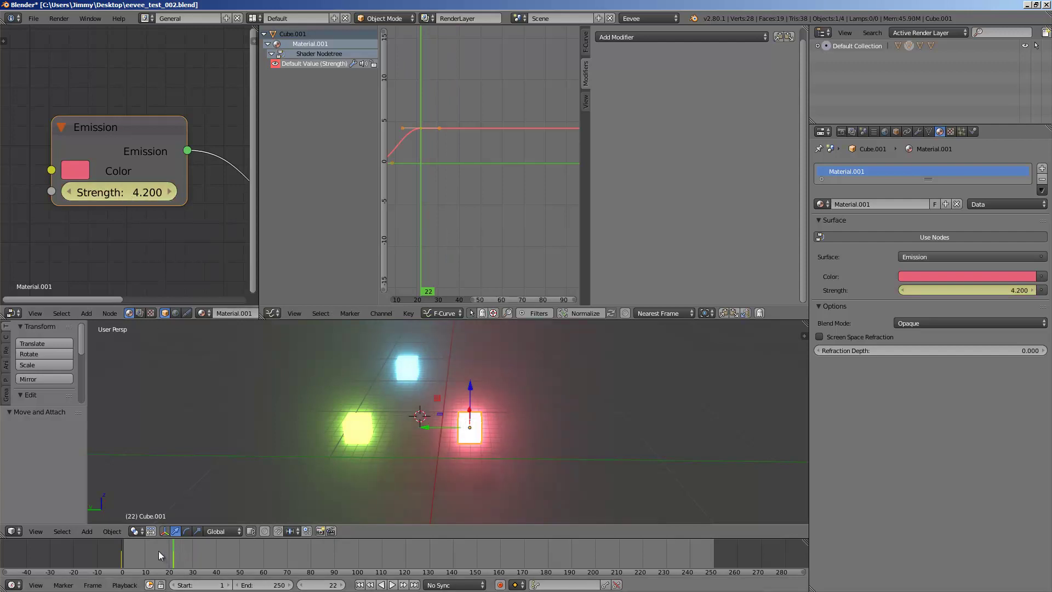
pyautogui.moveTo(159, 551); pyautogui.dragTo(190, 548)
# Step: Set Cube.002's emission strength to 0 and keyframe it at about frame 3
pyautogui.rightClick(408, 368)
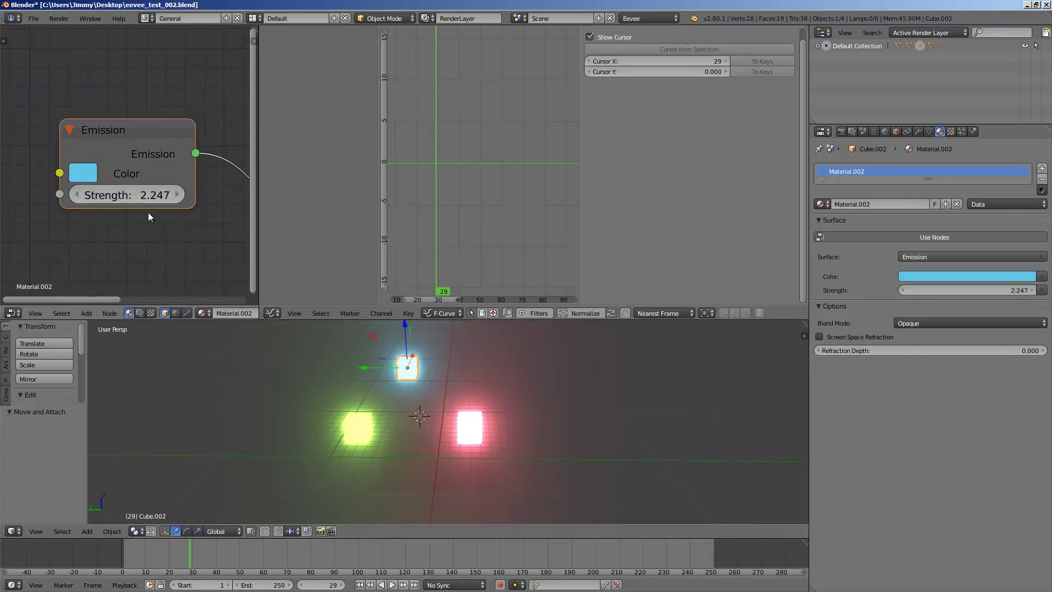
pyautogui.moveTo(148, 195); pyautogui.dragTo(110, 196)
pyautogui.moveTo(138, 544); pyautogui.dragTo(197, 545)
pyautogui.press('i')
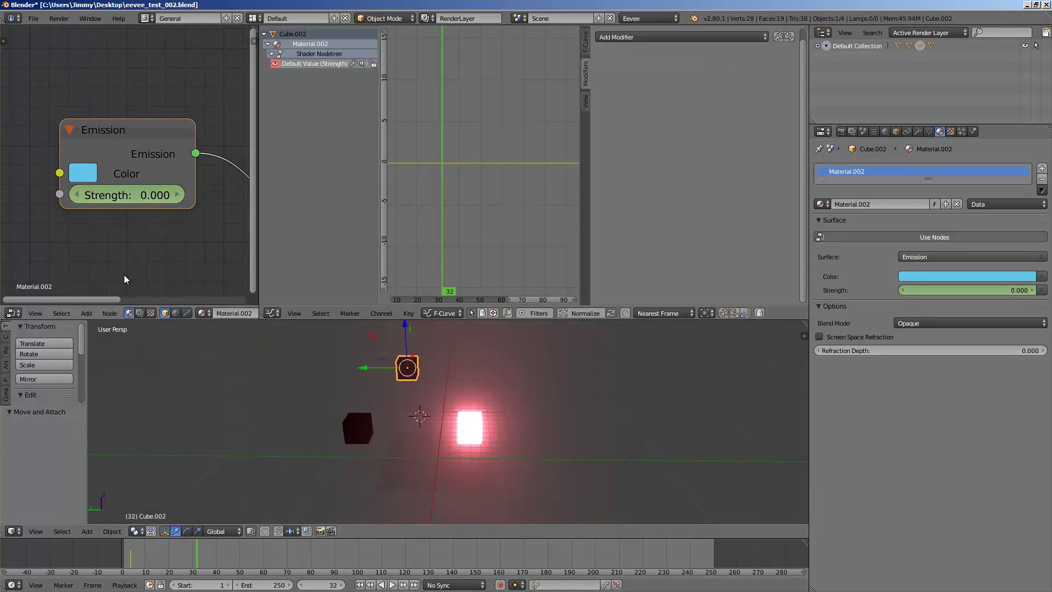
# Step: Keyframe Cube.002's emission strength at 5.6 on frame 32 and scrub through the animation
pyautogui.moveTo(138, 195); pyautogui.dragTo(181, 195)
pyautogui.press('i')
pyautogui.moveTo(186, 544); pyautogui.dragTo(220, 546)
pyautogui.moveTo(130, 541); pyautogui.dragTo(233, 548)
pyautogui.scroll(2, 405, 441)
# Step: Play the animation briefly and compare the emission strength curves of the green, blue and red cubes
pyautogui.rightClick(315, 442)
pyautogui.scroll(-1, 406, 441)
pyautogui.moveTo(436, 442)
pyautogui.mouseDown(button='middle')
pyautogui.moveTo(471, 436)
pyautogui.moveTo(448, 433)
pyautogui.mouseUp(button='middle')
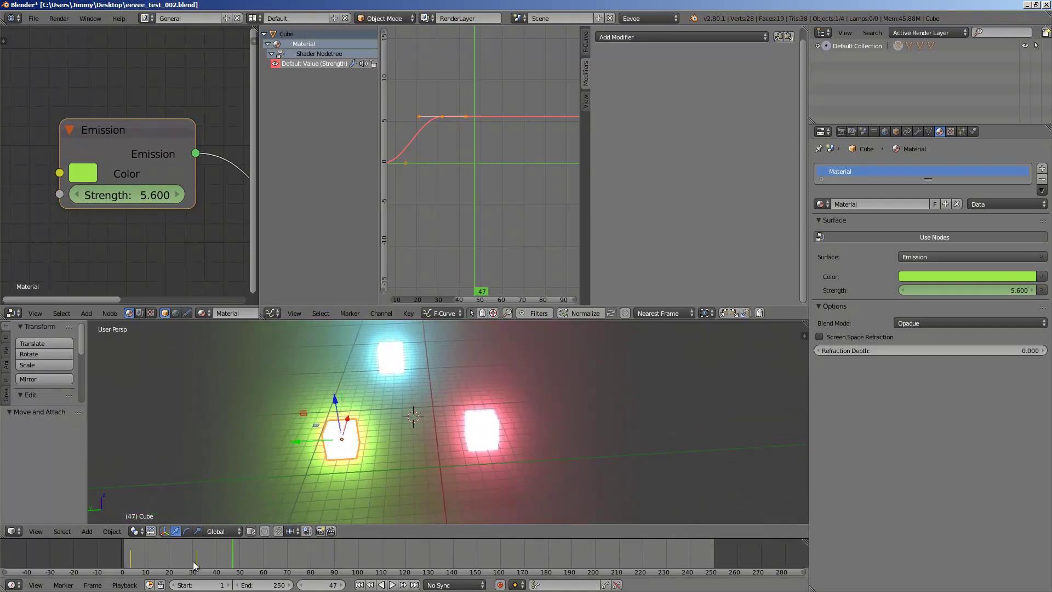
pyautogui.hotkey('shift', 'alt', 'a')
pyautogui.hotkey('alt', 'a')
pyautogui.rightClick(391, 358)
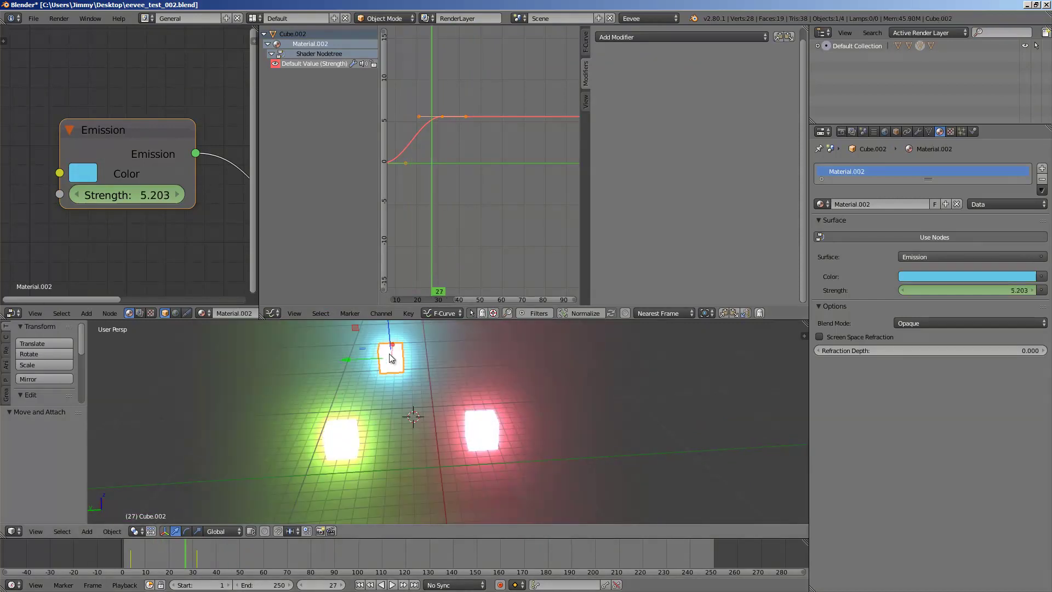
pyautogui.rightClick(477, 422)
pyautogui.rightClick(374, 356)
pyautogui.rightClick(341, 433)
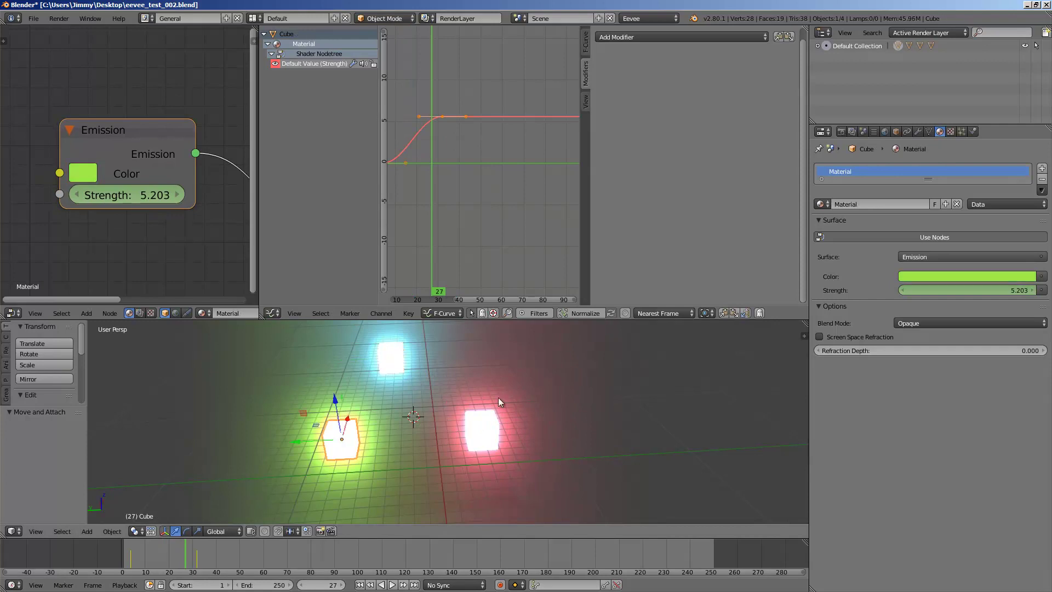
# Step: Save the scene over the existing file and recheck each cube's emission strength curve
pyautogui.moveTo(499, 397); pyautogui.dragTo(463, 395, button='middle')
pyautogui.hotkey('ctrl', 's')
pyautogui.click(464, 396)
pyautogui.rightClick(422, 354)
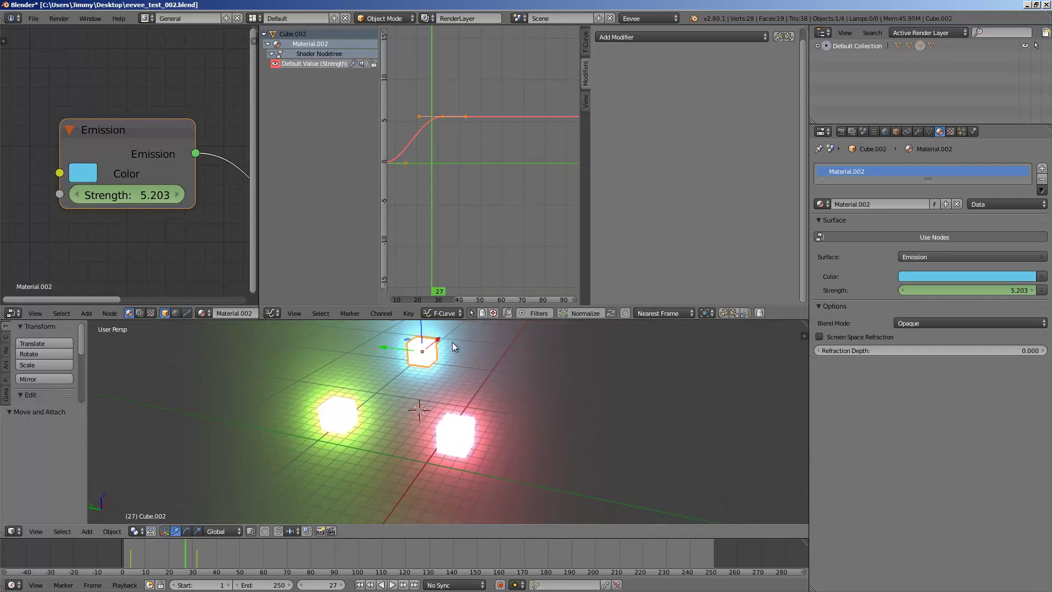
pyautogui.rightClick(449, 435)
pyautogui.rightClick(354, 420)
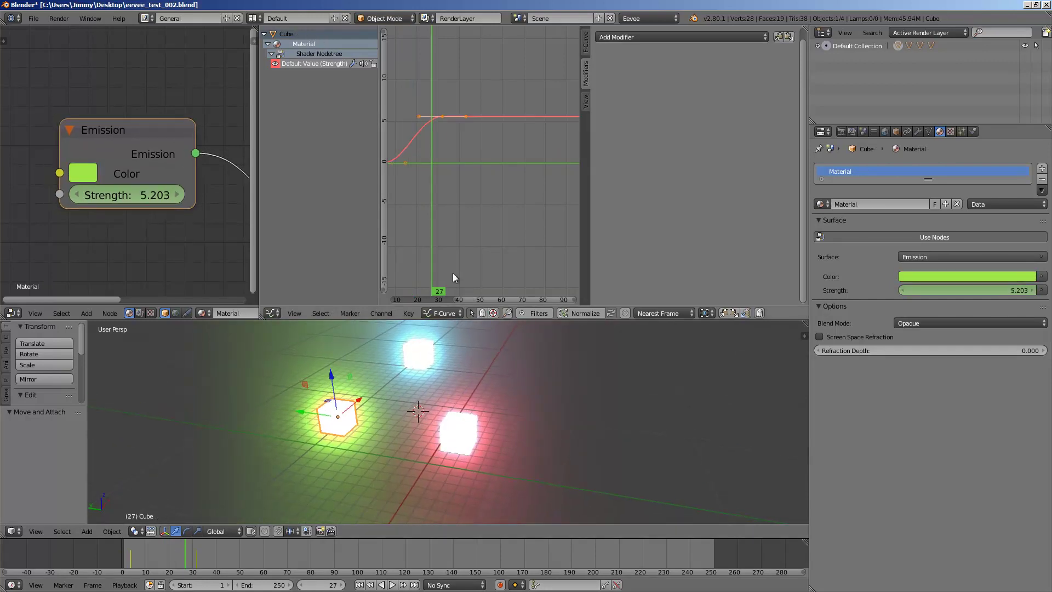
# Step: Add a Sine Built-In Function modifier to the green cube's emission strength curve with amplitude 5.7, phase multiplier 0.18 and value offset 5.65
pyautogui.press('Home')
pyautogui.moveTo(192, 550); pyautogui.dragTo(200, 550)
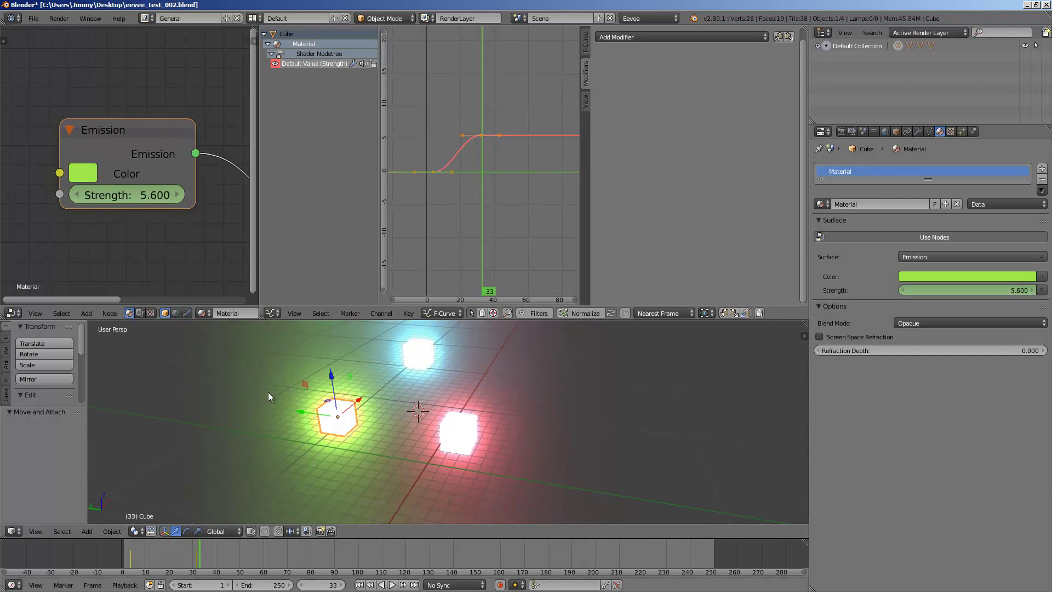
pyautogui.click(632, 36)
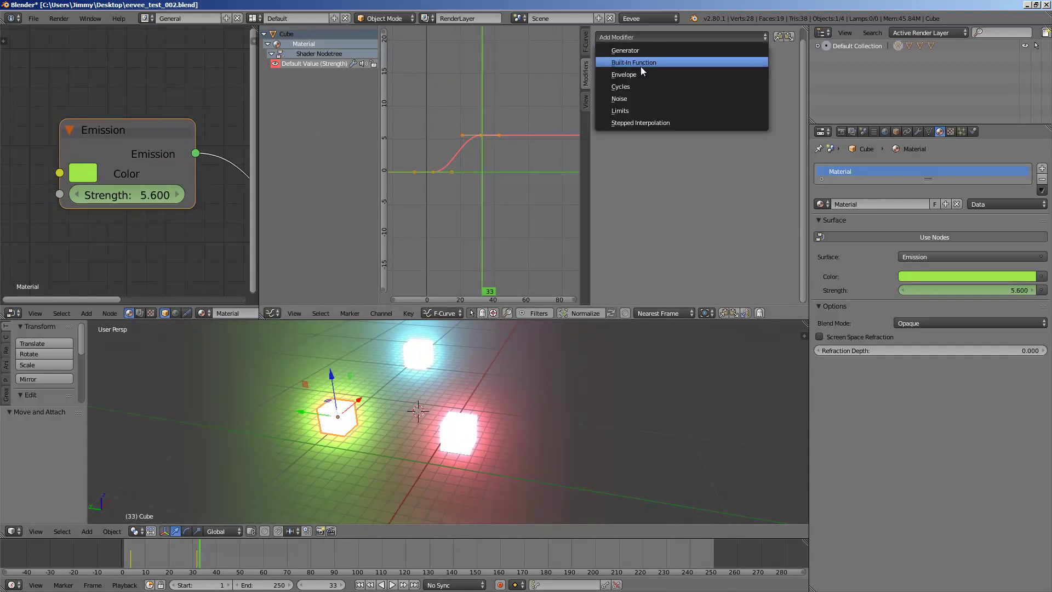
pyautogui.click(646, 65)
pyautogui.scroll(1, 518, 247)
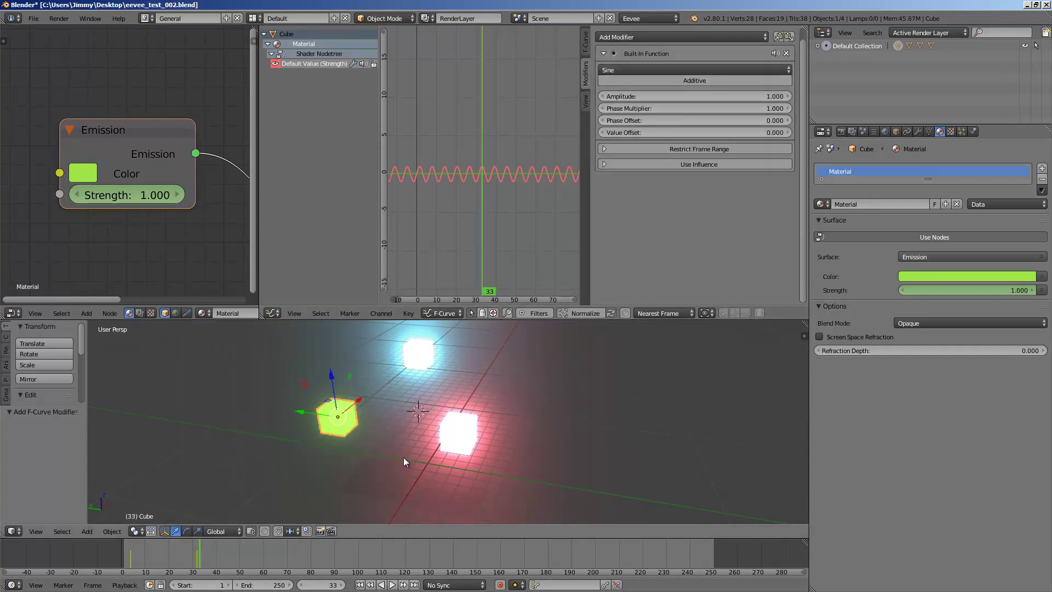
pyautogui.scroll(2, 402, 373)
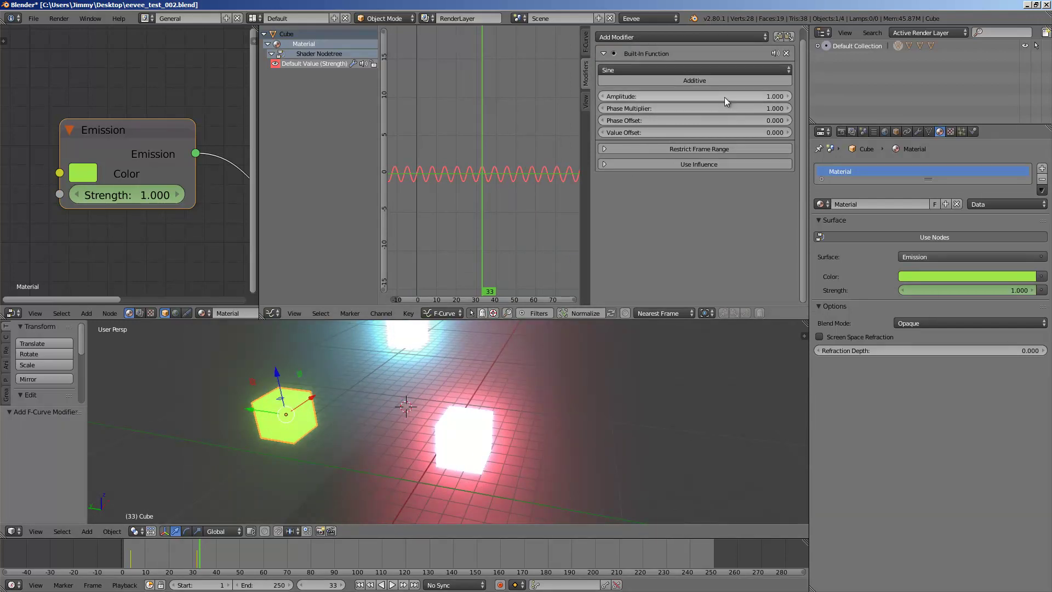
pyautogui.moveTo(725, 97); pyautogui.dragTo(547, 111)
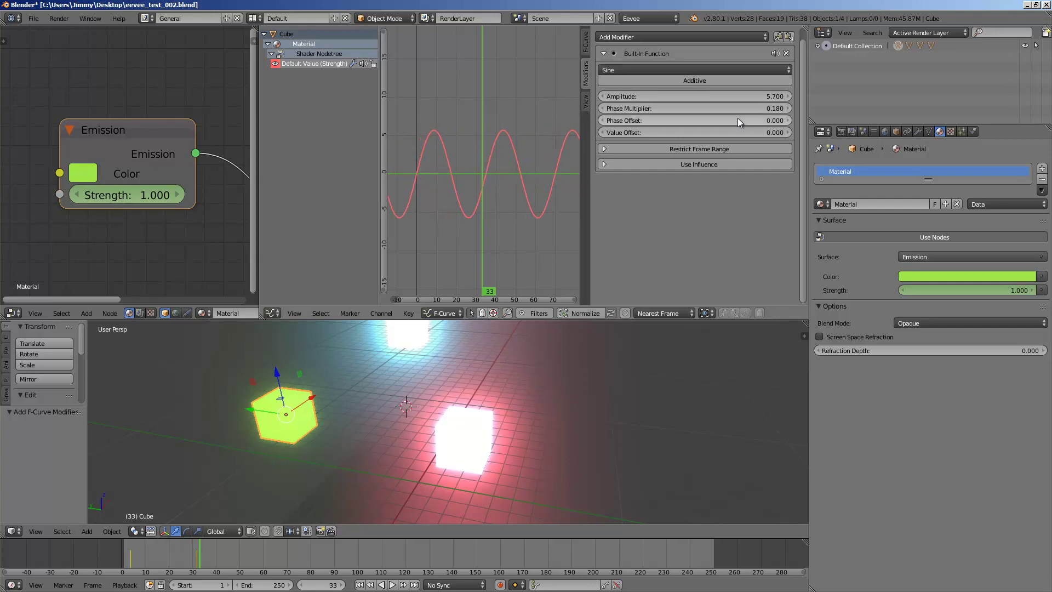
pyautogui.moveTo(743, 129)
pyautogui.mouseDown()
pyautogui.moveTo(1046, 55)
pyautogui.moveTo(738, 134)
pyautogui.mouseUp()
# Step: Play the animation and compare the emission strength curves of the green cube and the blue Cube.002
pyautogui.hotkey('alt', 'a')
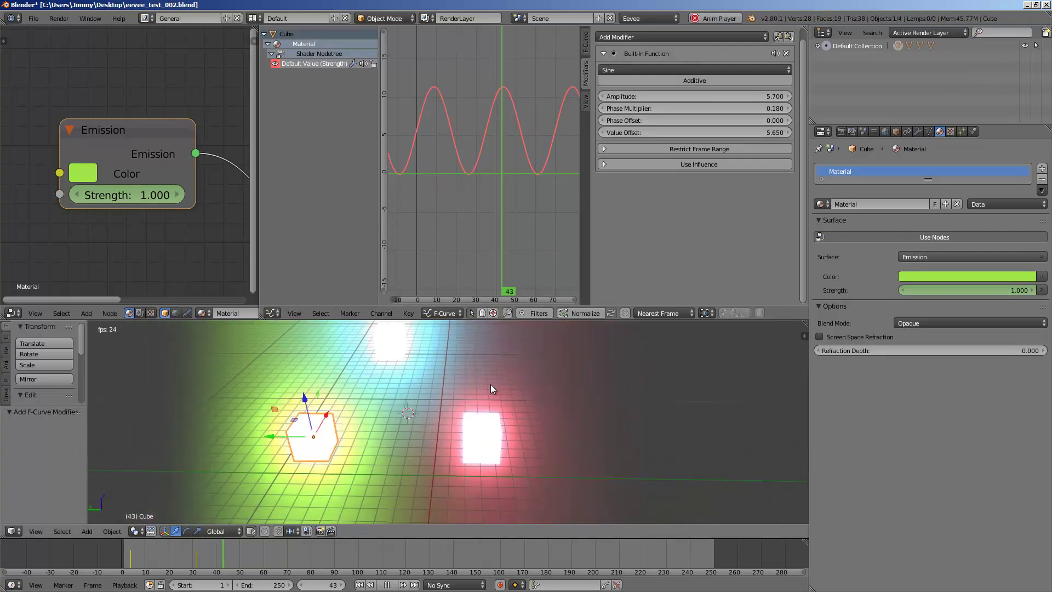
pyautogui.moveTo(492, 383); pyautogui.dragTo(423, 419, button='middle')
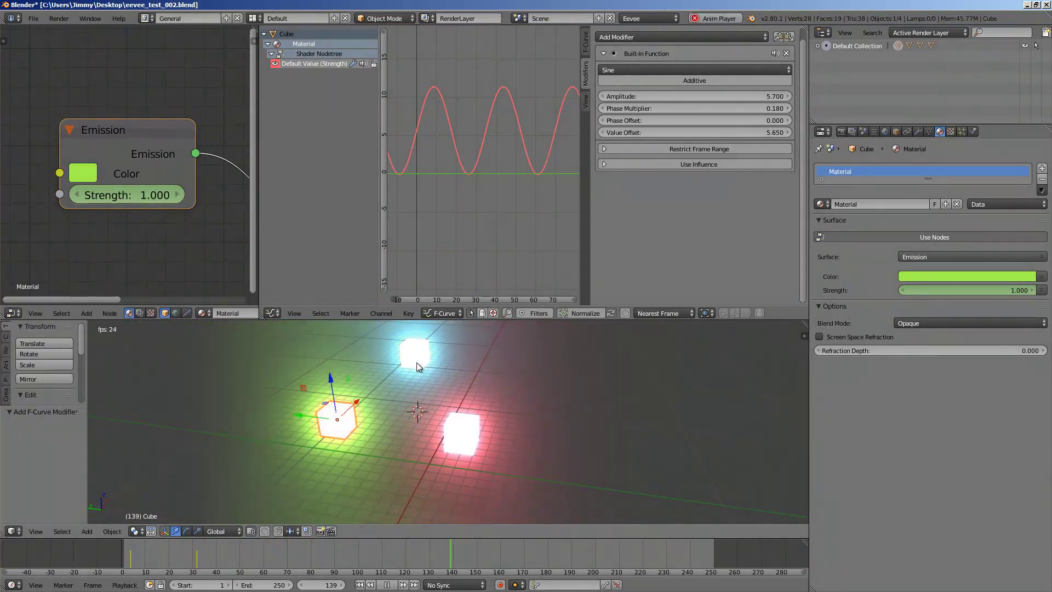
pyautogui.rightClick(419, 358)
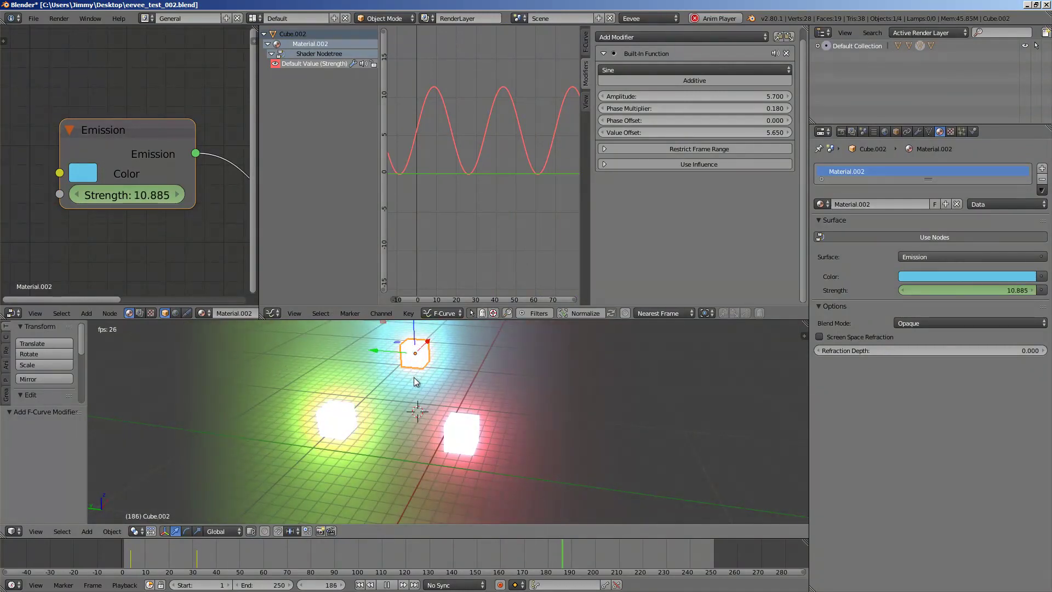
pyautogui.press('Escape')
pyautogui.rightClick(353, 407)
pyautogui.rightClick(415, 353)
pyautogui.rightClick(348, 422)
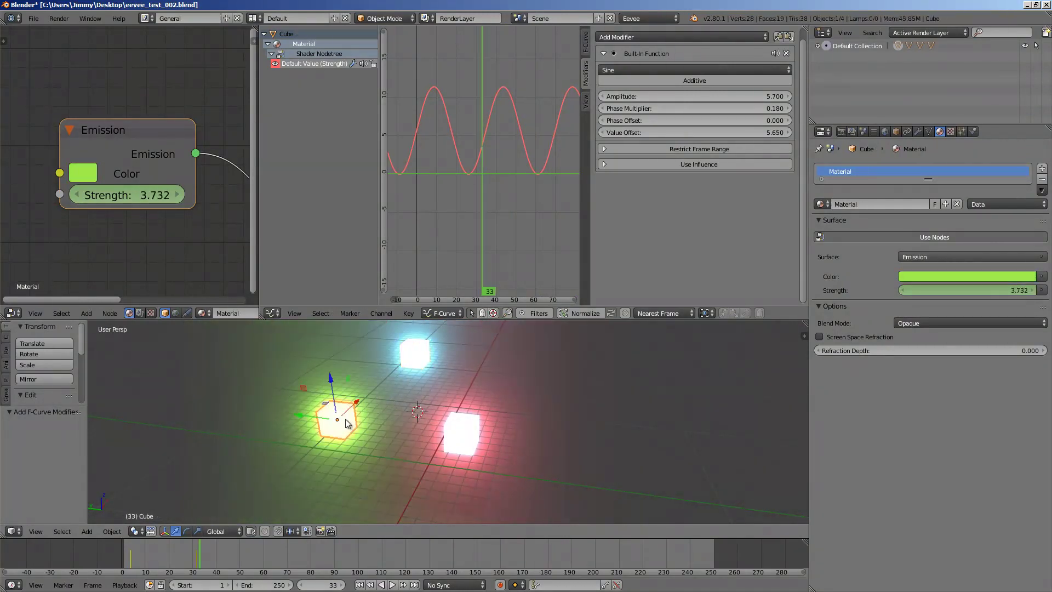
# Step: Add a Sine Built-In Function modifier to red Cube.001's emission strength curve with amplitude 3.88, phase multiplier 0.13 and value offset 3.96
pyautogui.rightClick(483, 423)
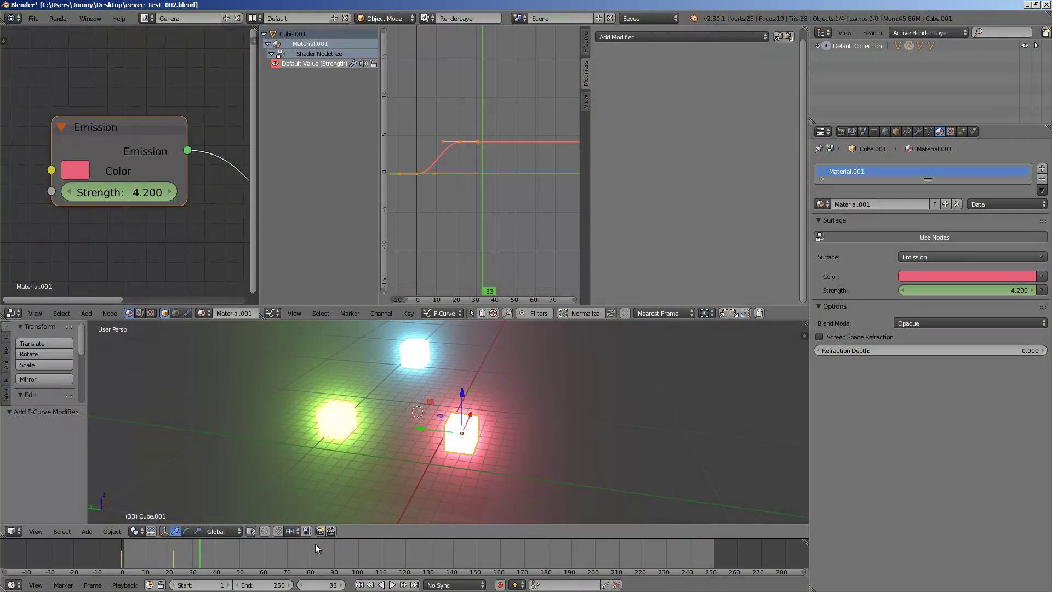
pyautogui.hotkey('alt', 'a')
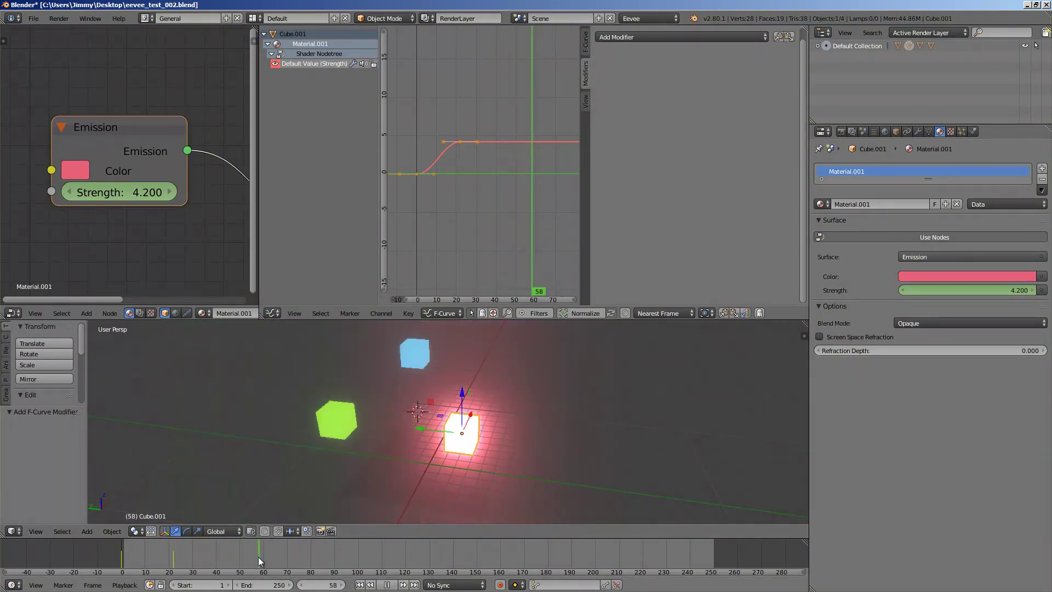
pyautogui.hotkey('alt', 'a')
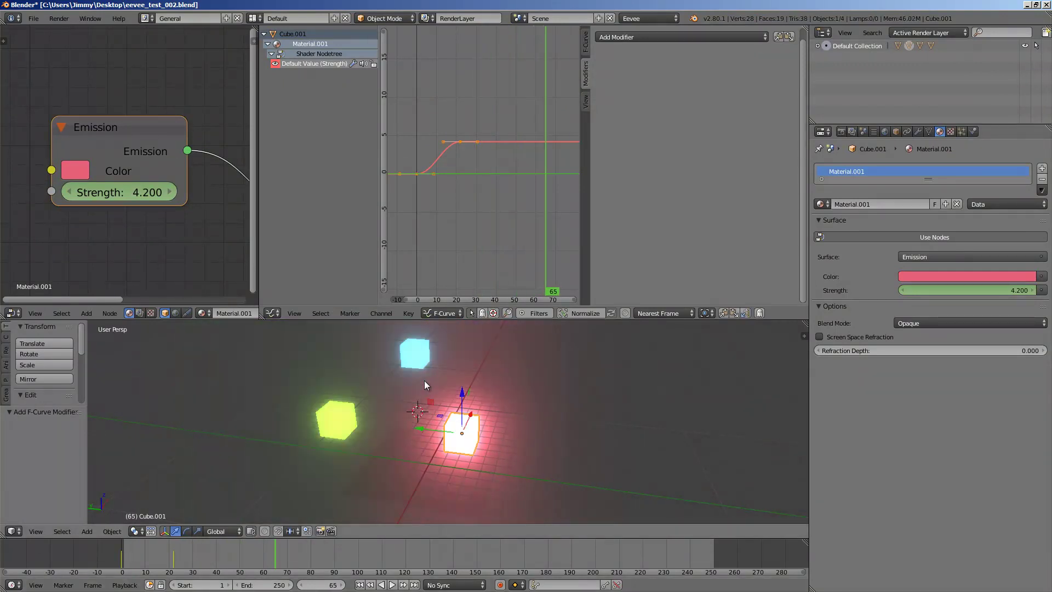
pyautogui.click(638, 45)
pyautogui.click(652, 61)
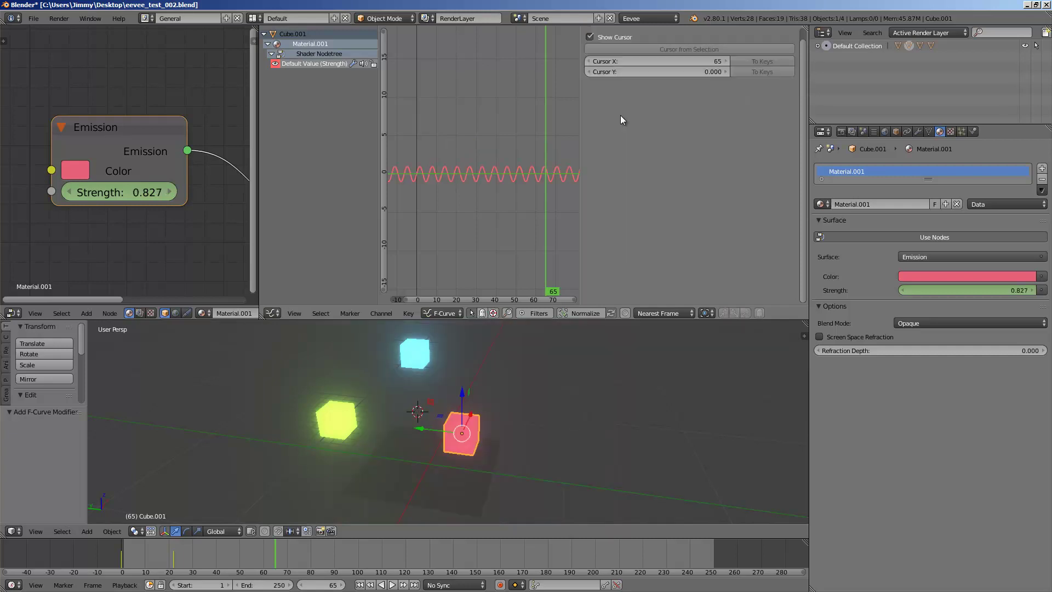
pyautogui.scroll(3, 568, 274)
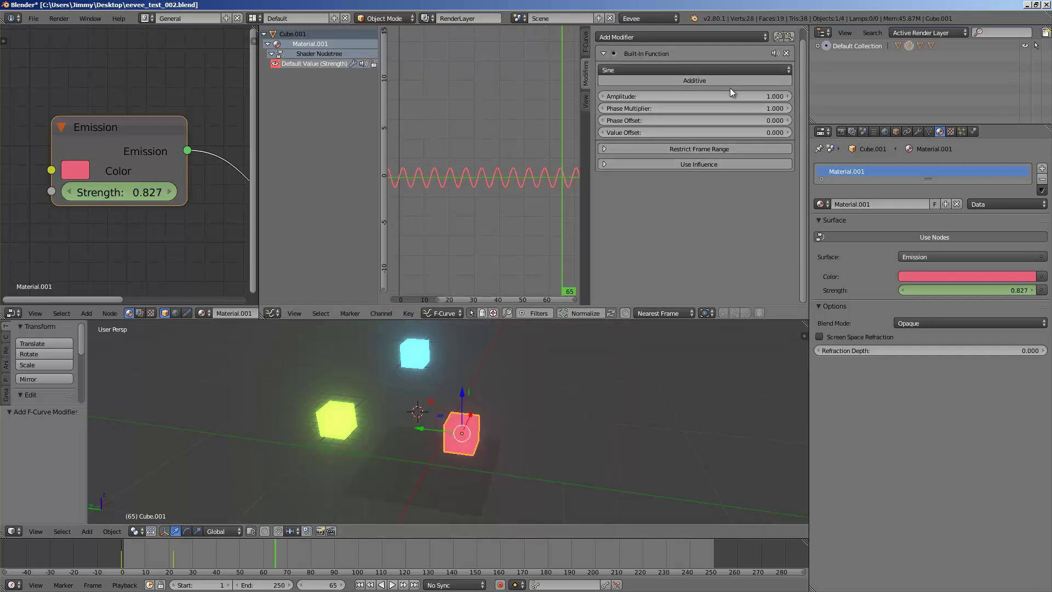
pyautogui.moveTo(732, 96); pyautogui.dragTo(906, 91)
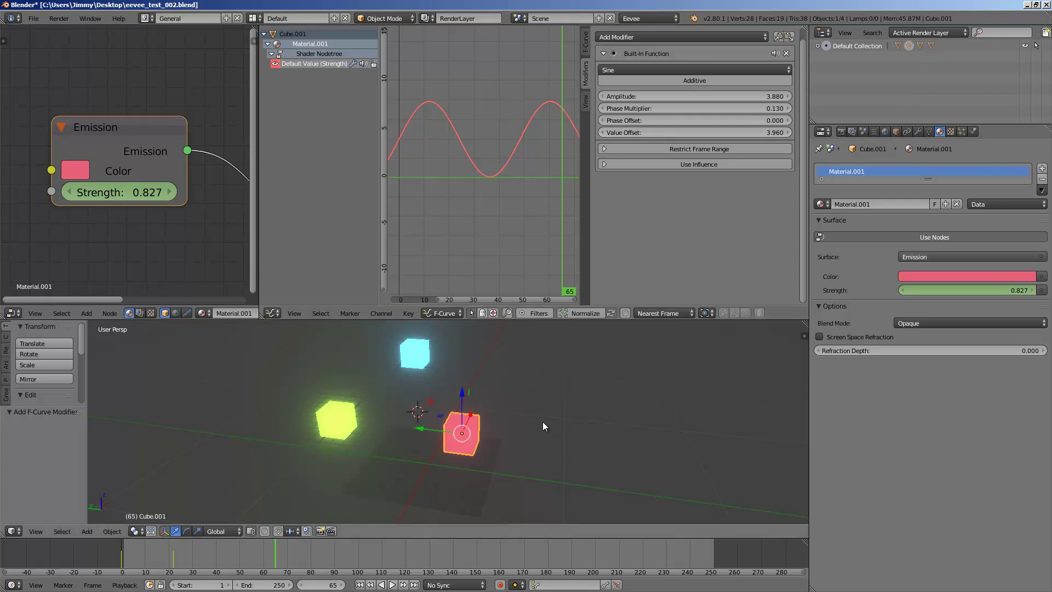
# Step: Play the animation from a shifted view and compare the modified strength curves of the green and blue cubes
pyautogui.hotkey('alt', 'a')
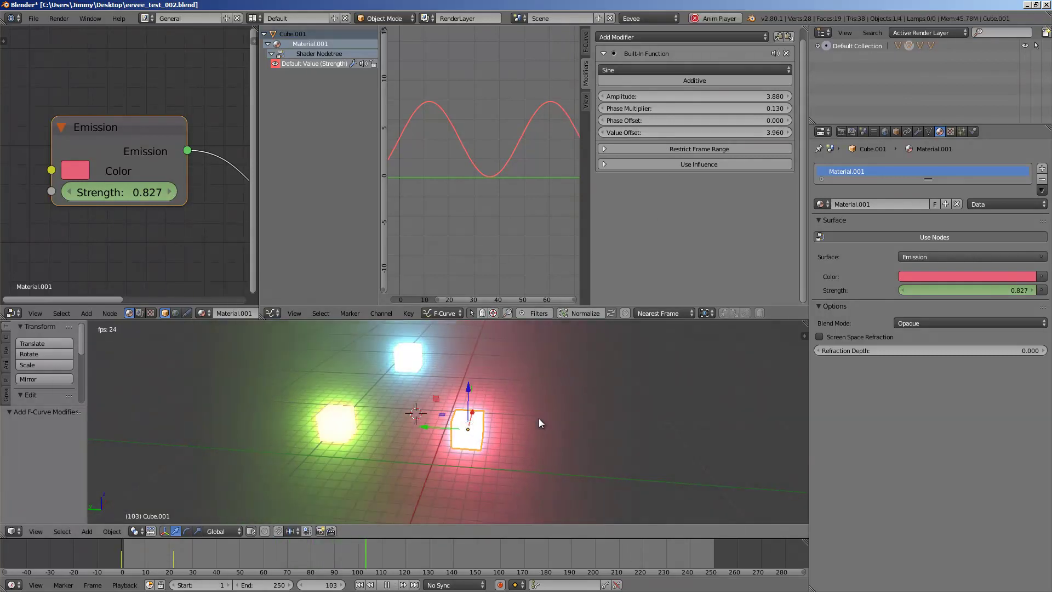
pyautogui.press('Escape')
pyautogui.rightClick(344, 413)
pyautogui.rightClick(407, 356)
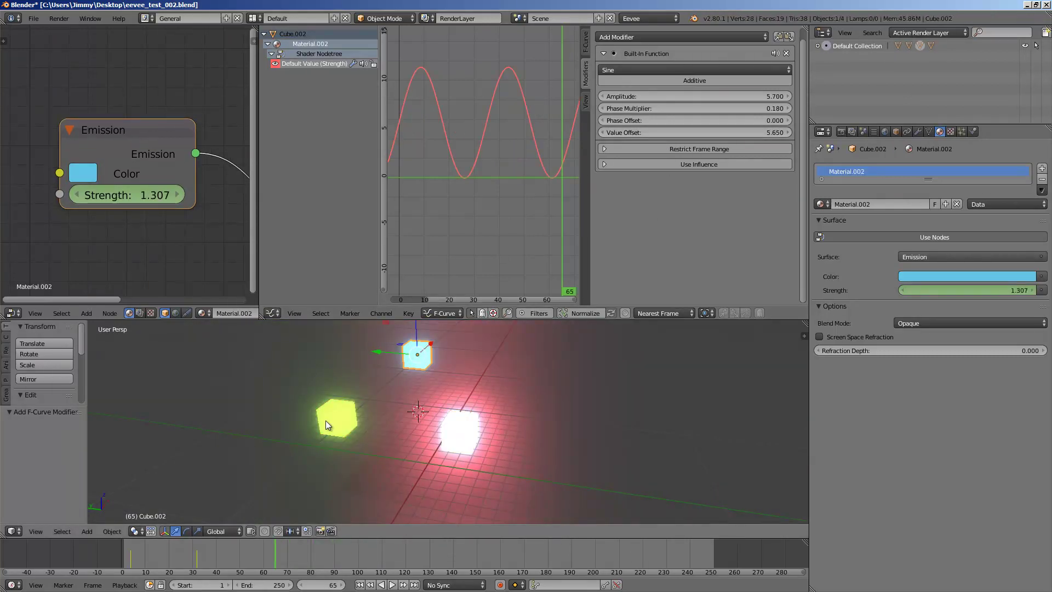
pyautogui.rightClick(326, 420)
pyautogui.moveTo(505, 431); pyautogui.dragTo(478, 404, button='middle')
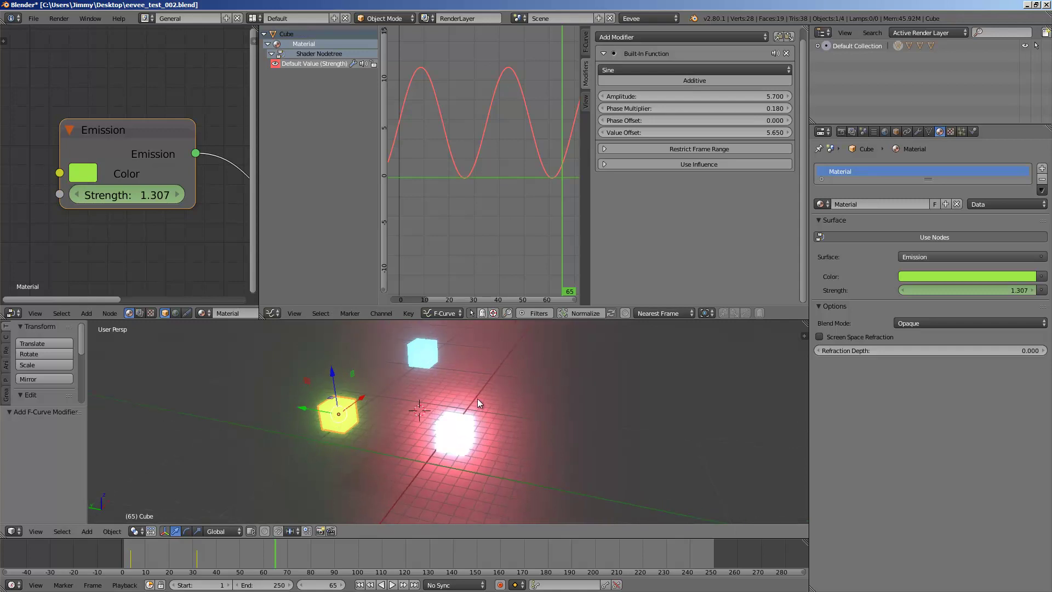
# Step: Clear the keyframes on Cube.002's emission strength and check whether the green cube's curve is affected
pyautogui.rightClick(435, 351)
pyautogui.rightClick(144, 188)
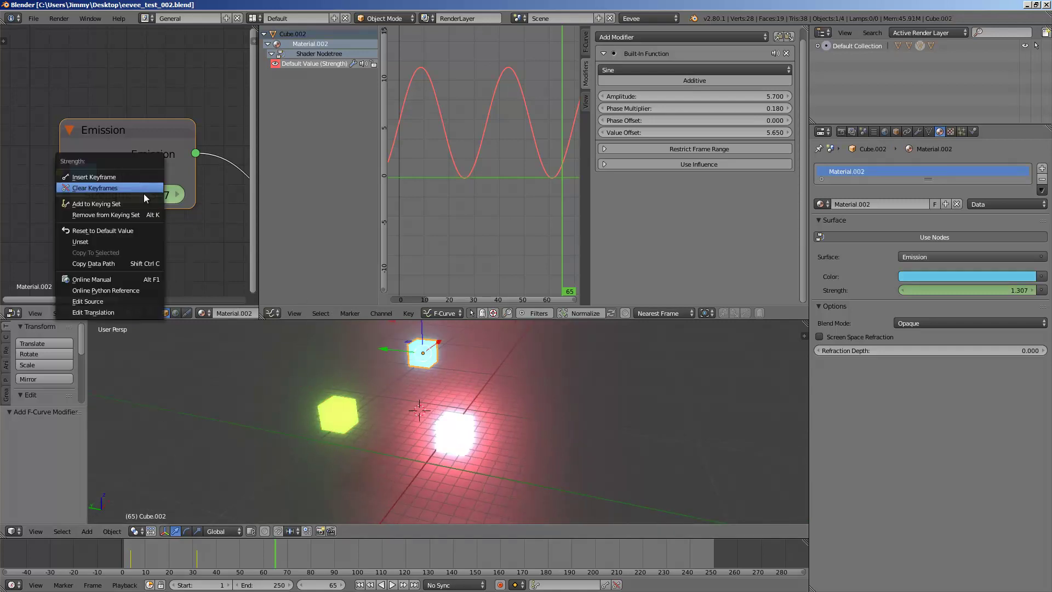
pyautogui.click(133, 189)
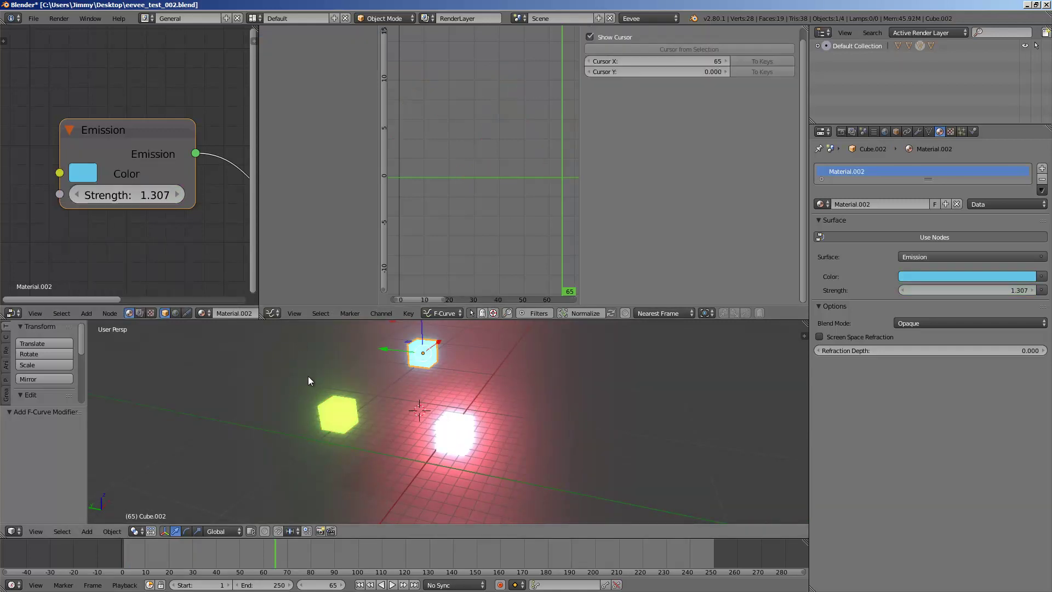
pyautogui.rightClick(328, 403)
pyautogui.rightClick(422, 353)
pyautogui.rightClick(338, 390)
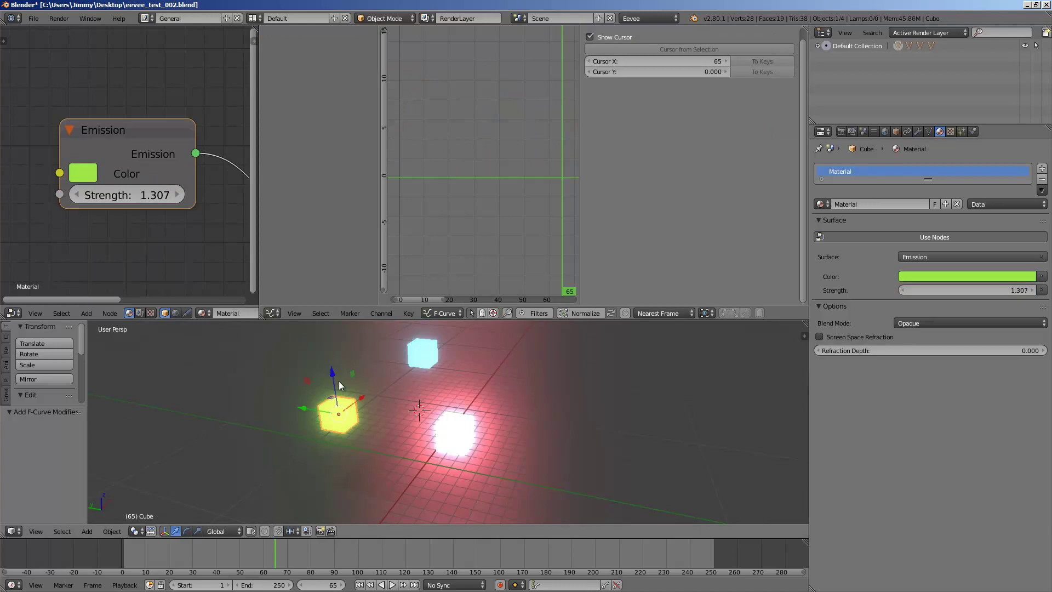
# Step: Set the green cube's emission strength to 0, compare it with Cube.002, and raise it to 0.1
pyautogui.moveTo(142, 199); pyautogui.dragTo(126, 199)
pyautogui.rightClick(422, 356)
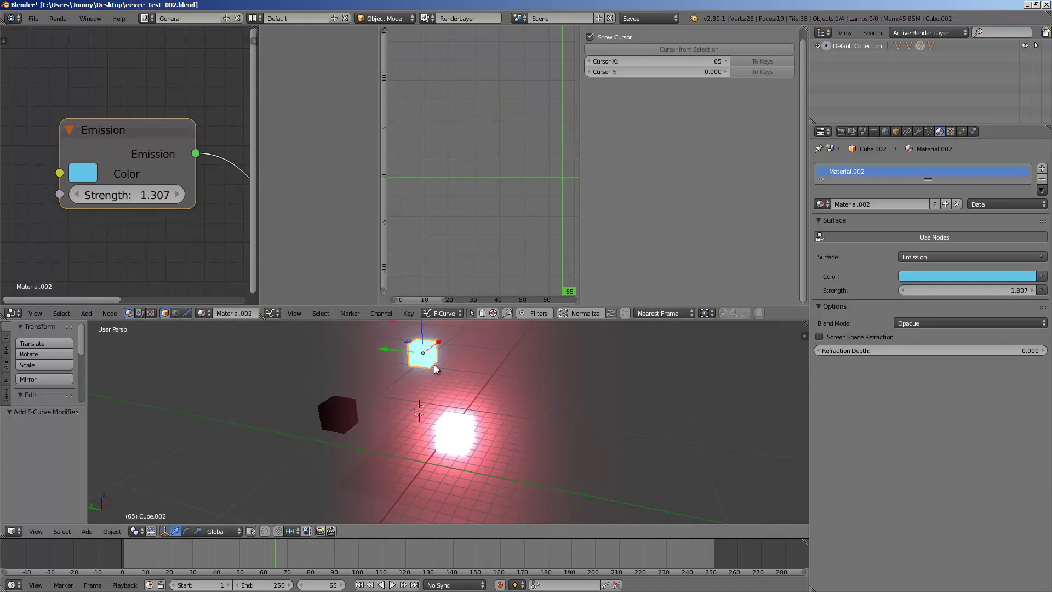
pyautogui.rightClick(345, 412)
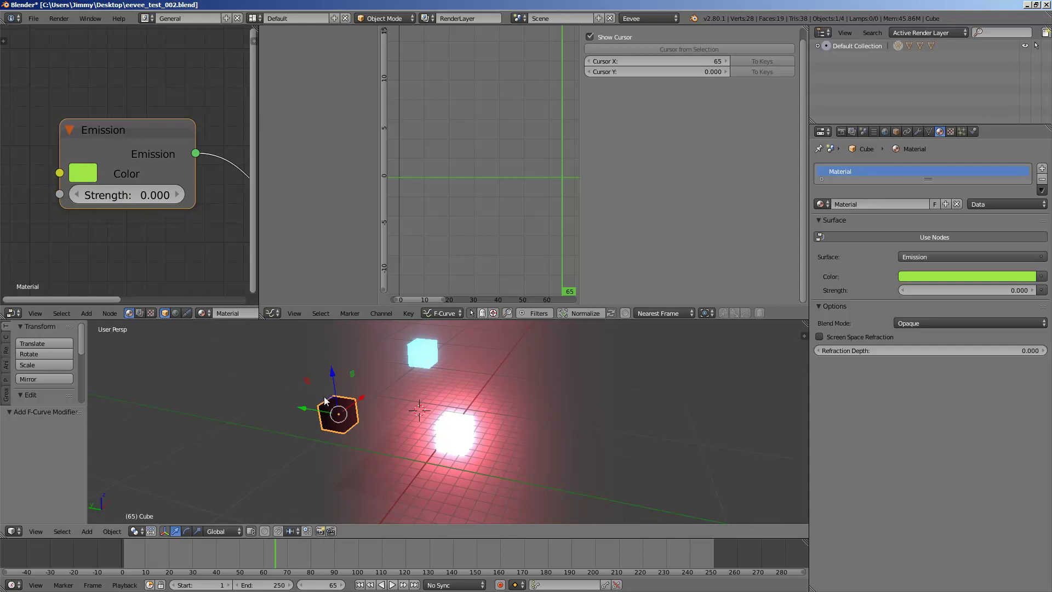
pyautogui.moveTo(137, 195); pyautogui.dragTo(145, 196)
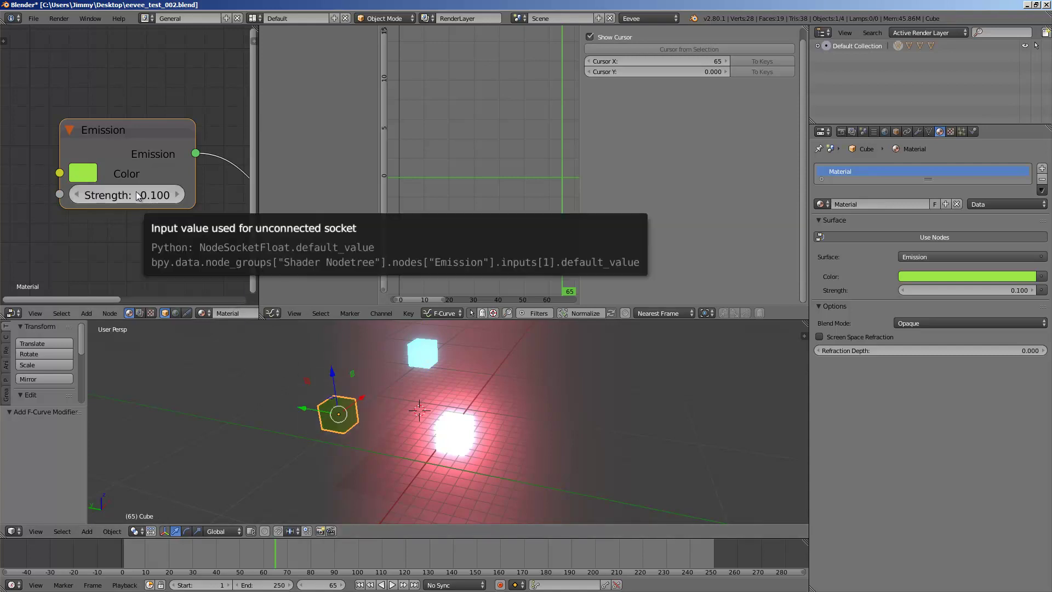
# Step: Keyframe Cube.002's emission strength at about 2.407 on frame 65 and save the scene
pyautogui.rightClick(421, 353)
pyautogui.moveTo(141, 198); pyautogui.dragTo(144, 197)
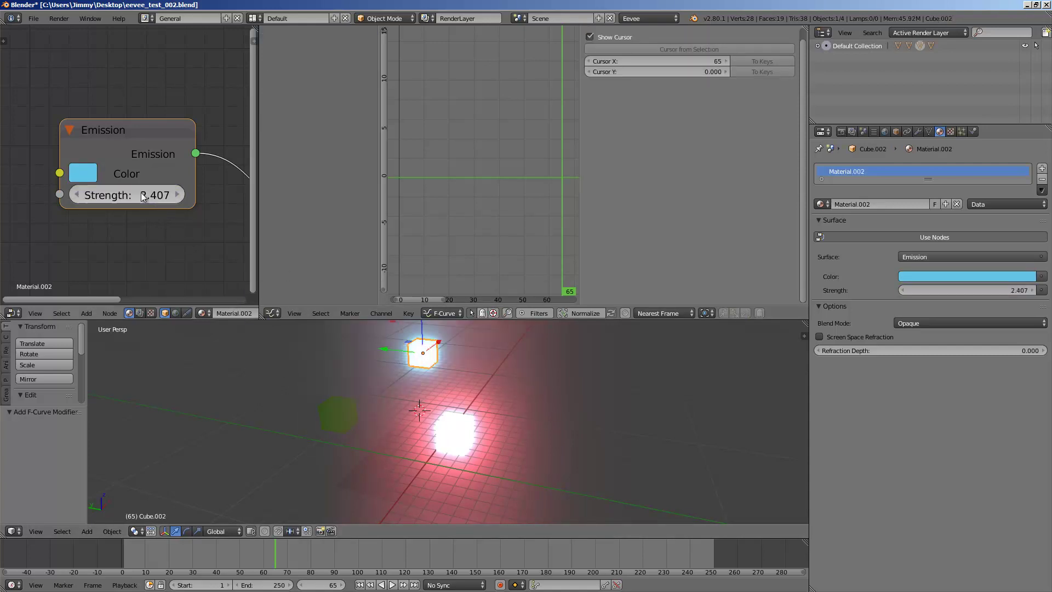
pyautogui.press('i')
pyautogui.hotkey('ctrl', 's')
pyautogui.click(99, 197)
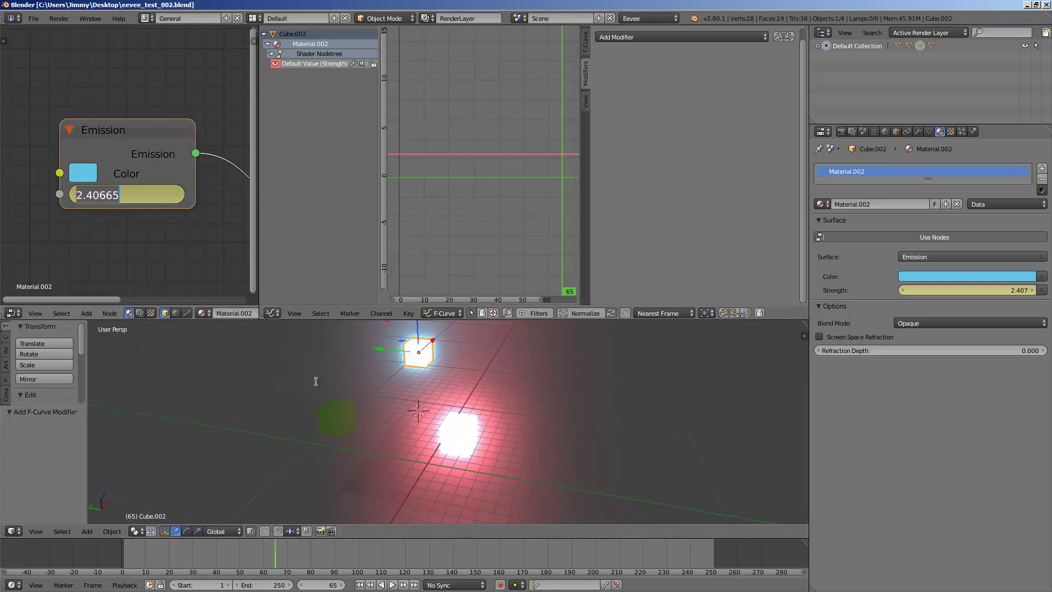
# Step: Add a Sine Built-In Function modifier to Cube.002's emission strength curve with amplitude 2.96, phase multiplier 0.14 and value offset 3.03
pyautogui.rightClick(337, 418)
pyautogui.rightClick(419, 351)
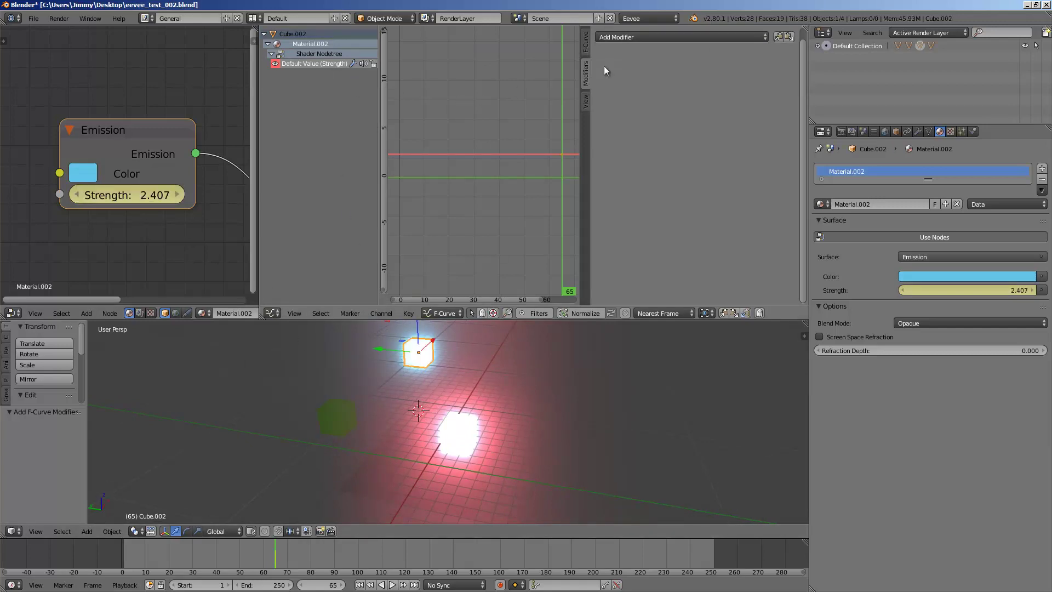
pyautogui.click(669, 37)
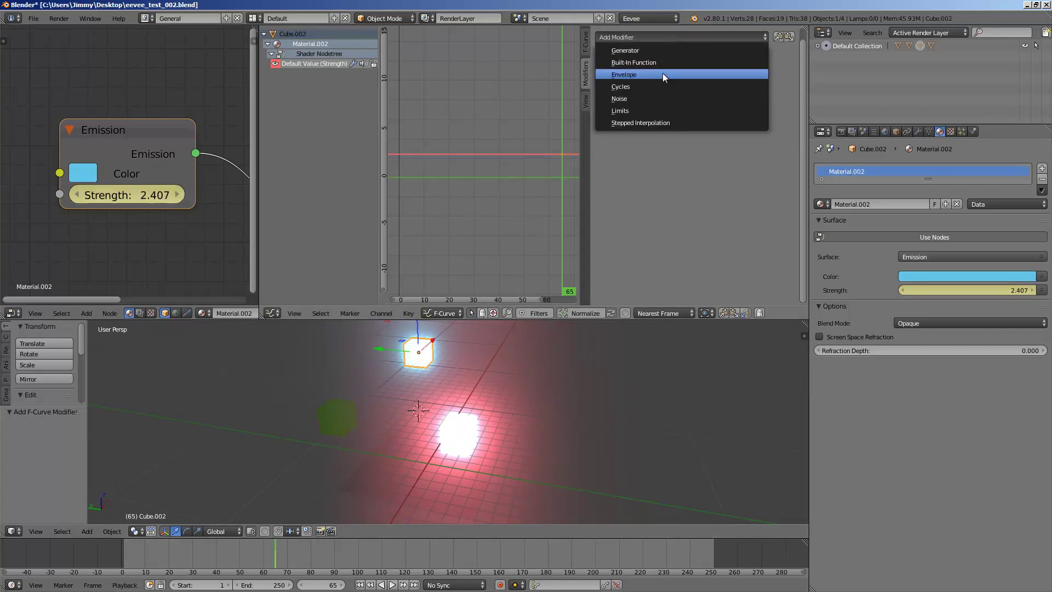
pyautogui.click(657, 63)
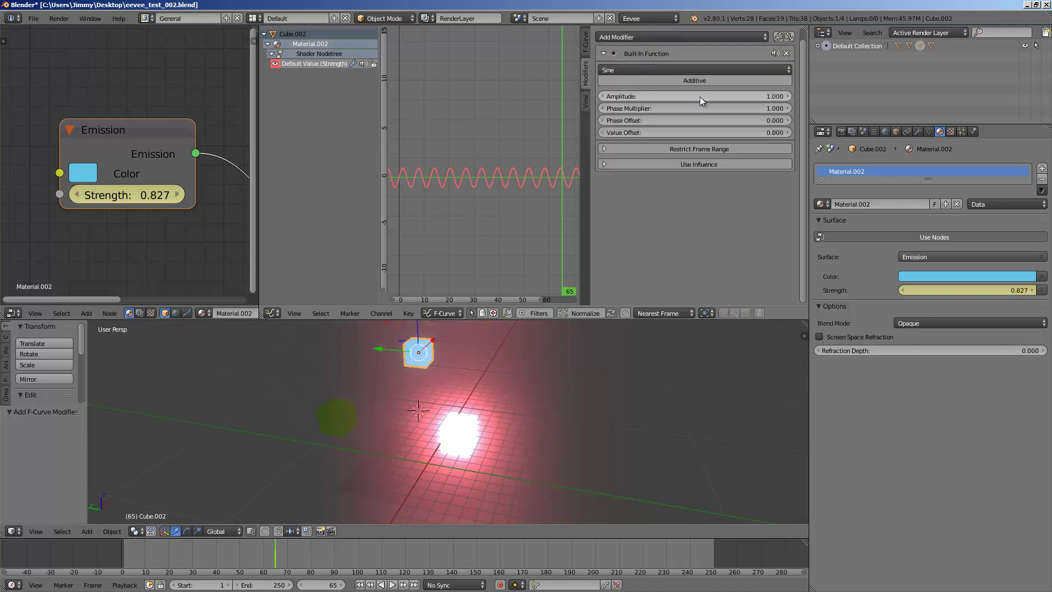
pyautogui.moveTo(700, 96); pyautogui.dragTo(812, 84)
pyautogui.moveTo(702, 107); pyautogui.dragTo(872, 111)
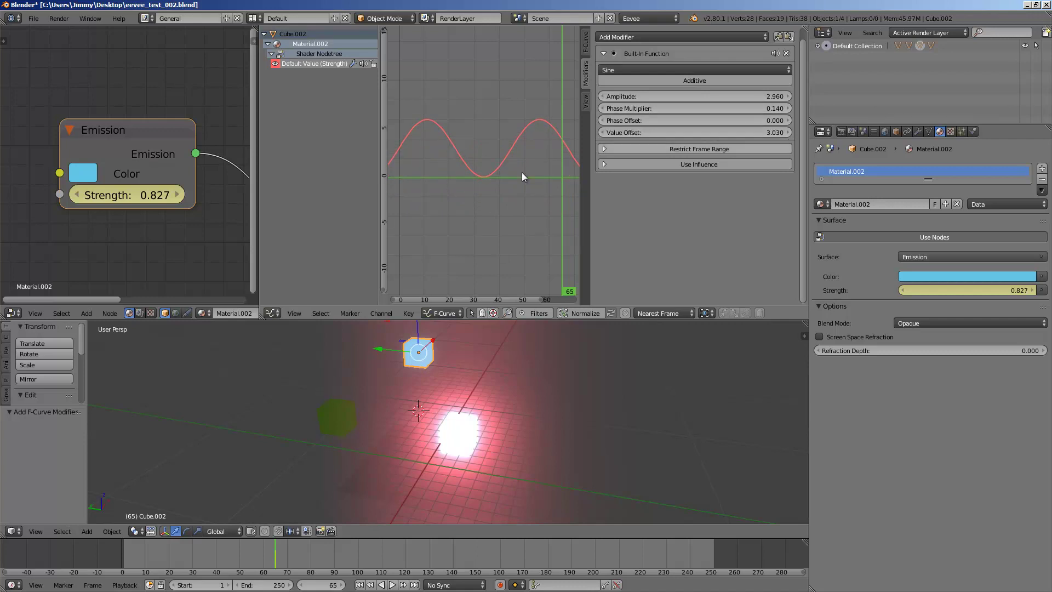
# Step: Scrub and play the animation, and inspect the green cube's Emission node and strength curve
pyautogui.moveTo(407, 374); pyautogui.dragTo(399, 378, button='middle')
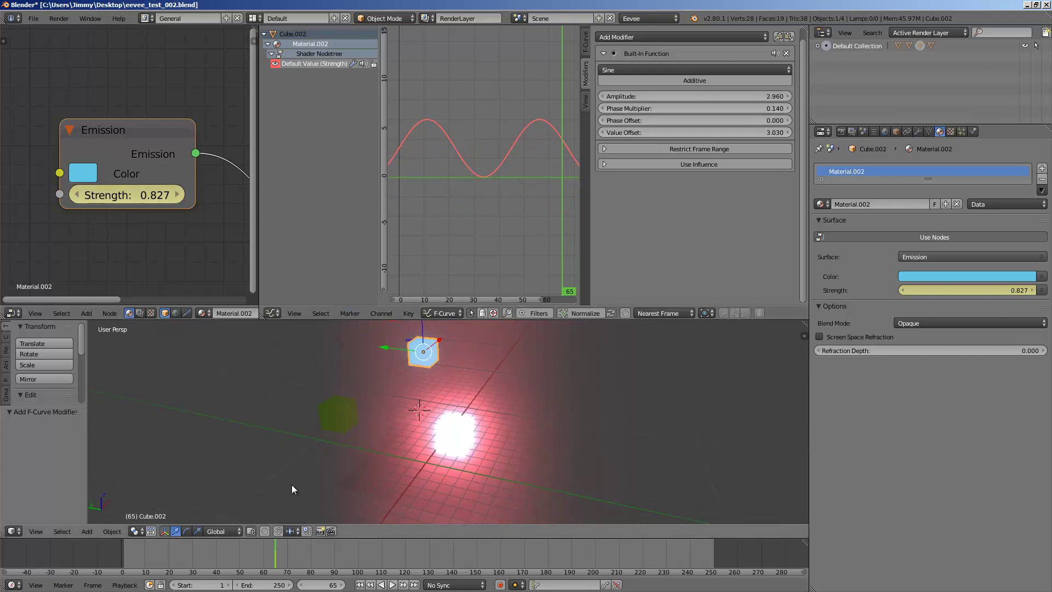
pyautogui.moveTo(236, 554); pyautogui.dragTo(297, 553)
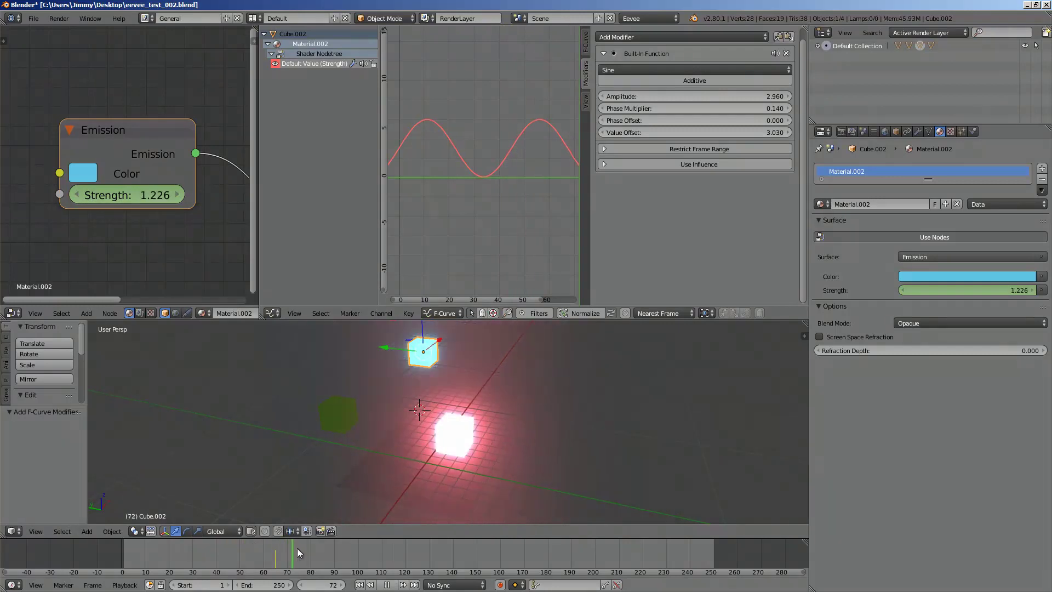
pyautogui.hotkey('alt', 'a')
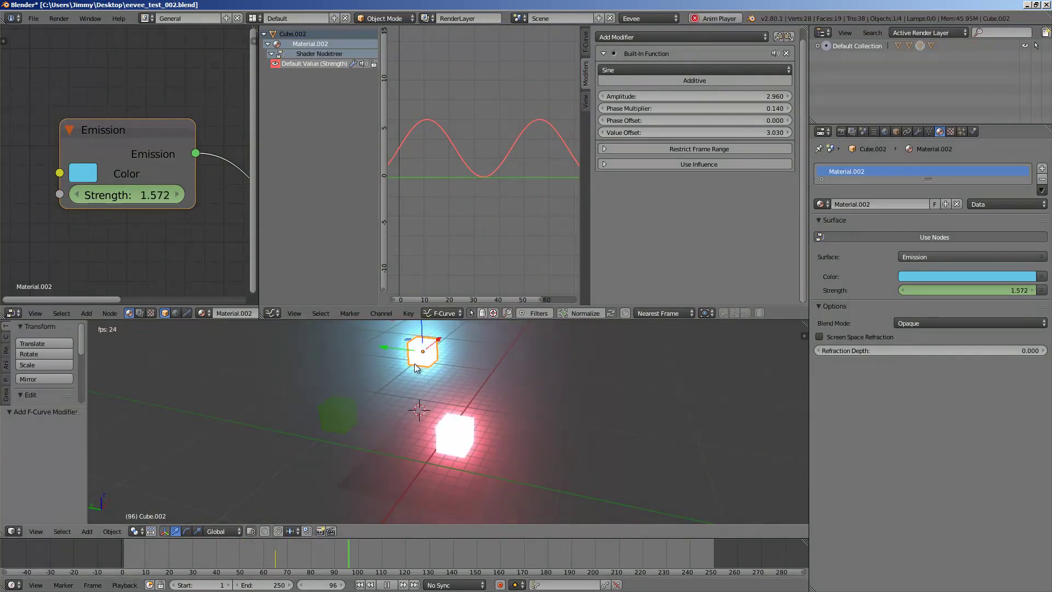
pyautogui.rightClick(341, 429)
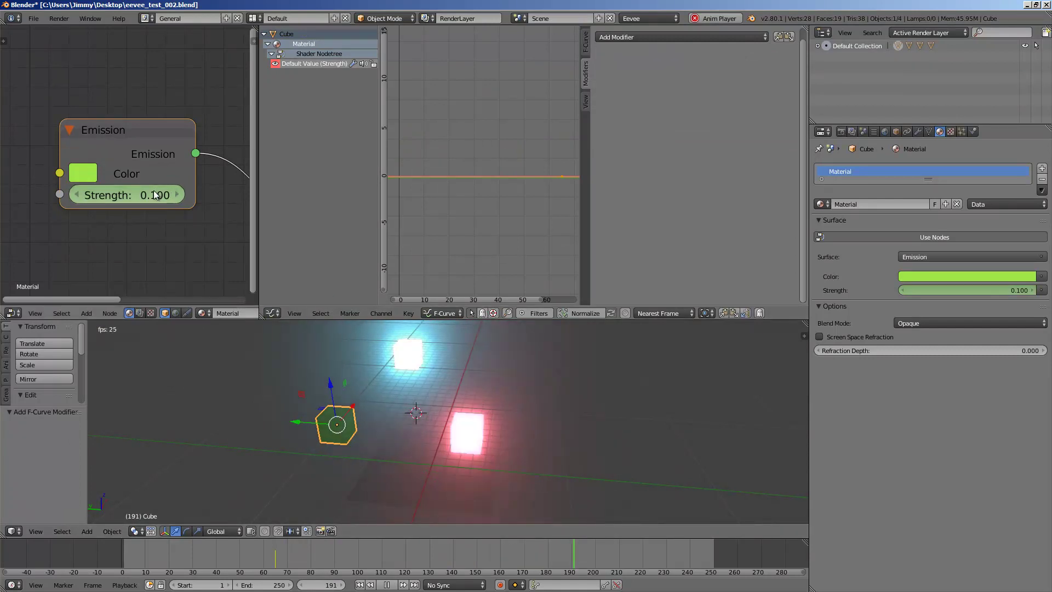
pyautogui.click(131, 136)
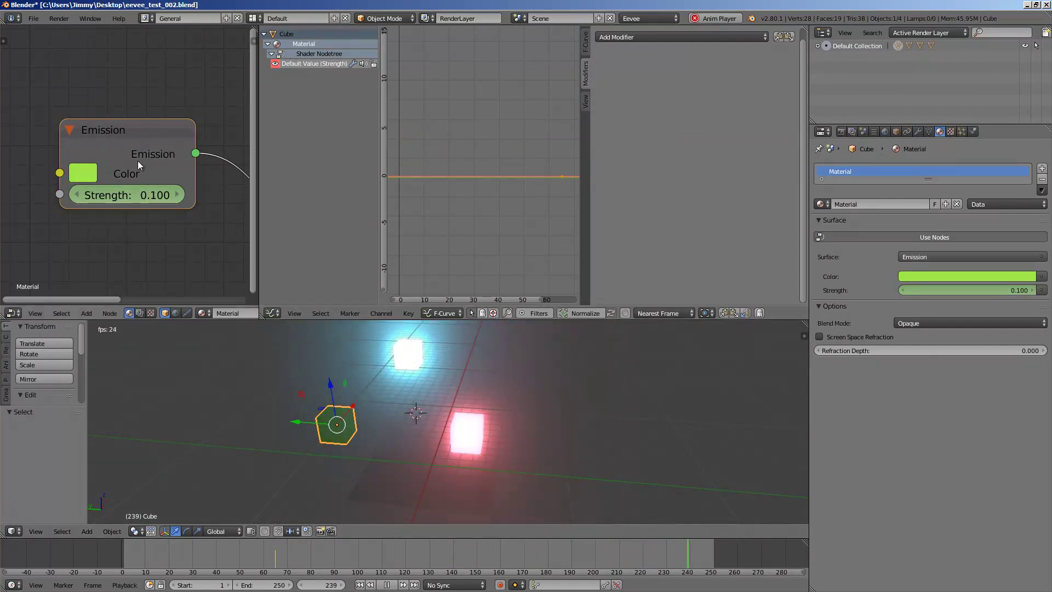
# Step: Stop playback and add a Built-In Function modifier to the green cube's emission strength curve
pyautogui.press('Escape')
pyautogui.moveTo(149, 147); pyautogui.dragTo(143, 147)
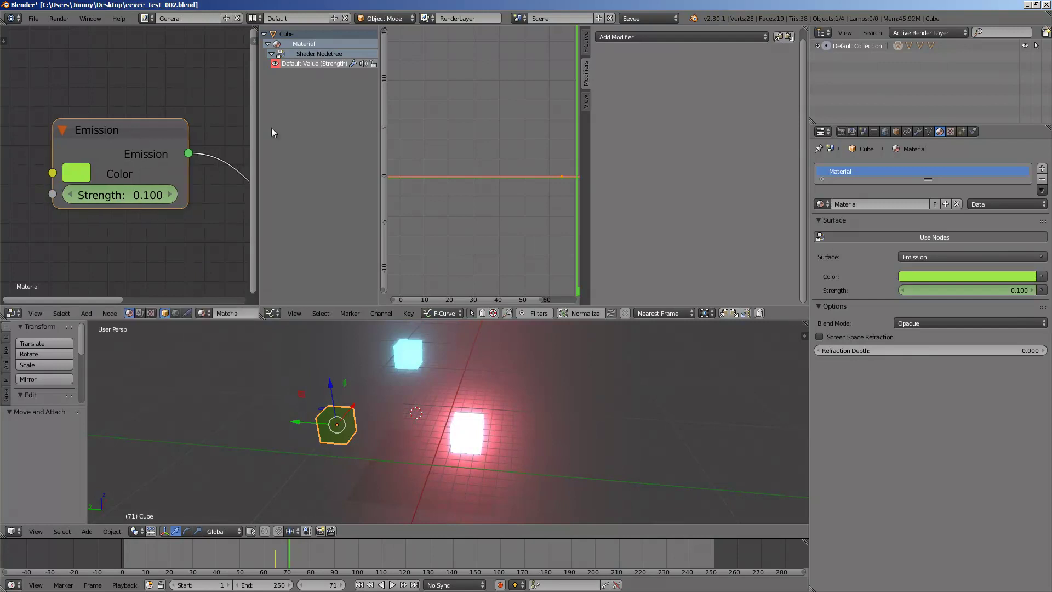
pyautogui.press('Home')
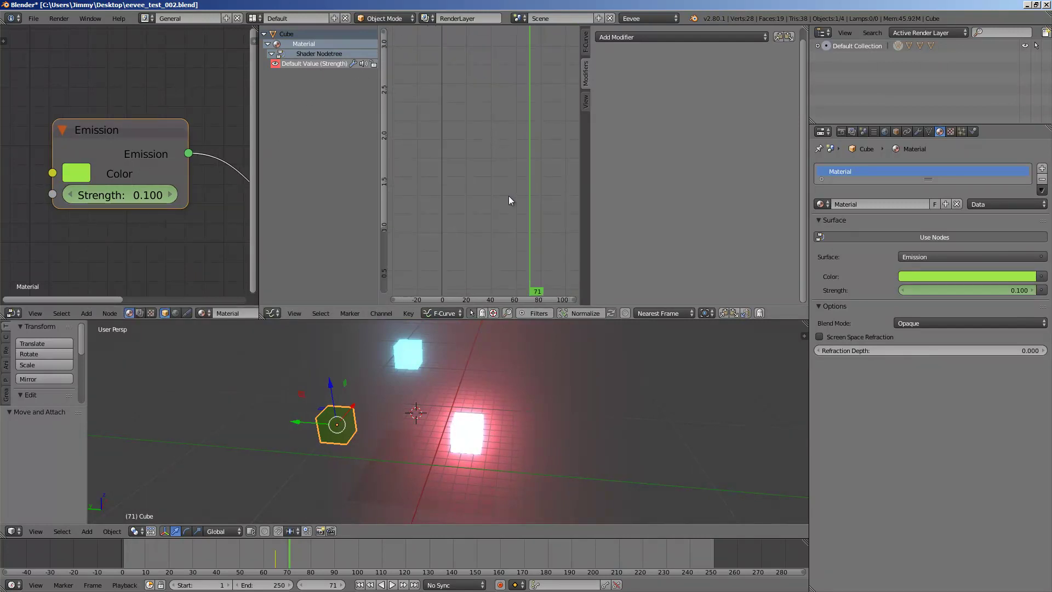
pyautogui.click(658, 36)
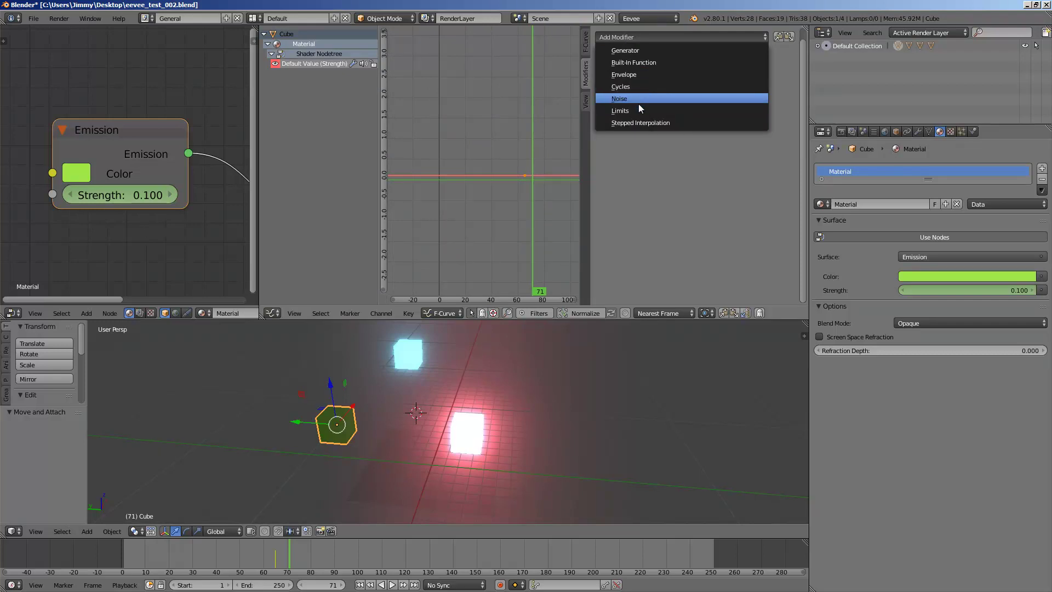
pyautogui.click(649, 62)
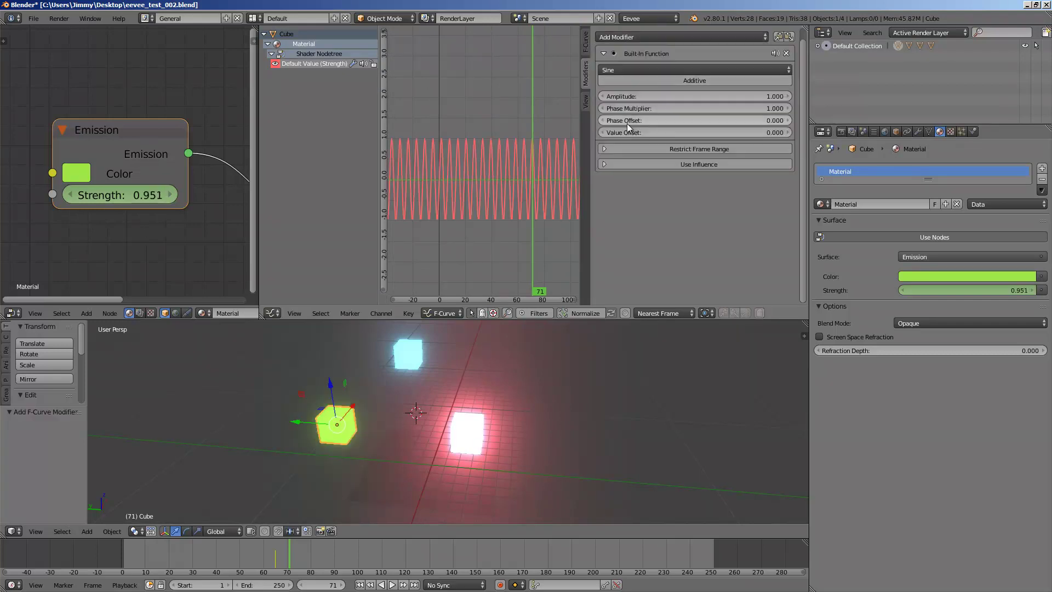
# Step: Set the green cube's sine modifier to amplitude 2.4, phase multiplier 0.19 and value offset 2.71, and save the scene
pyautogui.moveTo(481, 187)
pyautogui.keyDown('ctrl'); pyautogui.mouseDown(button='middle')
pyautogui.moveTo(532, 211)
pyautogui.moveTo(493, 176)
pyautogui.mouseUp(button='middle'); pyautogui.keyUp('ctrl')
pyautogui.moveTo(669, 133)
pyautogui.mouseDown()
pyautogui.moveTo(696, 130)
pyautogui.moveTo(681, 132)
pyautogui.mouseUp()
pyautogui.moveTo(679, 97); pyautogui.dragTo(627, 112)
pyautogui.keyDown('ctrl'); pyautogui.moveTo(475, 187); pyautogui.dragTo(475, 225, button='middle'); pyautogui.keyUp('ctrl')
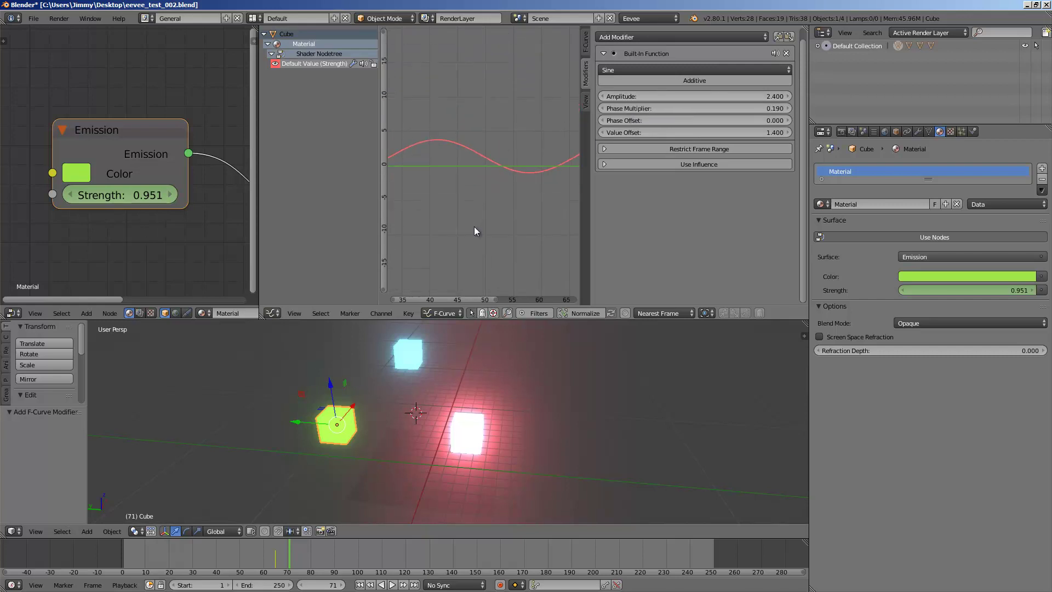
pyautogui.moveTo(678, 132); pyautogui.dragTo(762, 115)
pyautogui.moveTo(518, 443); pyautogui.dragTo(416, 390, button='middle')
pyautogui.hotkey('ctrl', 's')
# Step: Look through the available render engines, and scrub and play the animation to check the green cube's pulsing
pyautogui.click(482, 411)
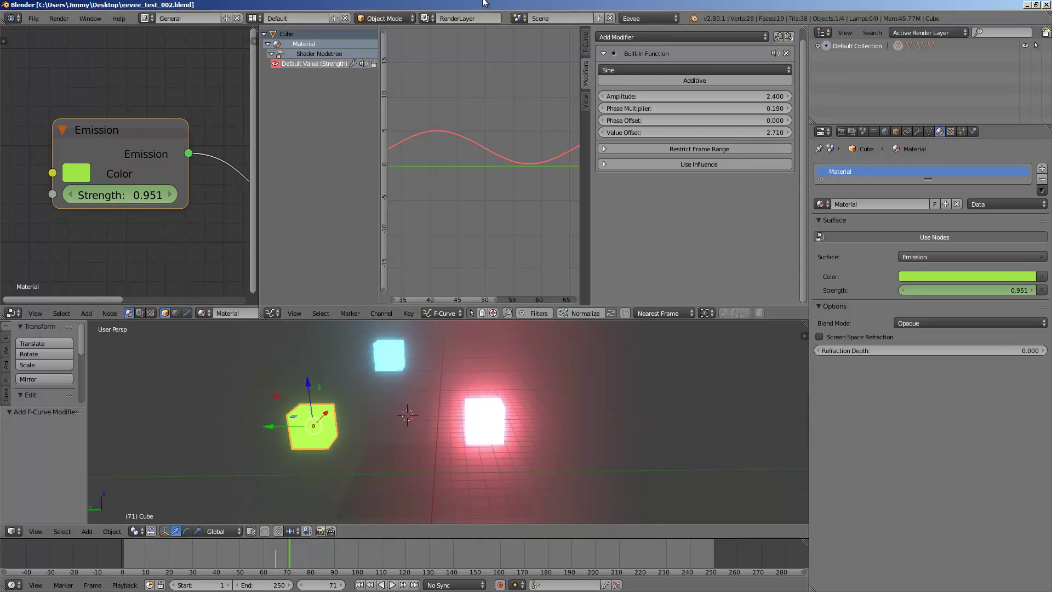
pyautogui.click(642, 21)
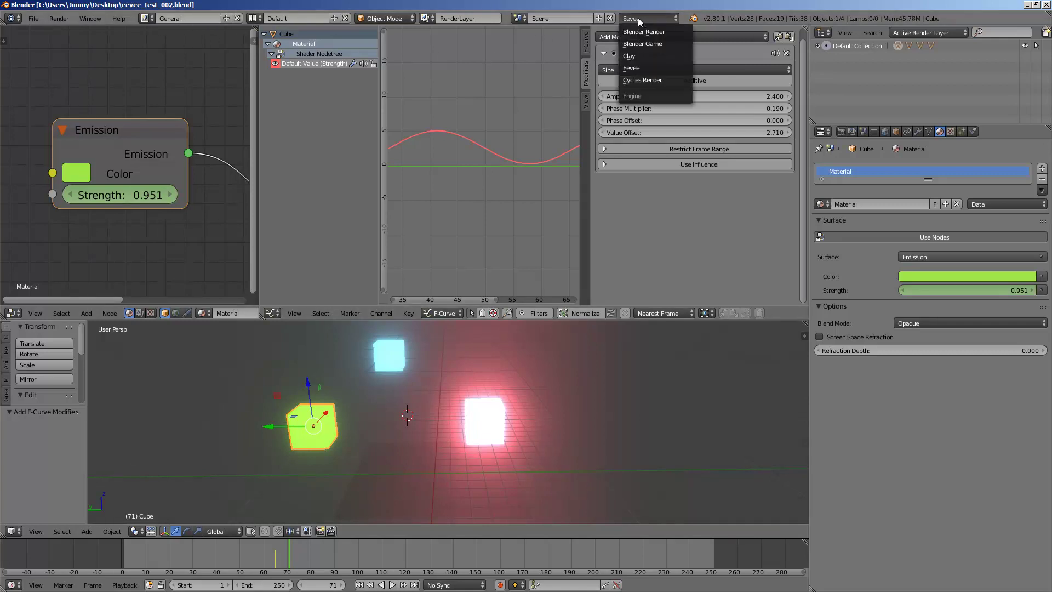
pyautogui.click(532, 174)
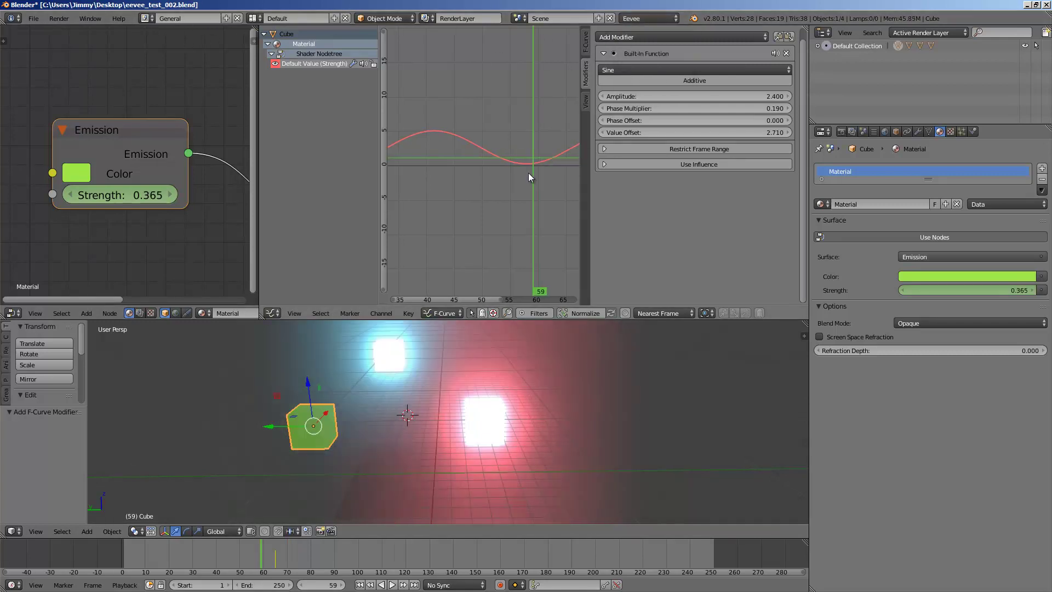
pyautogui.hotkey('shift', 'alt', 'a')
pyautogui.moveTo(447, 136); pyautogui.dragTo(505, 120)
pyautogui.hotkey('alt', 'a')
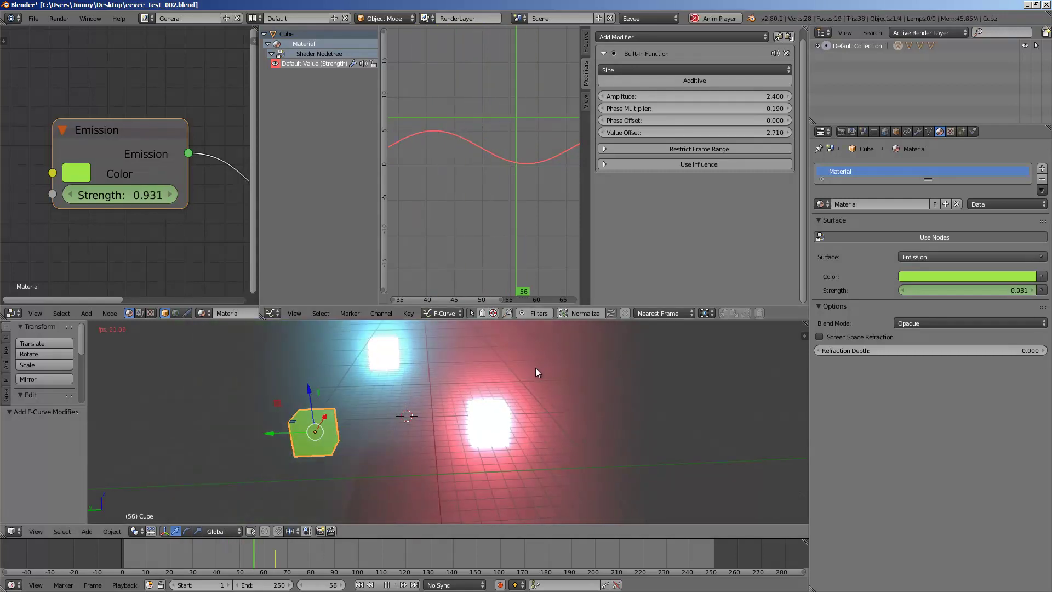
# Step: Deselect all objects, stop playback and show the 3D viewport's properties down to the View settings
pyautogui.moveTo(535, 367); pyautogui.dragTo(518, 410, button='middle')
pyautogui.press('a')
pyautogui.press('Escape')
pyautogui.press('n')
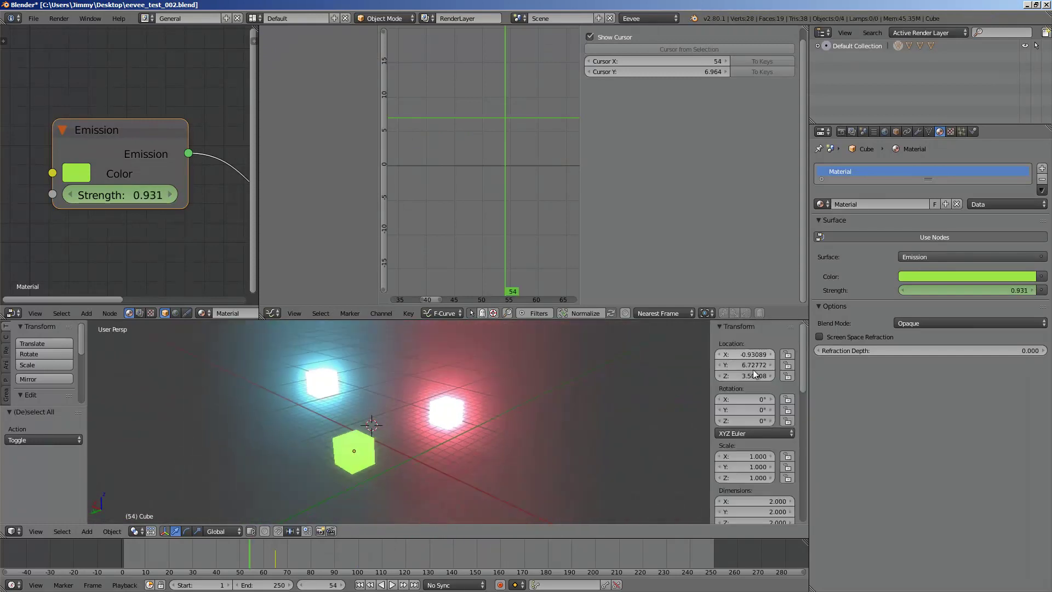
pyautogui.scroll(-8, 751, 436)
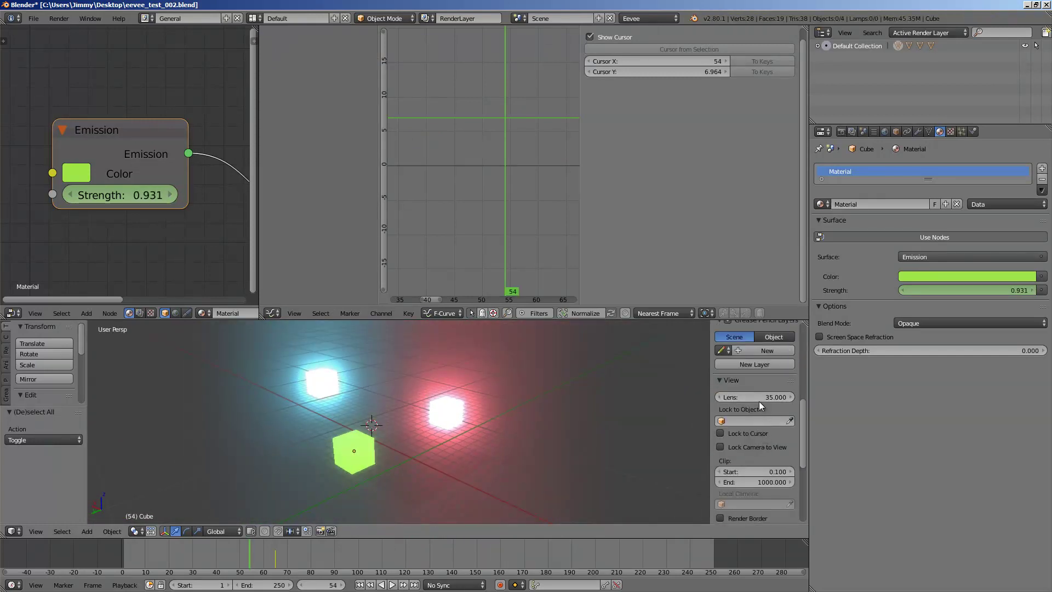
pyautogui.moveTo(764, 399); pyautogui.dragTo(742, 386)
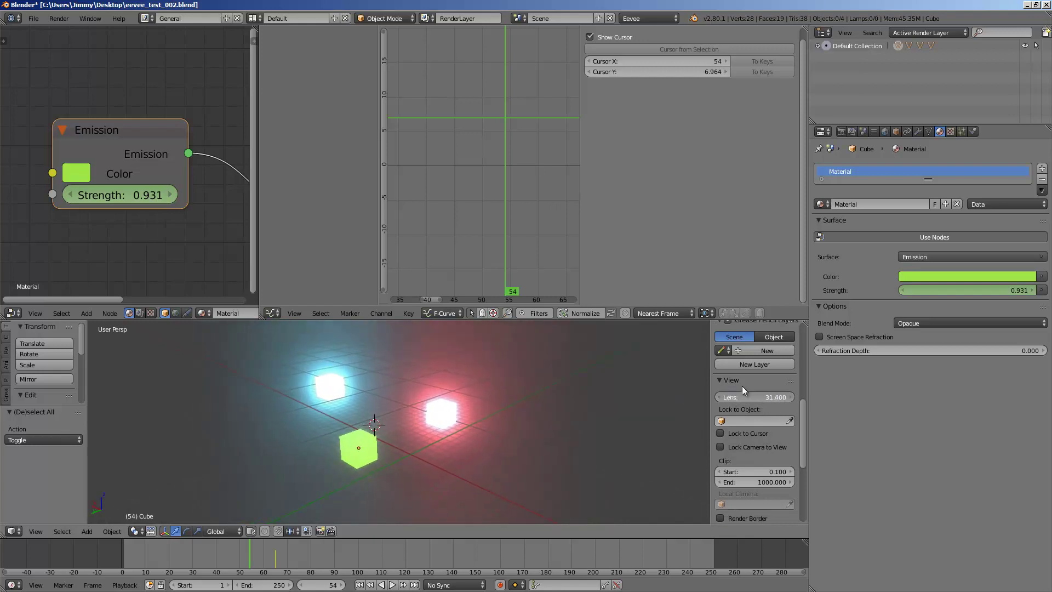
pyautogui.click(755, 397)
pyautogui.press('Return')
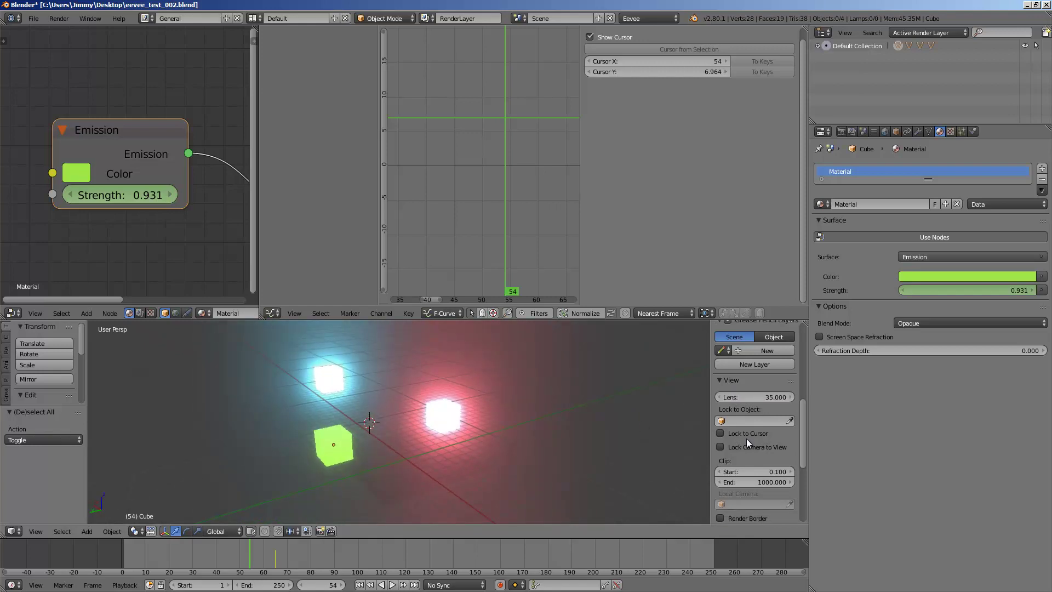
# Step: Turn on Only Render in the 3D viewport's display settings
pyautogui.scroll(-7, 751, 444)
pyautogui.click(767, 476)
pyautogui.scroll(-4, 768, 476)
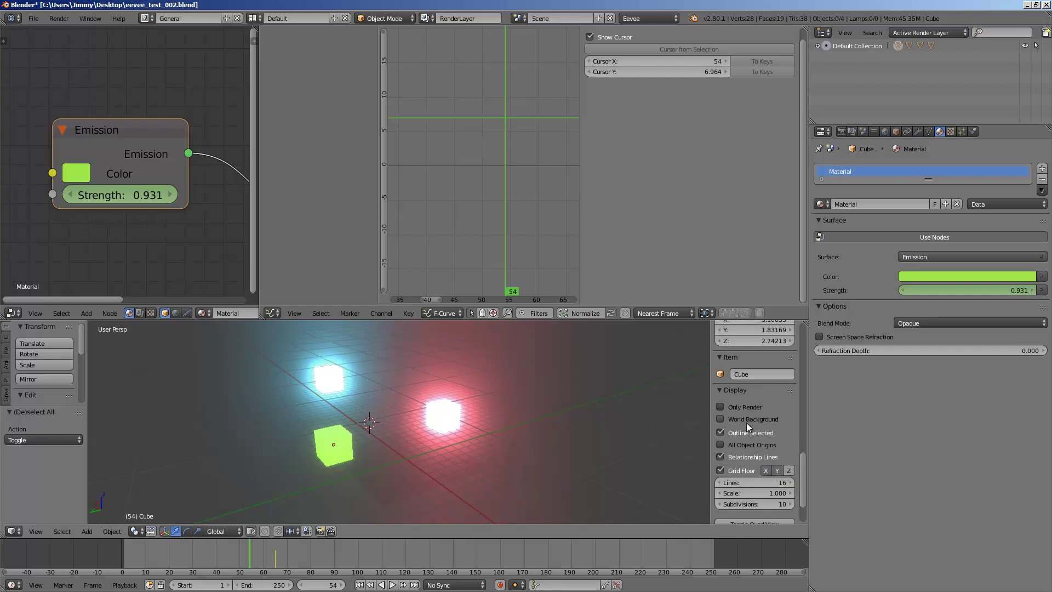
pyautogui.click(731, 408)
# Step: Select the floor plane beneath the glowing cubes and delete it
pyautogui.moveTo(631, 403); pyautogui.dragTo(505, 399, button='middle')
pyautogui.rightClick(468, 452)
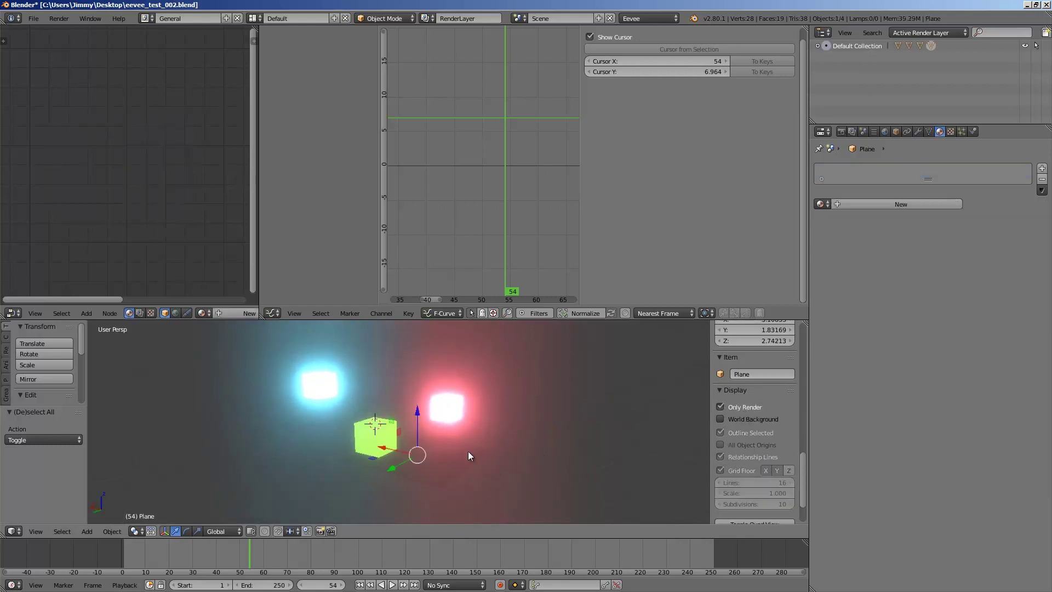
pyautogui.press('s')
pyautogui.click(607, 463)
pyautogui.moveTo(507, 463); pyautogui.dragTo(433, 455, button='middle')
pyautogui.press('Delete')
# Step: Play the animation and maximize the 3D viewport to watch the glowing cubes
pyautogui.hotkey('alt', 'a')
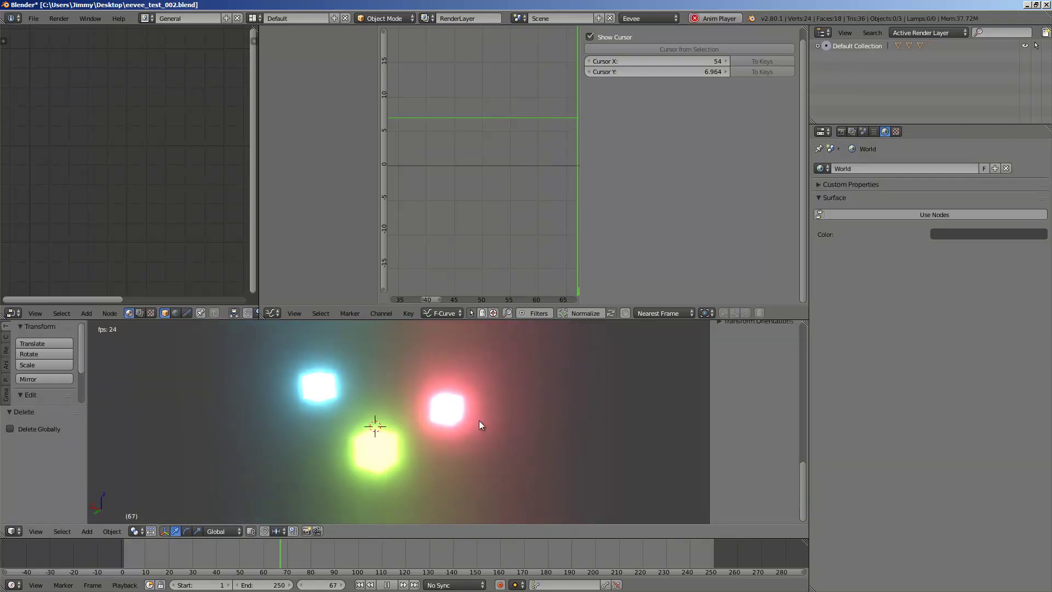
pyautogui.click(504, 407)
pyautogui.hotkey('ctrl', 'space')
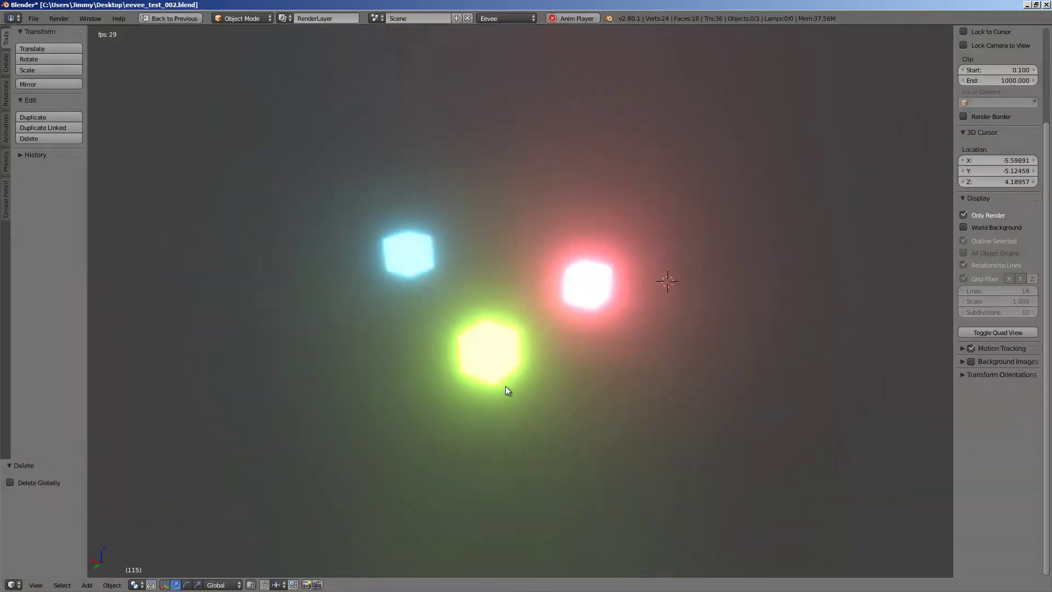
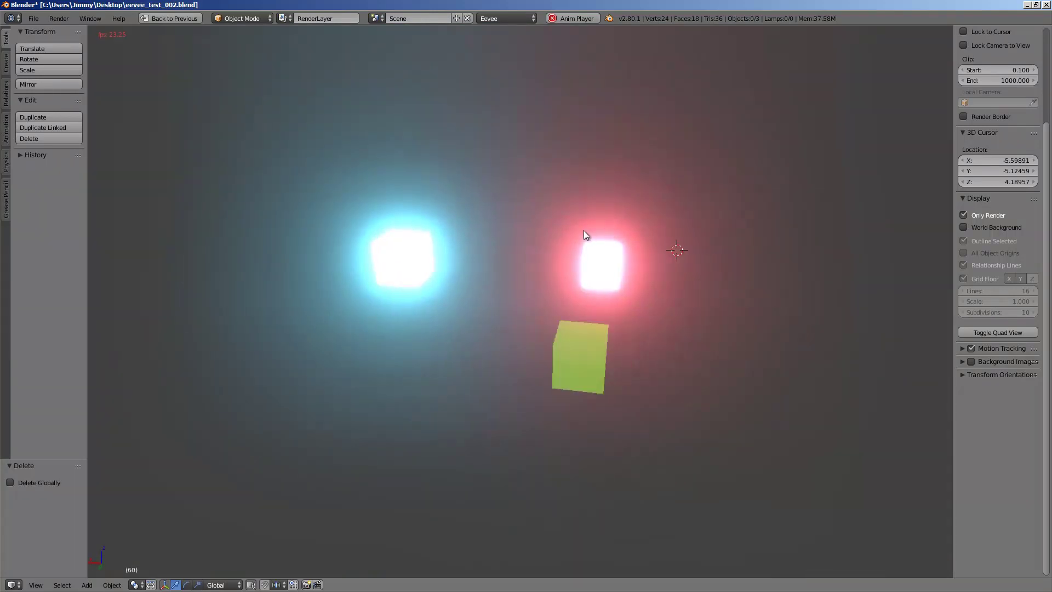
# Step: Save the scene, and save it again under the incremented name eevee_test_003.blend
pyautogui.hotkey('ctrl', 's')
pyautogui.click(34, 18)
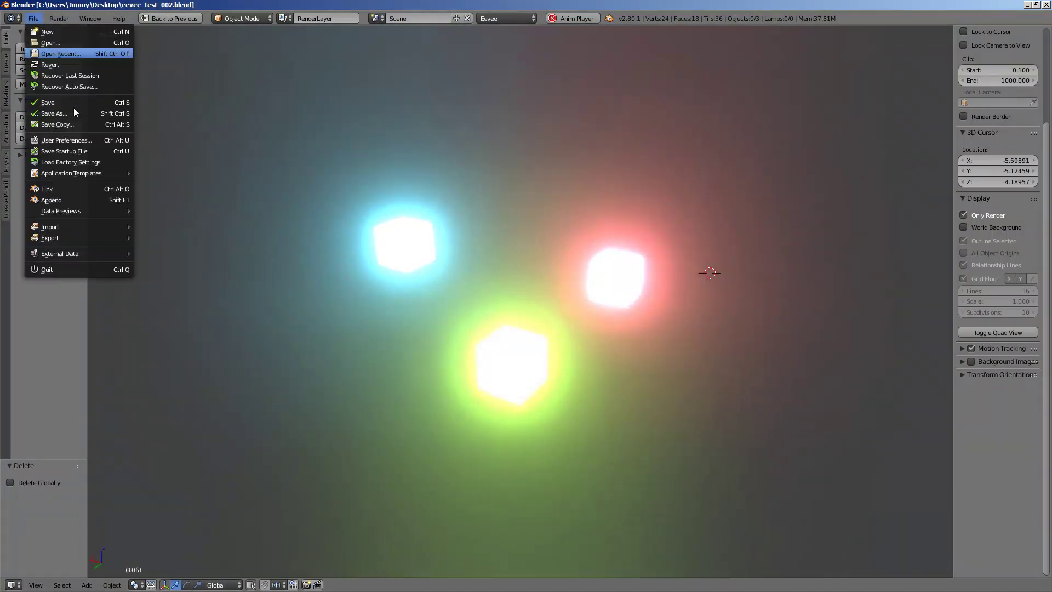
pyautogui.click(88, 111)
pyautogui.click(972, 59)
pyautogui.click(997, 47)
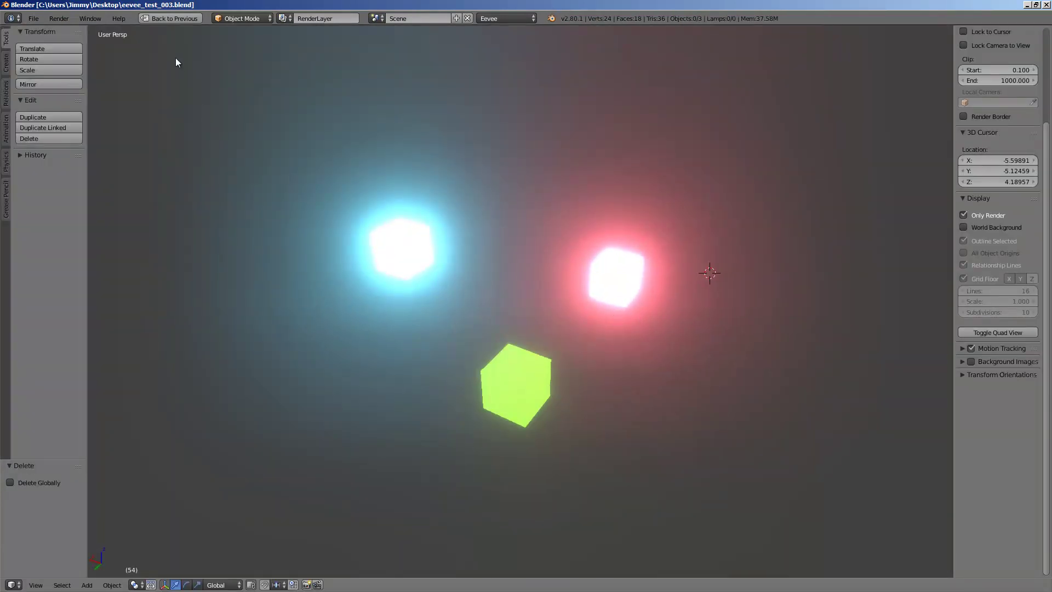
# Step: Return to the split-editor layout and try to change the timeline area's editor type
pyautogui.click(172, 17)
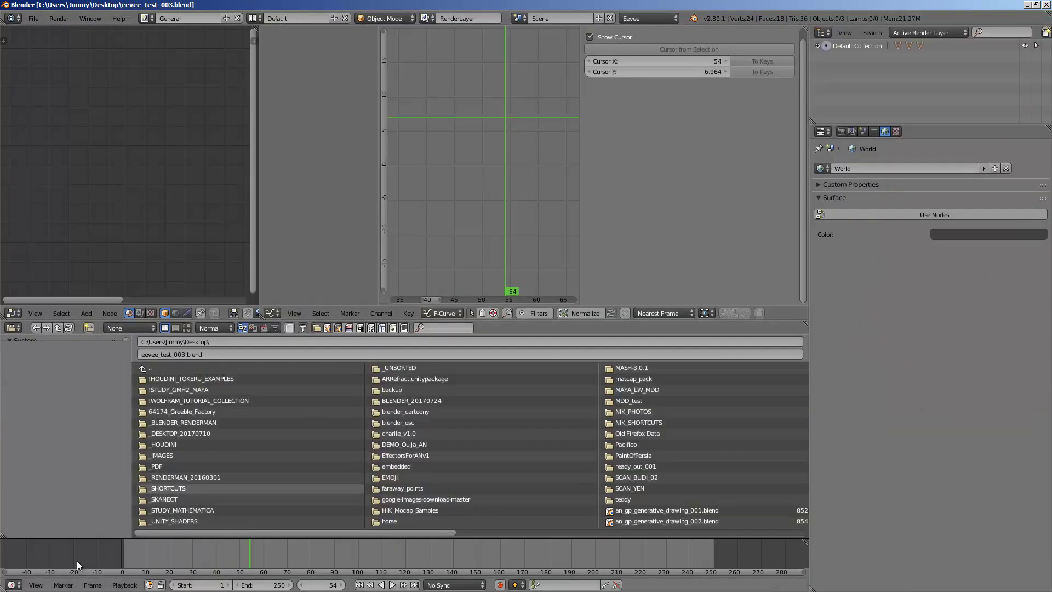
pyautogui.click(16, 585)
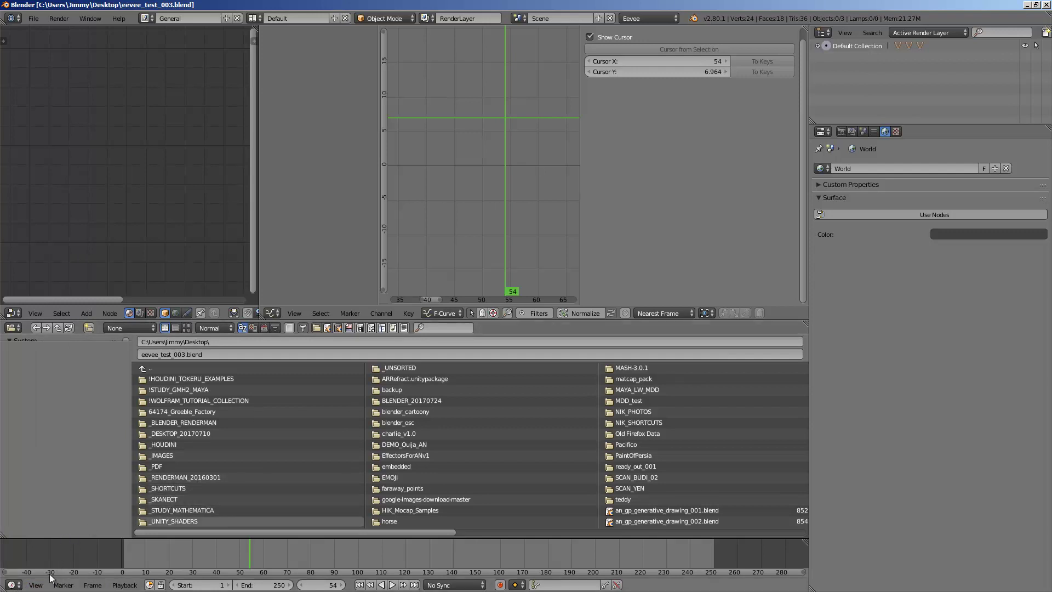
pyautogui.click(13, 585)
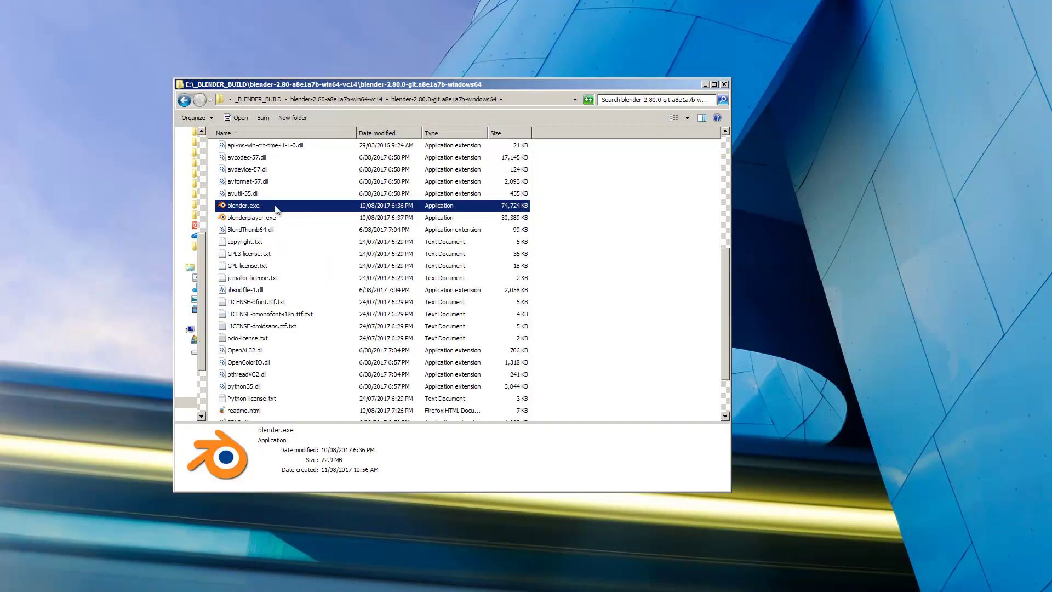
# Step: Launch Blender again from blender.exe and open the recent file eevee_test_003.blend
pyautogui.doubleClick(270, 206)
pyautogui.click(556, 309)
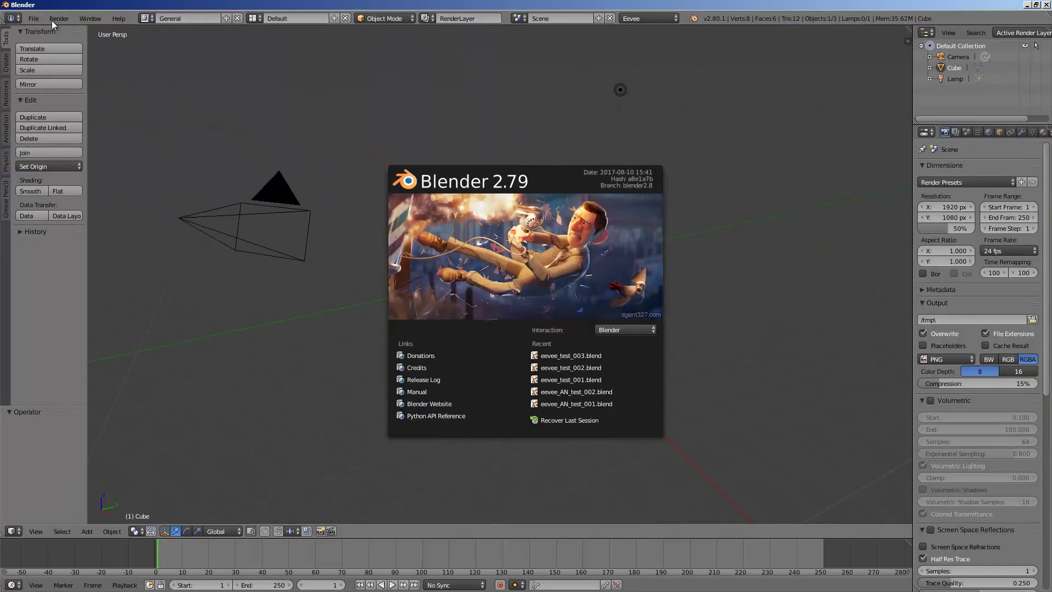
pyautogui.click(52, 21)
pyautogui.click(33, 18)
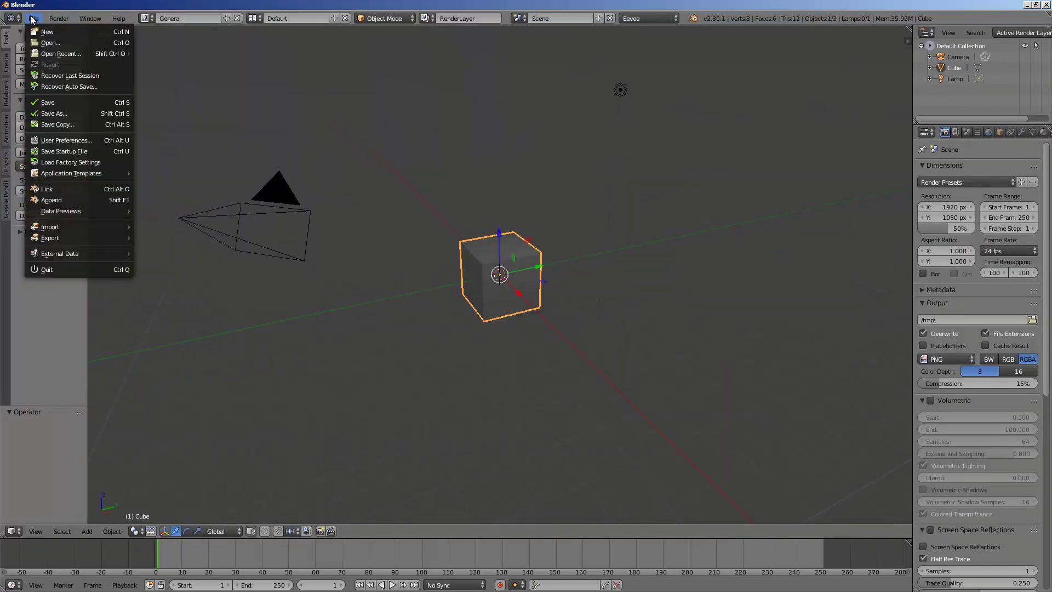
pyautogui.moveTo(55, 54)
pyautogui.click(152, 54)
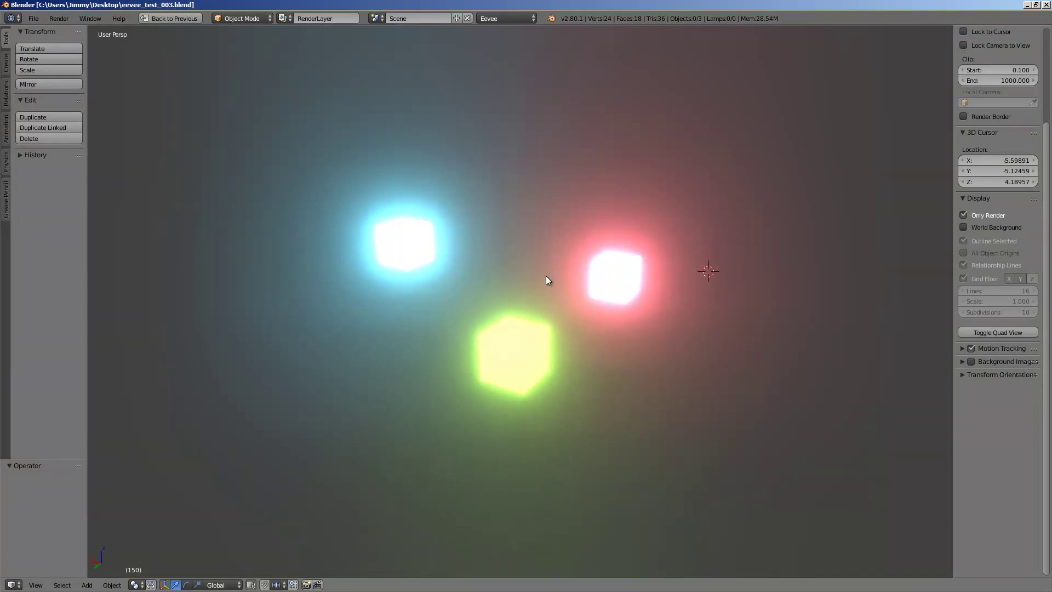
# Step: Hide the 3D viewport's tool shelf and properties region, and view the glowing cubes from another angle
pyautogui.moveTo(577, 247); pyautogui.dragTo(576, 254, button='middle')
pyautogui.keyDown('shift'); pyautogui.moveTo(377, 135); pyautogui.dragTo(382, 112, button='middle'); pyautogui.keyUp('shift')
pyautogui.click(282, 18)
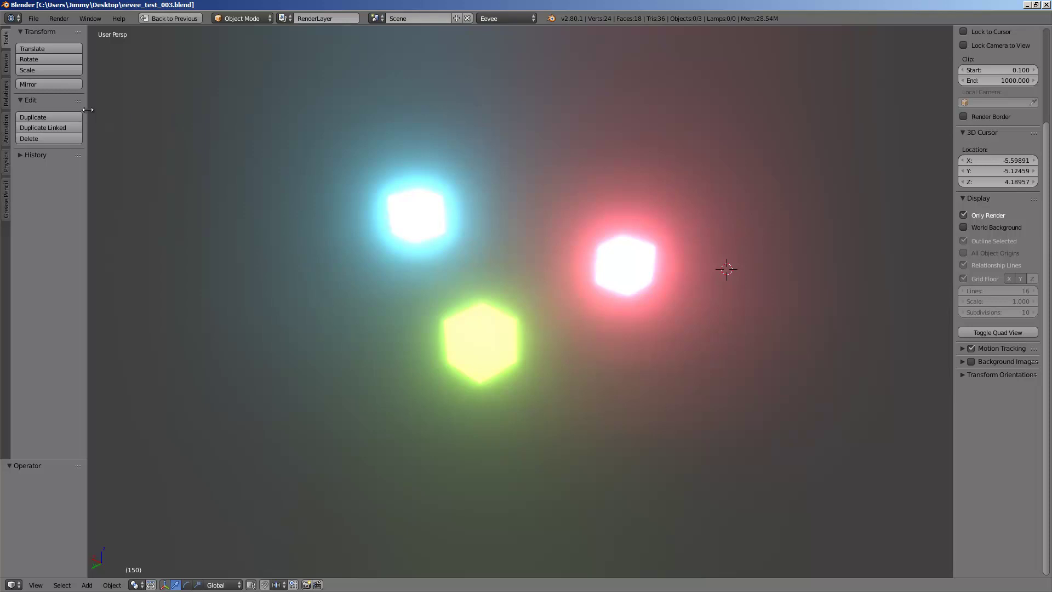
pyautogui.press('t')
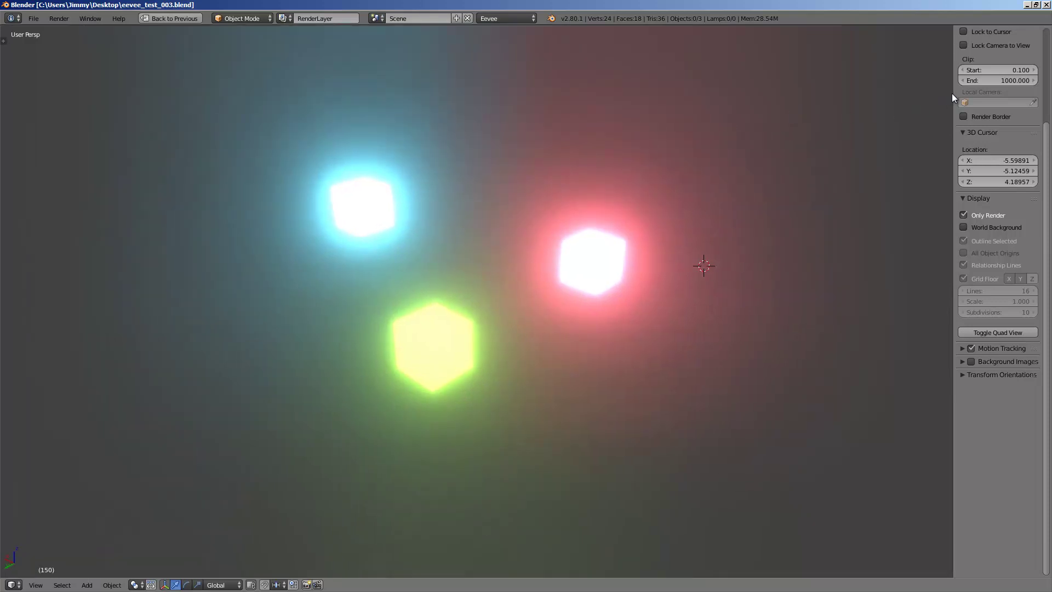
pyautogui.press('n')
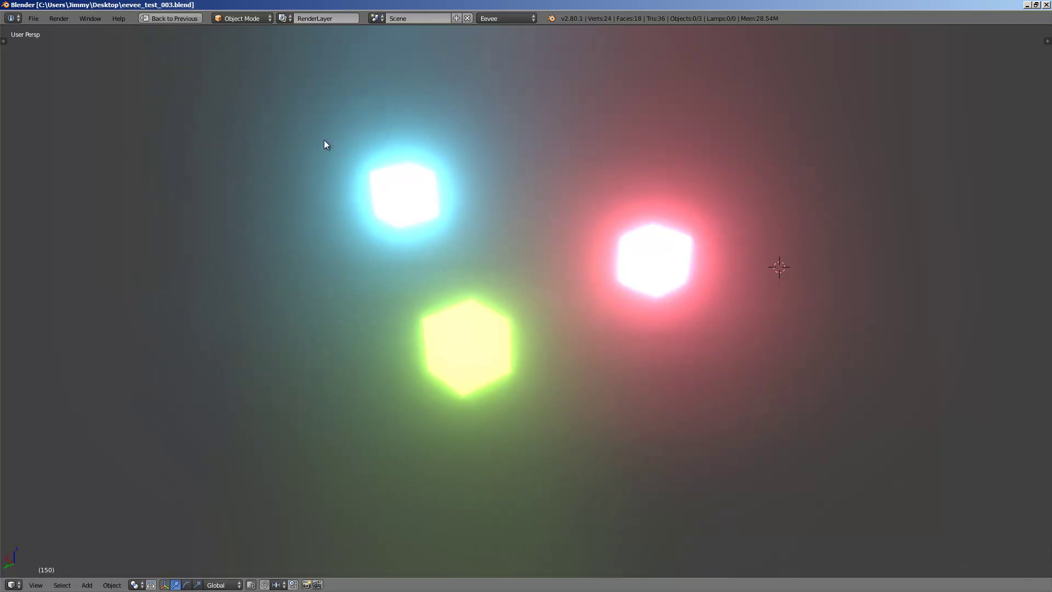
pyautogui.moveTo(324, 142); pyautogui.dragTo(436, 126, button='middle')
# Step: Look at the render commands, restore the split-editor layout and try to change the timeline area's editor type again
pyautogui.click(59, 18)
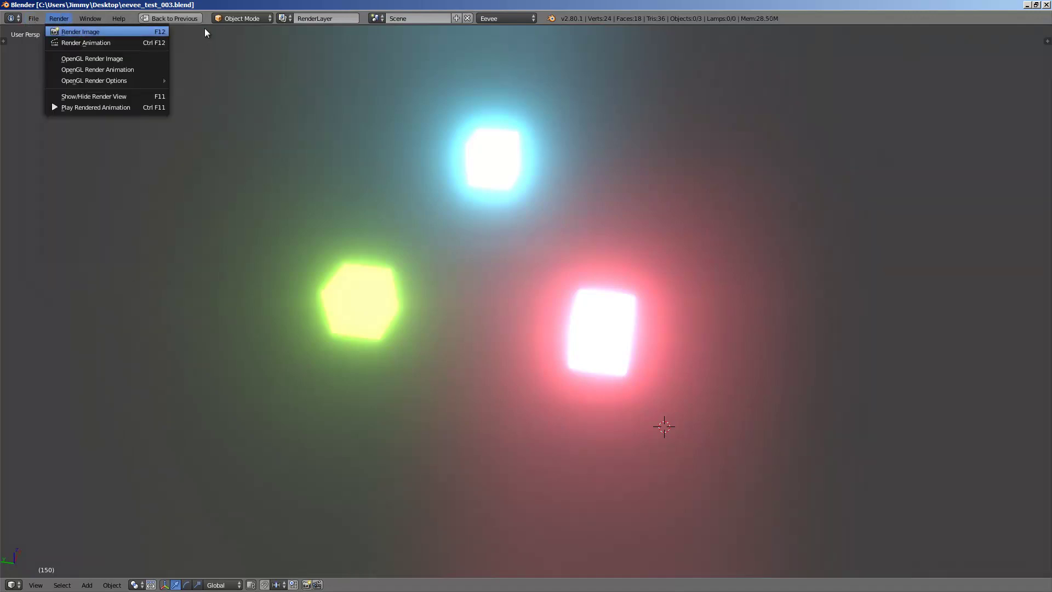
pyautogui.click(181, 19)
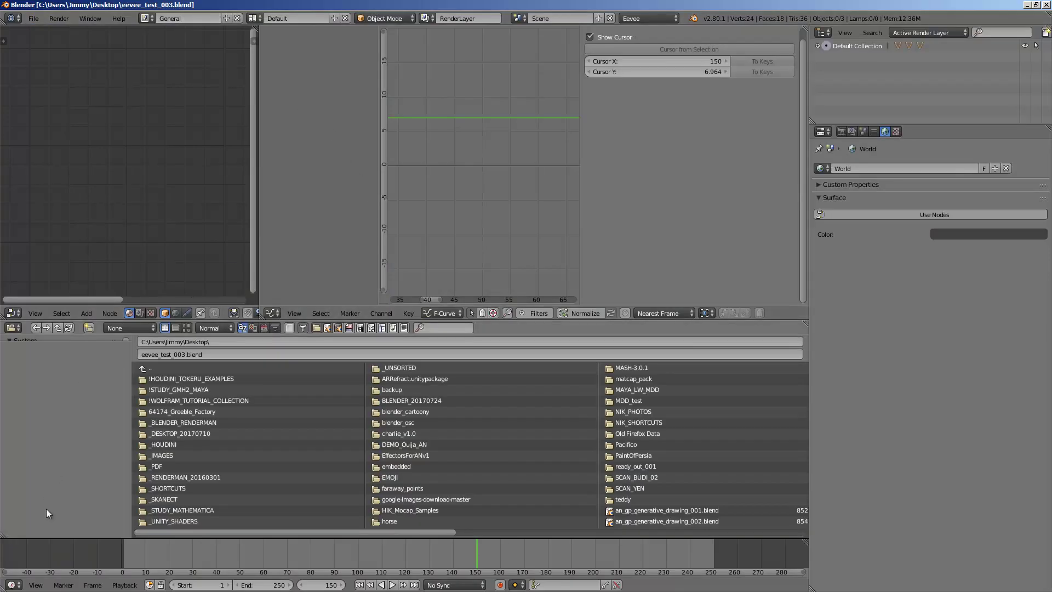
pyautogui.click(14, 584)
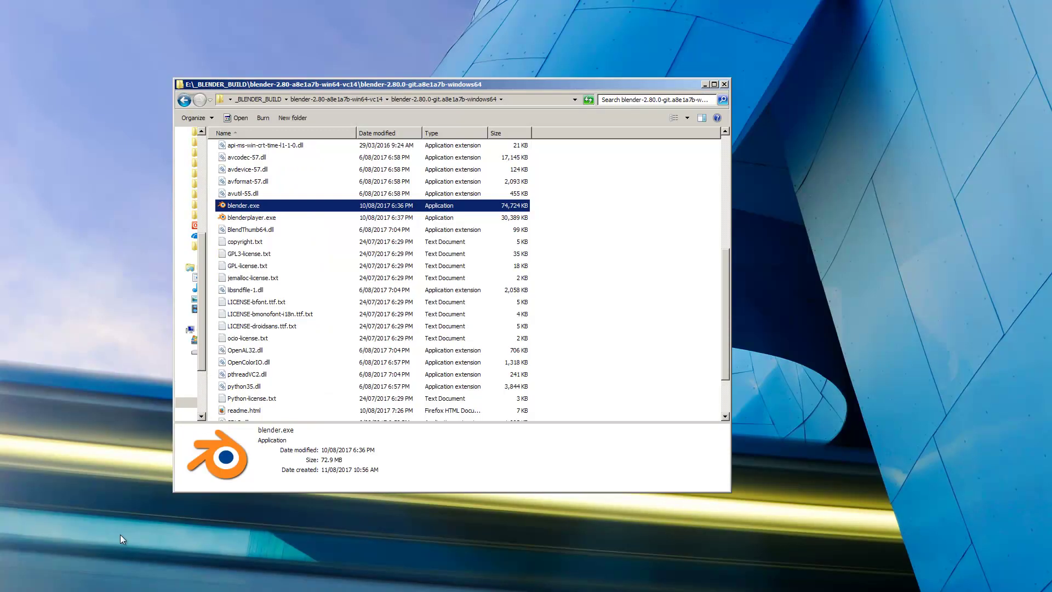
# Step: Launch Blender again from blender.exe and open the recent file eevee_test_003.blend
pyautogui.doubleClick(251, 211)
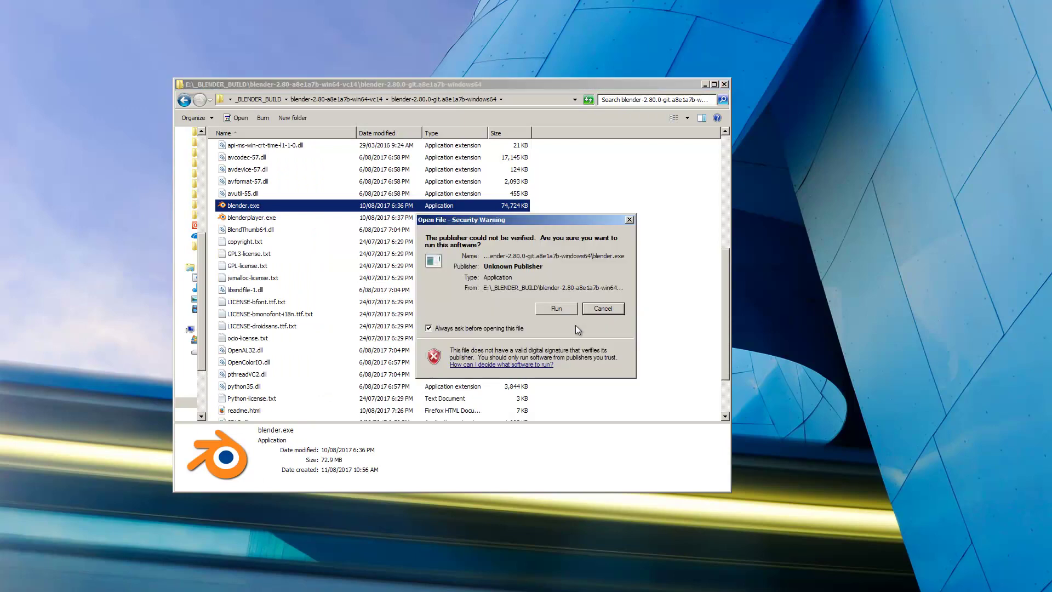
pyautogui.click(565, 310)
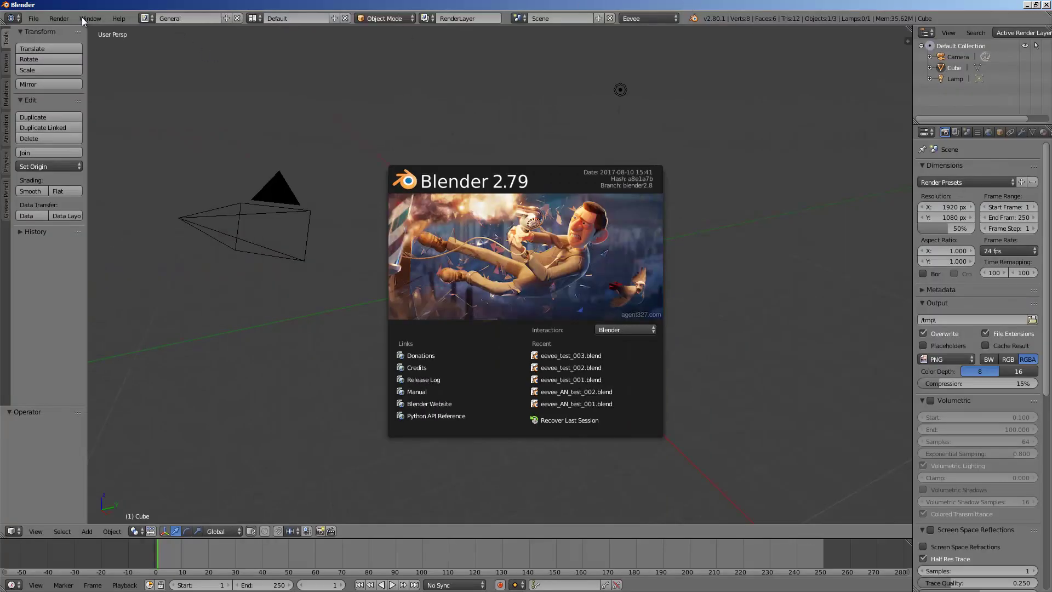
pyautogui.click(40, 21)
pyautogui.click(40, 20)
pyautogui.moveTo(81, 57)
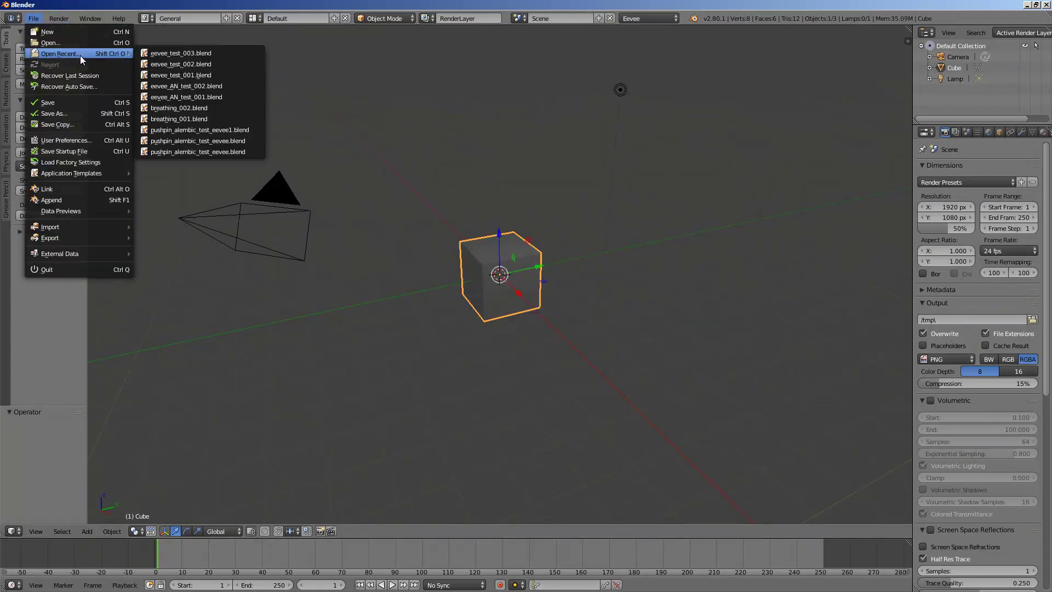
pyautogui.click(159, 54)
pyautogui.click(176, 21)
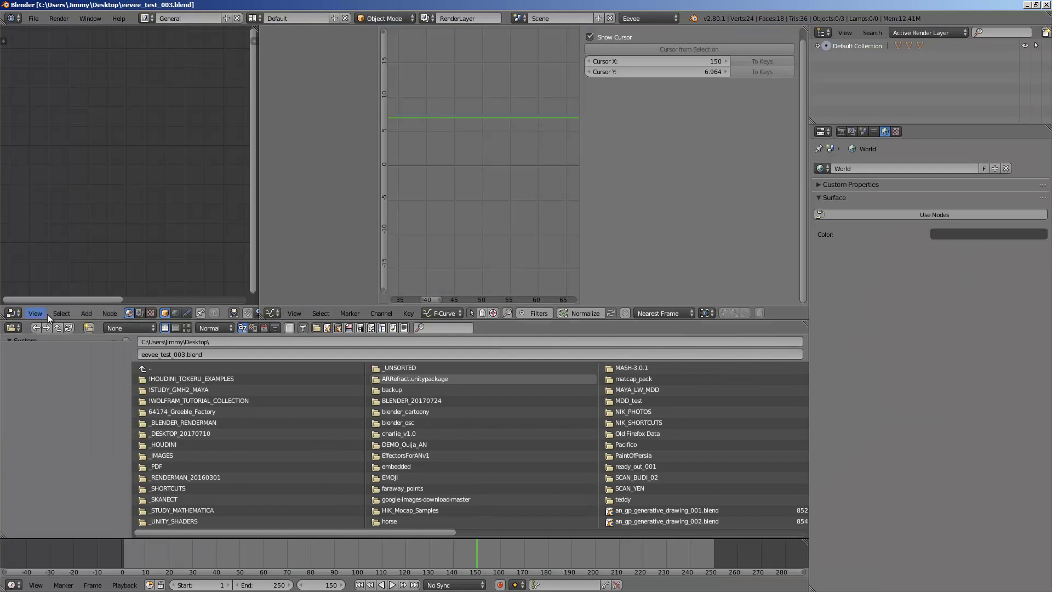
# Step: Change the node editor area to a 3D View, merge the neighbouring graph editor into it and view all three glowing cubes
pyautogui.click(16, 315)
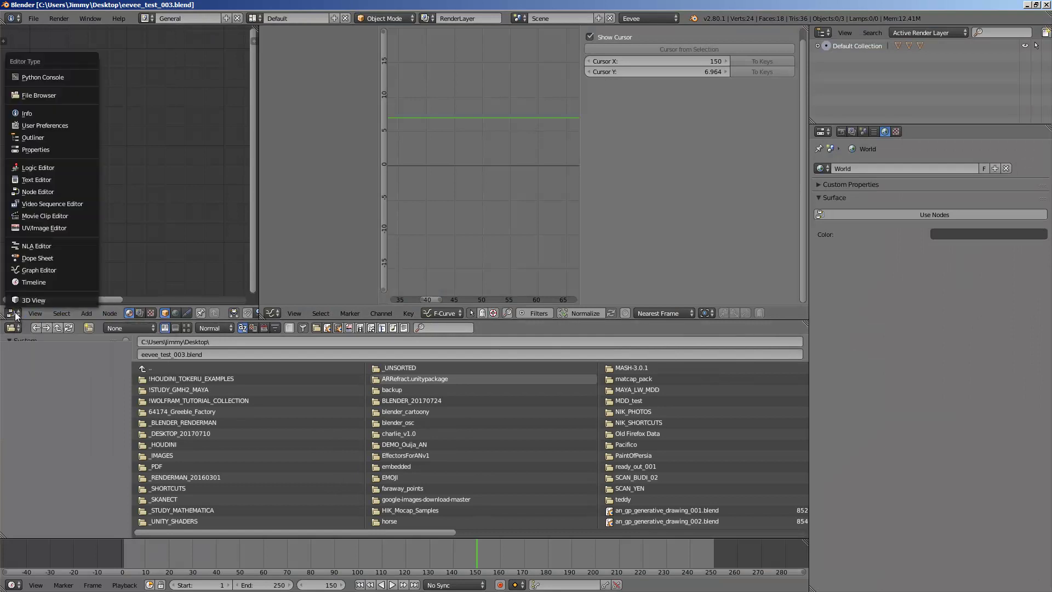
pyautogui.click(28, 300)
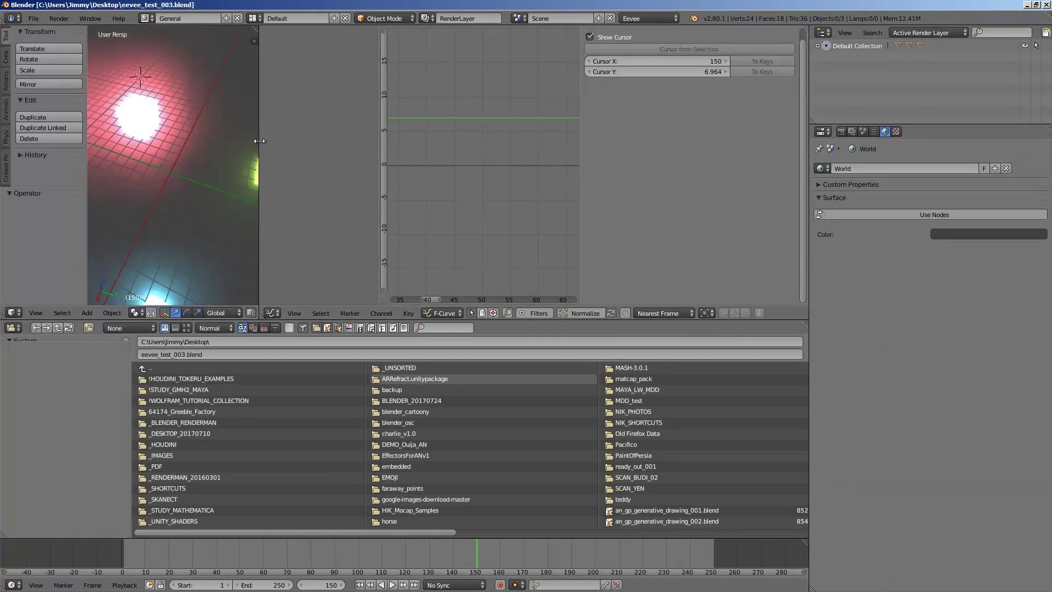
pyautogui.moveTo(259, 153); pyautogui.dragTo(564, 138)
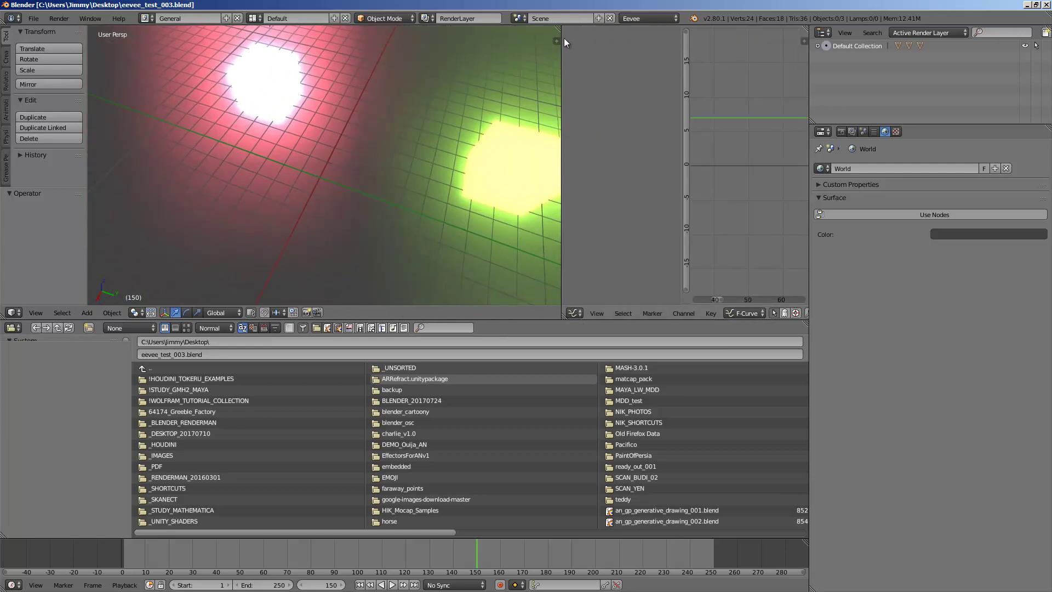
pyautogui.moveTo(564, 43); pyautogui.dragTo(630, 120)
pyautogui.moveTo(524, 120); pyautogui.dragTo(442, 99, button='middle')
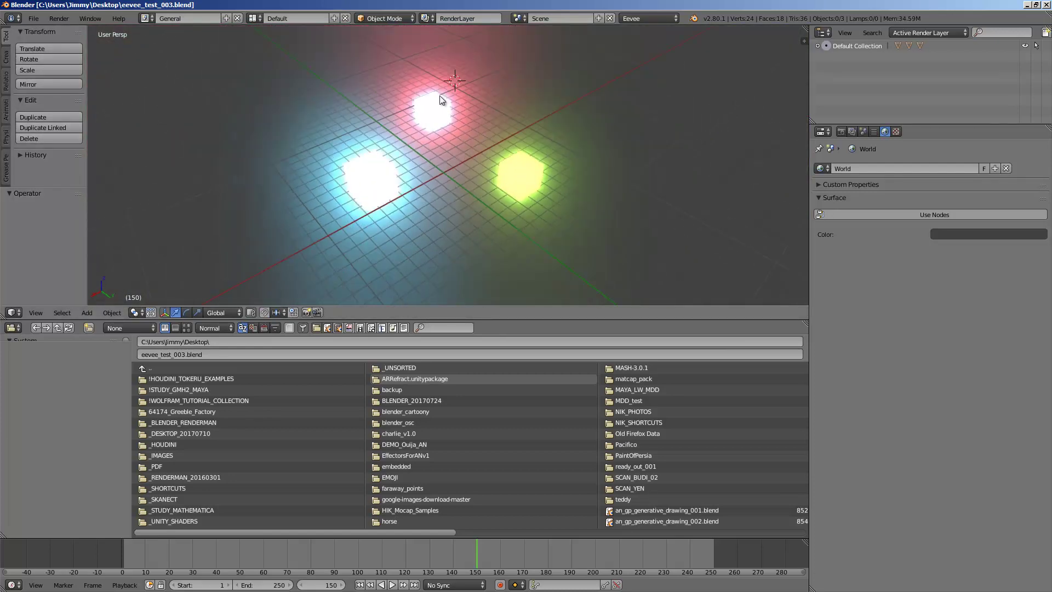
# Step: Change both the timeline area and the file browser area to Graph Editors
pyautogui.click(21, 586)
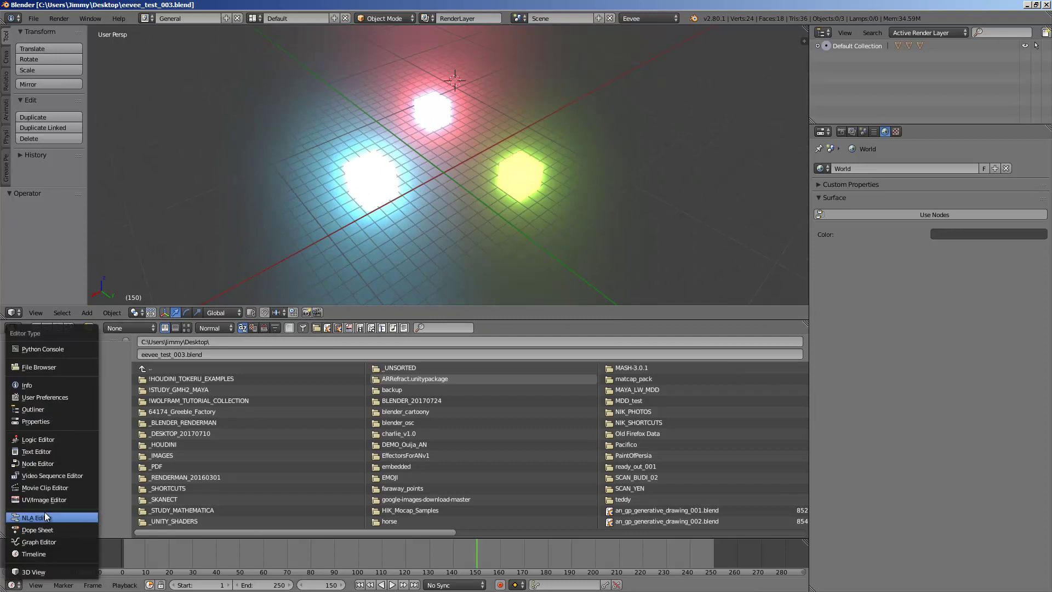
pyautogui.click(51, 542)
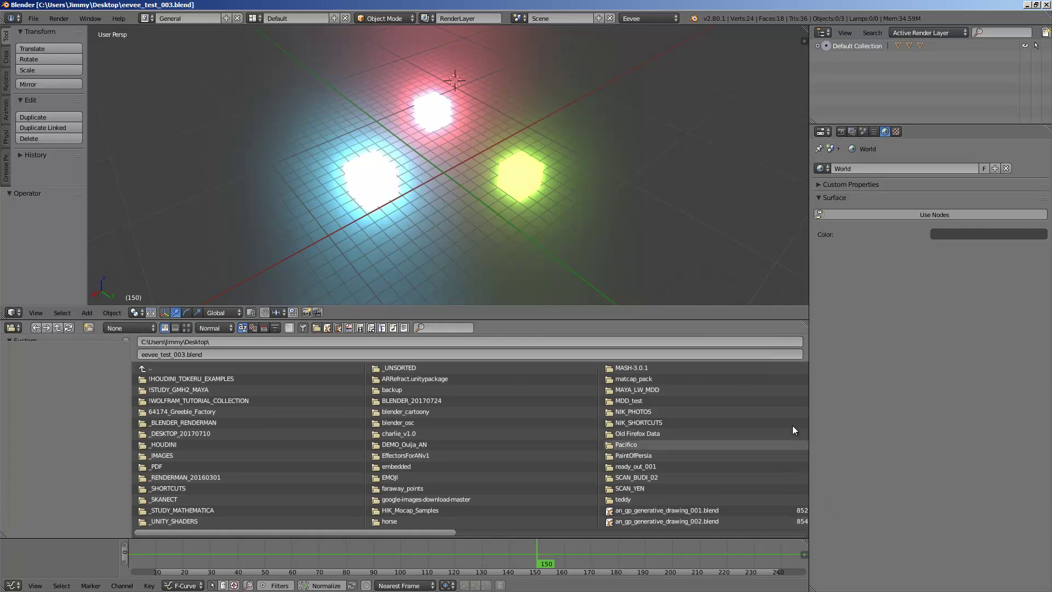
pyautogui.click(13, 328)
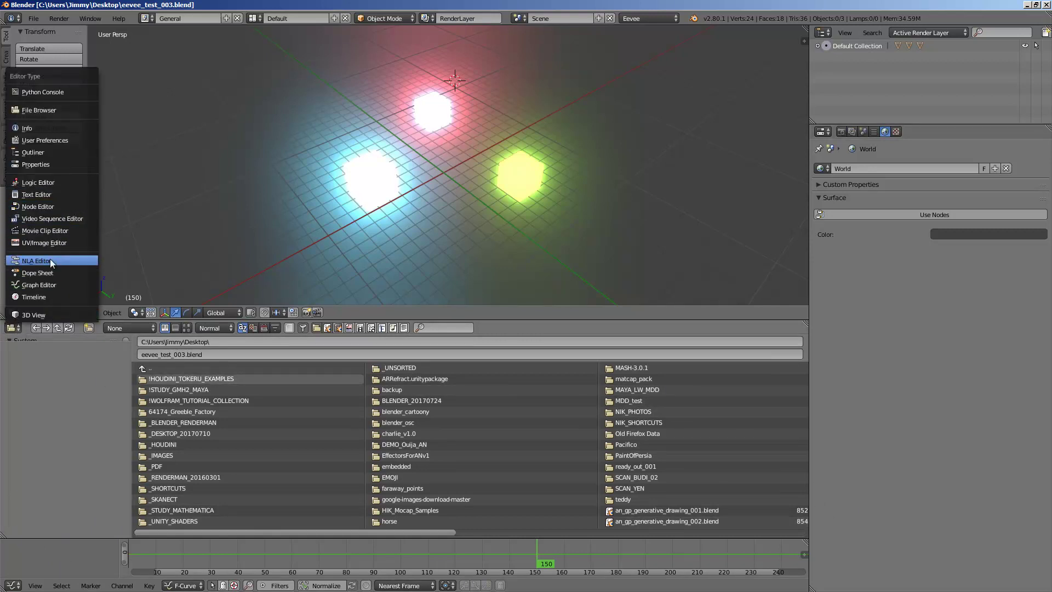
pyautogui.click(51, 285)
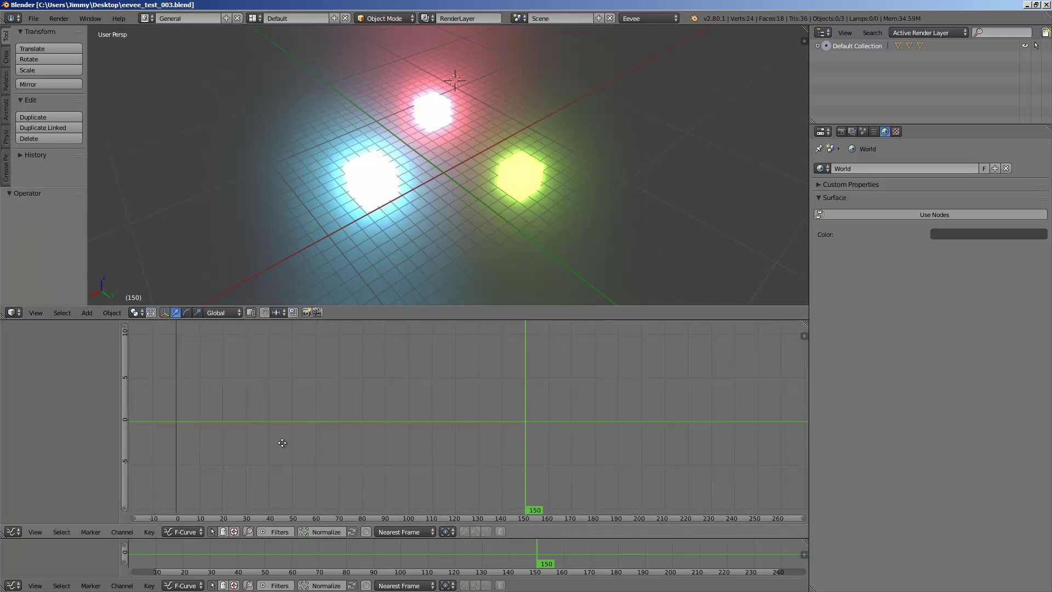
pyautogui.click(185, 531)
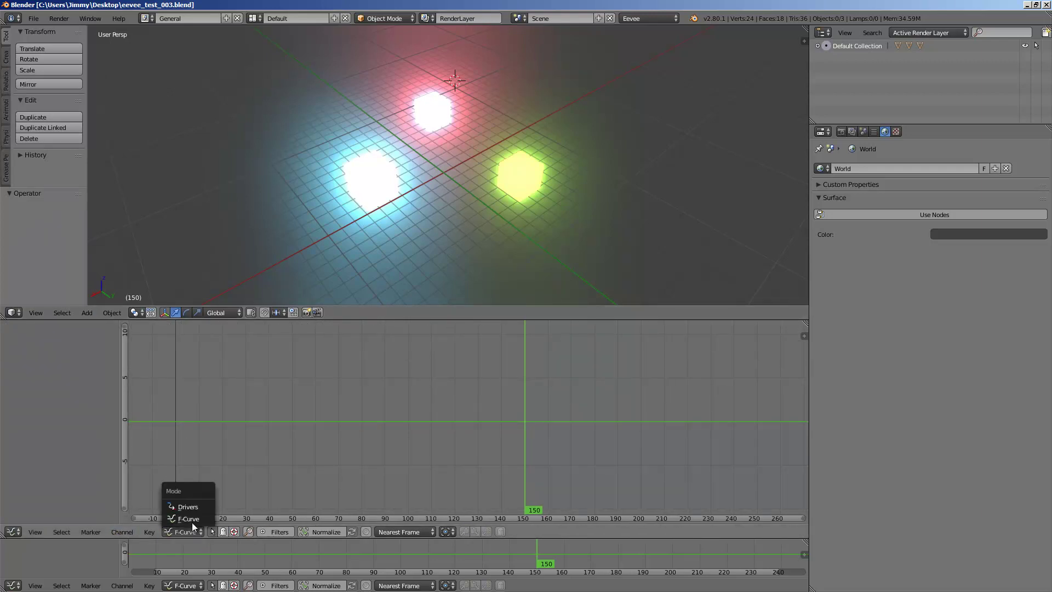
pyautogui.click(192, 508)
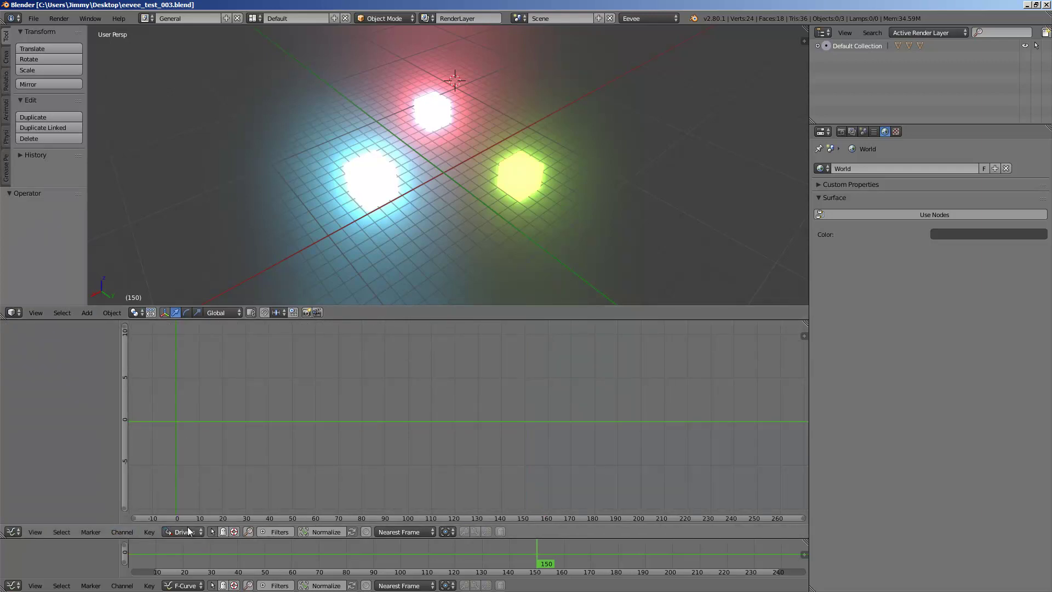
pyautogui.click(185, 531)
pyautogui.click(184, 520)
# Step: Select the blue, red and yellow cubes in turn to view each one's emission strength curve
pyautogui.click(365, 178)
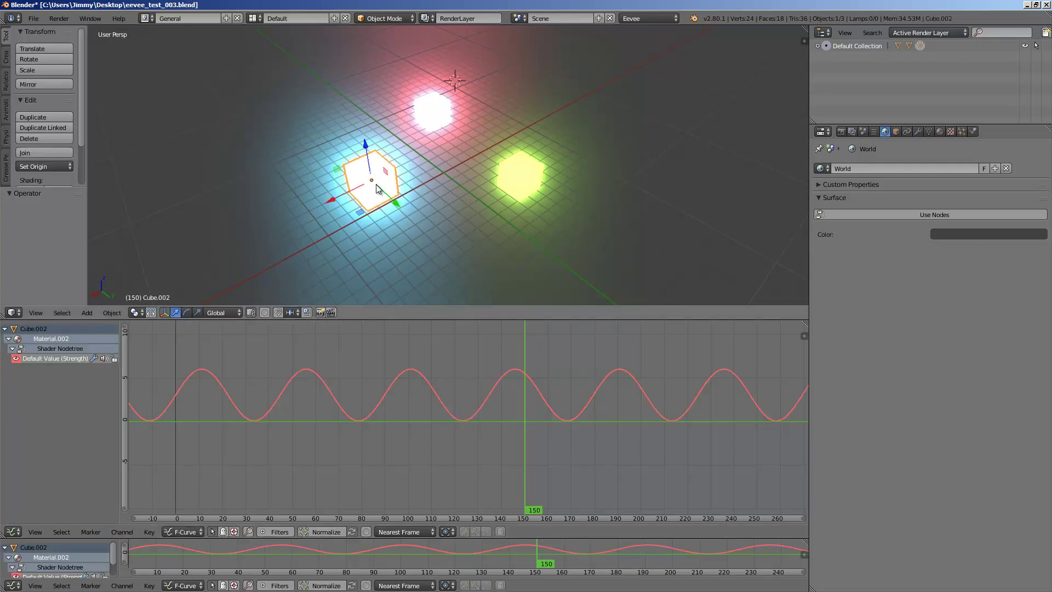
pyautogui.click(526, 189)
pyautogui.click(455, 118)
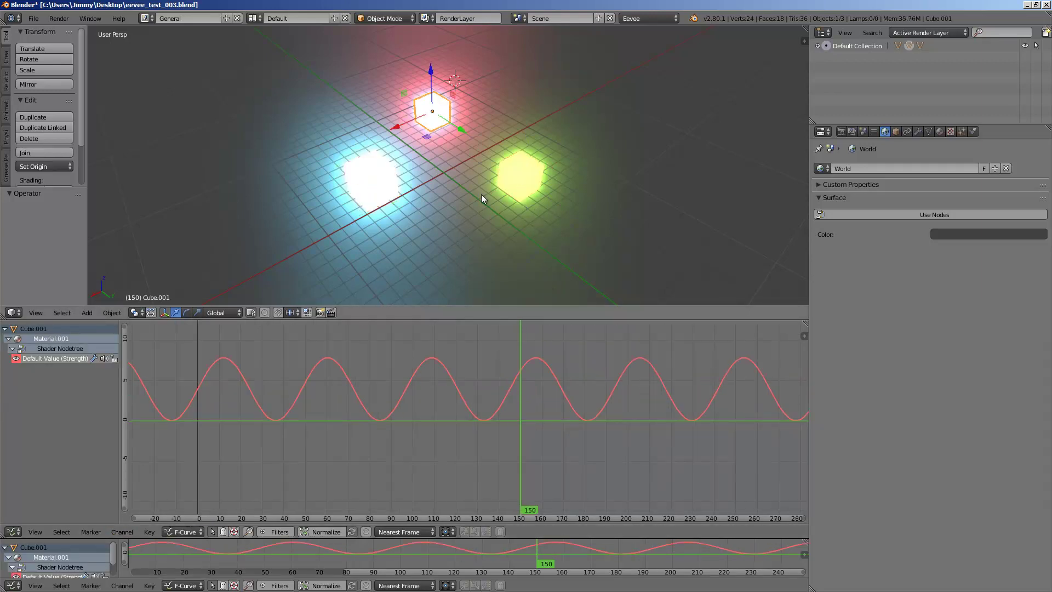
pyautogui.click(507, 190)
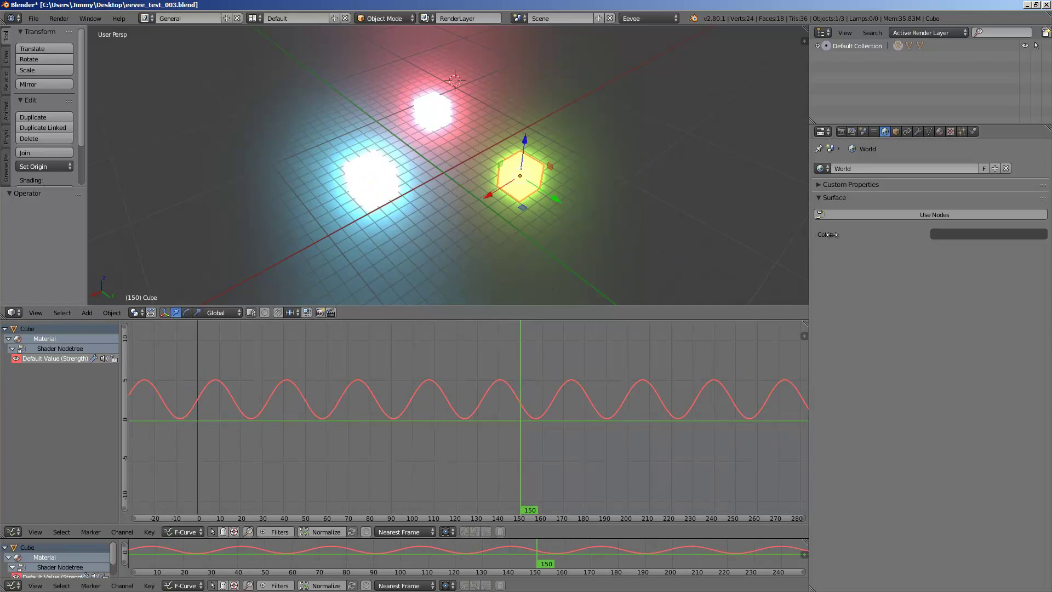
# Step: Narrow the outliner and properties column and save the scene as eevee_test_004.blend
pyautogui.moveTo(831, 235); pyautogui.dragTo(891, 234)
pyautogui.click(34, 18)
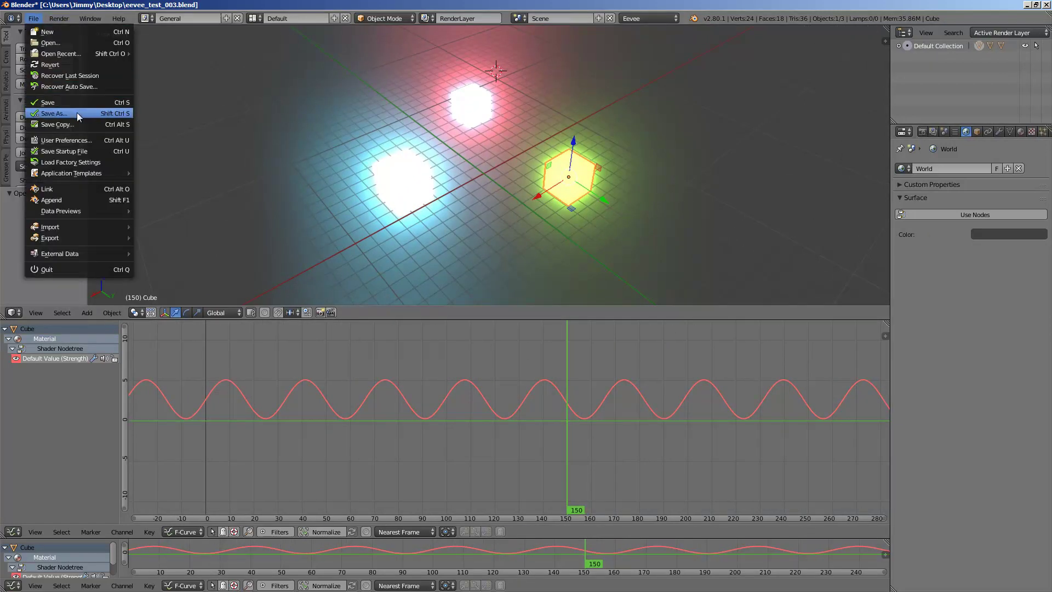
pyautogui.click(79, 114)
pyautogui.click(971, 61)
pyautogui.click(987, 47)
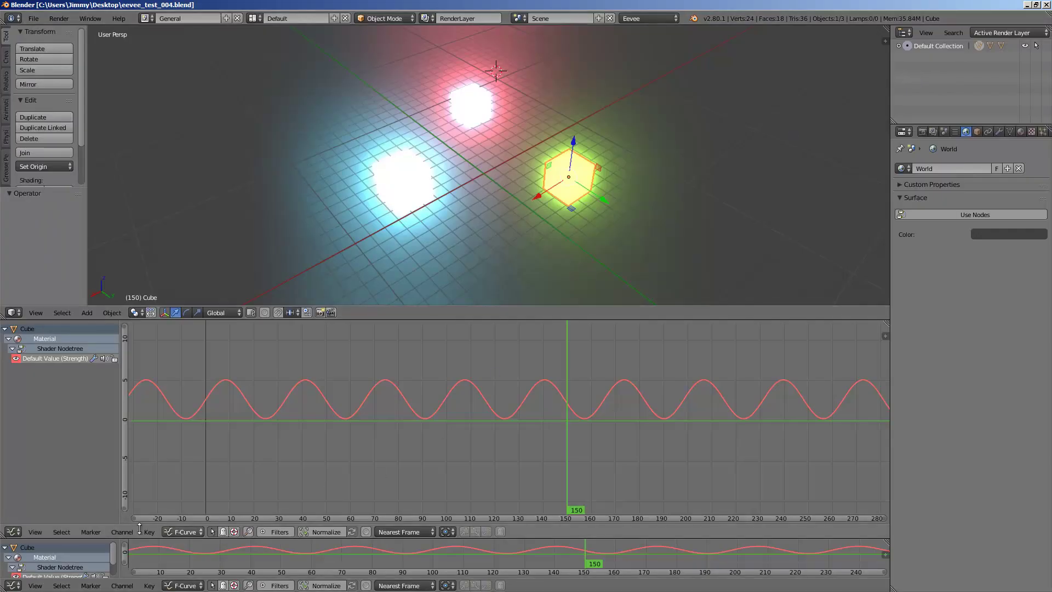
# Step: Change the small lower graph editor back to a Timeline, make it taller and play the animation briefly
pyautogui.click(11, 586)
pyautogui.click(25, 555)
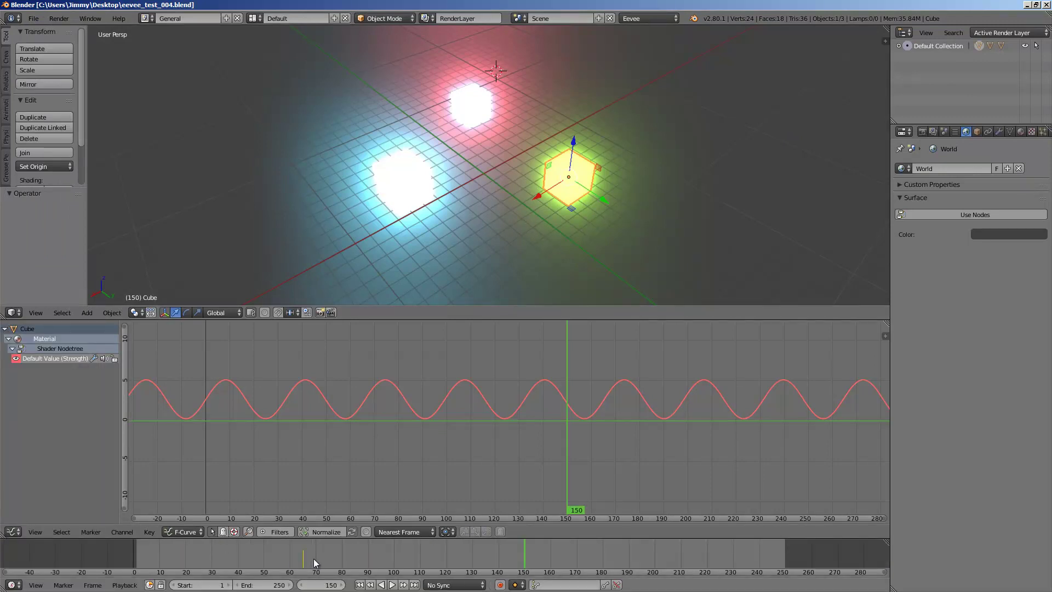
pyautogui.click(331, 544)
pyautogui.hotkey('alt', 'a')
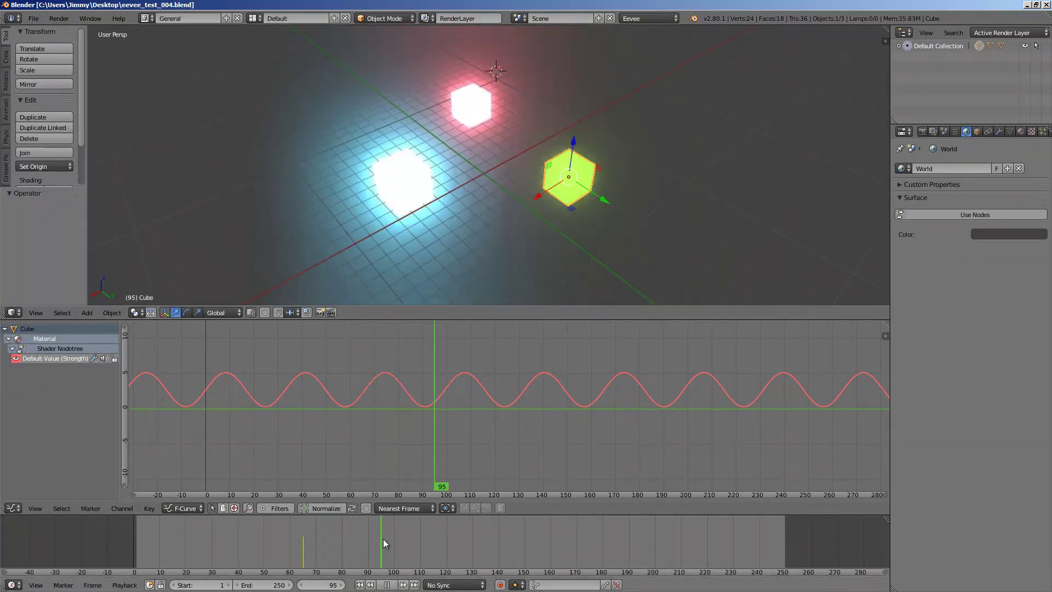
pyautogui.hotkey('alt', 'a')
# Step: Examine the strength curves of the yellow, red and blue cubes by selecting them repeatedly from different viewing angles
pyautogui.keyDown('ctrl'); pyautogui.moveTo(608, 381); pyautogui.dragTo(612, 355, button='middle'); pyautogui.keyUp('ctrl')
pyautogui.moveTo(611, 355); pyautogui.dragTo(579, 383, button='middle')
pyautogui.moveTo(546, 263); pyautogui.dragTo(528, 209, button='middle')
pyautogui.press('a')
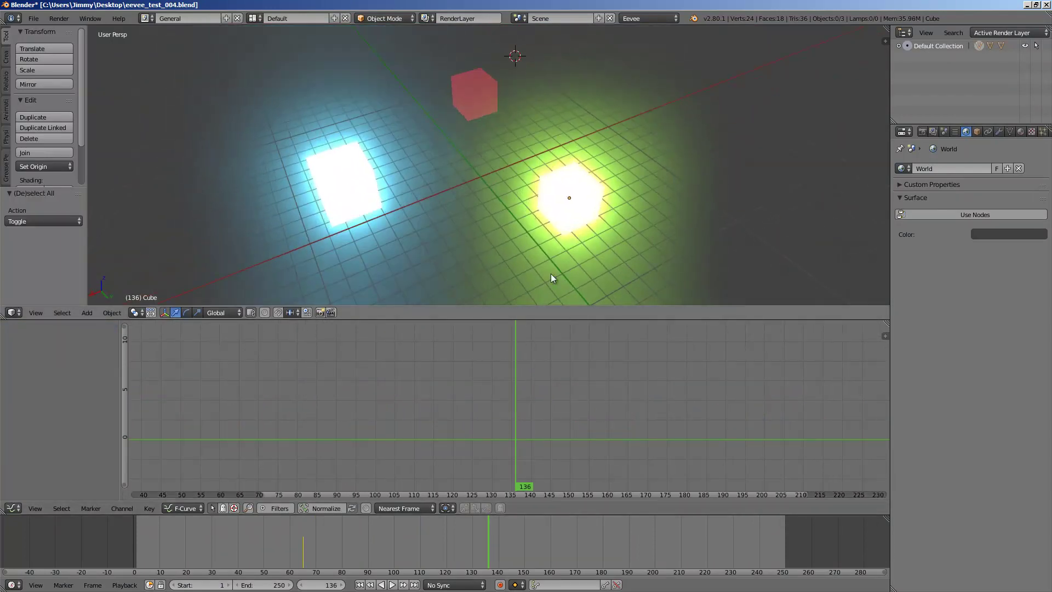
pyautogui.rightClick(562, 215)
pyautogui.rightClick(475, 94)
pyautogui.rightClick(357, 192)
pyautogui.rightClick(475, 94)
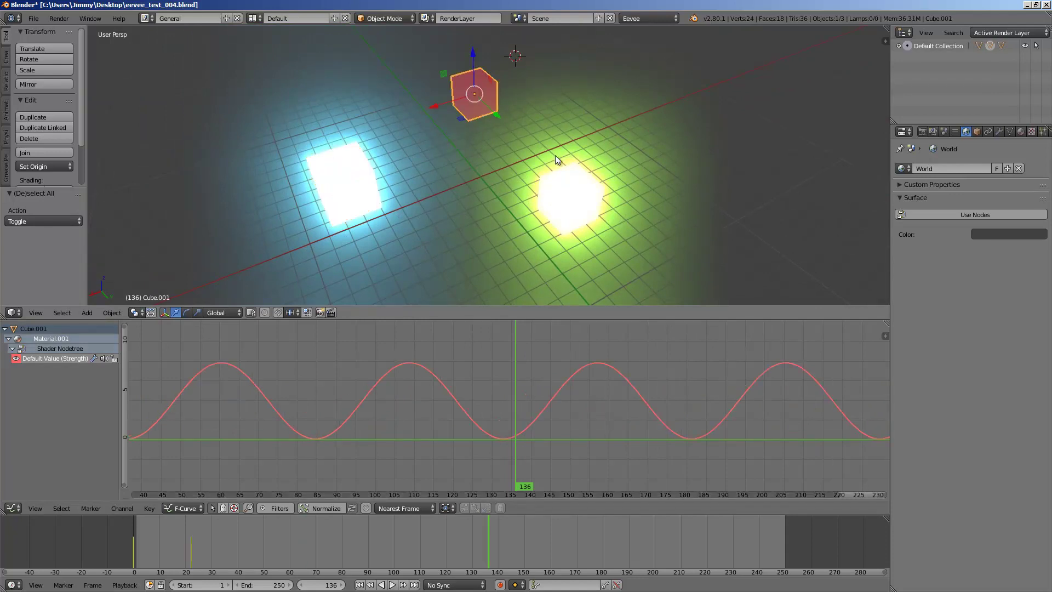
pyautogui.rightClick(577, 201)
pyautogui.rightClick(352, 187)
pyautogui.rightClick(478, 96)
pyautogui.moveTo(478, 95); pyautogui.dragTo(528, 157, button='middle')
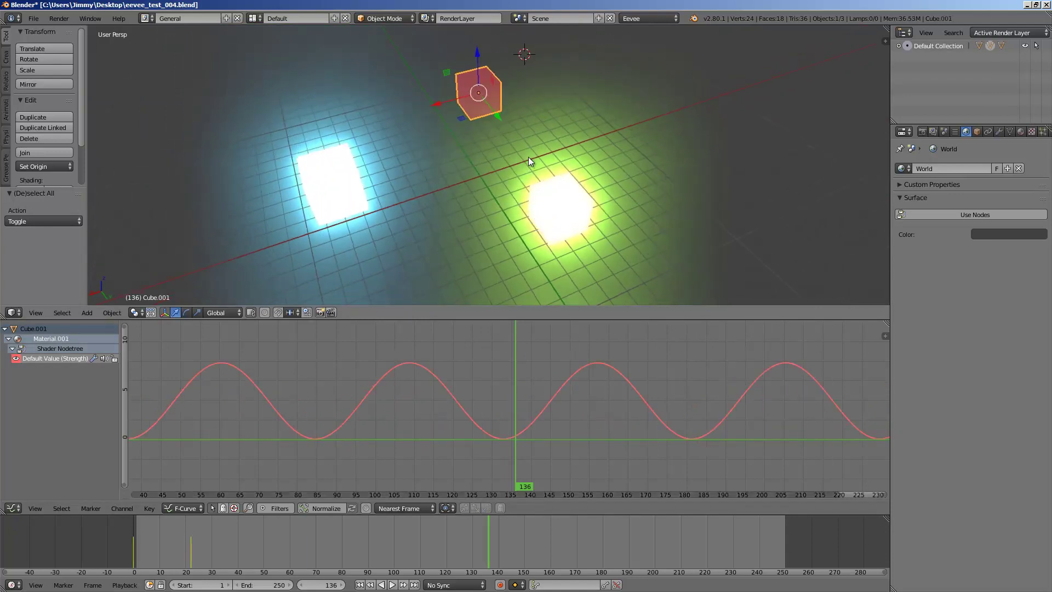
pyautogui.rightClick(539, 198)
pyautogui.moveTo(540, 199); pyautogui.dragTo(469, 189, button='middle')
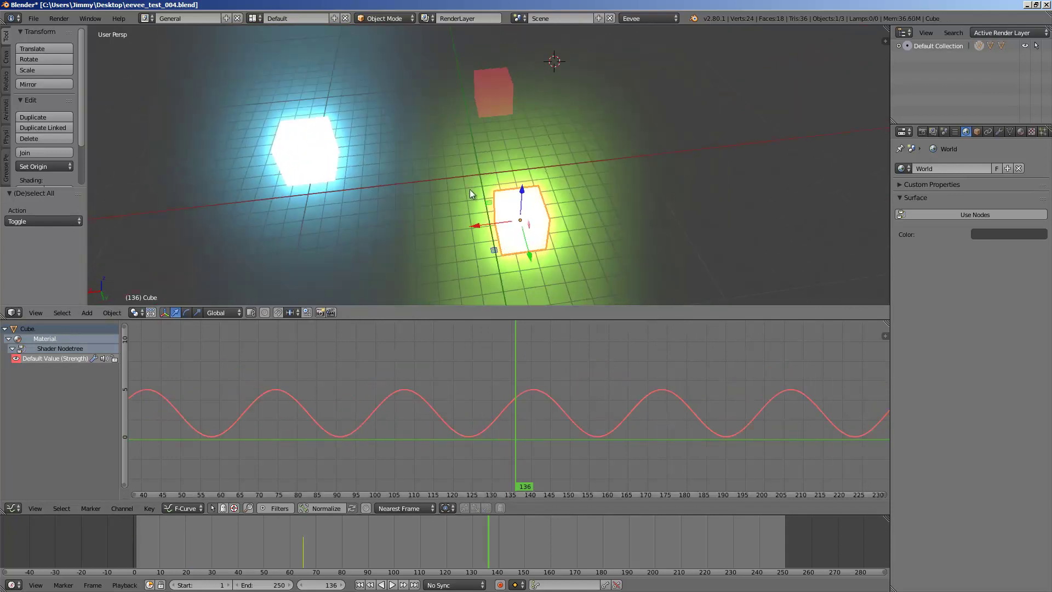
pyautogui.rightClick(345, 154)
pyautogui.rightClick(482, 93)
pyautogui.moveTo(483, 92); pyautogui.dragTo(530, 169, button='middle')
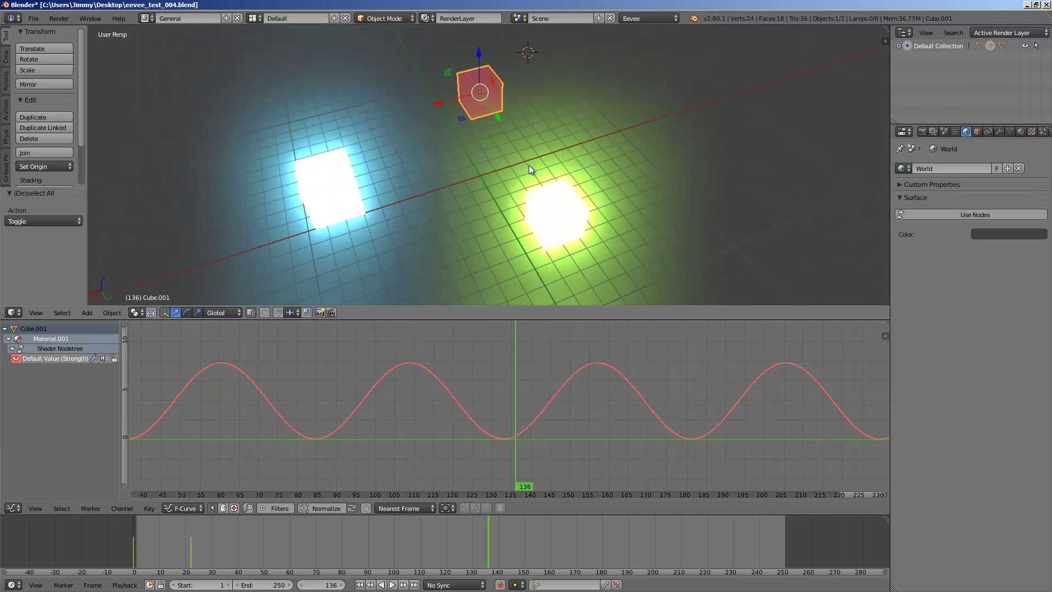
pyautogui.rightClick(546, 242)
# Step: Select the blue cube and show its F-Curve modifier settings in a widened graph editor properties region
pyautogui.rightClick(347, 196)
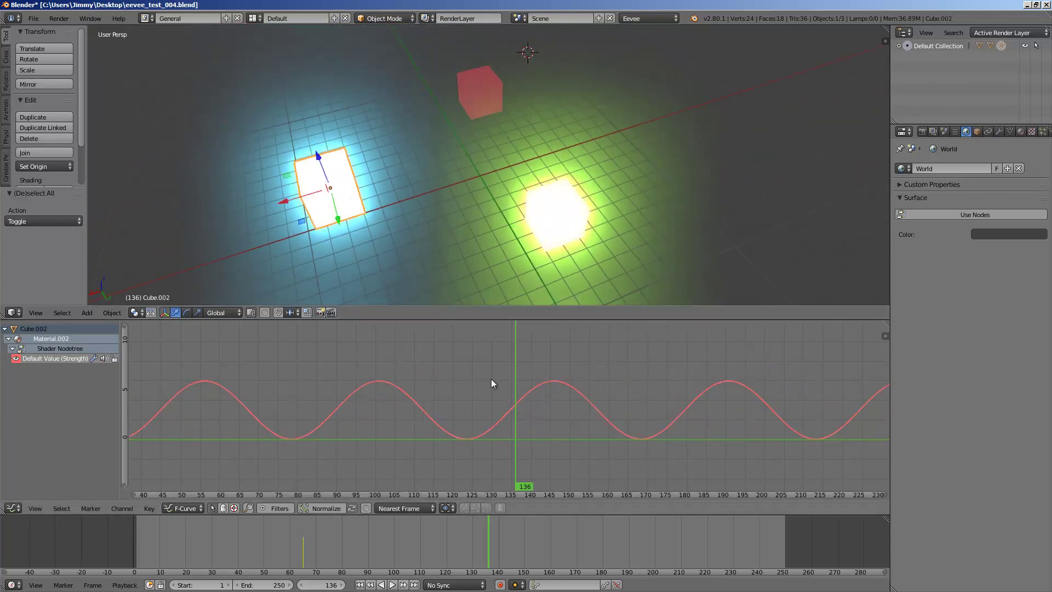
pyautogui.click(882, 334)
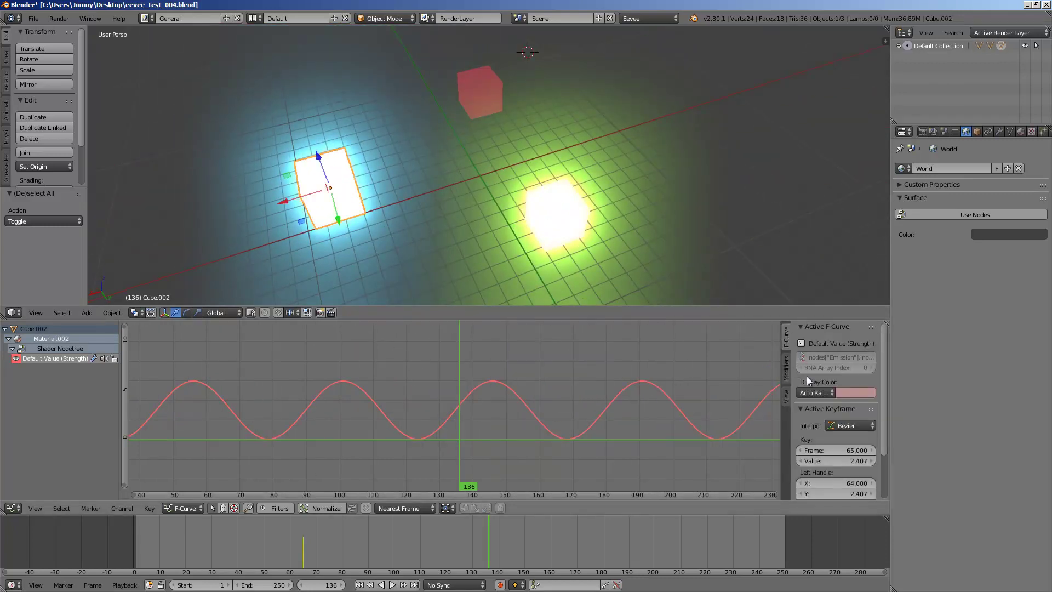
pyautogui.click(787, 368)
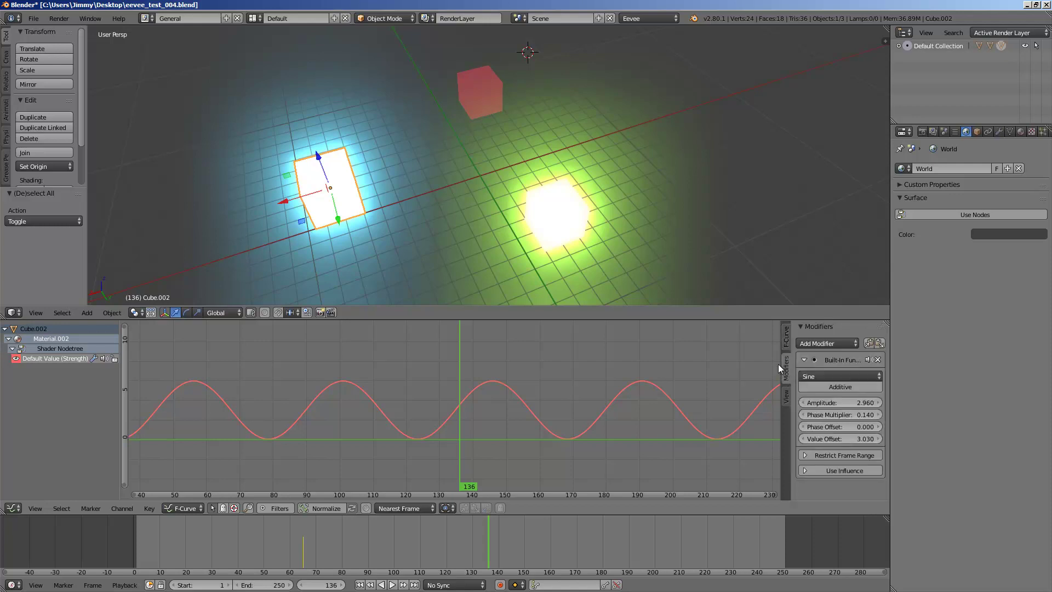
pyautogui.moveTo(778, 363); pyautogui.dragTo(642, 363)
pyautogui.moveTo(442, 368); pyautogui.dragTo(413, 366, button='middle')
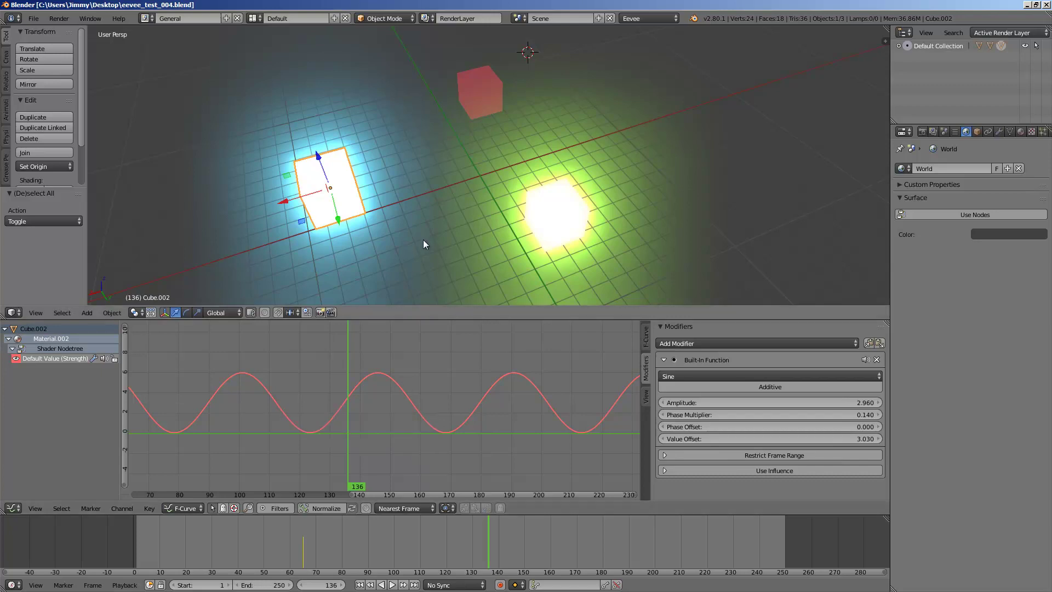
# Step: Play the animation and set the yellow cube's sine modifier to amplitude 2.700 and phase multiplier 0.340
pyautogui.hotkey('alt', 'a')
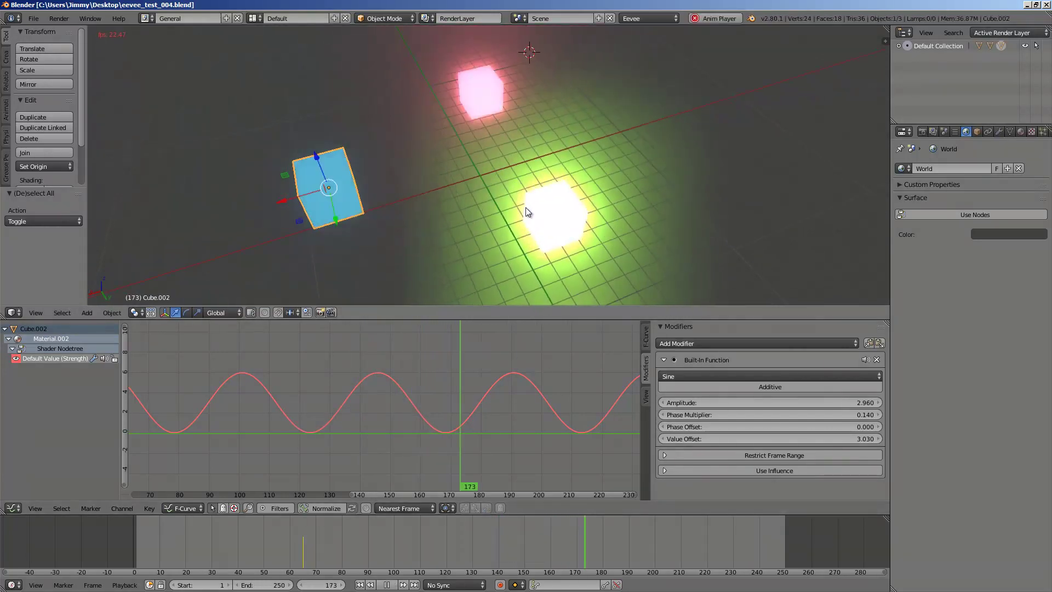
pyautogui.rightClick(542, 209)
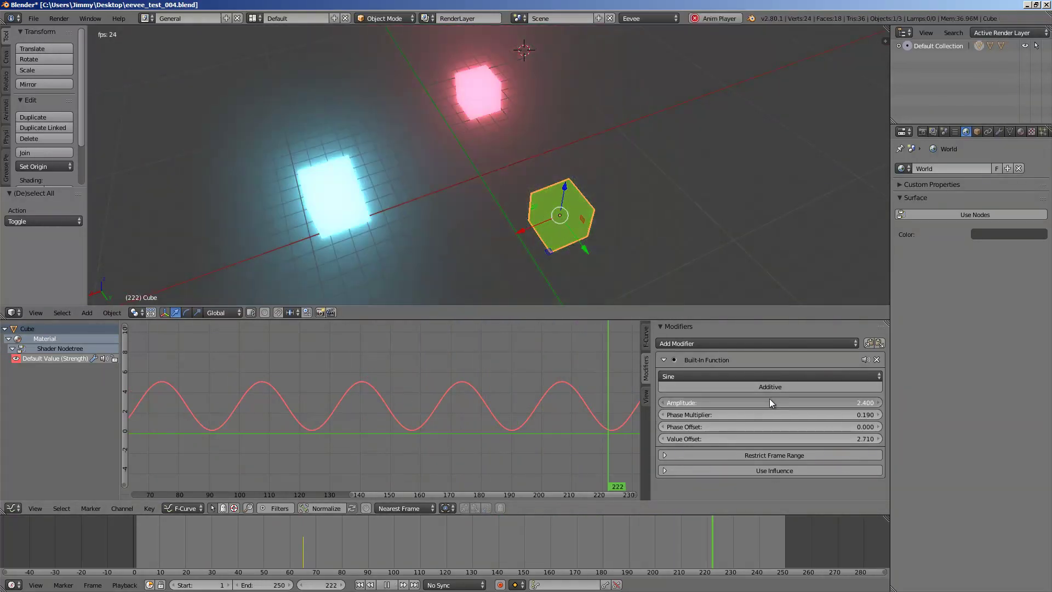
pyautogui.moveTo(772, 398); pyautogui.dragTo(793, 409)
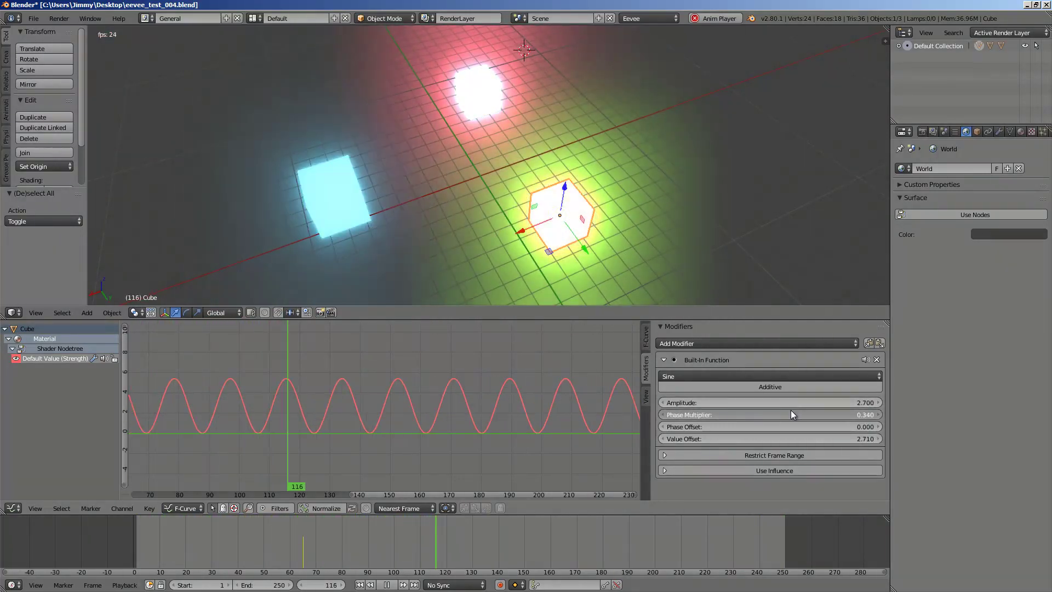
# Step: Adjust the phase multiplier of the red cube's sine modifier during playback, and select the blue cube
pyautogui.rightClick(479, 89)
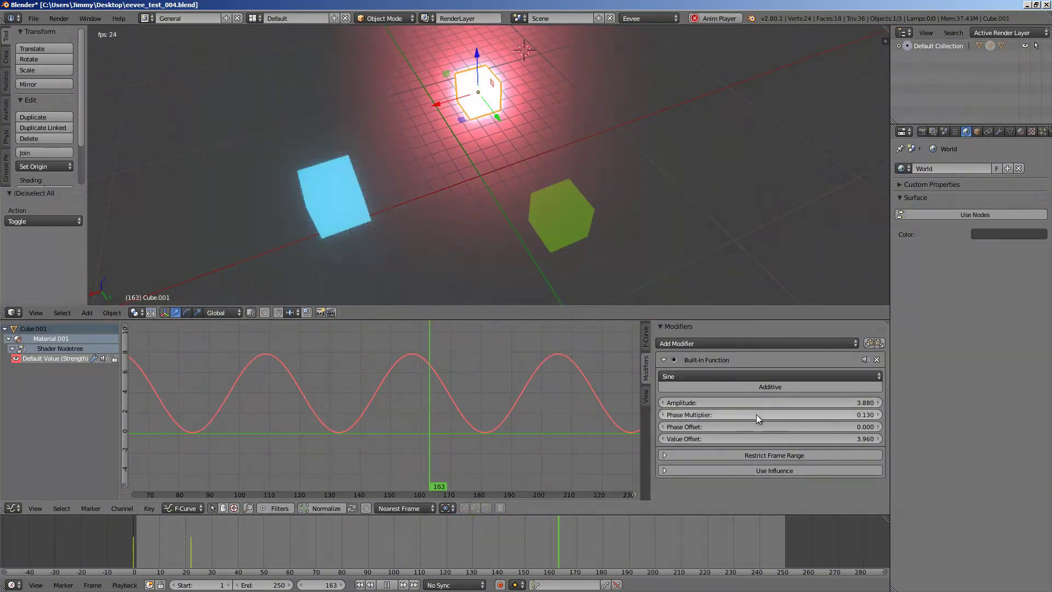
pyautogui.moveTo(756, 415); pyautogui.dragTo(763, 413)
pyautogui.rightClick(324, 196)
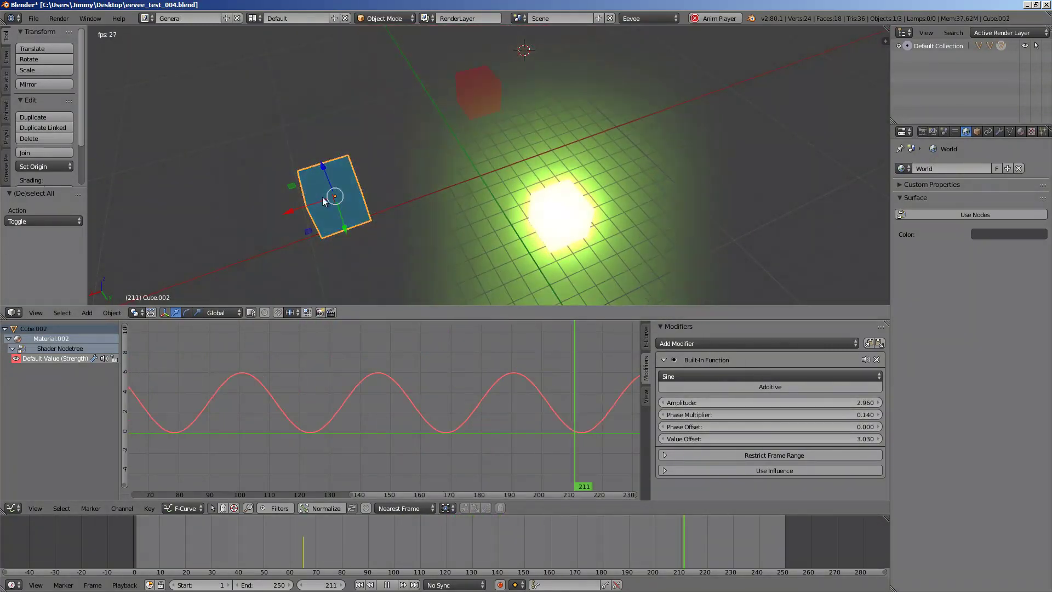
# Step: Set the yellow cube's sine modifier to amplitude 1.480, value offset 1.540 and phase multiplier 0.250 during playback
pyautogui.moveTo(737, 415); pyautogui.dragTo(768, 414)
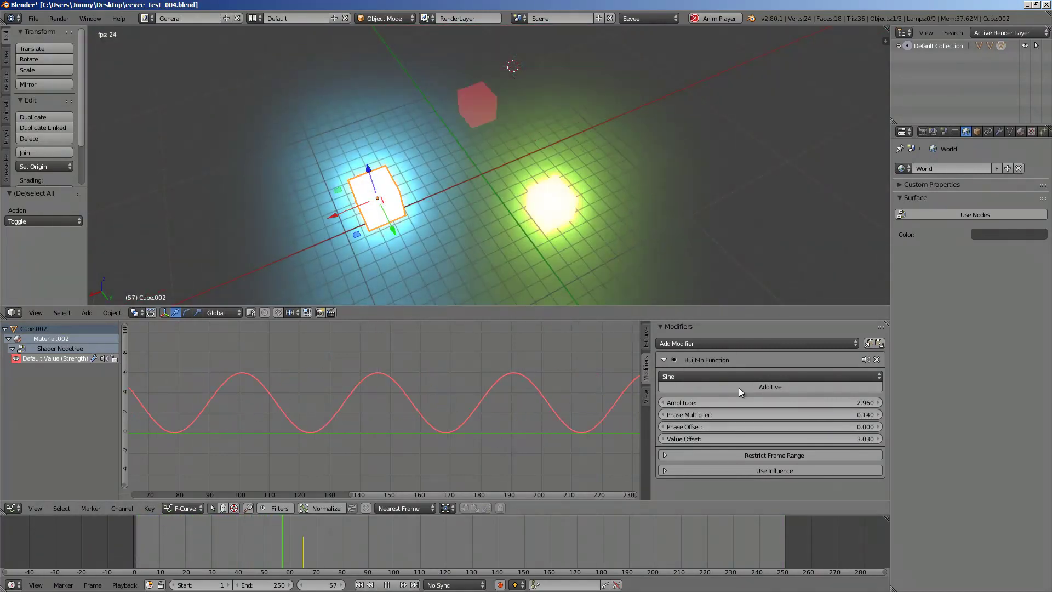
pyautogui.rightClick(550, 204)
pyautogui.moveTo(497, 238); pyautogui.dragTo(525, 305, button='middle')
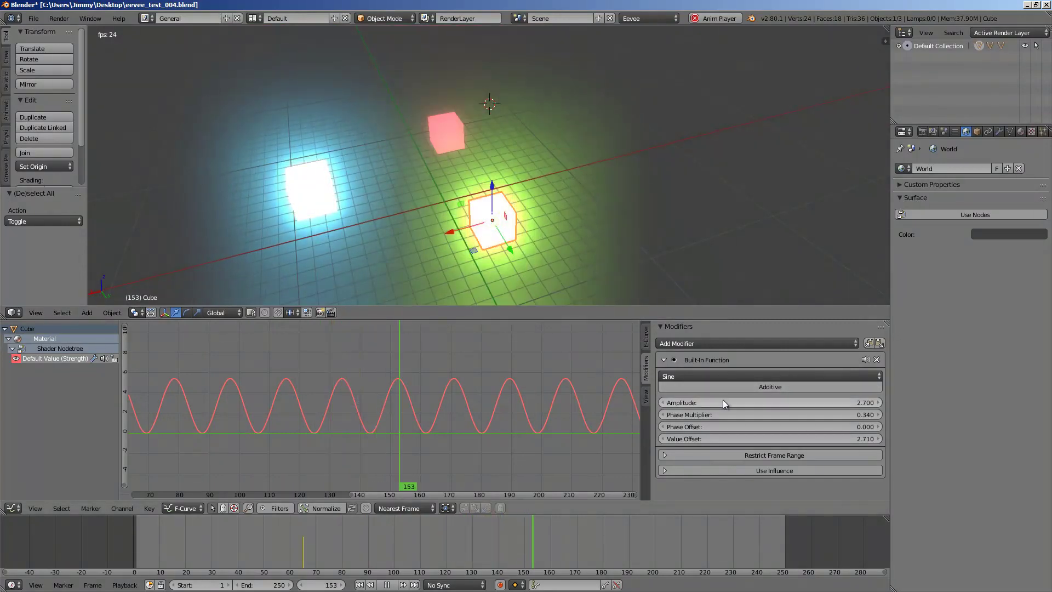
pyautogui.moveTo(748, 397); pyautogui.dragTo(667, 387)
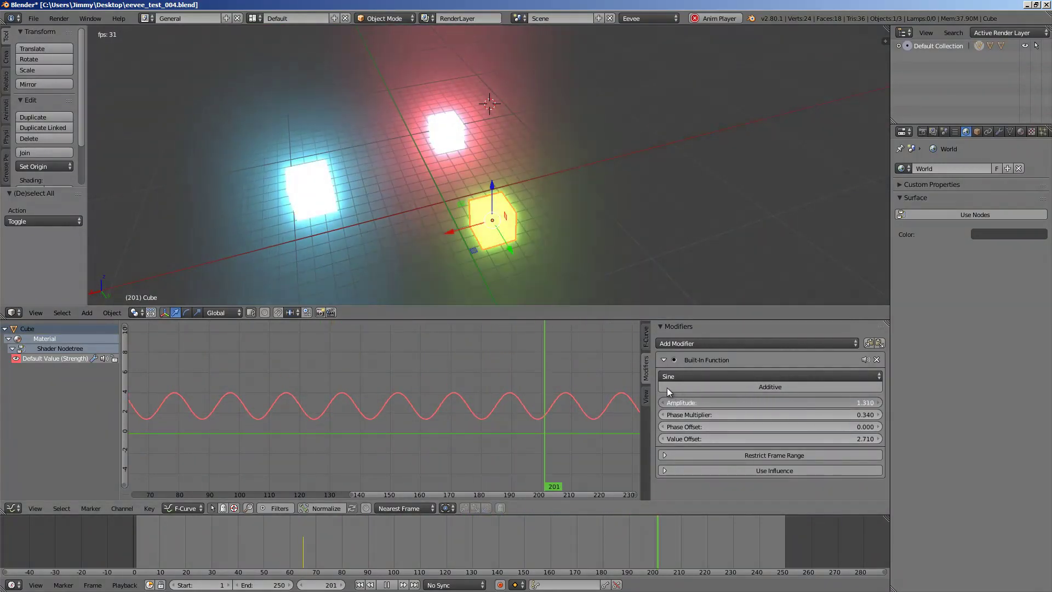
pyautogui.moveTo(766, 440); pyautogui.dragTo(696, 434)
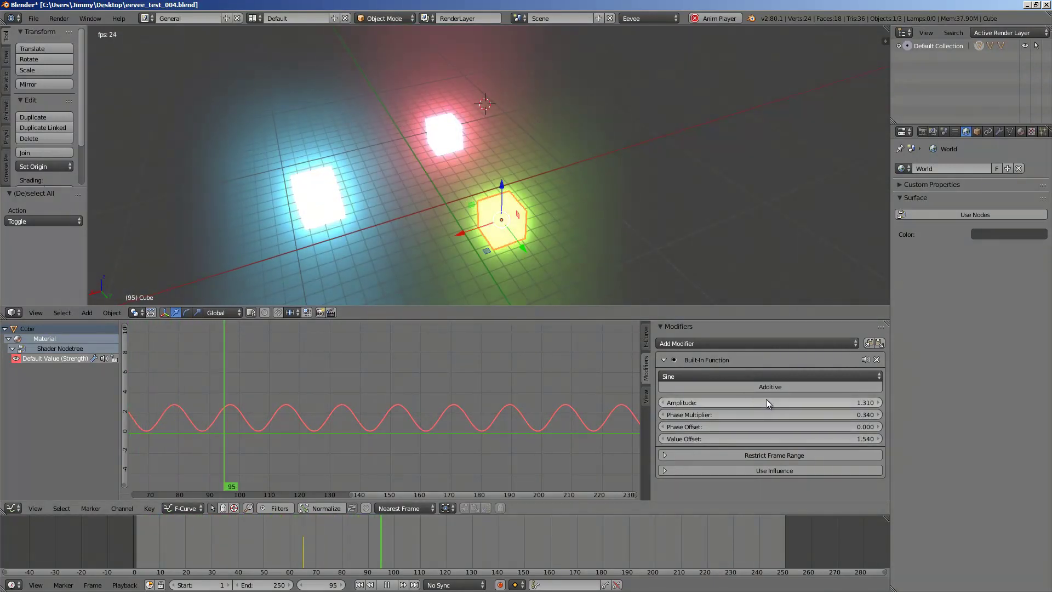
pyautogui.moveTo(766, 399)
pyautogui.mouseDown()
pyautogui.moveTo(777, 399)
pyautogui.moveTo(749, 410)
pyautogui.moveTo(770, 411)
pyautogui.mouseUp()
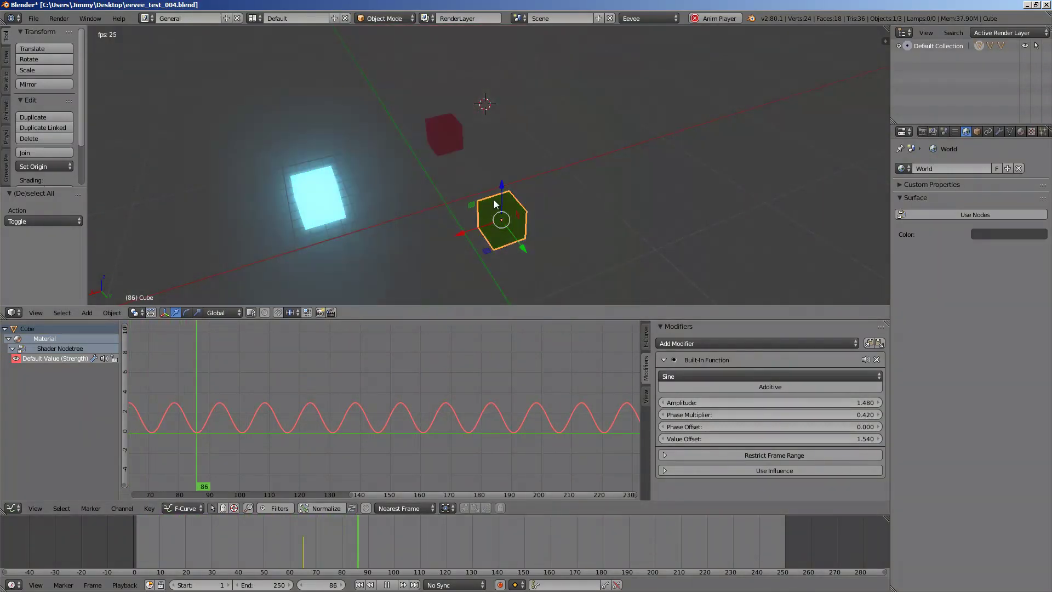
pyautogui.moveTo(739, 411)
pyautogui.mouseDown()
pyautogui.moveTo(814, 406)
pyautogui.moveTo(739, 408)
pyautogui.mouseUp()
# Step: Set the blue cube's sine modifier to value offset 3.140 and phase offset 4.400, and deselect everything
pyautogui.rightClick(322, 200)
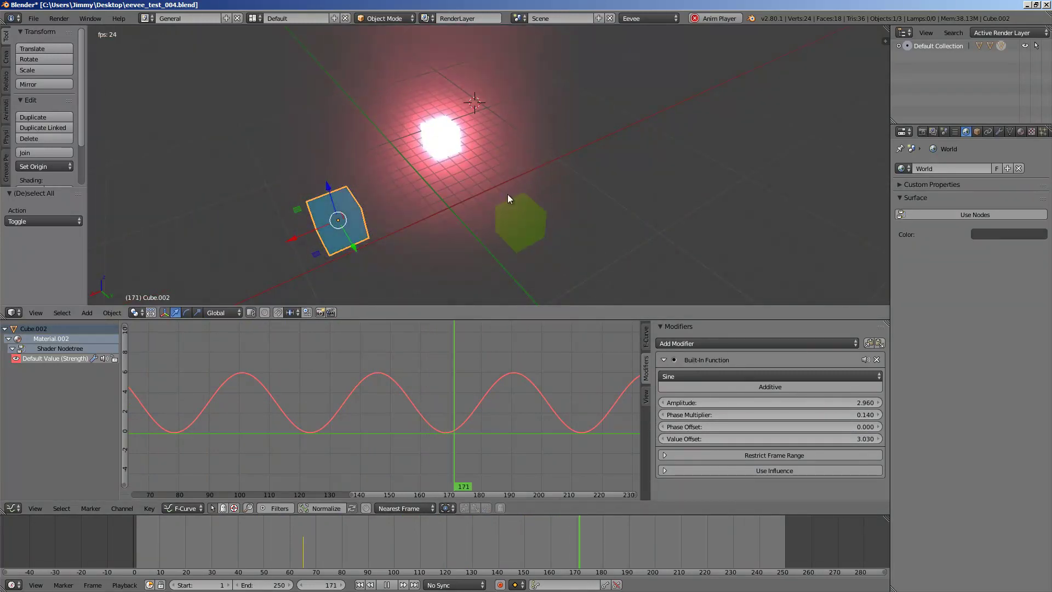
pyautogui.moveTo(786, 440); pyautogui.dragTo(1008, 417)
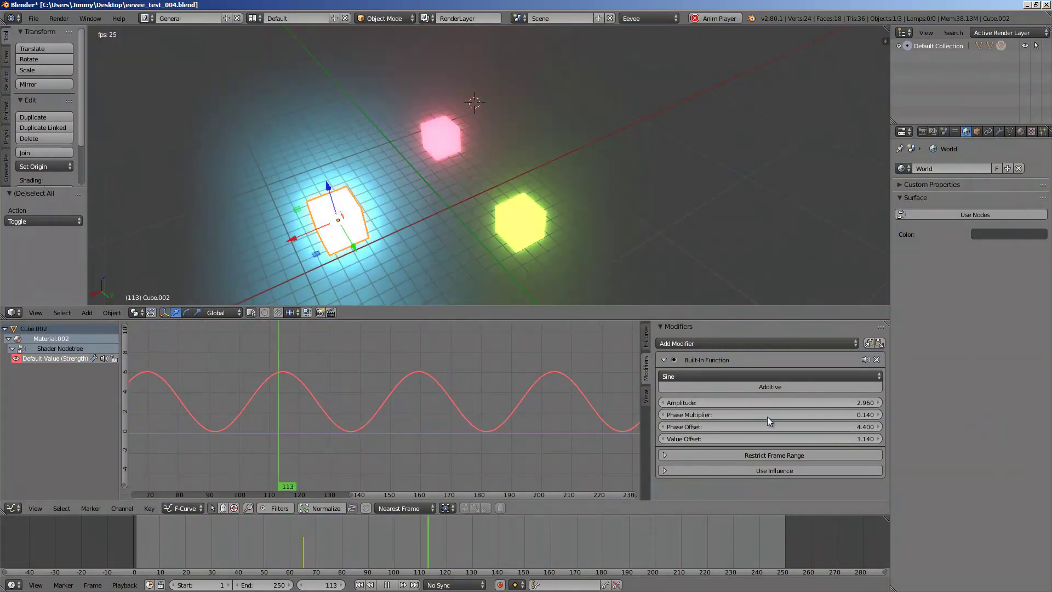
pyautogui.press('a')
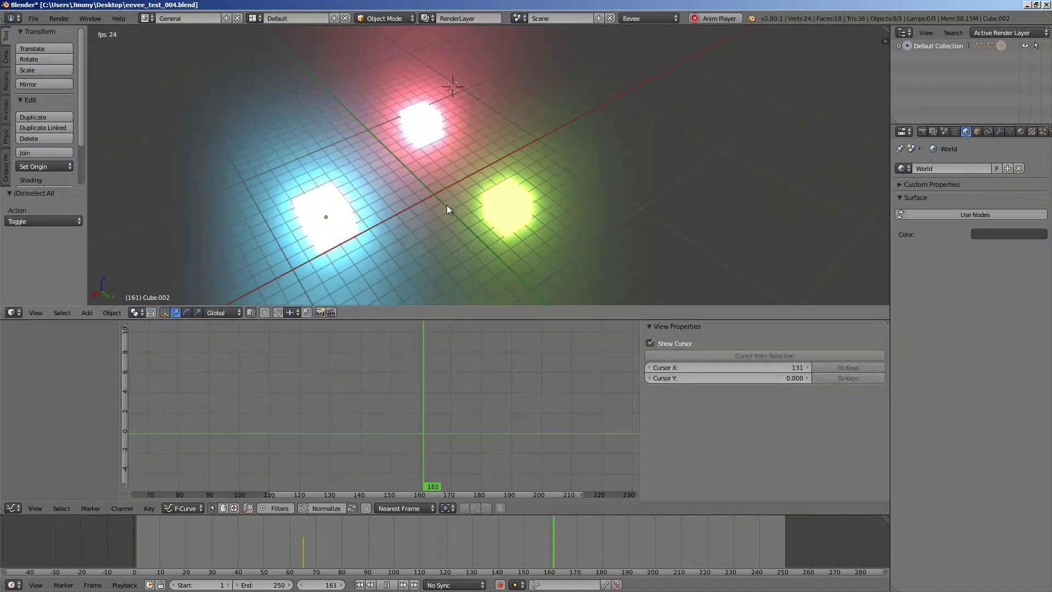
pyautogui.moveTo(429, 207); pyautogui.dragTo(455, 212, button='middle')
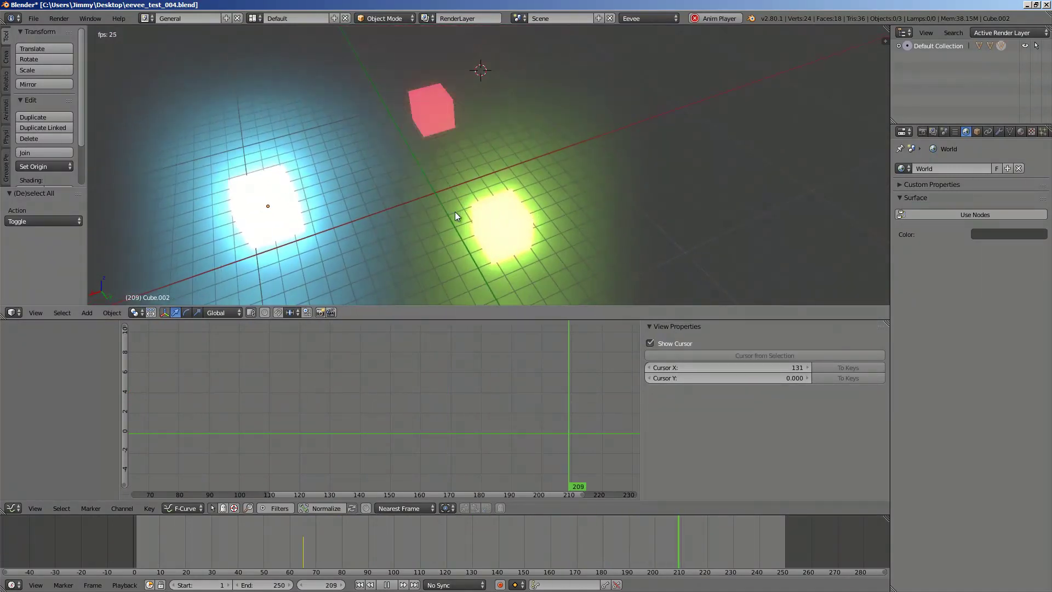
# Step: Select the cubes individually, and finish with all three selected to show their strength curves together
pyautogui.rightClick(484, 225)
pyautogui.rightClick(290, 211)
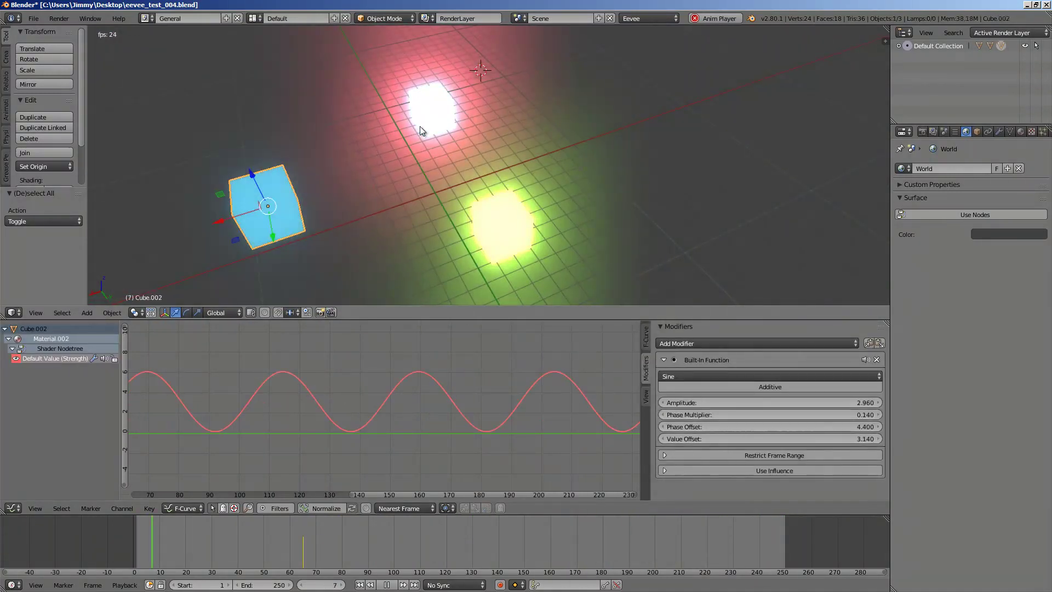
pyautogui.rightClick(420, 126)
pyautogui.press('a')
pyautogui.press('a')
pyautogui.moveTo(435, 173); pyautogui.dragTo(453, 190, button='middle')
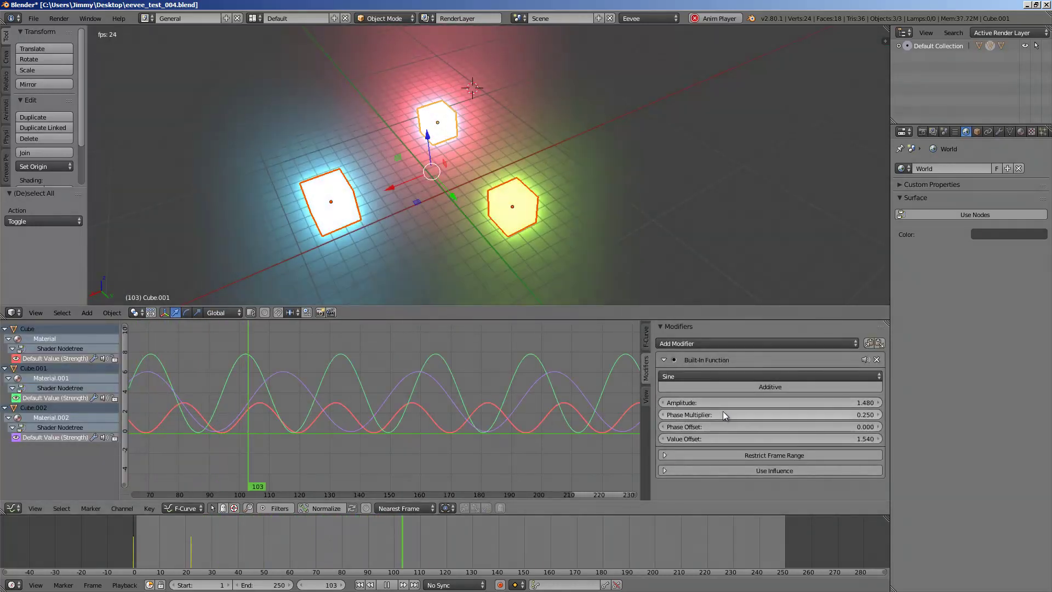
# Step: Set the phase multiplier of the yellow cube's strength curve to 0.230 and its phase offset to 4.080
pyautogui.moveTo(727, 412); pyautogui.dragTo(750, 410)
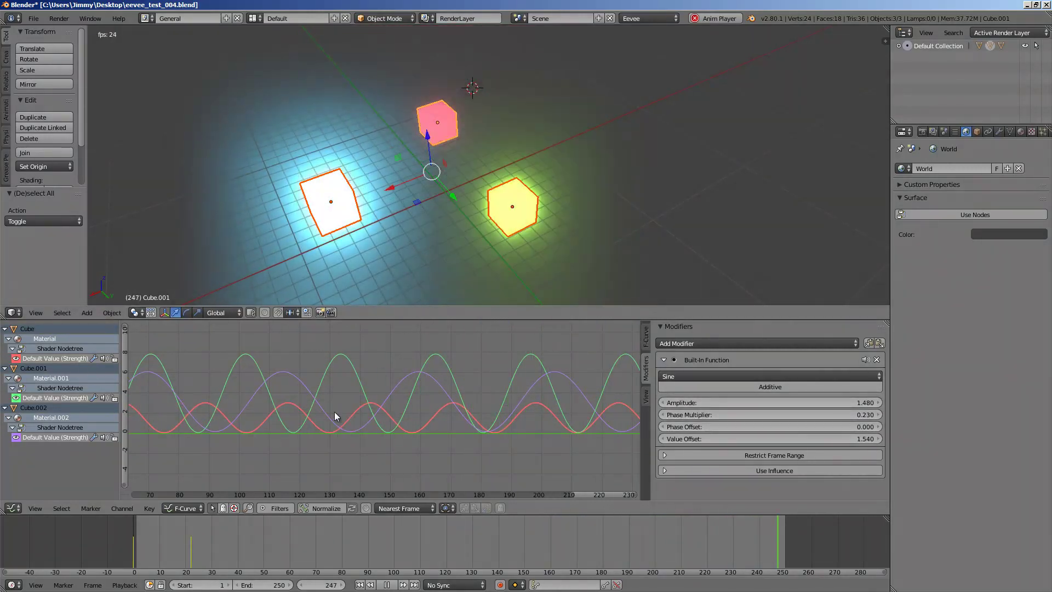
pyautogui.scroll(1, 366, 366)
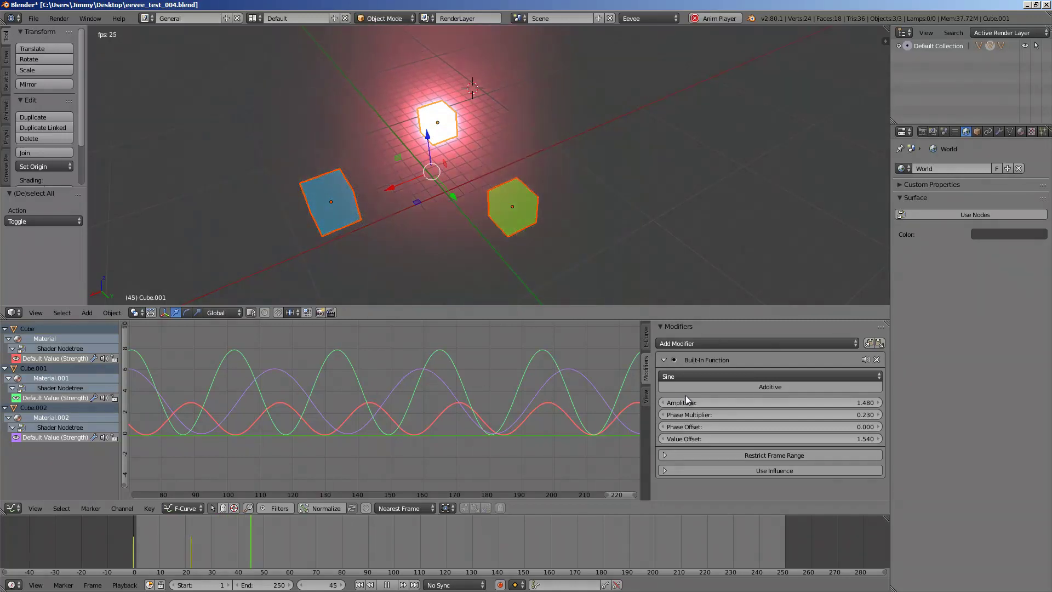
pyautogui.moveTo(440, 383); pyautogui.dragTo(455, 403, button='middle')
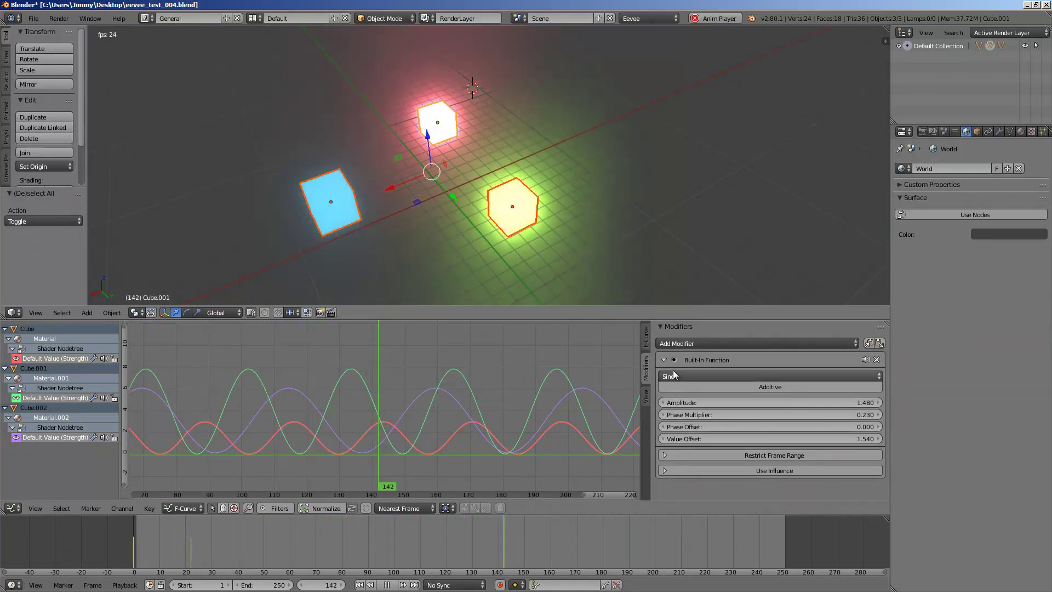
pyautogui.moveTo(774, 425); pyautogui.dragTo(1021, 410)
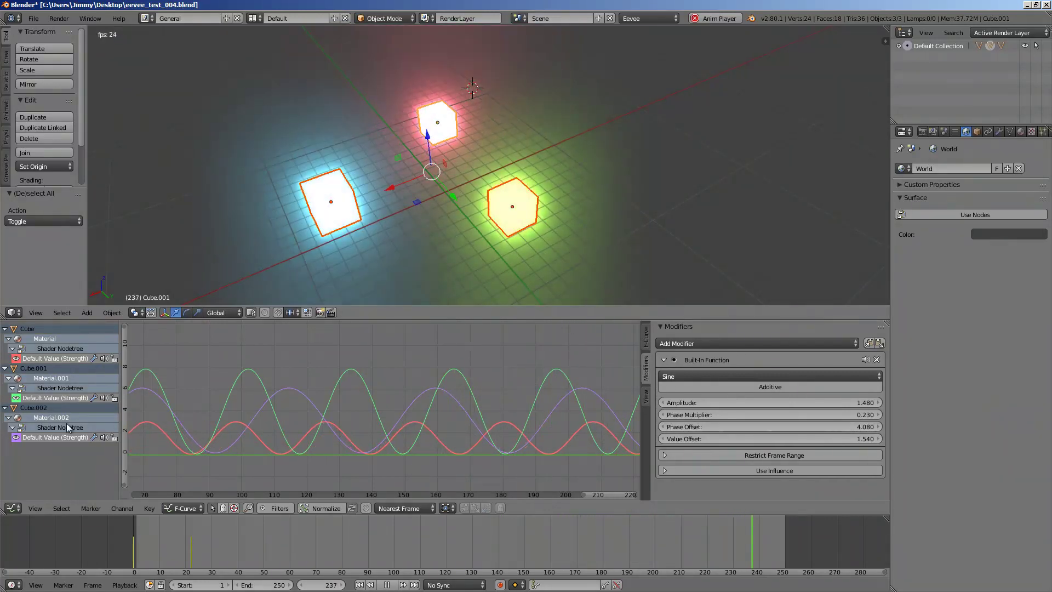
# Step: Activate the red cube's strength curve, set its sine phase multiplier to -0.090, and enlarge the graph editor
pyautogui.click(67, 397)
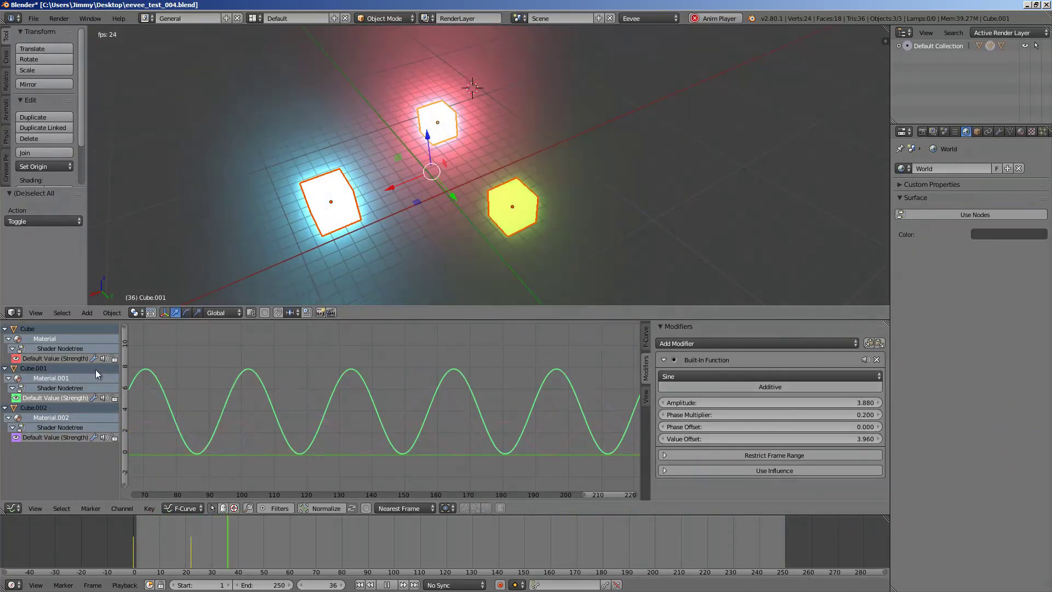
pyautogui.moveTo(709, 413); pyautogui.dragTo(737, 413)
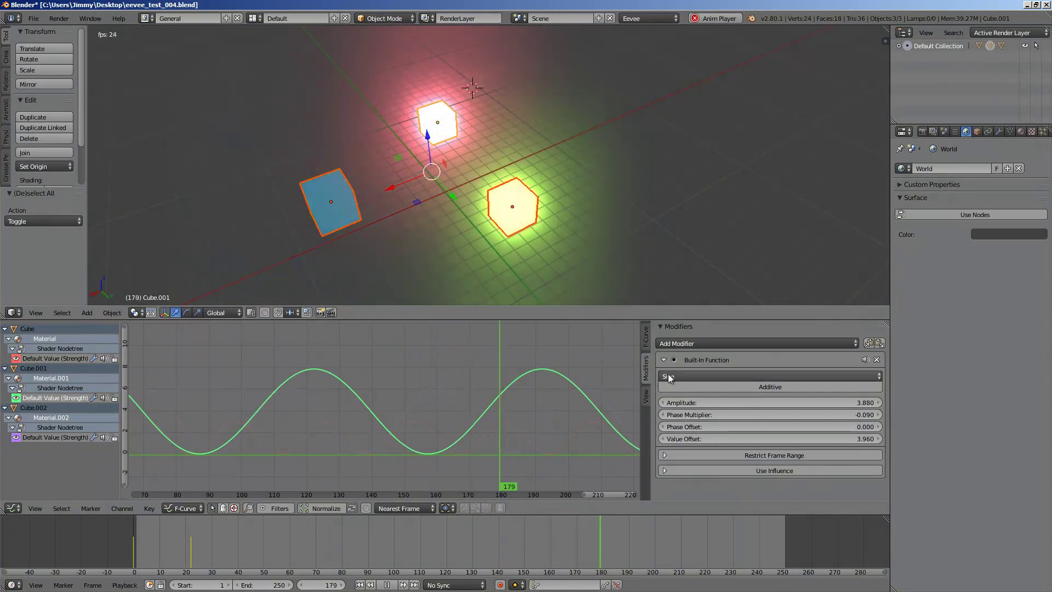
pyautogui.moveTo(692, 306); pyautogui.dragTo(693, 266)
# Step: Add a Noise modifier with scale 7.910 and strength 6.120 to the red cube's strength curve
pyautogui.click(706, 331)
pyautogui.click(704, 329)
pyautogui.click(702, 304)
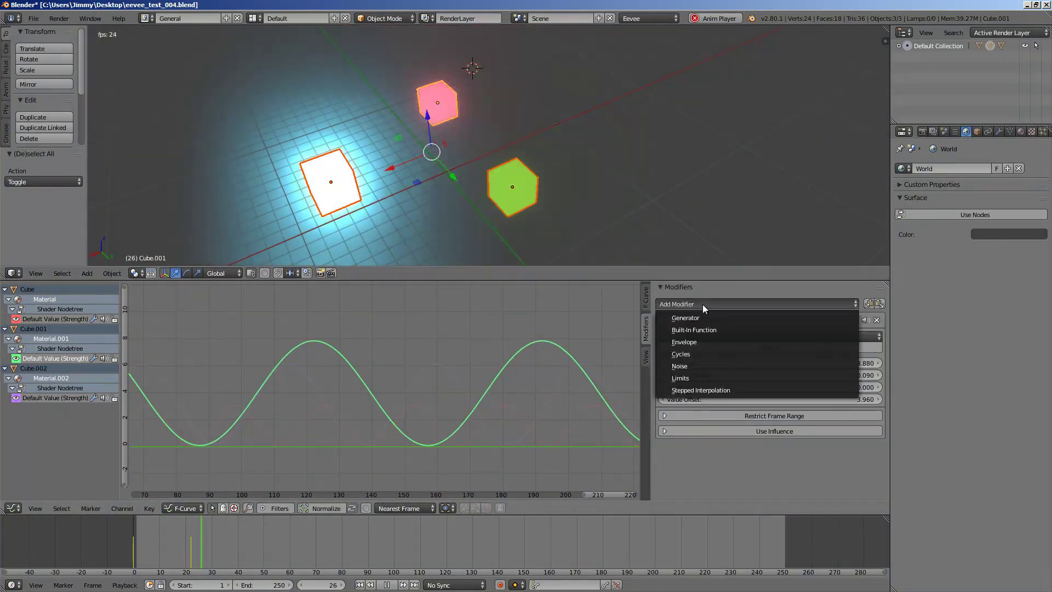
pyautogui.click(701, 363)
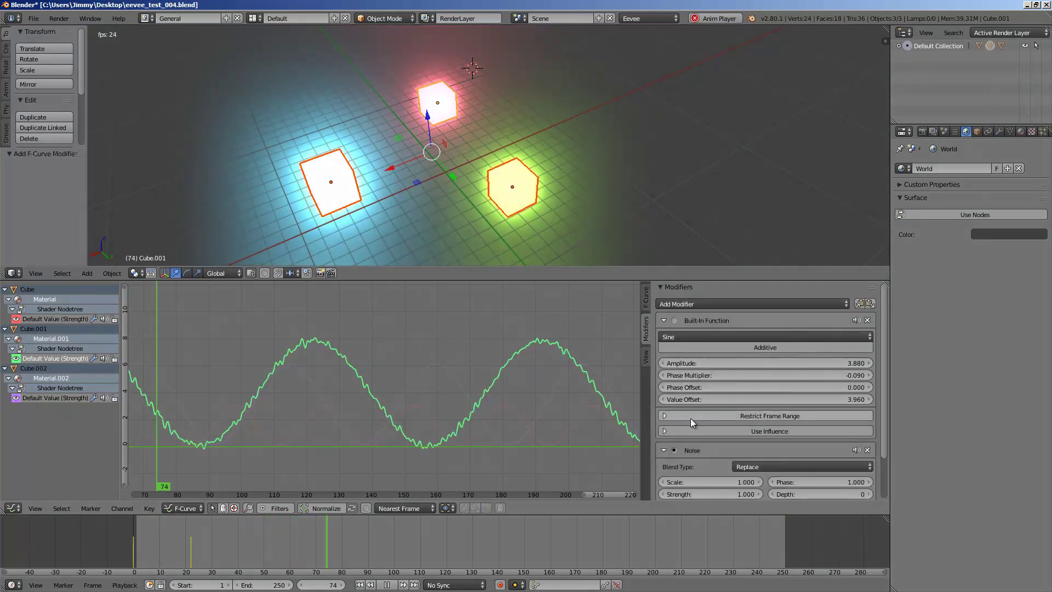
pyautogui.scroll(-1, 706, 470)
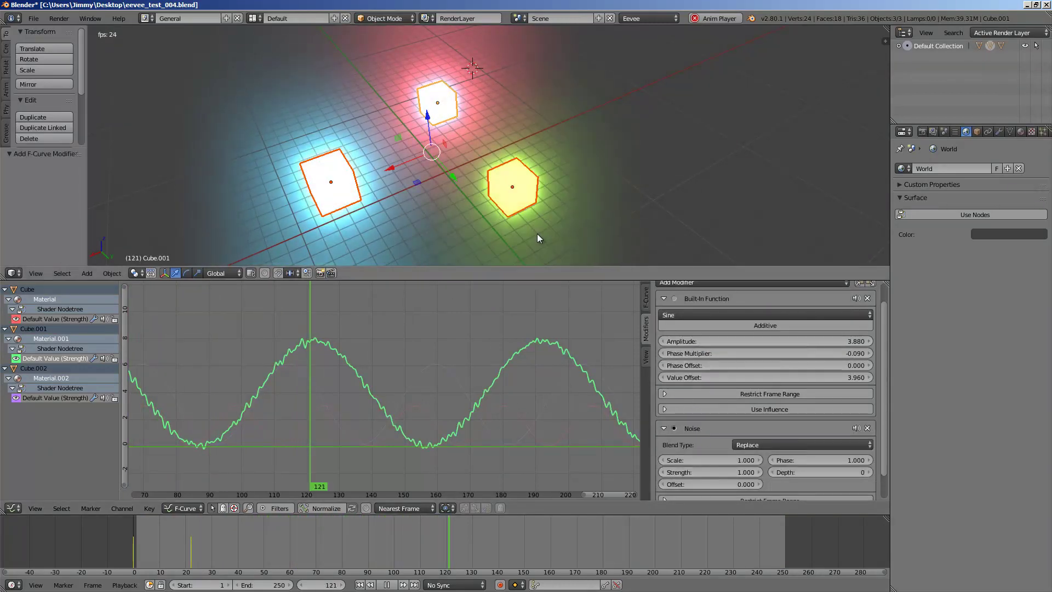
pyautogui.moveTo(715, 461); pyautogui.dragTo(1016, 460)
pyautogui.moveTo(717, 460); pyautogui.dragTo(713, 457)
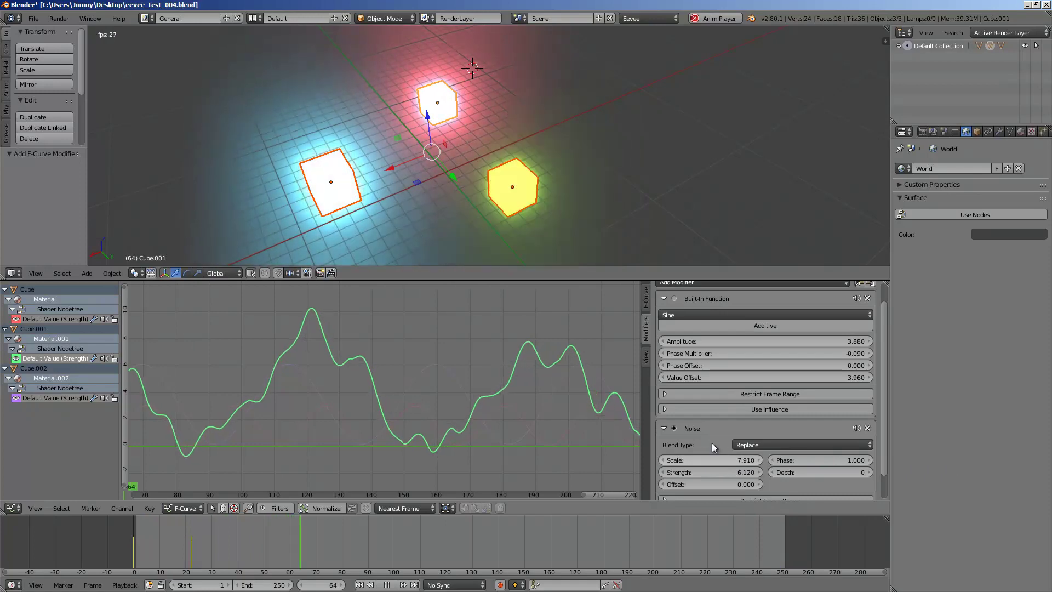
# Step: Select only the red cube to view its noisy strength curve and pulse from another angle
pyautogui.press('a')
pyautogui.press('a')
pyautogui.press('a')
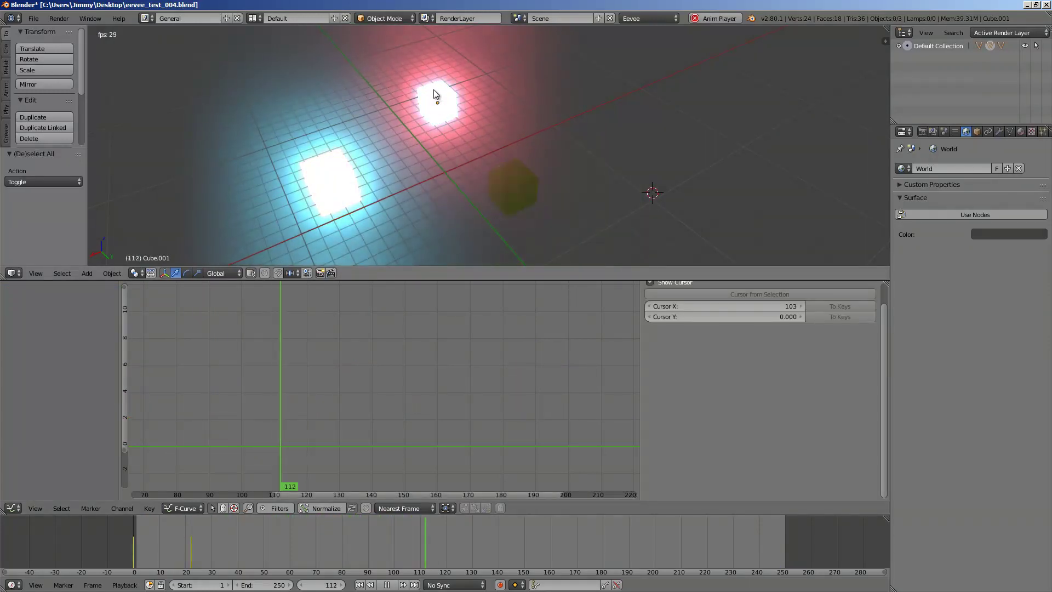
pyautogui.rightClick(459, 93)
pyautogui.moveTo(459, 94); pyautogui.dragTo(394, 161, button='middle')
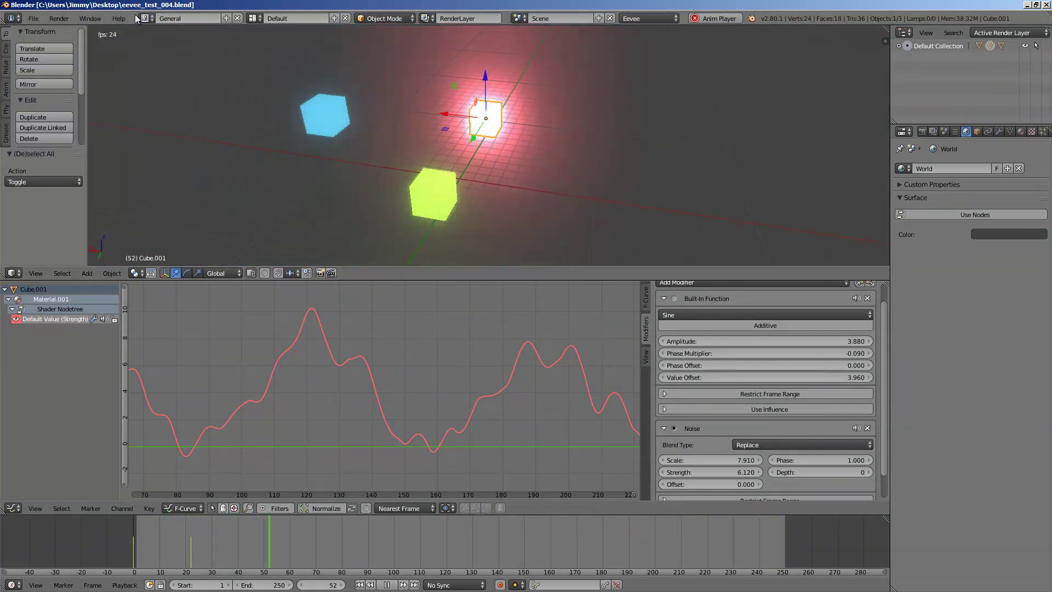
pyautogui.click(118, 18)
pyautogui.click(151, 160)
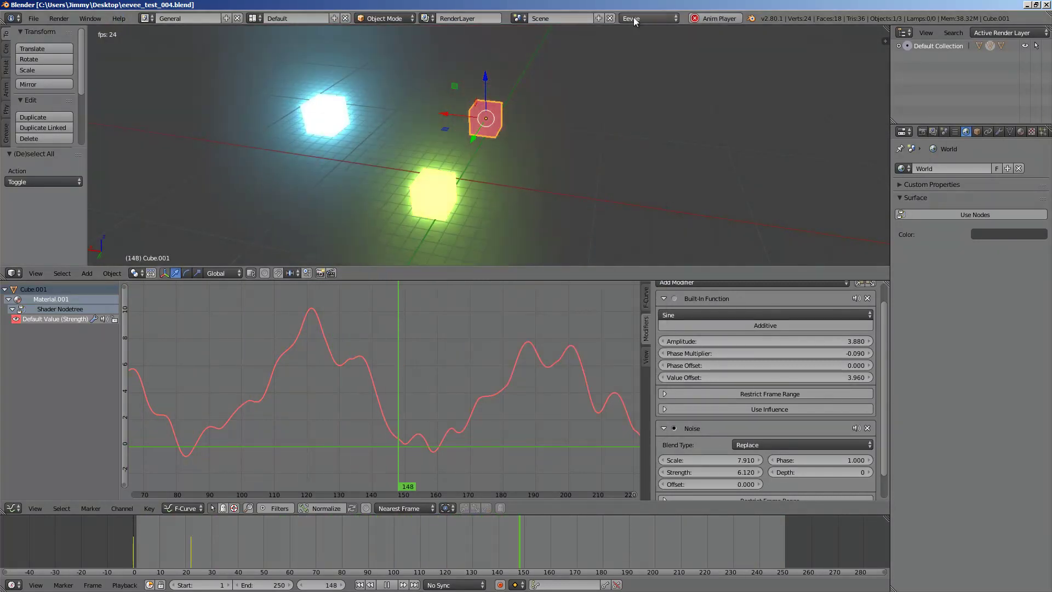
pyautogui.click(633, 18)
pyautogui.moveTo(614, 66); pyautogui.dragTo(535, 116, button='middle')
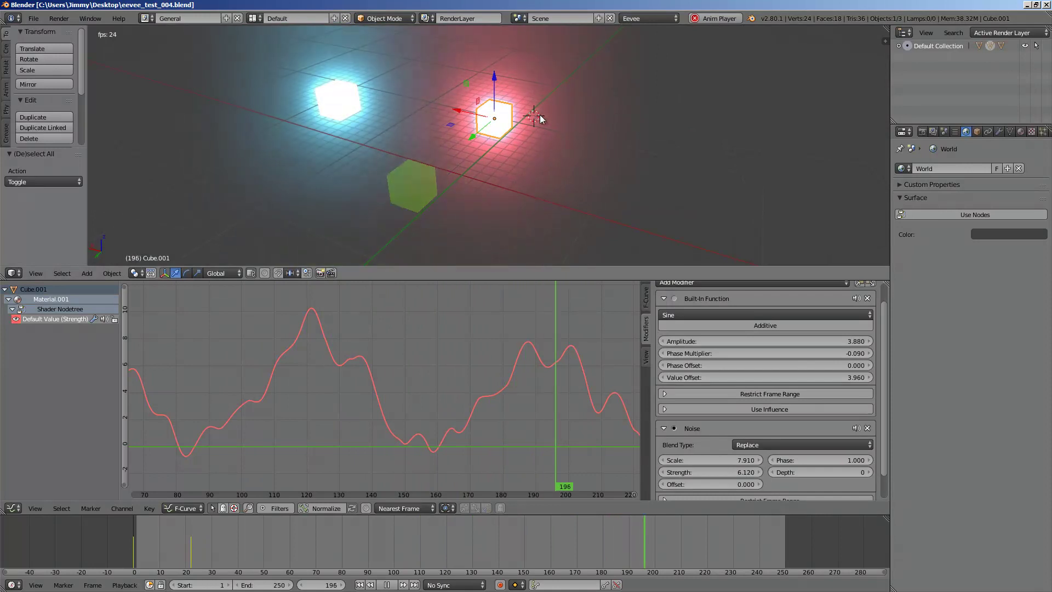
# Step: Show the 3D viewport's properties region, enable the Only Render display option, and deselect all objects
pyautogui.click(885, 41)
pyautogui.scroll(-12, 862, 189)
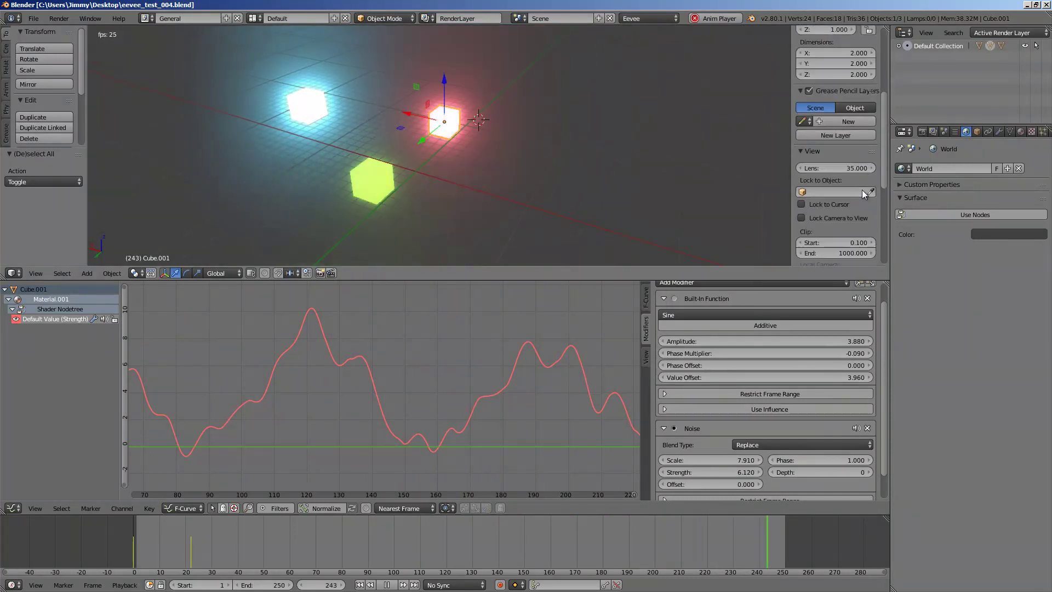
pyautogui.click(829, 221)
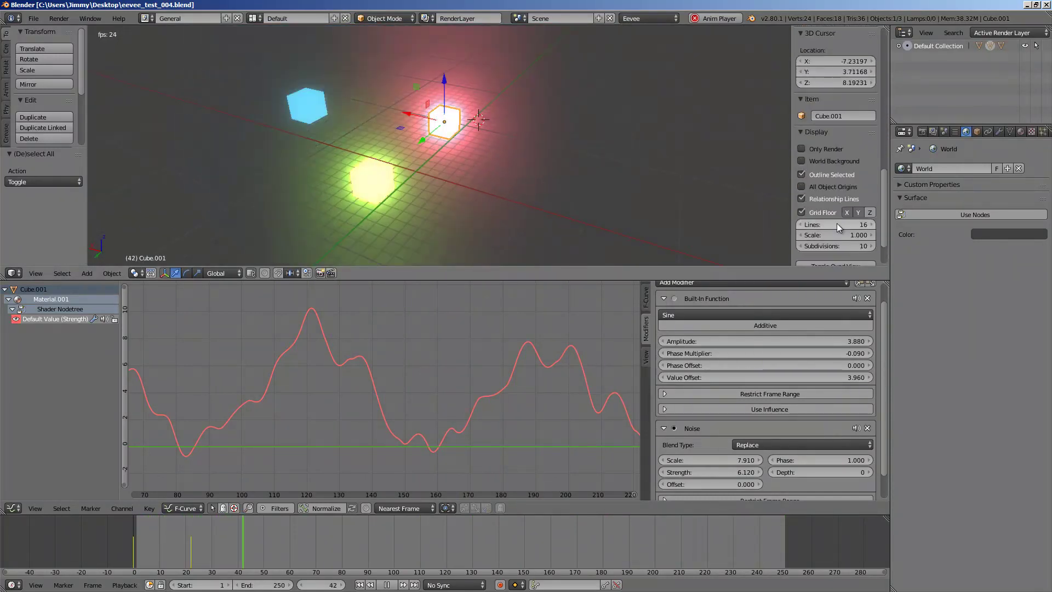
pyautogui.scroll(-4, 833, 219)
pyautogui.click(825, 151)
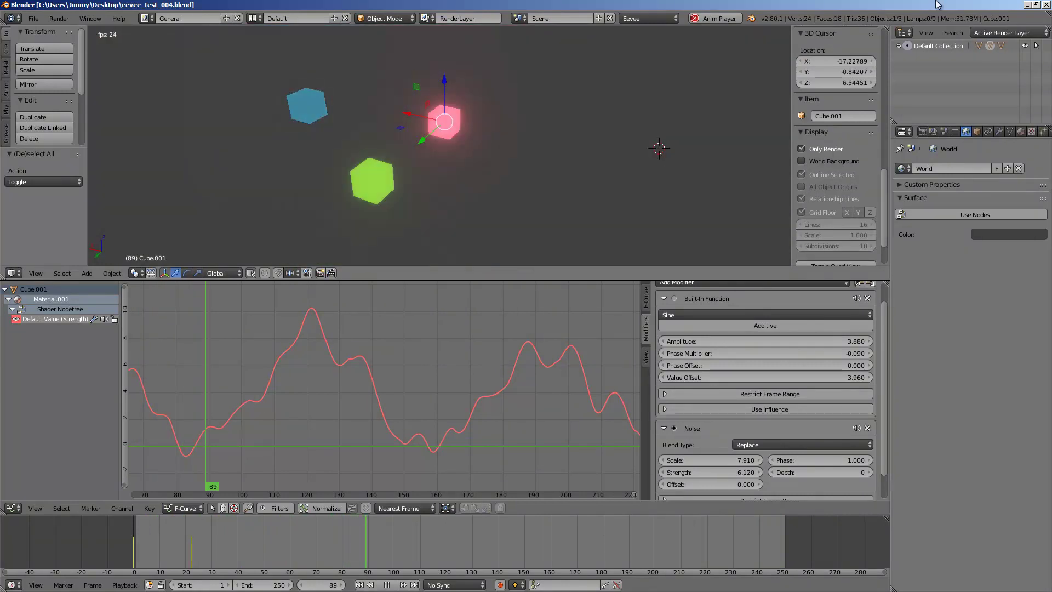
pyautogui.press('a')
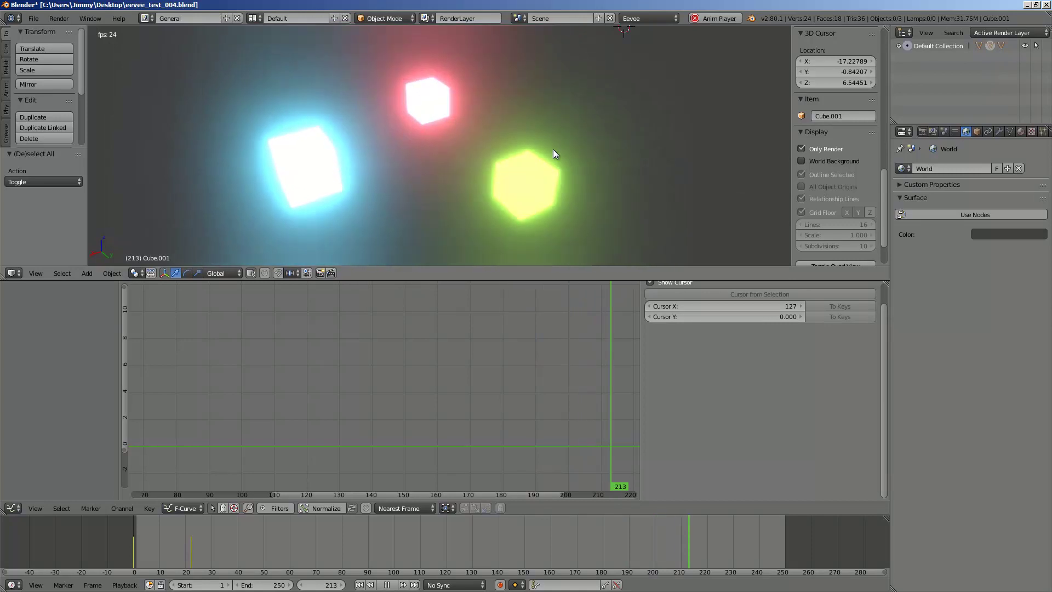
# Step: Stop playback, examine the glowing cubes from other angles, and briefly replay the animation
pyautogui.press('Escape')
pyautogui.moveTo(577, 146); pyautogui.dragTo(582, 137, button='middle')
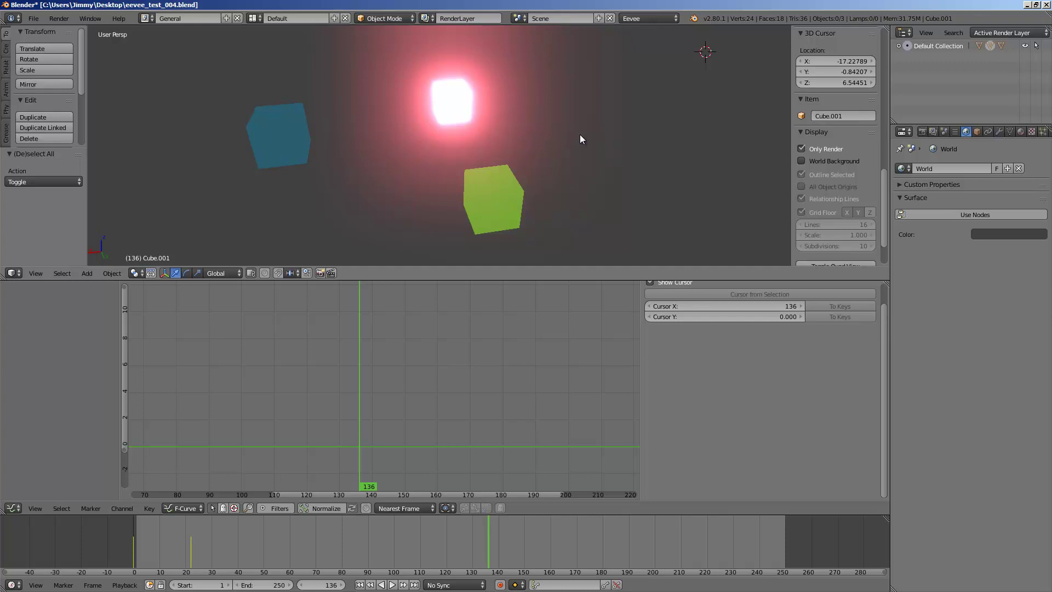
pyautogui.moveTo(550, 150); pyautogui.dragTo(608, 150, button='middle')
pyautogui.hotkey('alt', 'a')
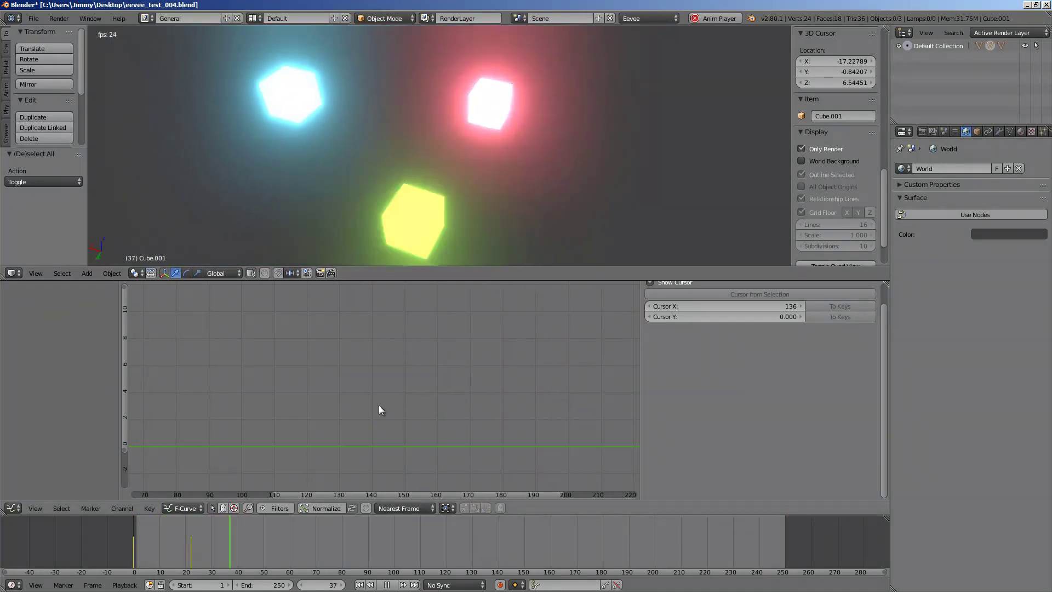
pyautogui.press('space')
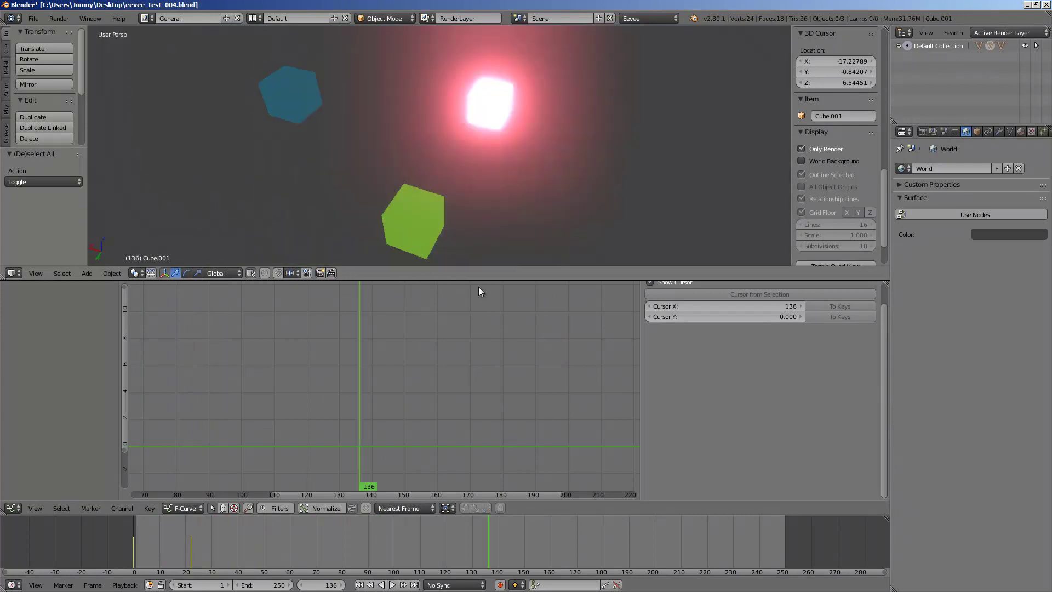
# Step: Scrub back and forth through the timeline to examine the changing glow, ending at frame 159
pyautogui.moveTo(489, 534); pyautogui.dragTo(542, 542)
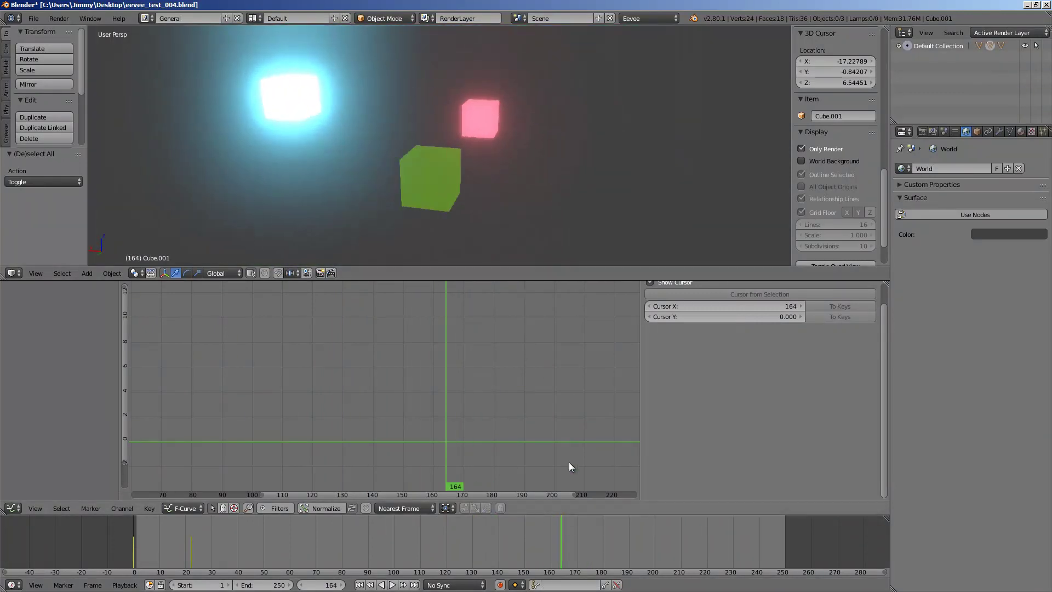
pyautogui.click(629, 535)
pyautogui.press('space')
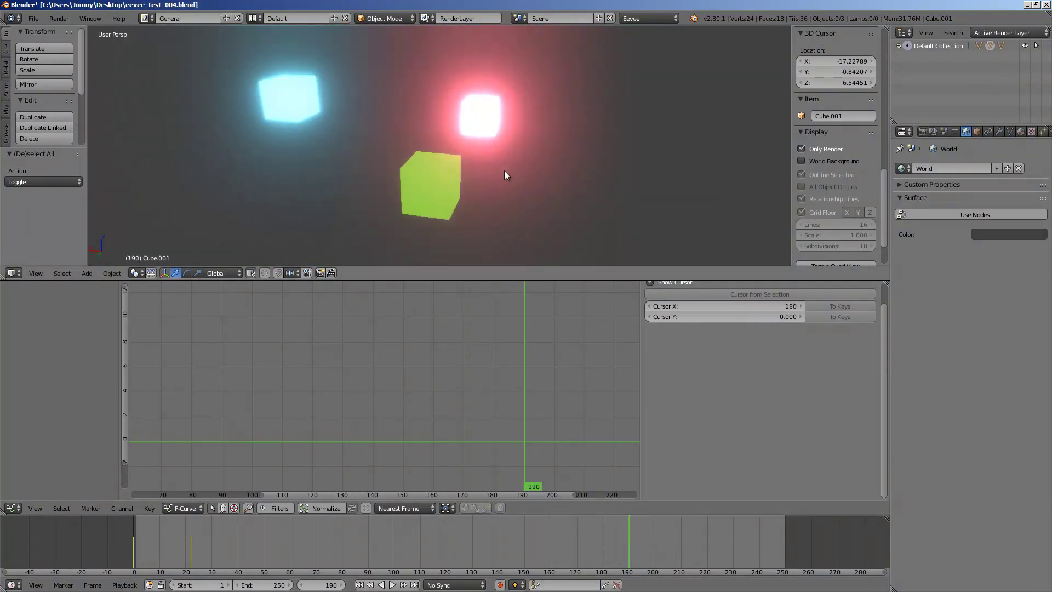
pyautogui.moveTo(548, 526); pyautogui.dragTo(602, 504)
pyautogui.hotkey('alt', 'a')
pyautogui.moveTo(595, 219); pyautogui.dragTo(544, 219, button='middle')
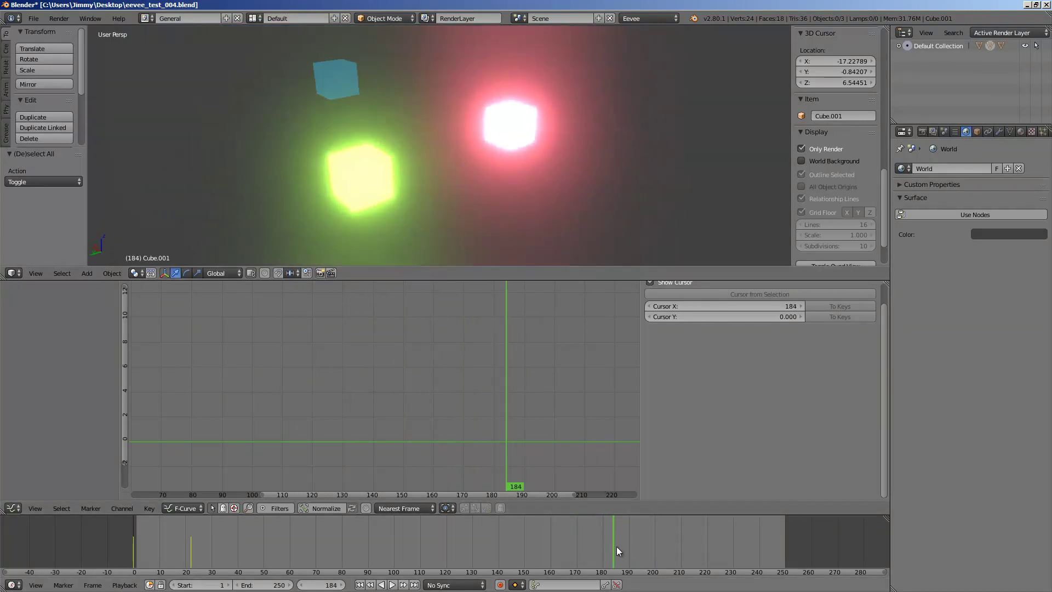
pyautogui.moveTo(617, 547); pyautogui.dragTo(547, 527)
pyautogui.press('space')
# Step: Select all three cubes and compare their strength curves around frame 159 over a wider frame range
pyautogui.rightClick(359, 170)
pyautogui.press('a')
pyautogui.press('a')
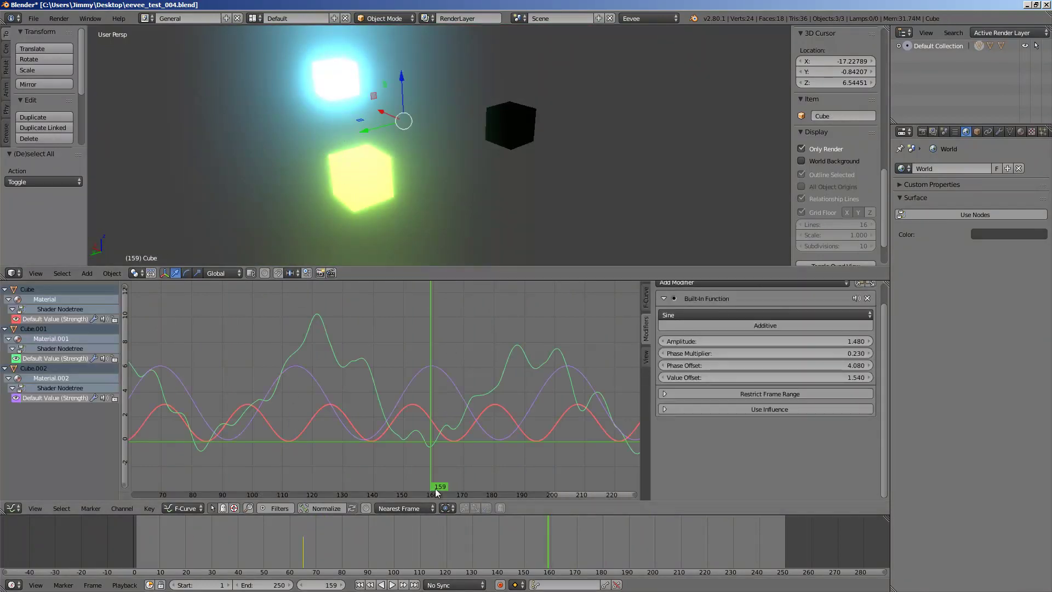
pyautogui.scroll(-2, 404, 423)
pyautogui.moveTo(403, 422); pyautogui.dragTo(466, 414, button='middle')
pyautogui.scroll(-2, 481, 415)
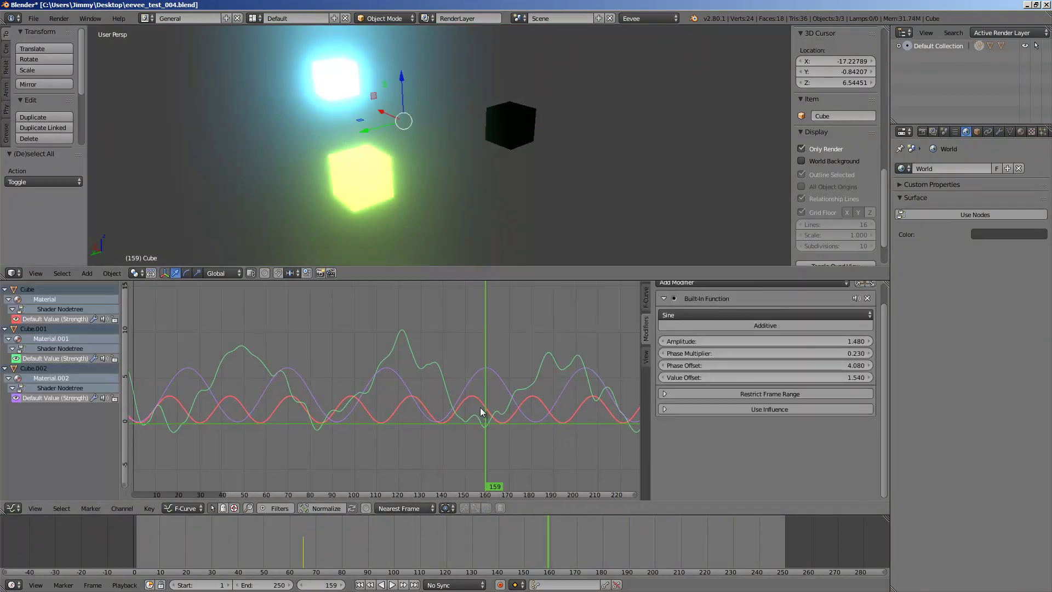